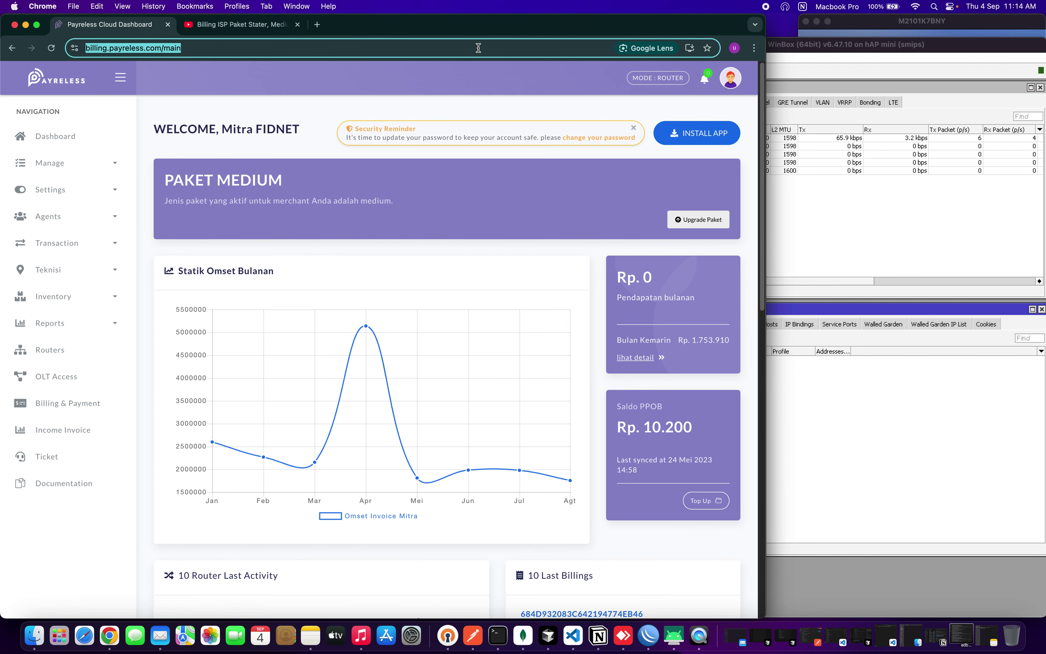
Open the Manage Routers page listing the four registered, online MikroTik routers
click(453, 92)
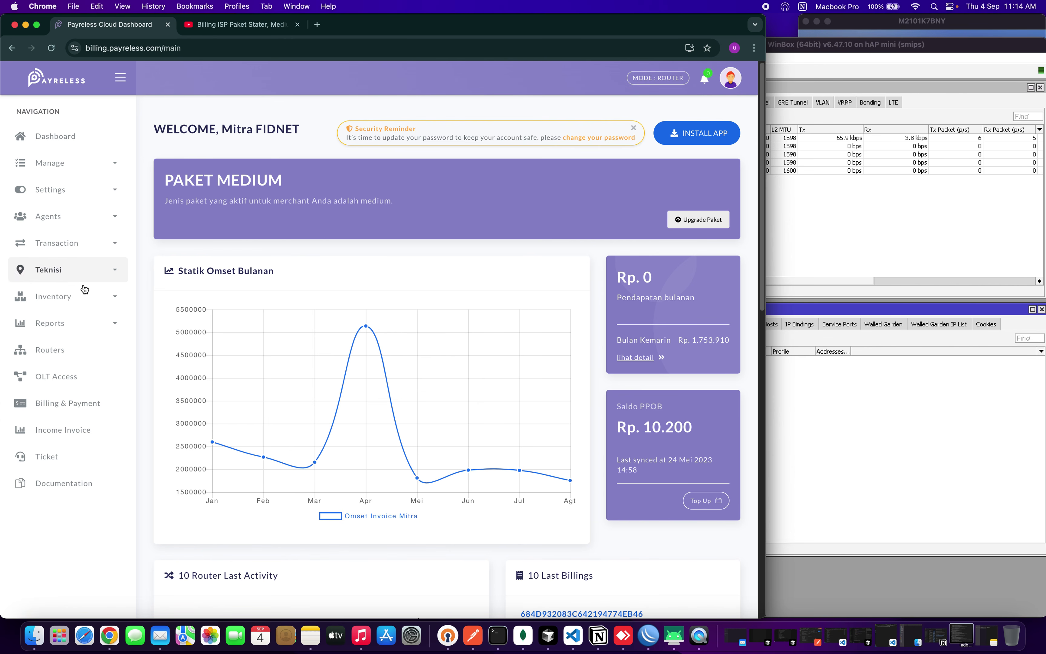
click(71, 354)
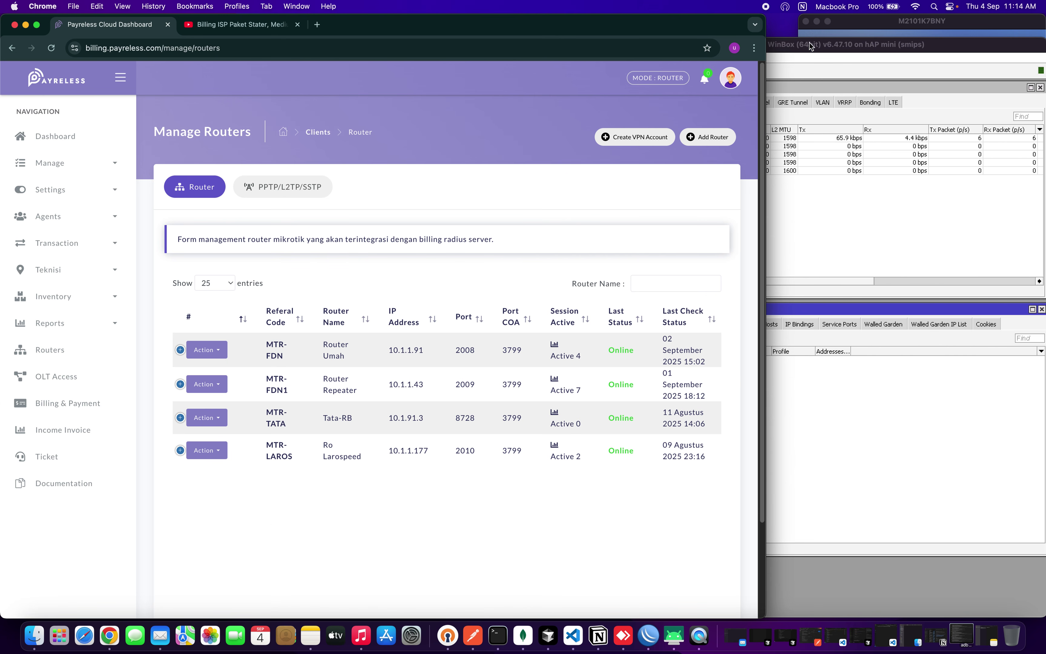
Show the PPTP/L2TP/SSTP VPN accounts and select the first account's username
click(829, 46)
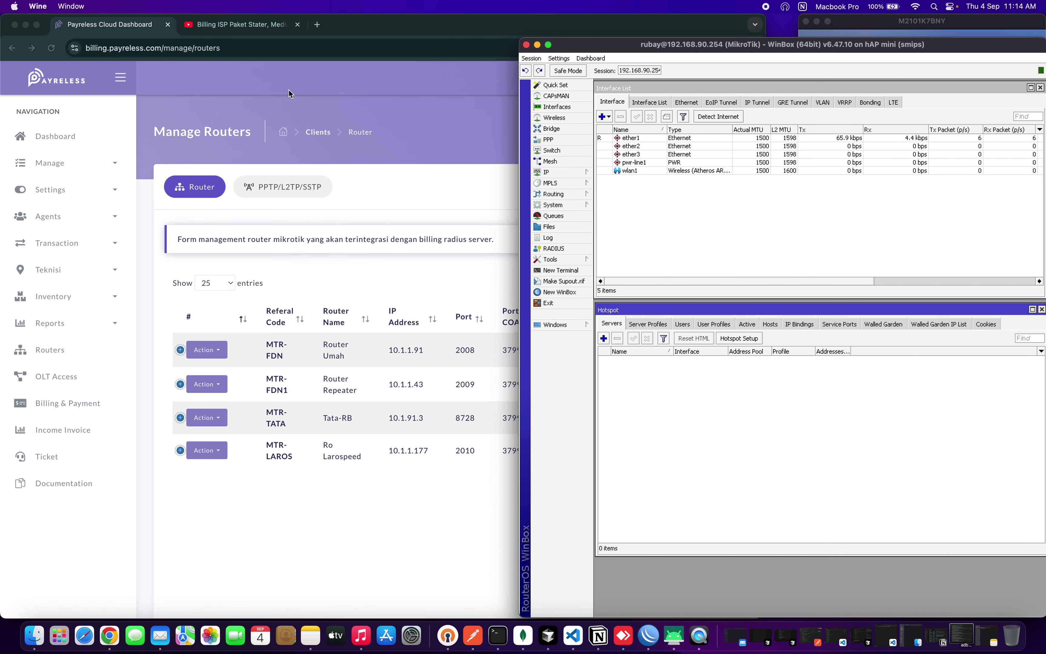
click(305, 81)
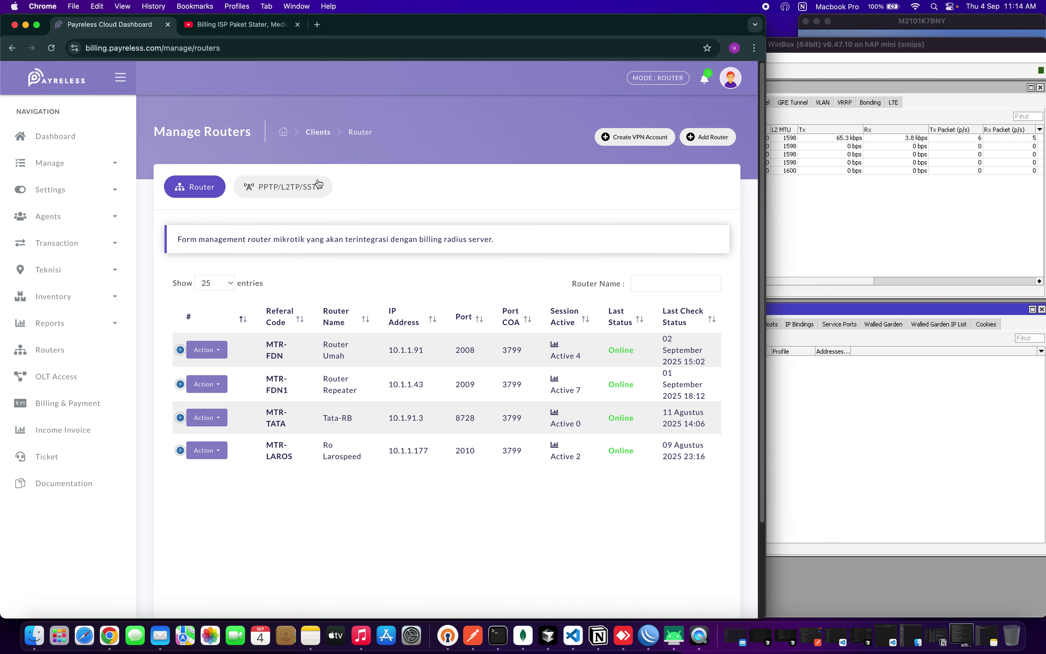
click(292, 185)
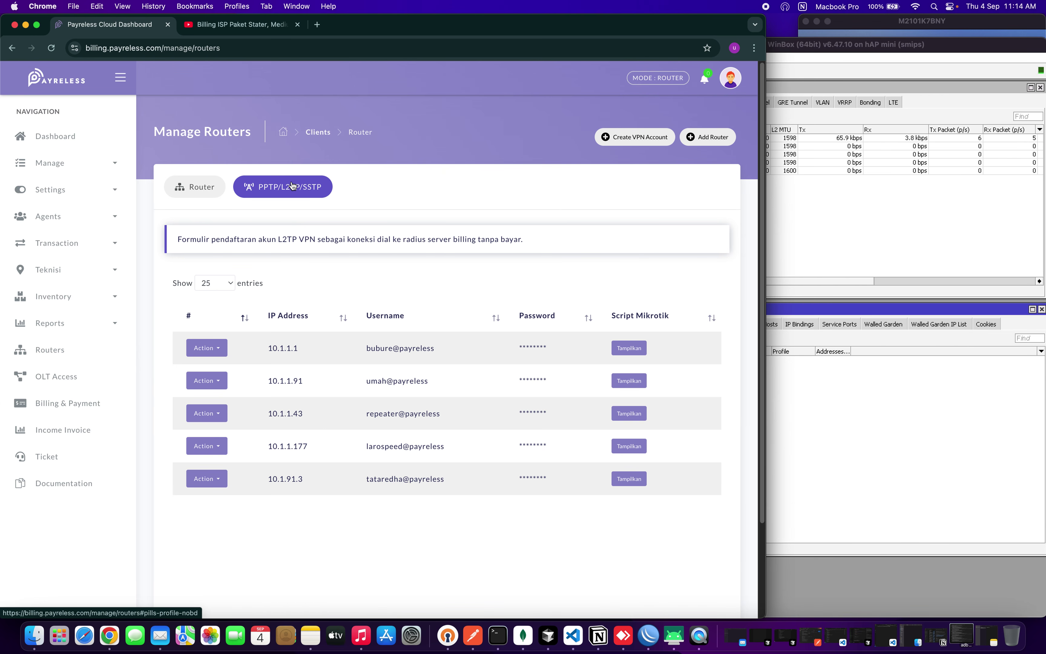
click(842, 47)
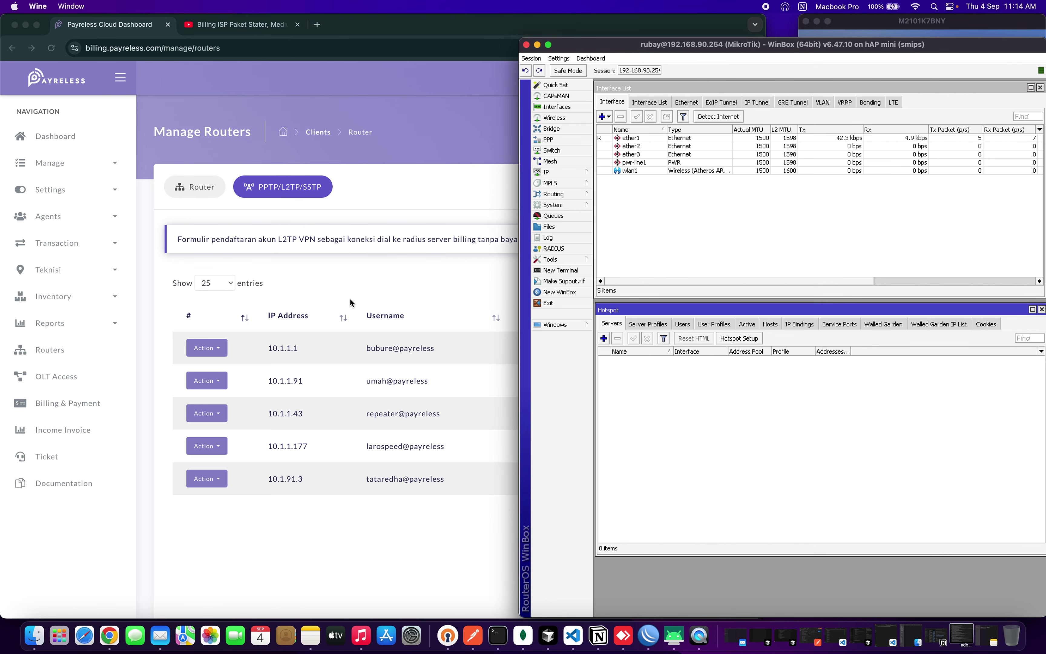
click(344, 307)
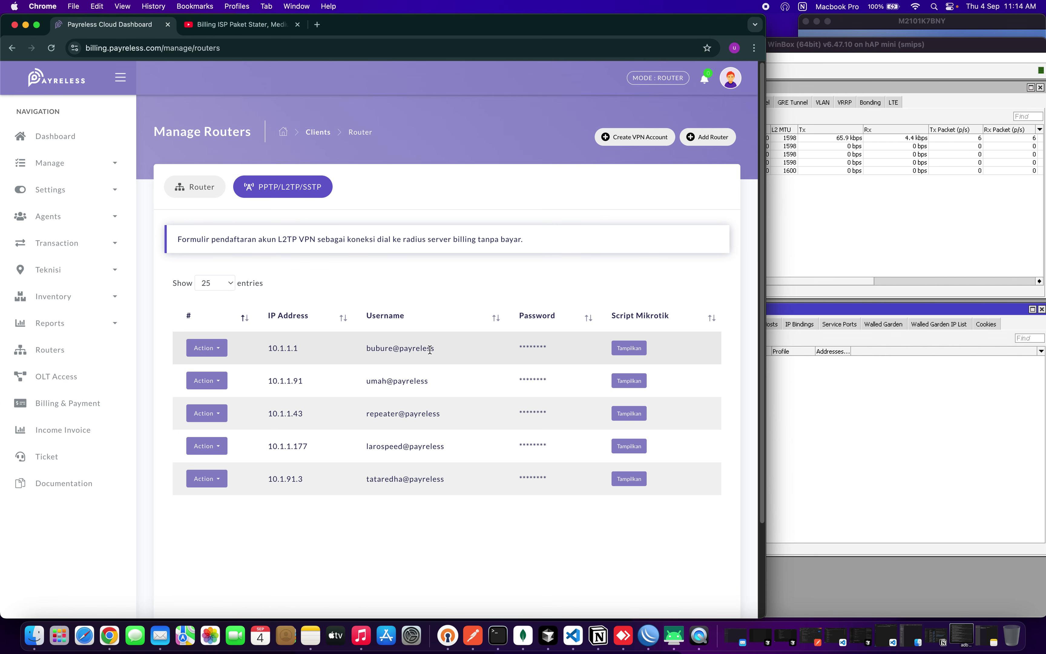
drag(367, 348, 435, 351)
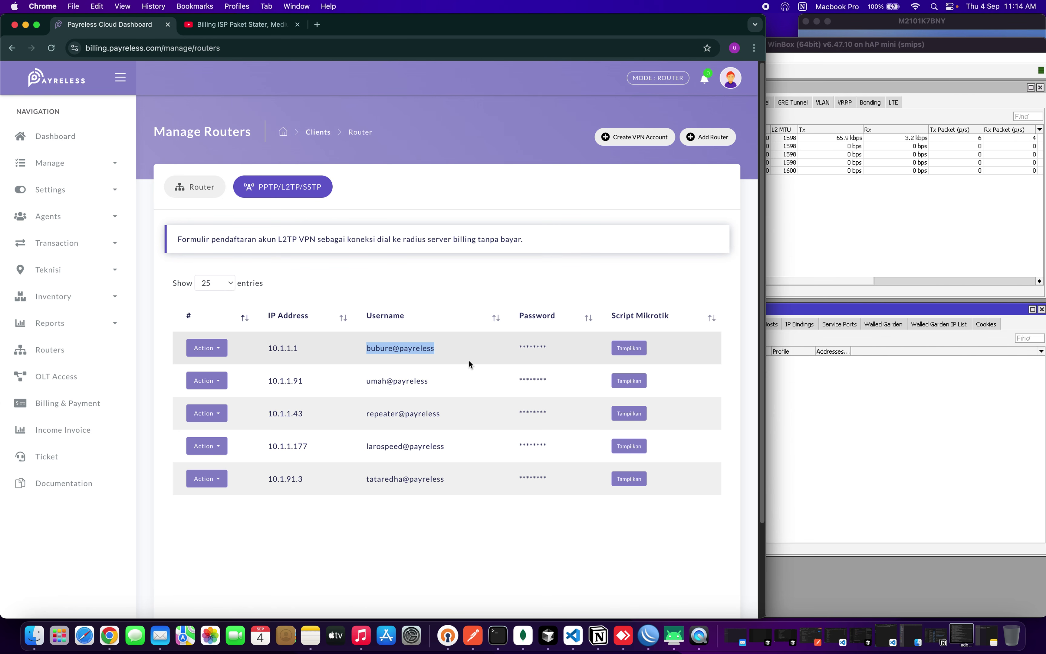
Copy the first account's VPN setup script and paste it into a new WinBox terminal
click(623, 351)
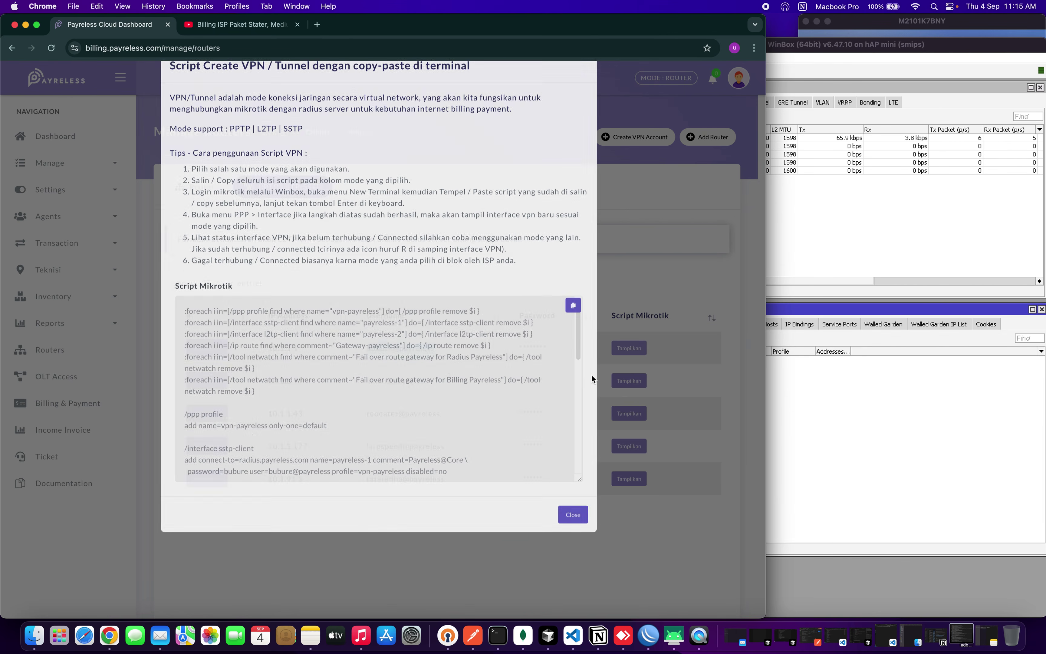
click(573, 355)
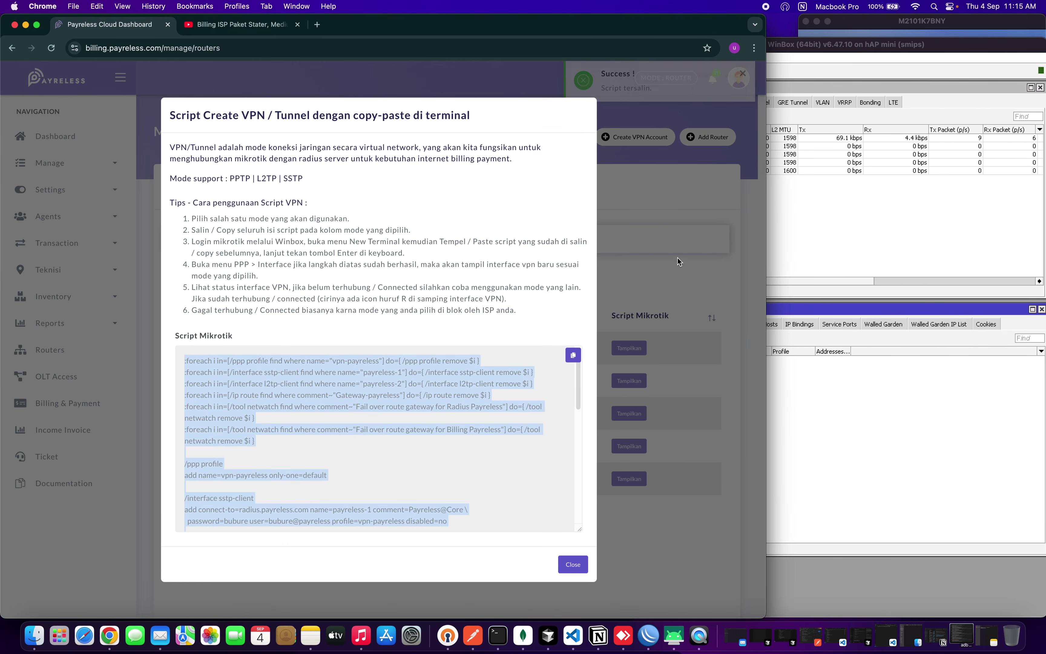
click(683, 274)
click(871, 226)
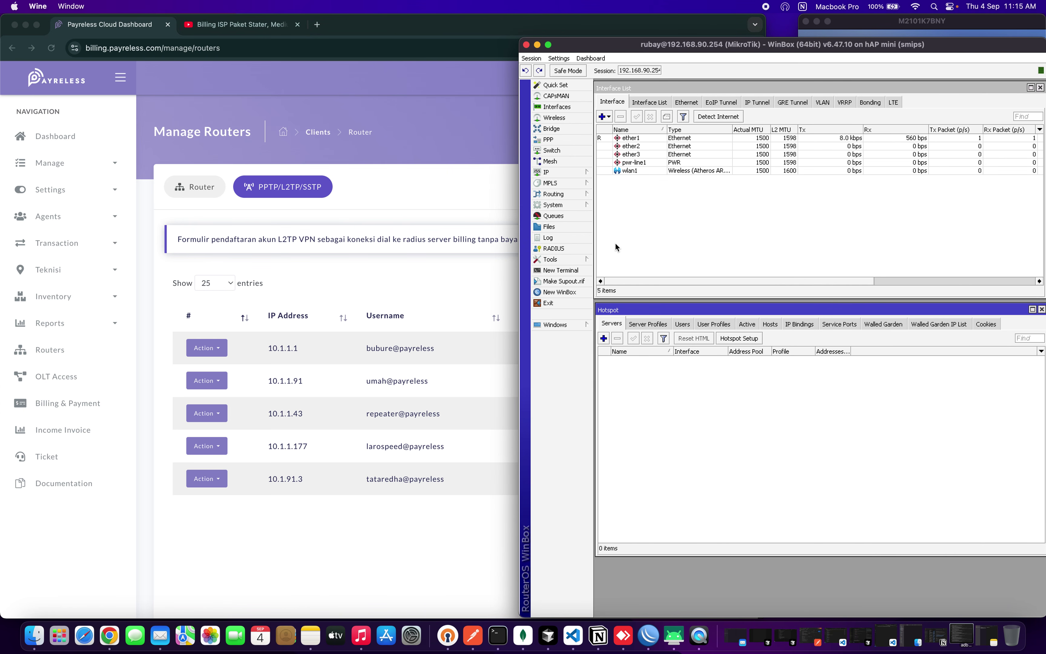
click(571, 270)
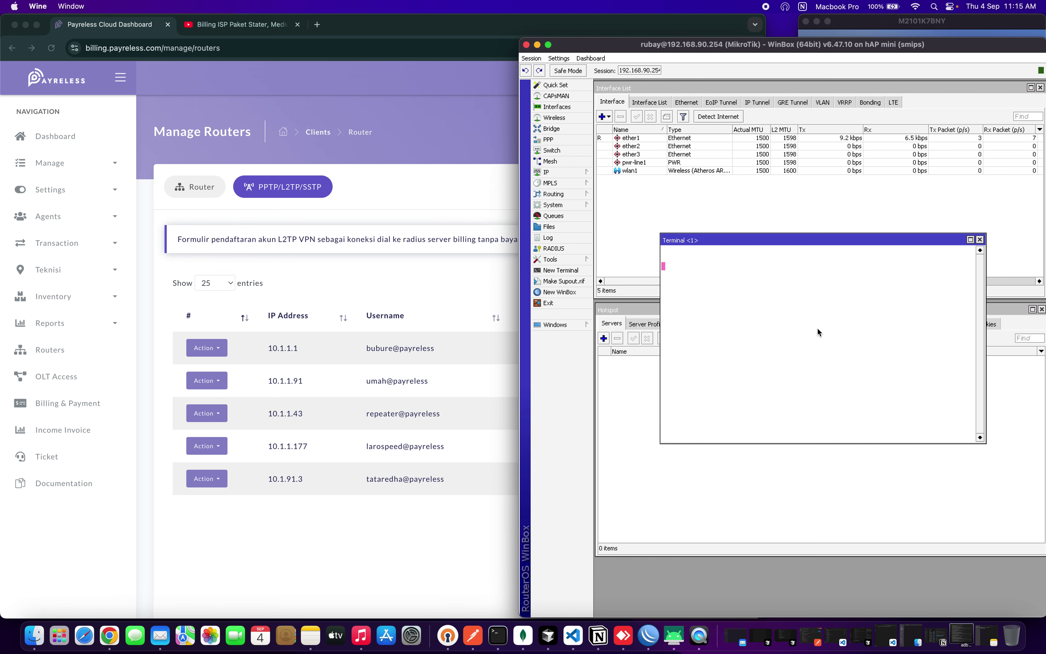
right_click(818, 331)
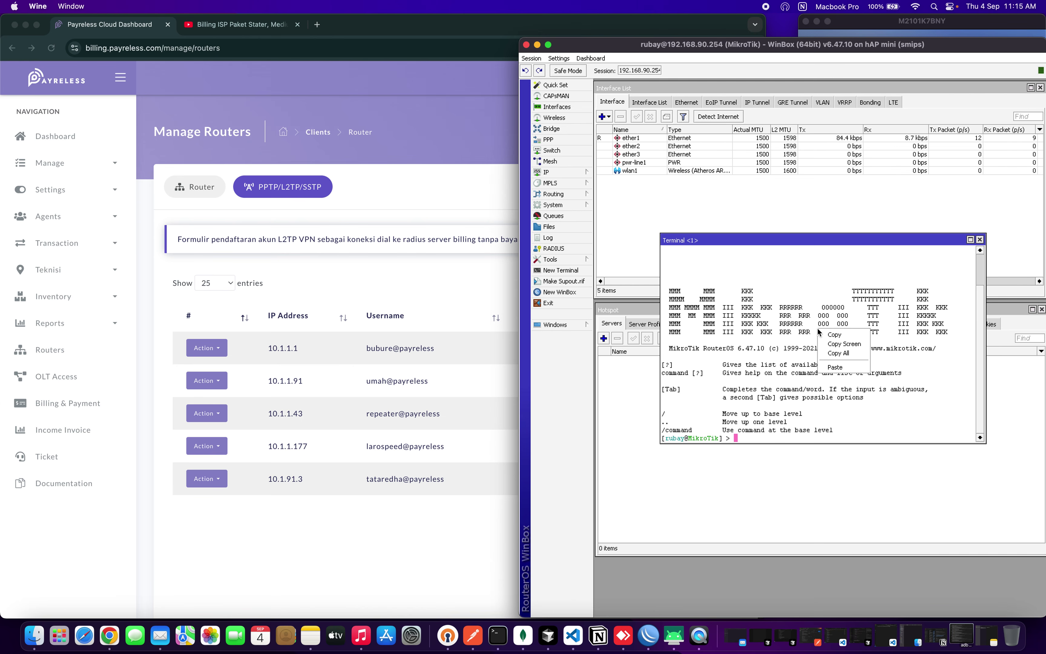
click(856, 371)
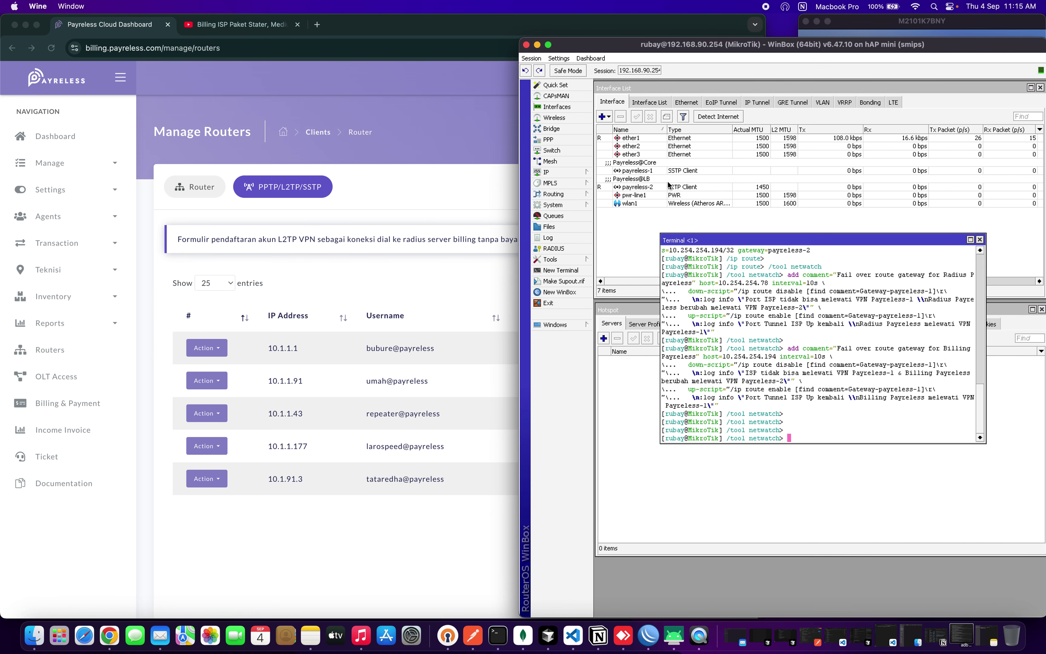
Close the terminal and return to the Payreless router list
click(980, 240)
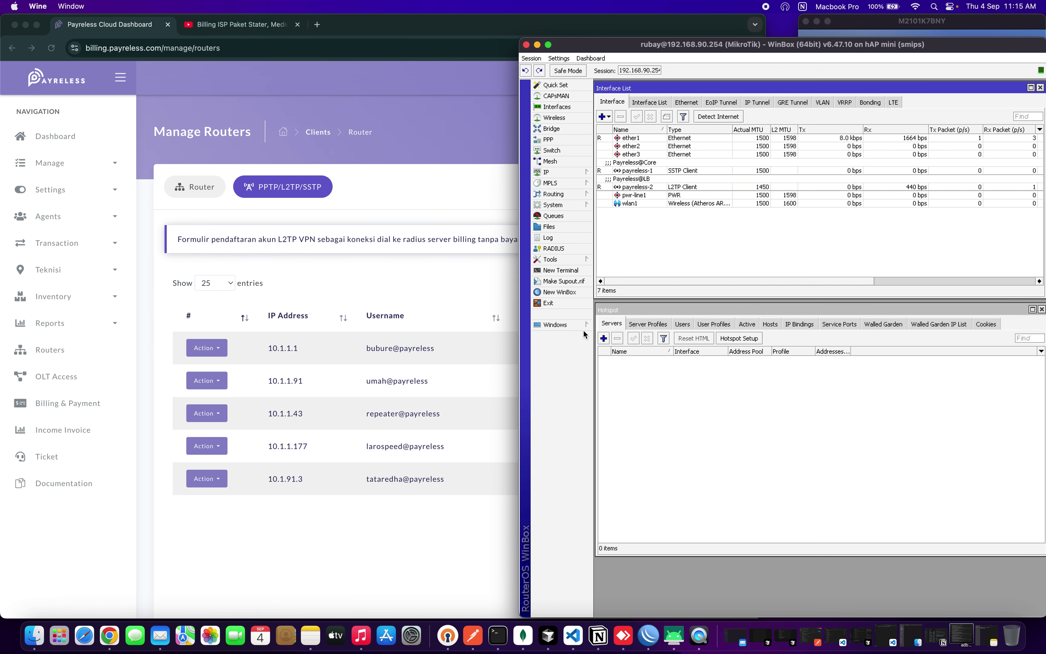
click(451, 281)
click(200, 190)
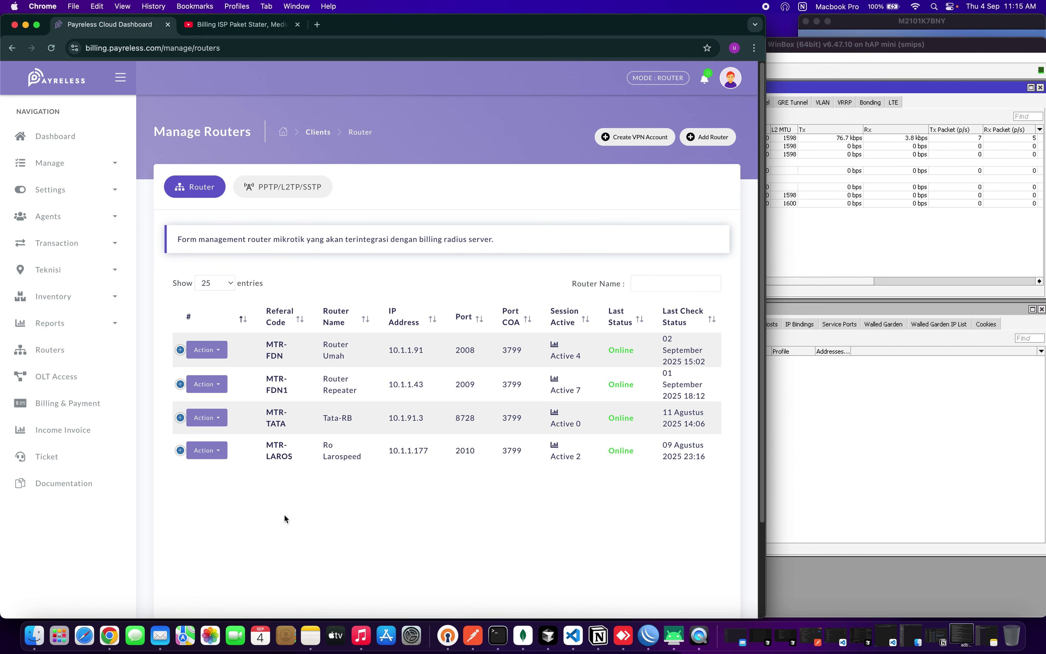
Start a new router named RO-VOUCHER with generated IP 10.1.1.1
click(708, 137)
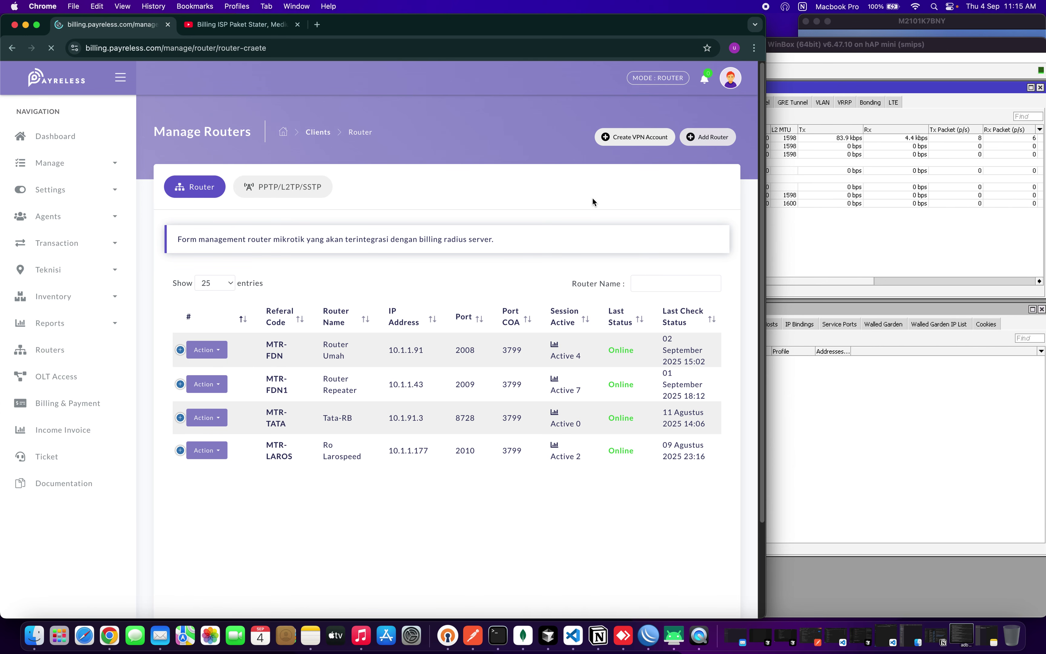
click(308, 203)
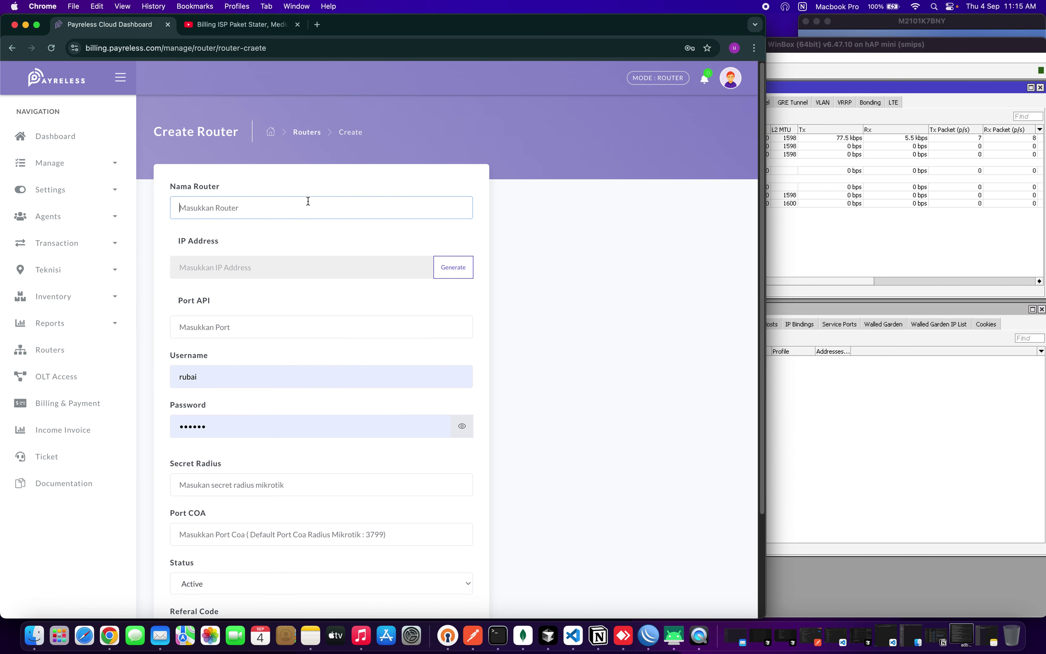
text(RO)
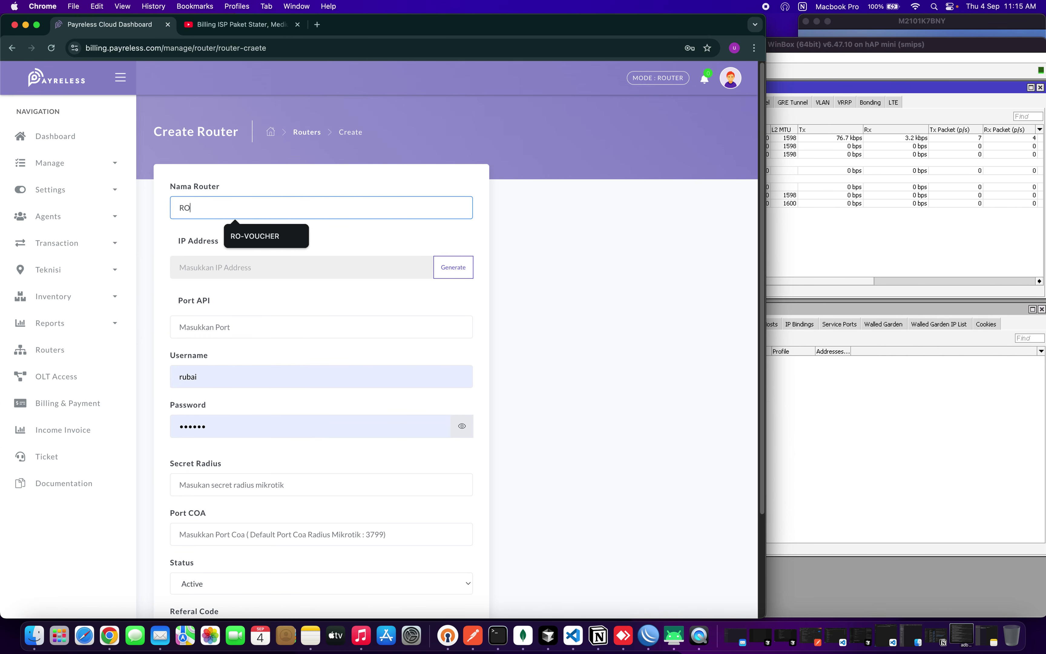
text(-VOUCHER)
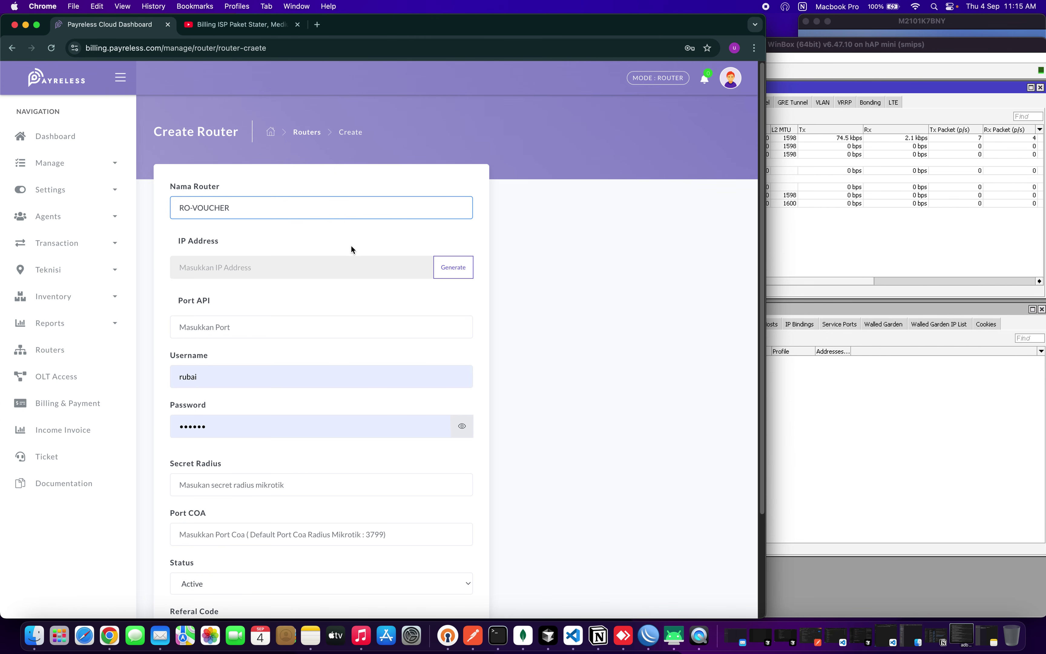
click(445, 274)
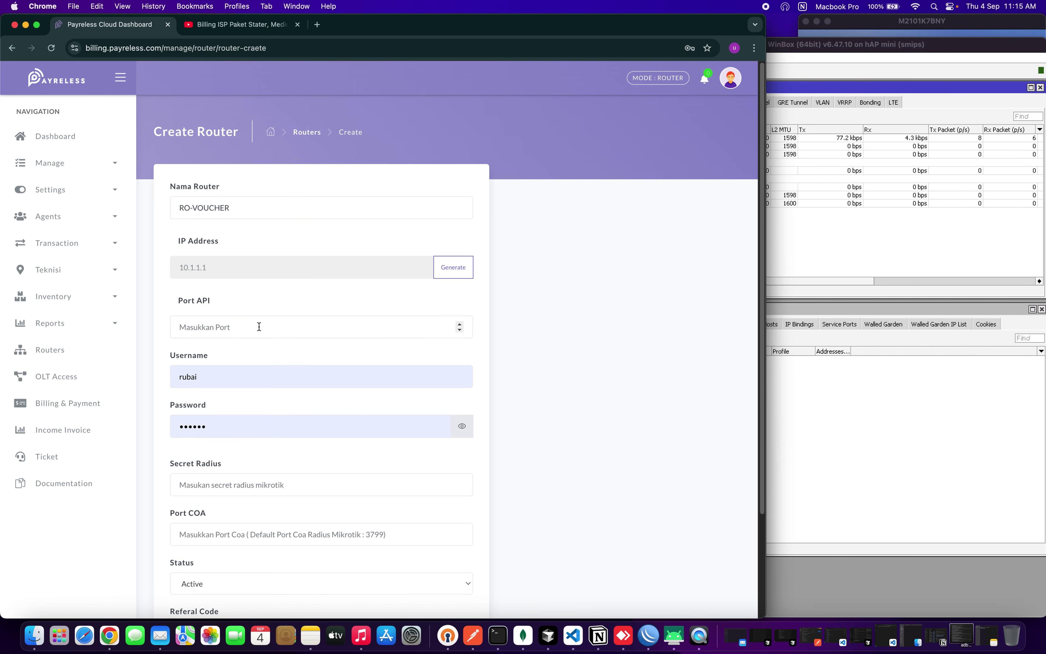
Check WinBox's IP Services list for the API port to enter in Port API
click(232, 332)
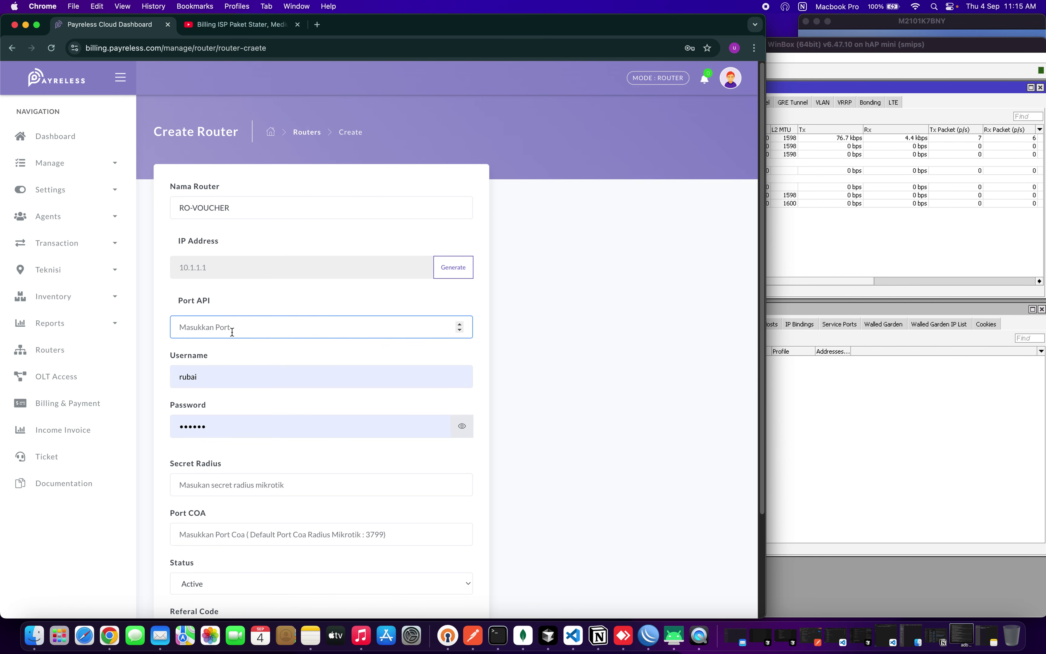
click(860, 48)
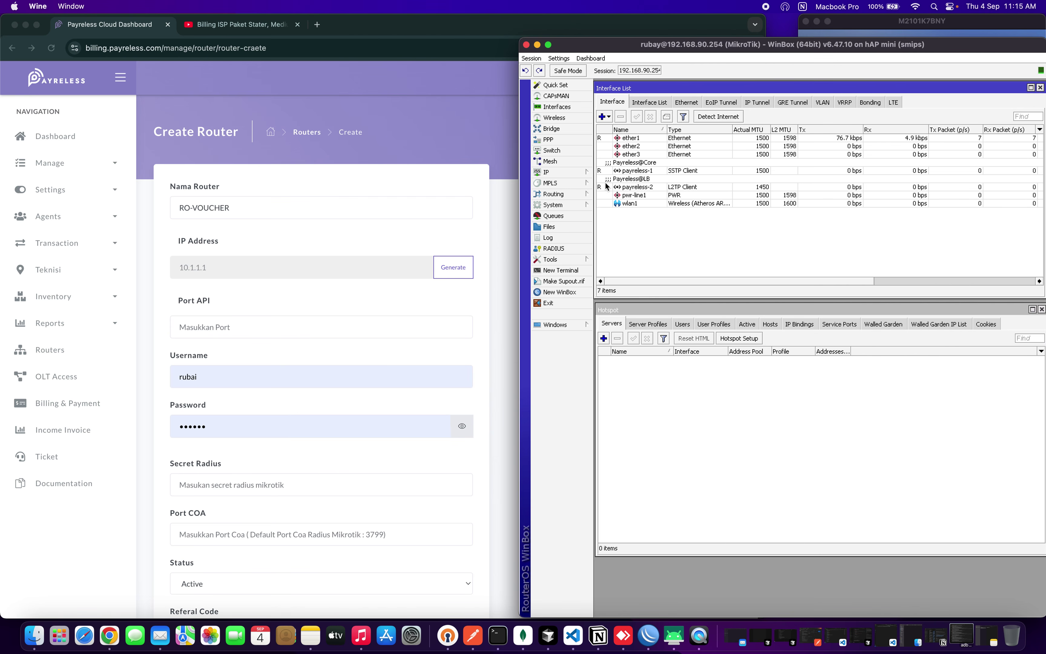
click(579, 170)
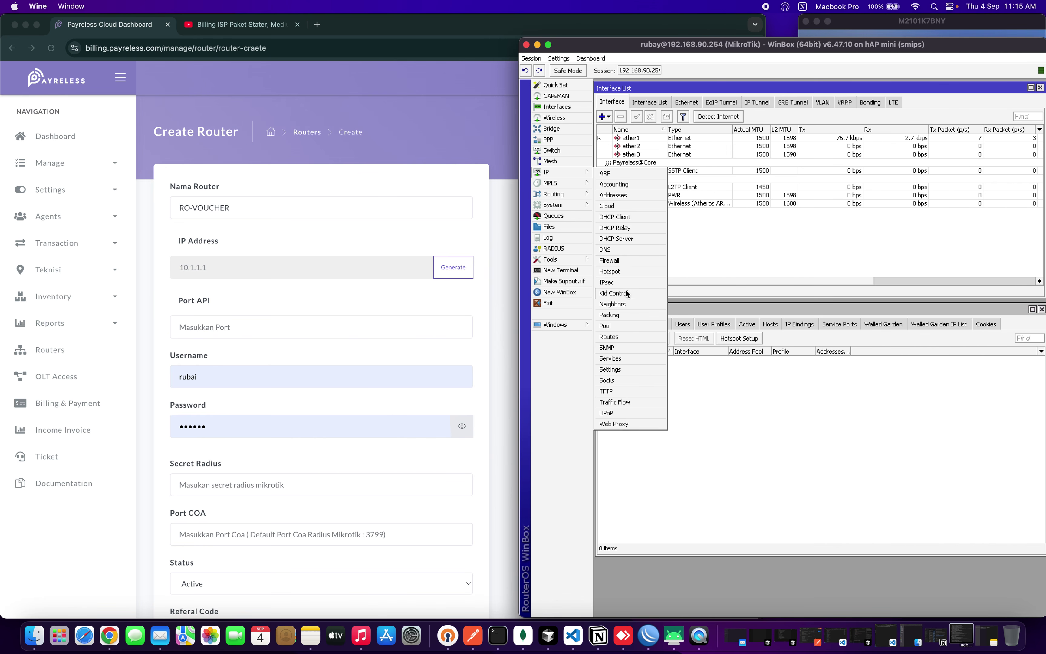
click(612, 359)
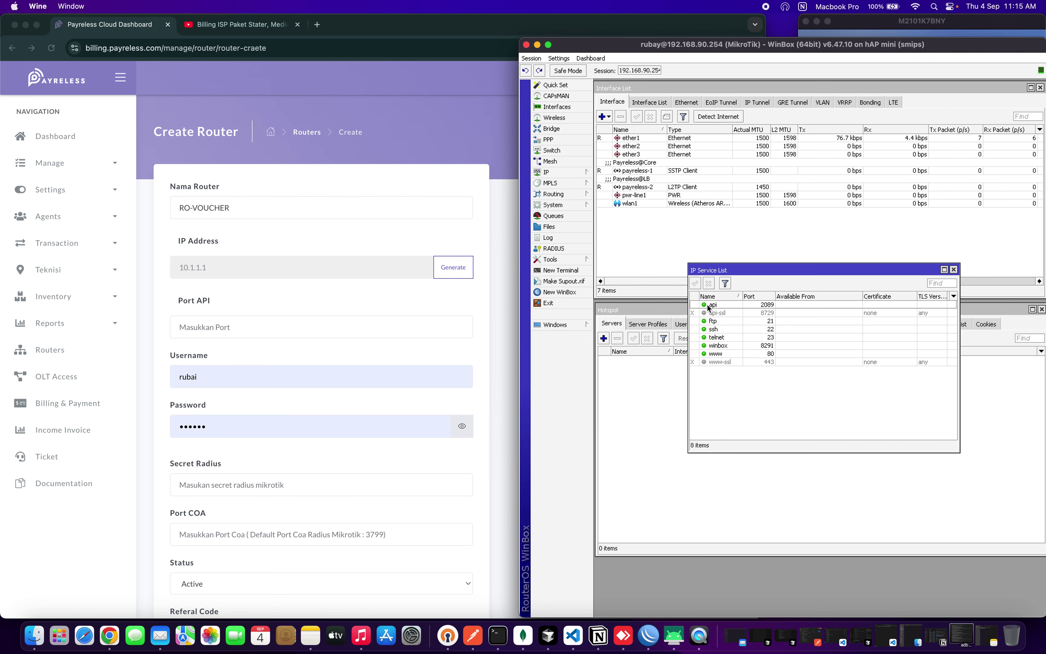
click(245, 326)
Enter API port 2089, correct the username's last letter, and enter the password
text(2)
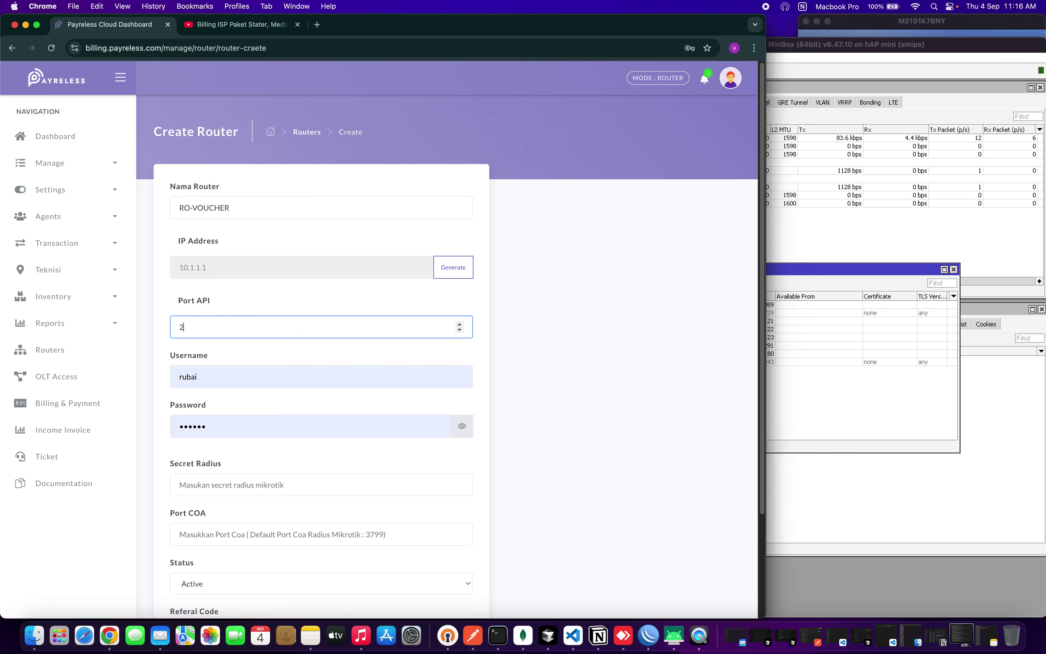
text(089)
click(208, 376)
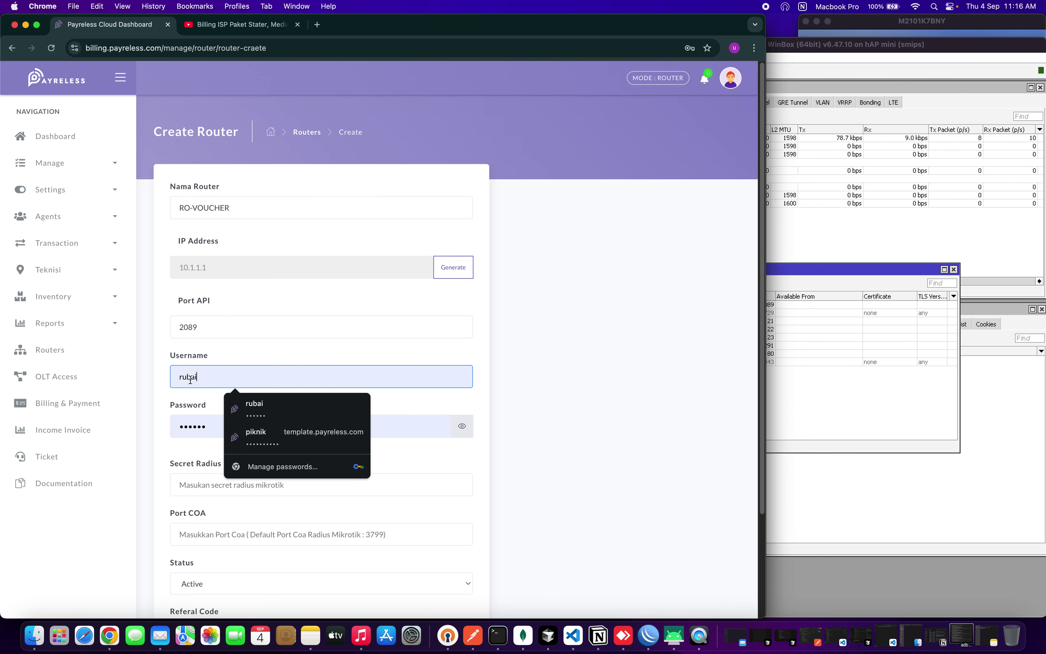
key(BackSpace)
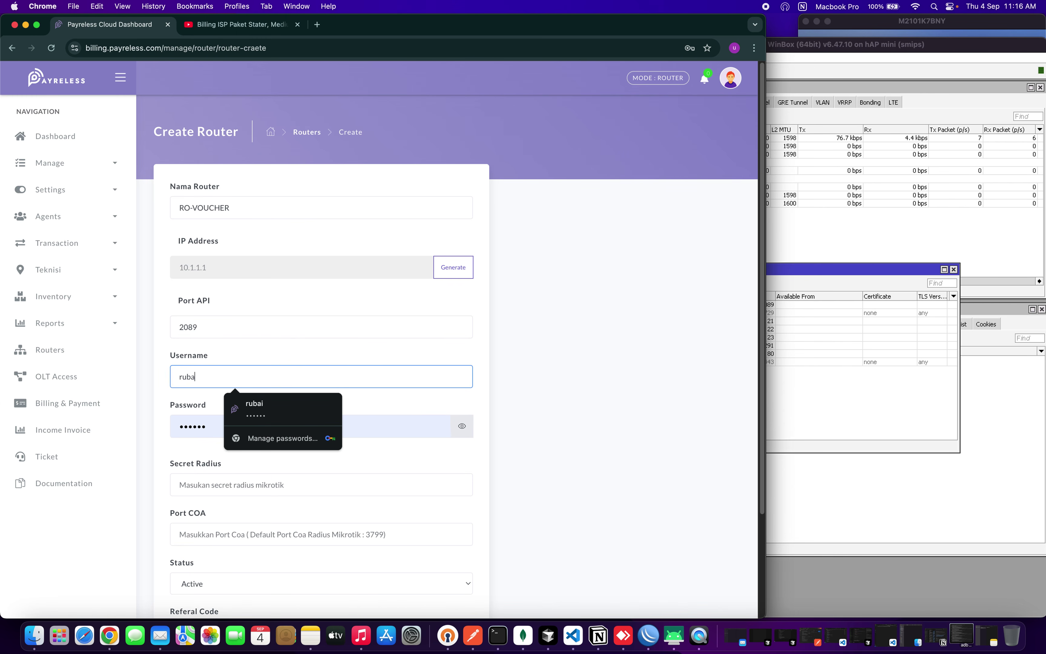
text(y)
key(Tab)
text(••••••)
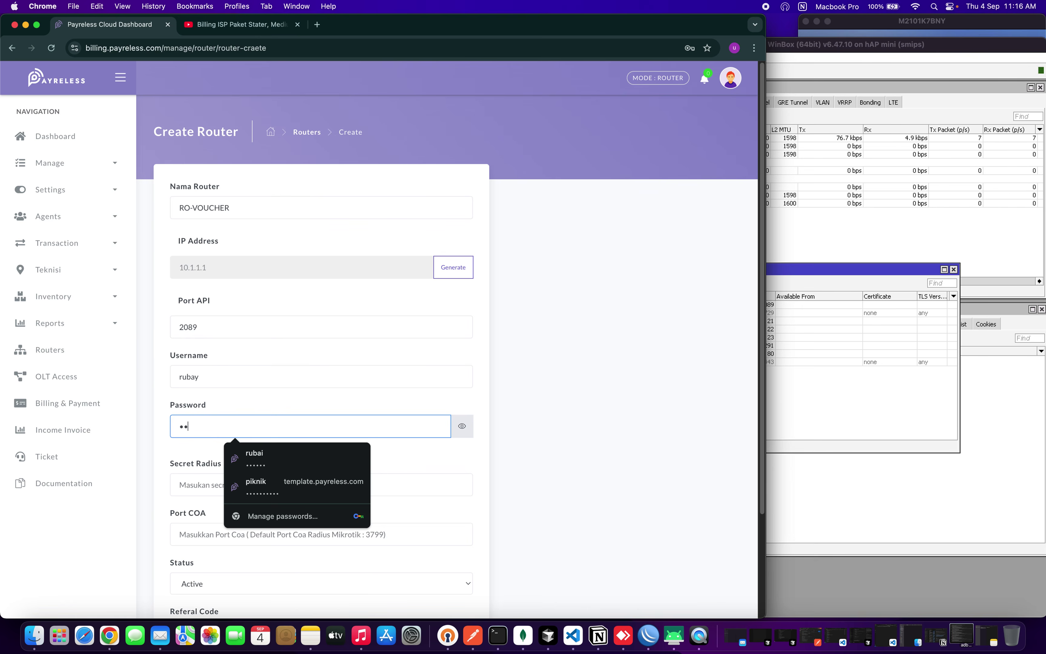
key(Escape)
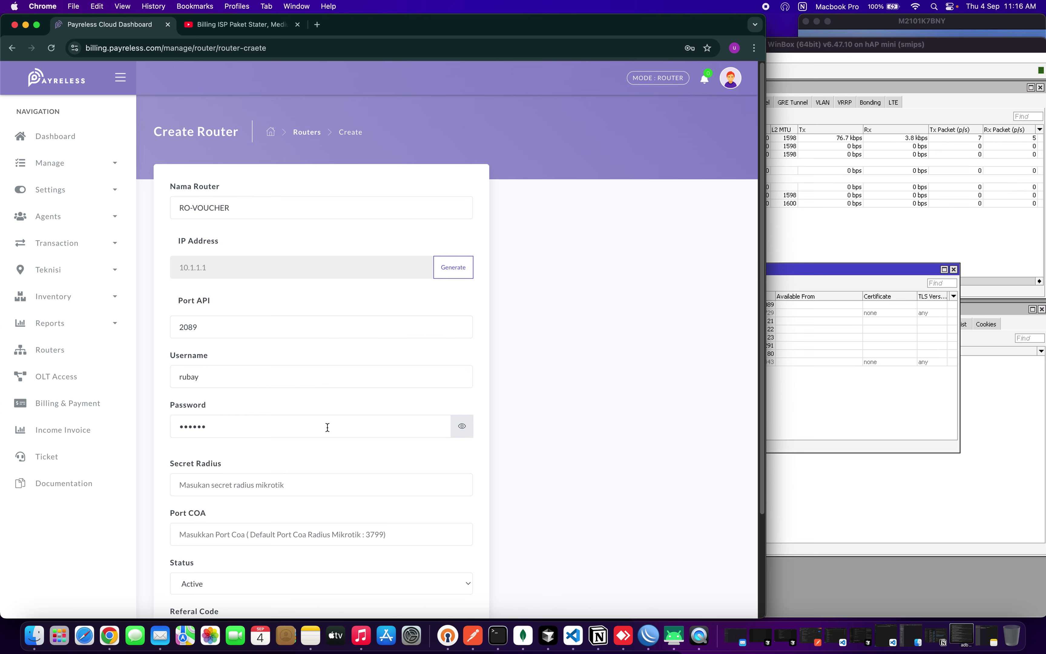
Accept the suggested RADIUS secret, set COA port 3799 and referral code PAYRELESS, then save
click(259, 489)
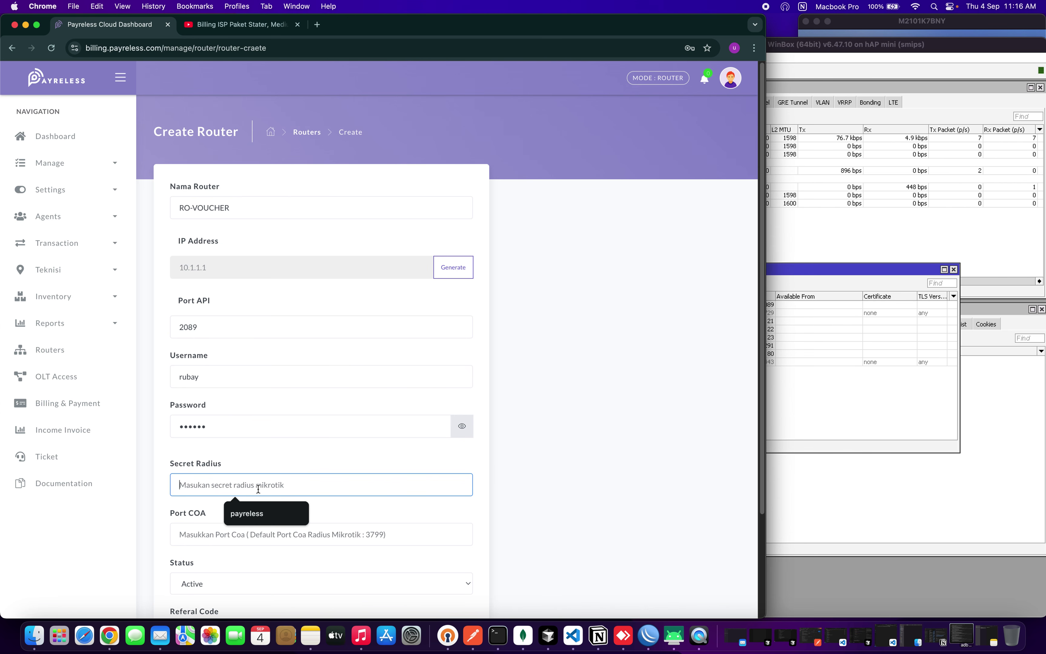
click(258, 513)
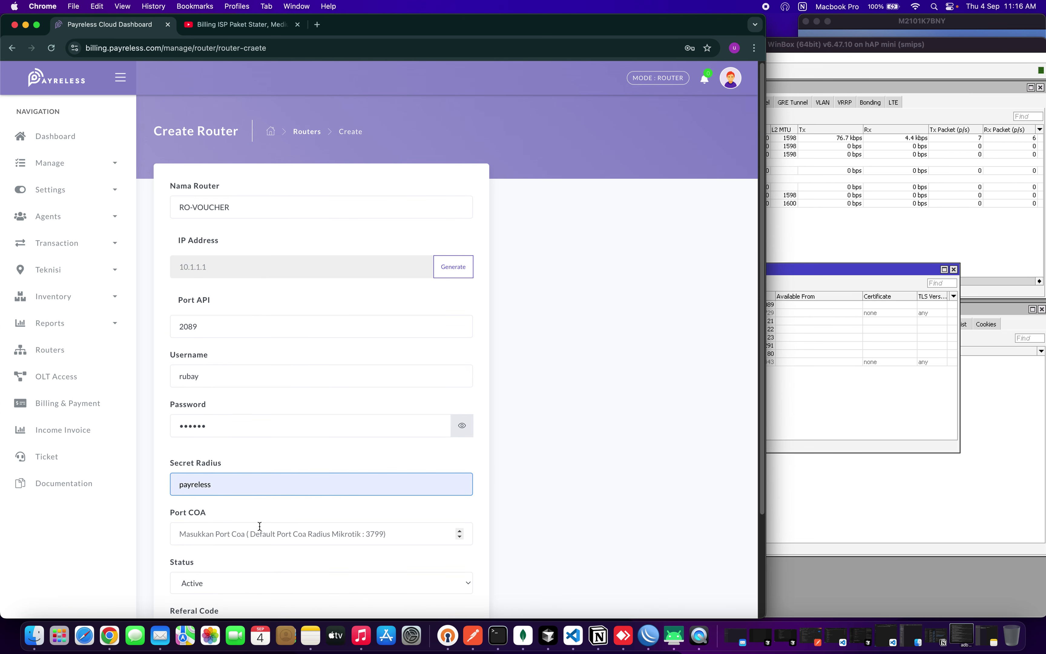
scroll(259, 526, down, 3)
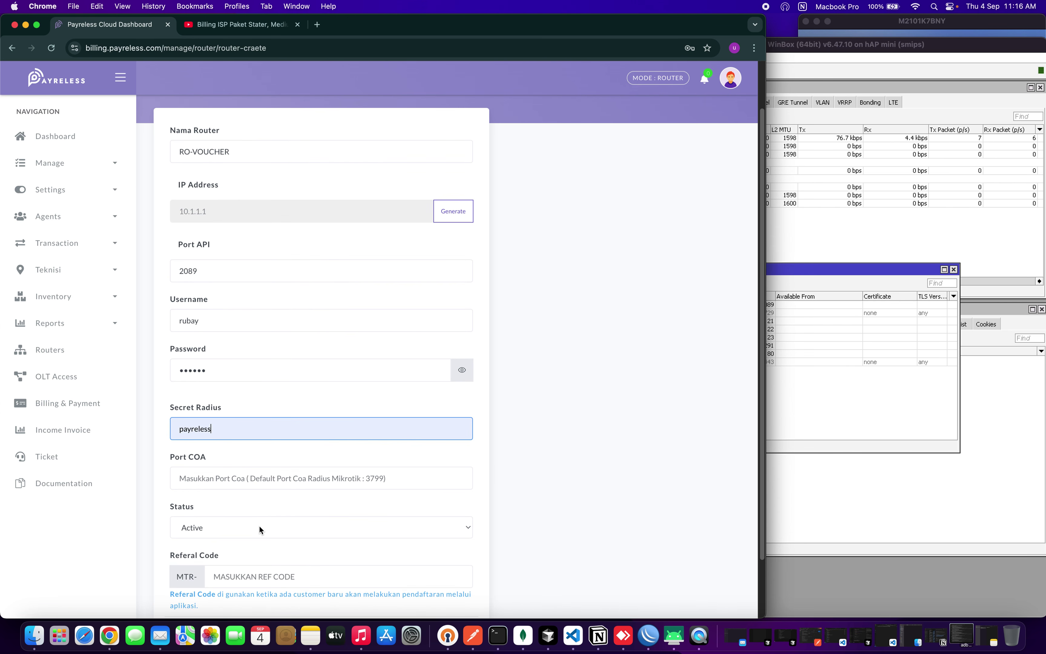
click(262, 483)
text(3799)
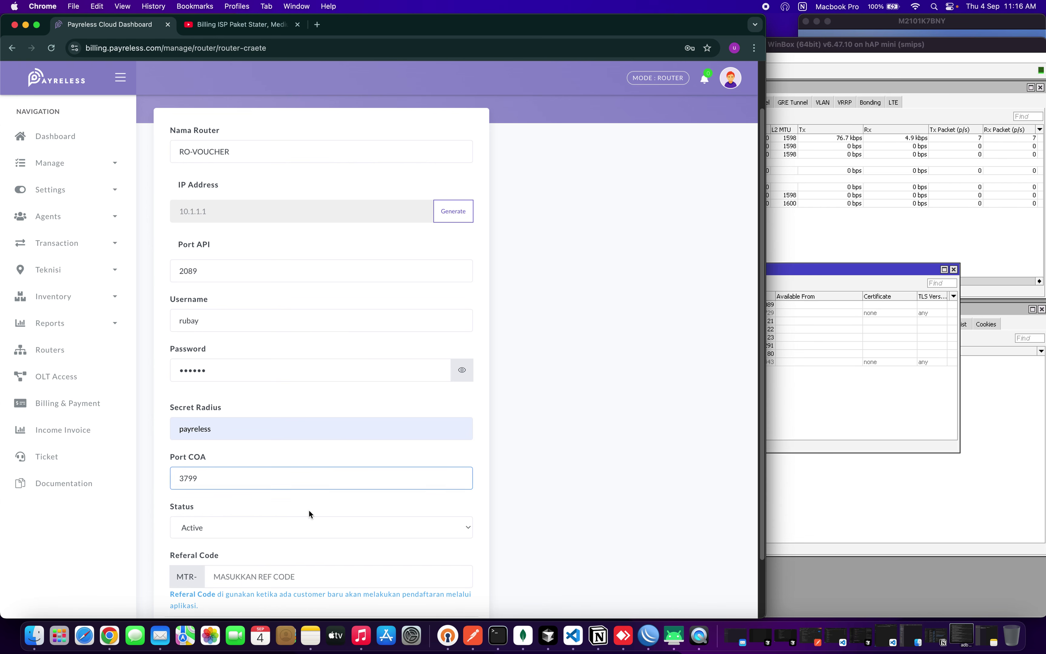
scroll(309, 510, down, 3)
click(277, 506)
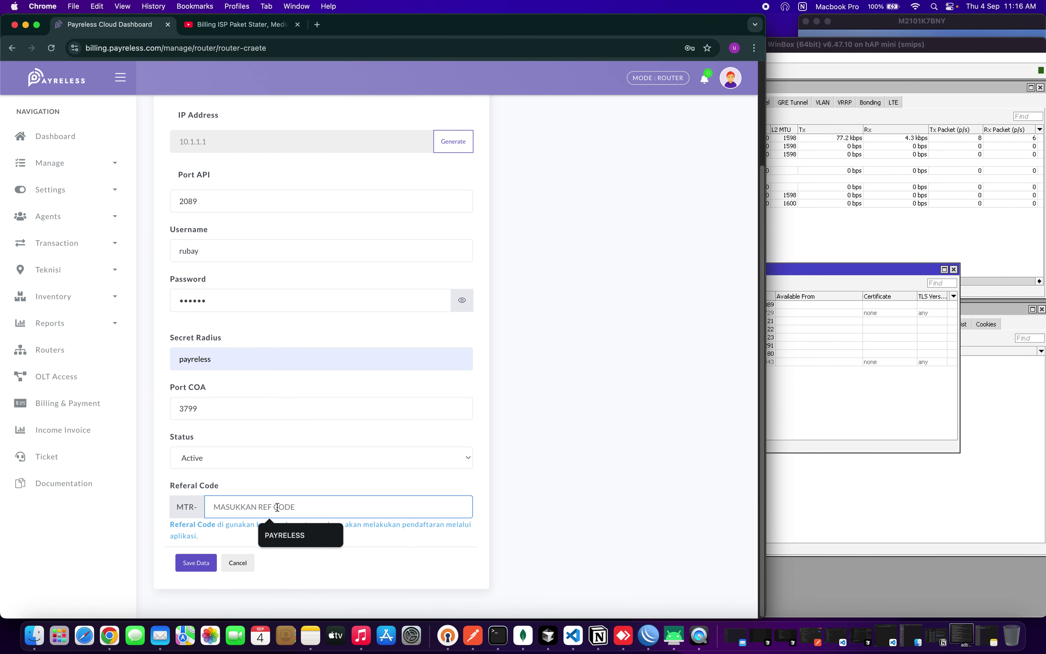
text(PAYRELESS)
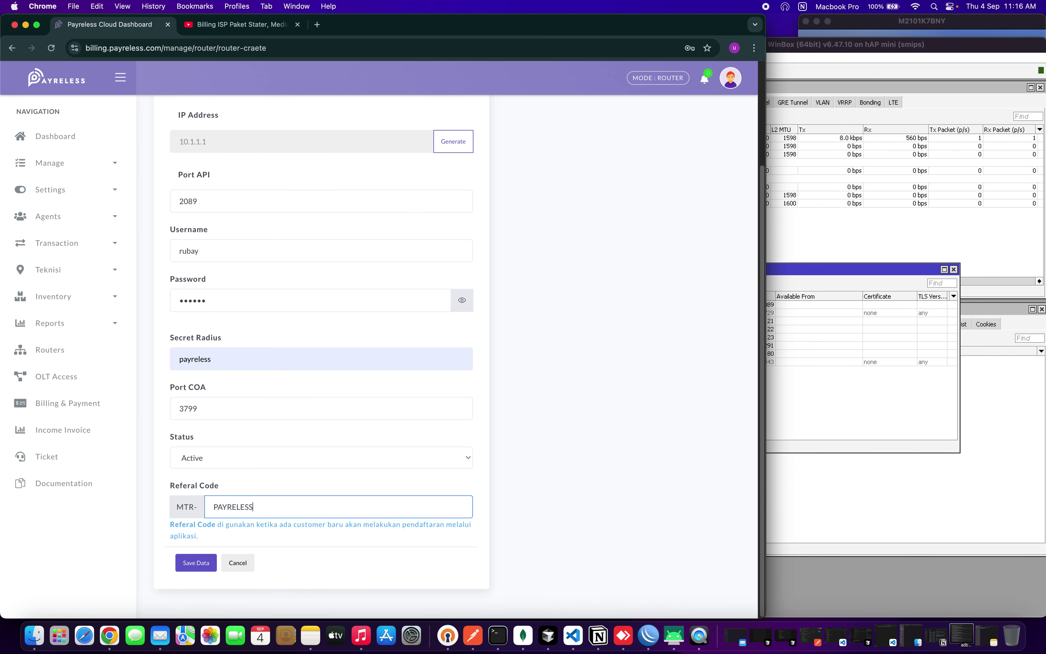
click(348, 575)
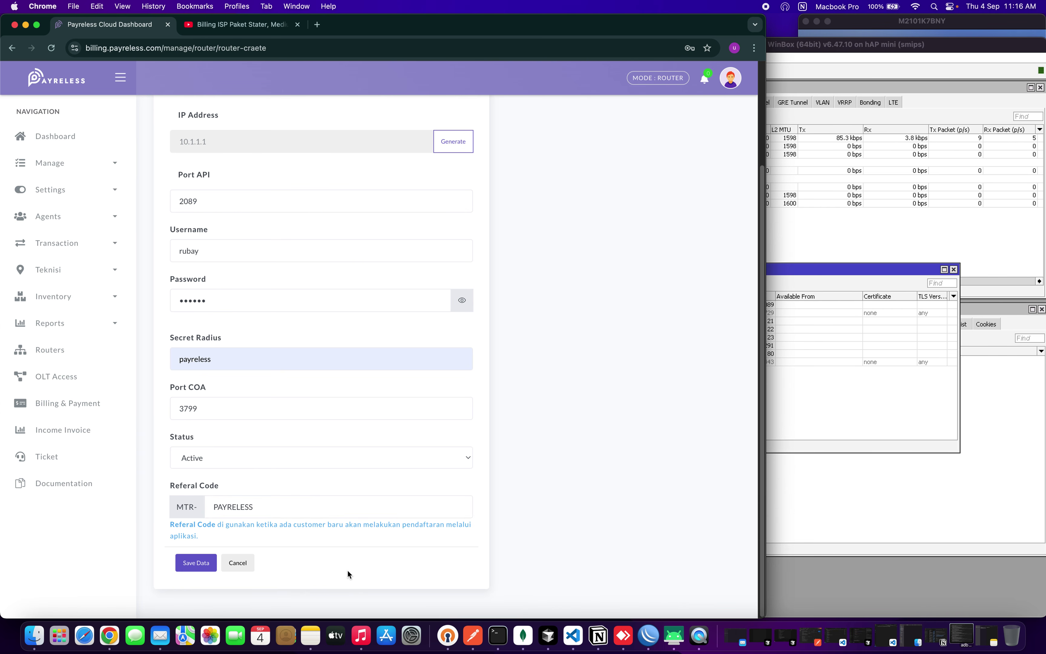
click(186, 565)
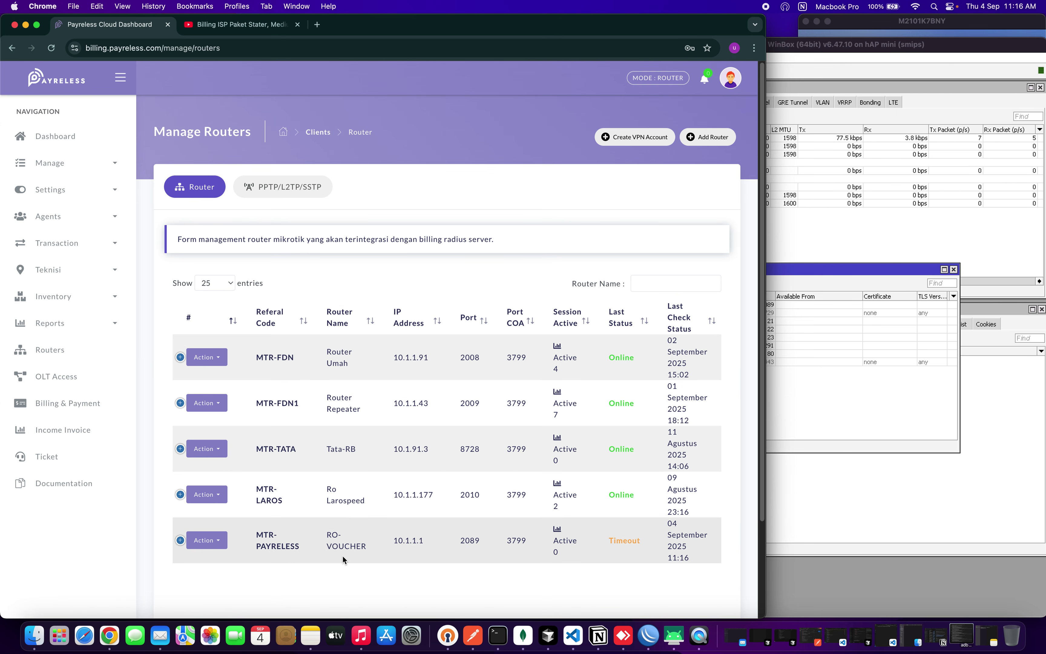
Connect to RO-VOUCHER from its Action menu and widen the browser window over WinBox
click(210, 540)
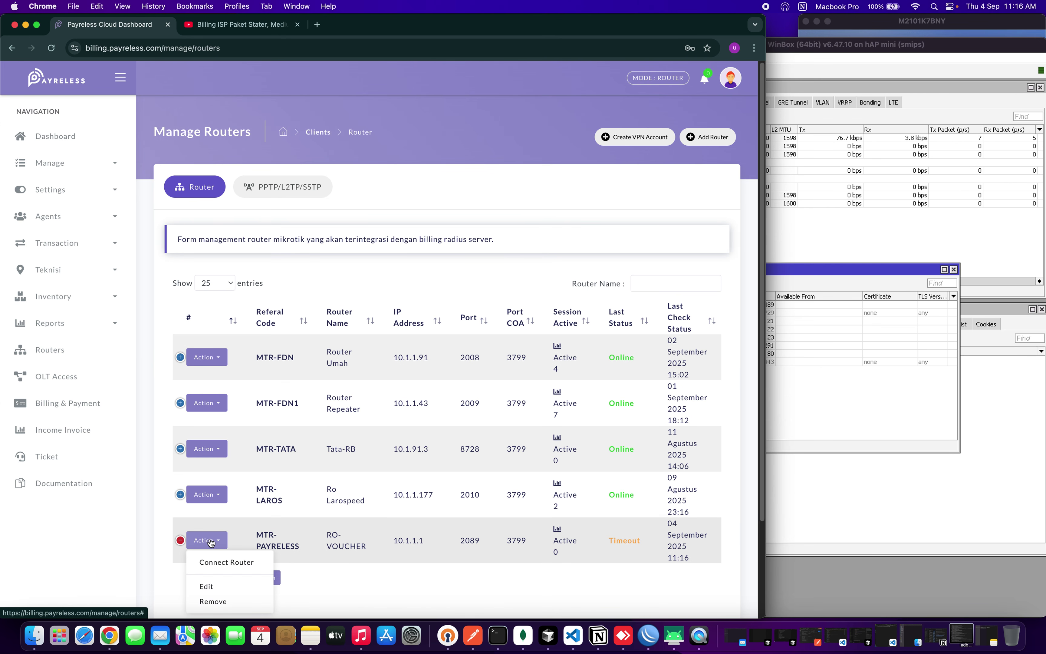
click(234, 561)
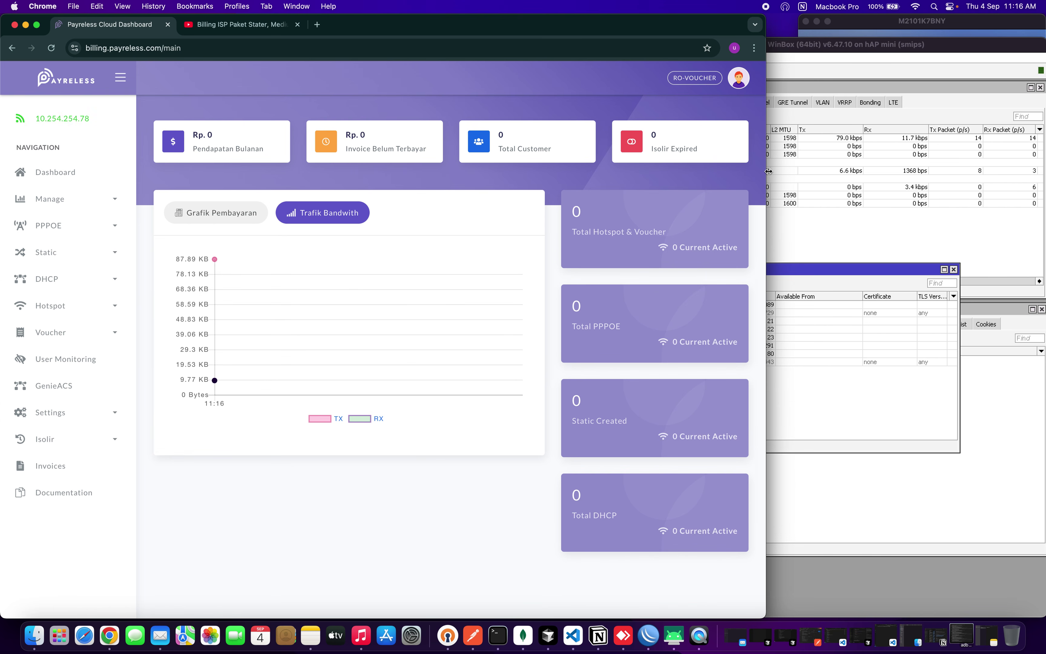
drag(766, 173, 836, 172)
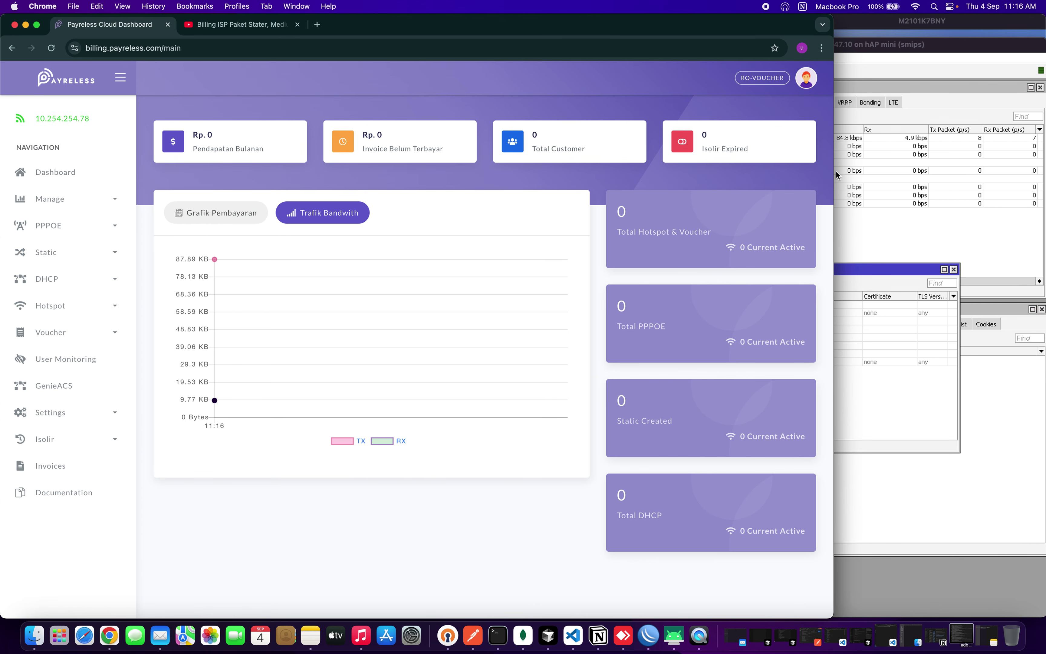
click(916, 50)
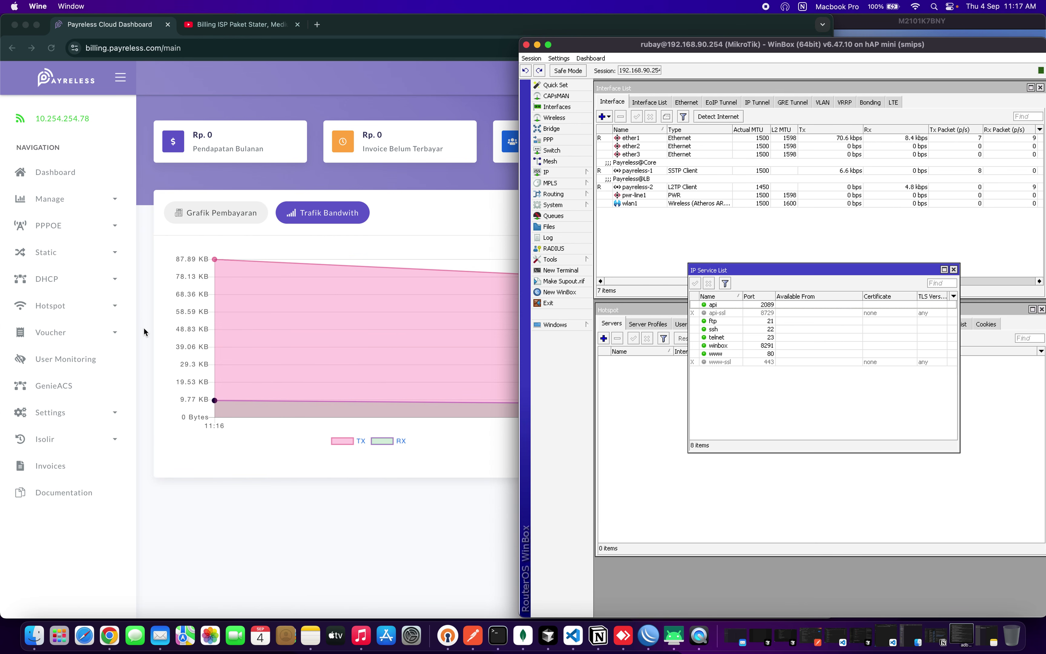
Log out of the RO-VOUCHER router
click(403, 91)
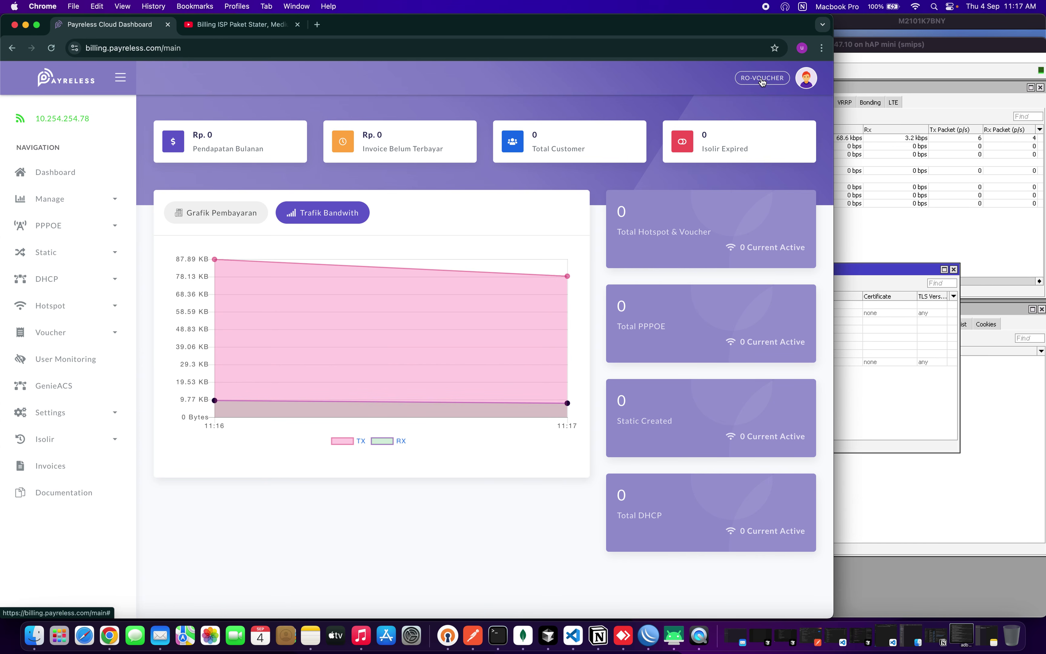
click(761, 79)
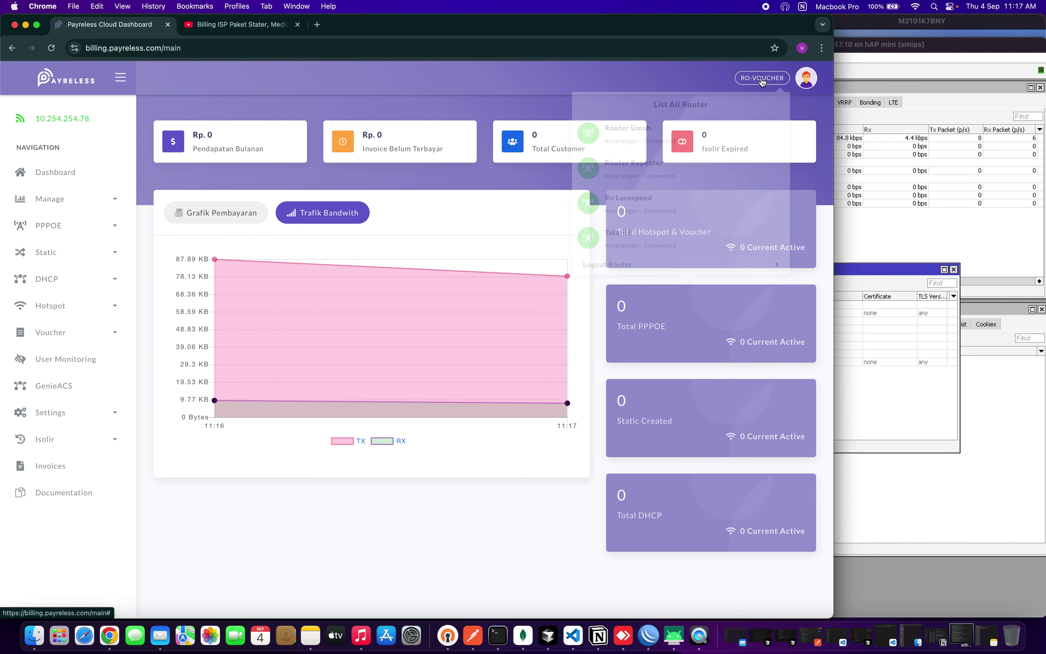
click(615, 265)
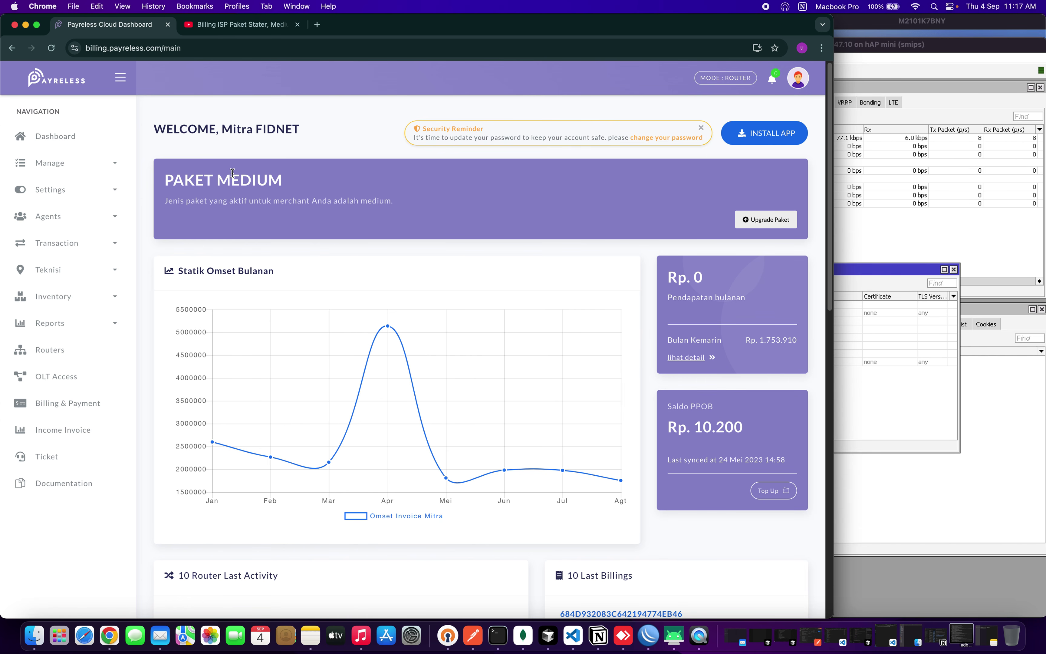
Reconnect RO-VOUCHER from the Routers list and expand the Voucher menu
click(86, 358)
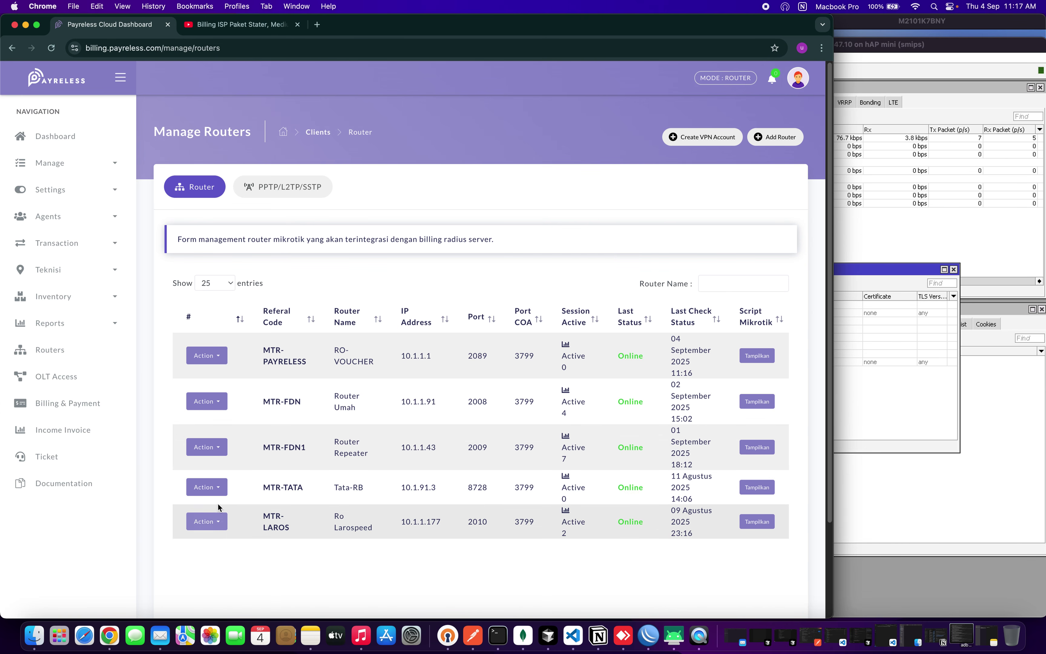
click(207, 355)
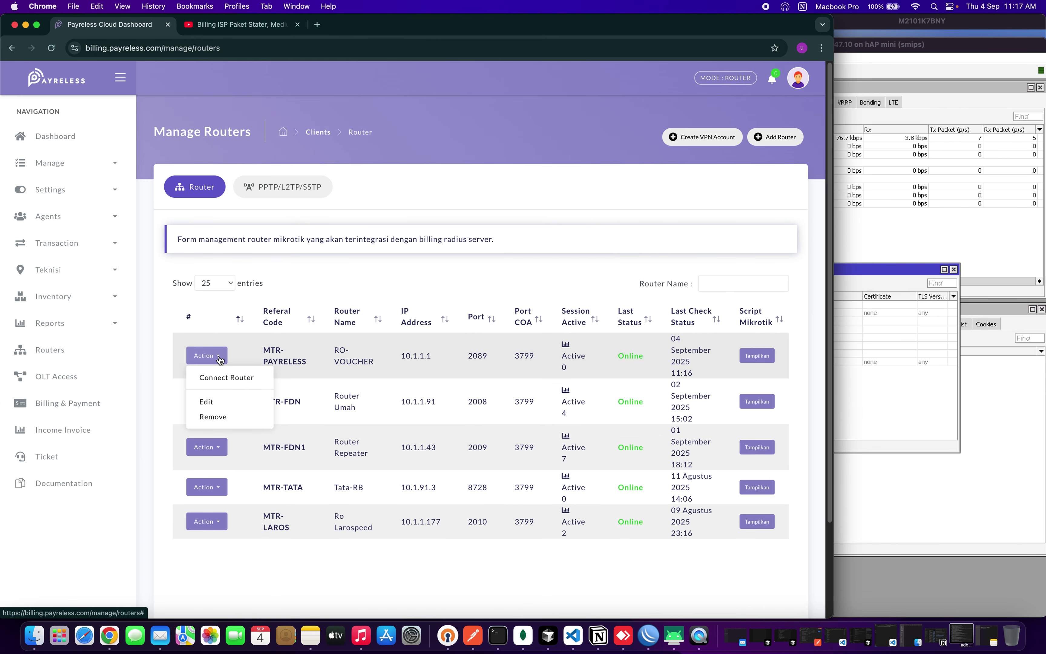
click(237, 378)
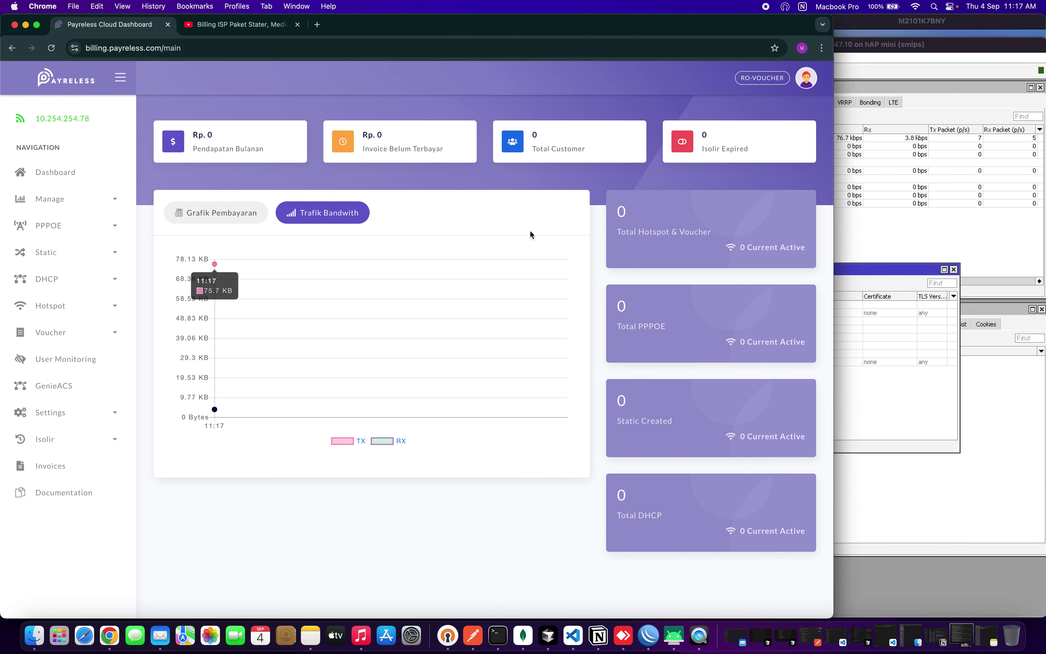
click(880, 48)
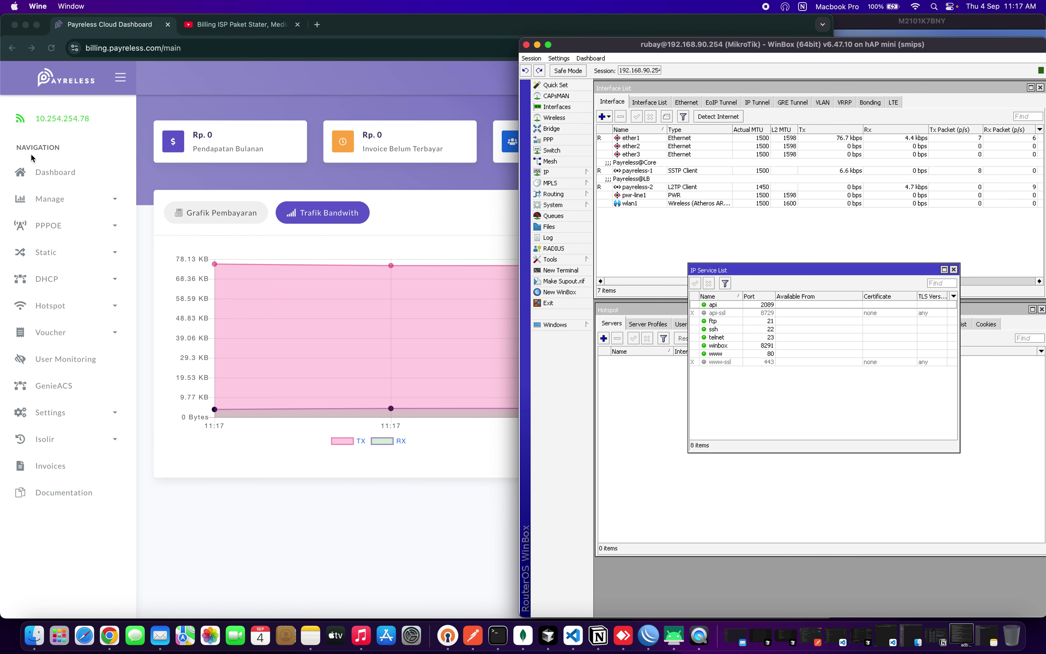
click(116, 339)
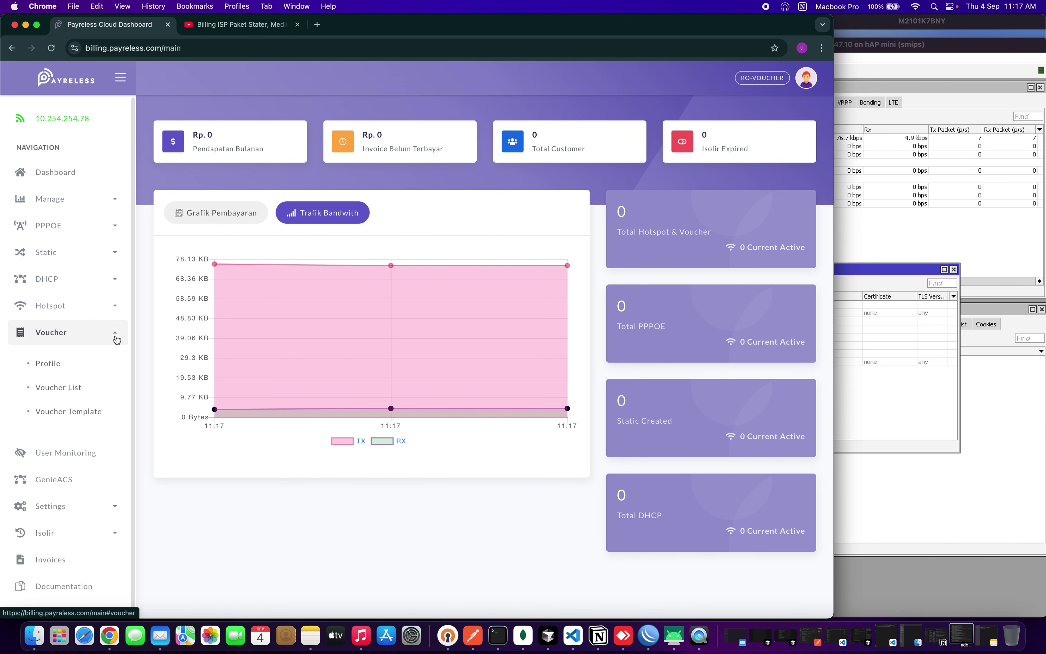
click(890, 47)
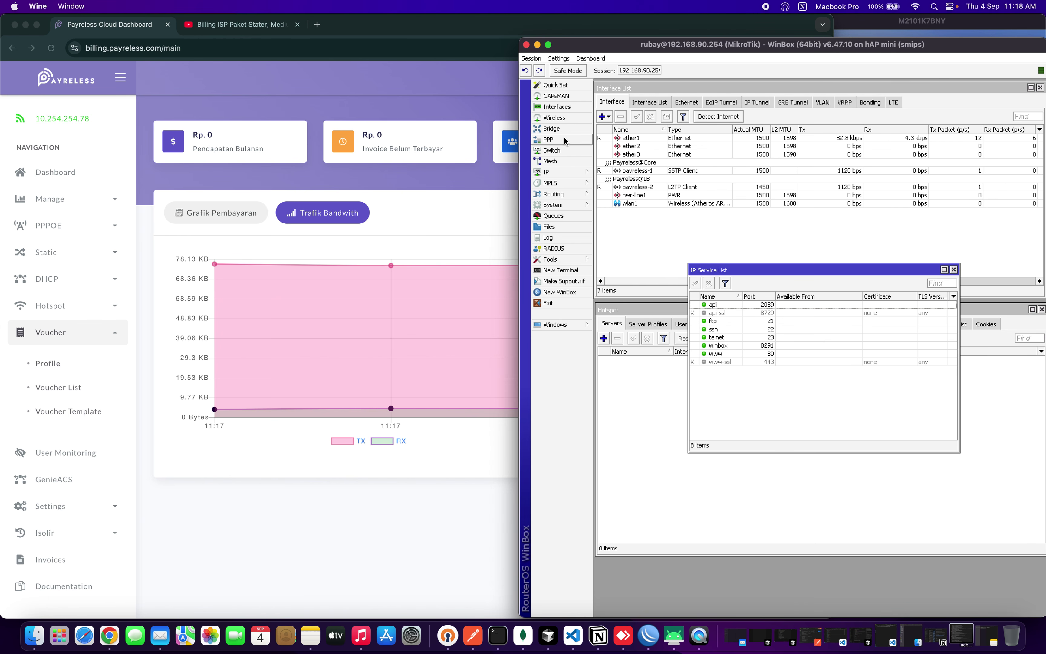
click(548, 171)
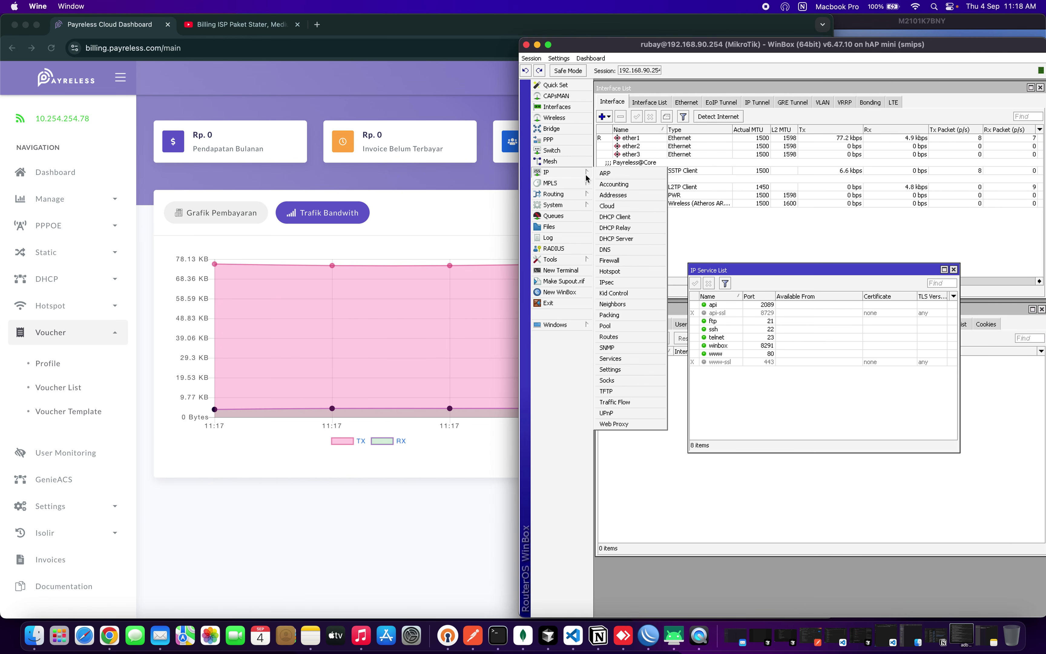
Add IP address 10.55.55.1/24 on wlan1, then close the address and IP service lists
click(625, 198)
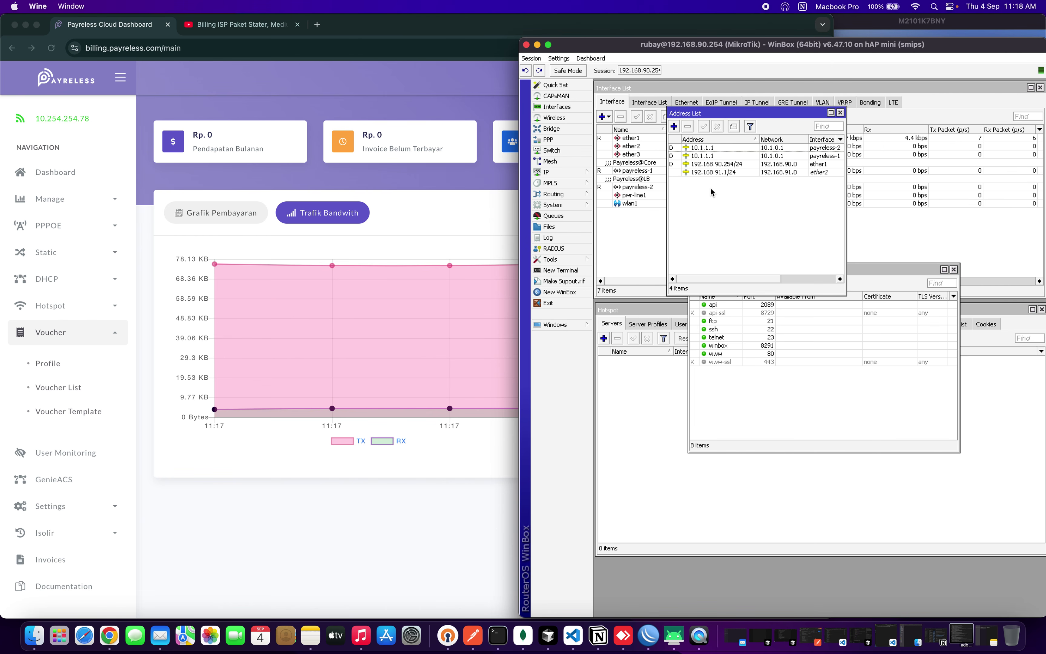
click(673, 126)
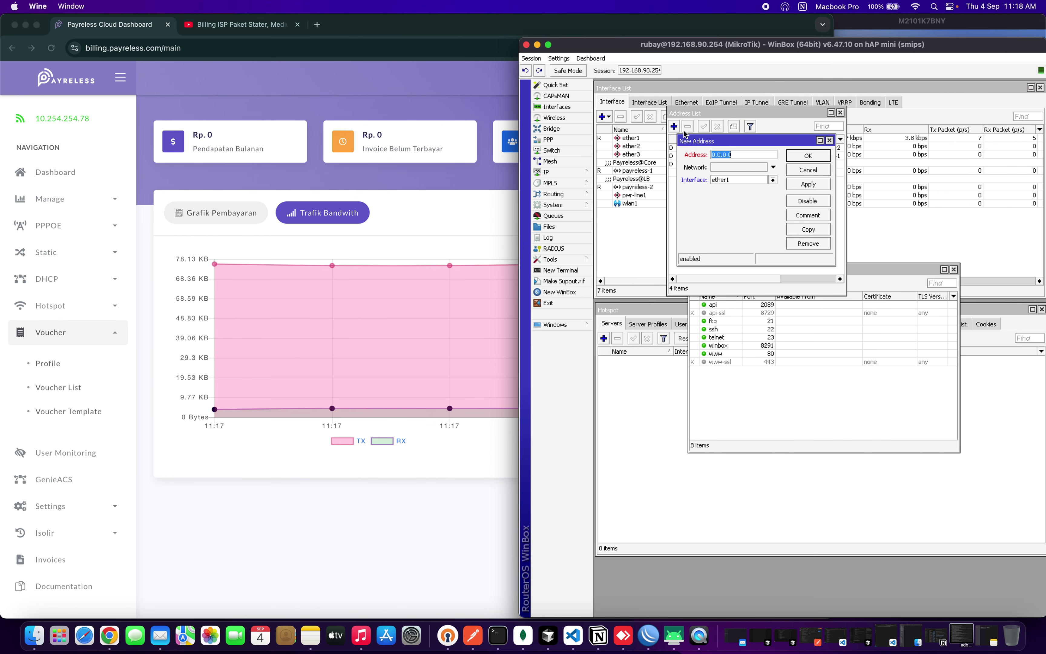
text(10)
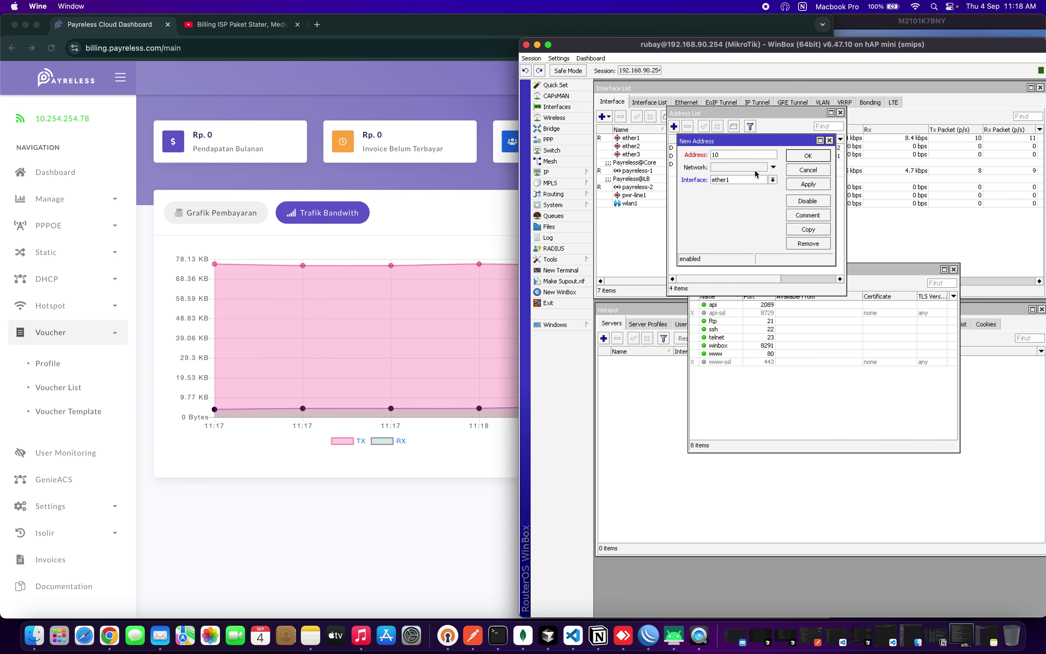
text(.55.55.1/24)
click(773, 180)
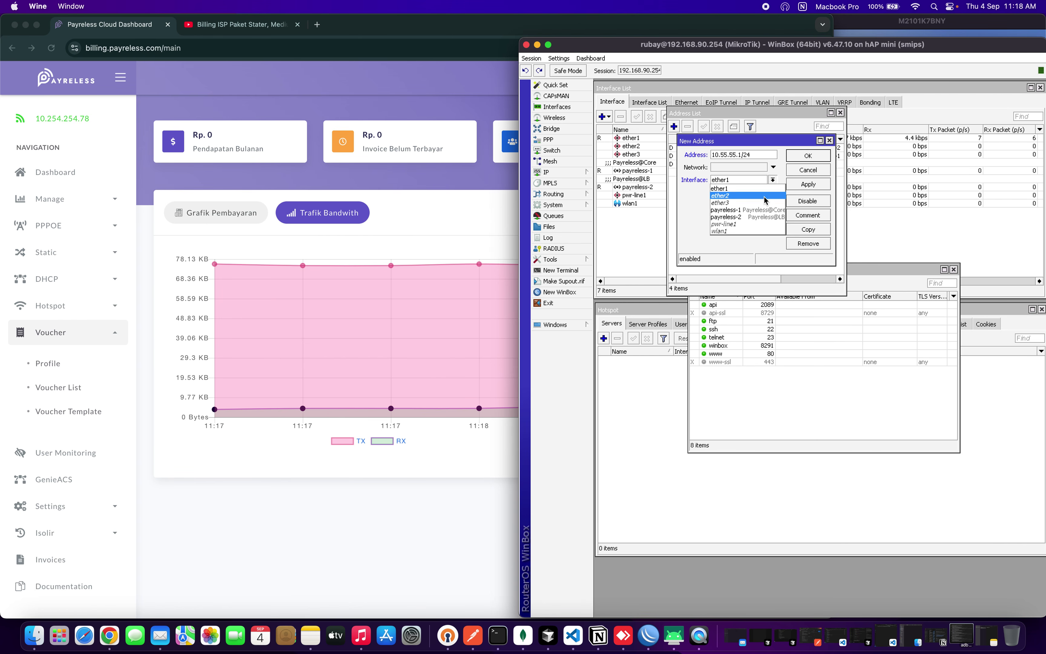
click(737, 233)
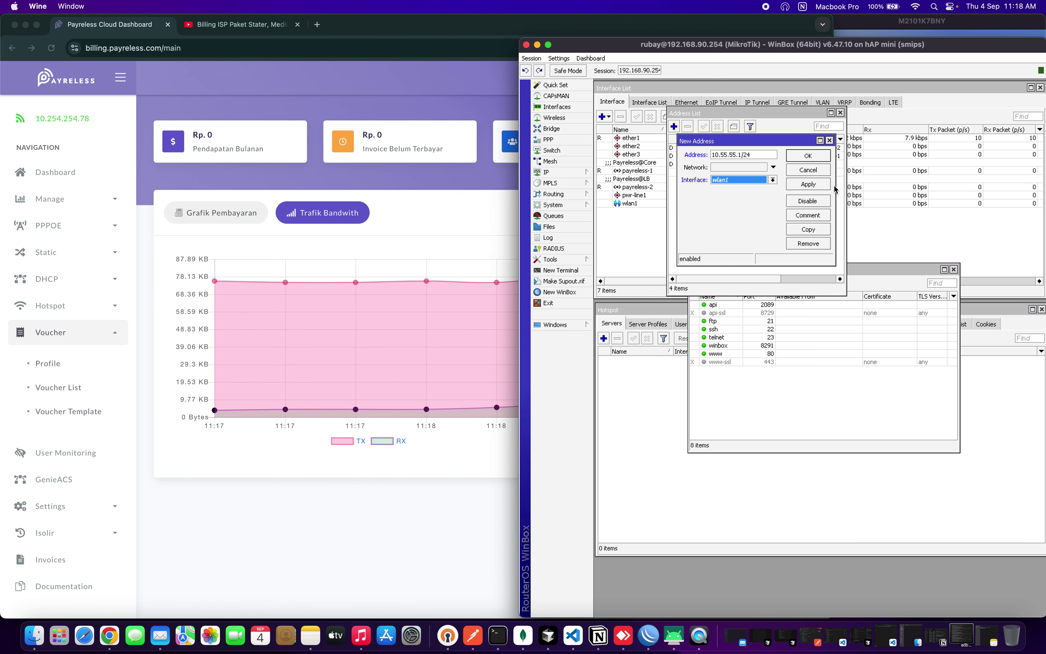
click(807, 185)
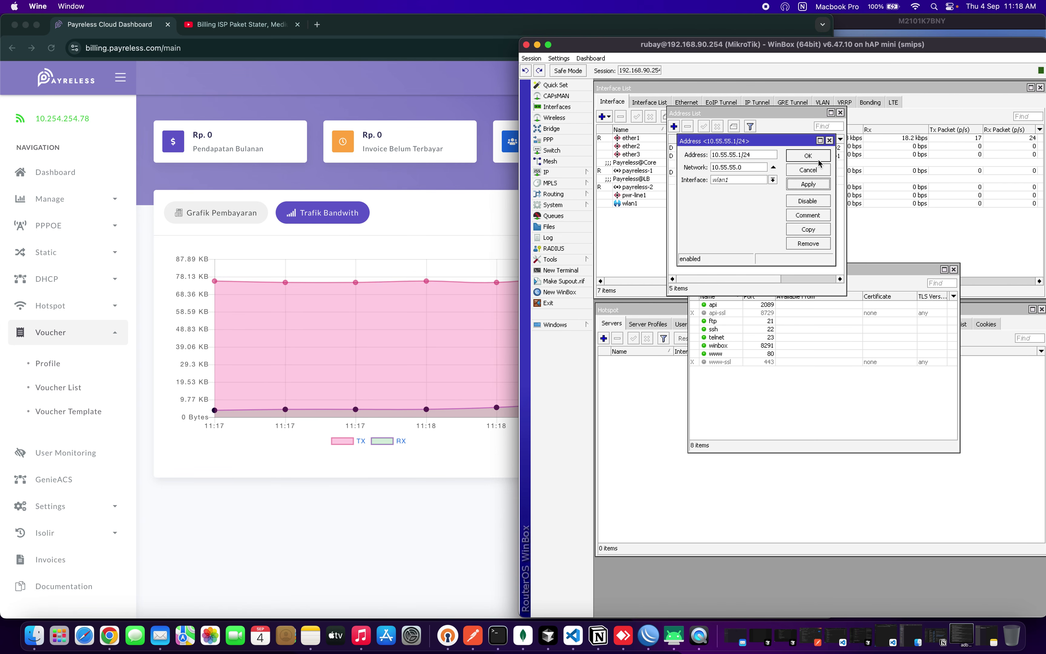
click(819, 164)
click(840, 113)
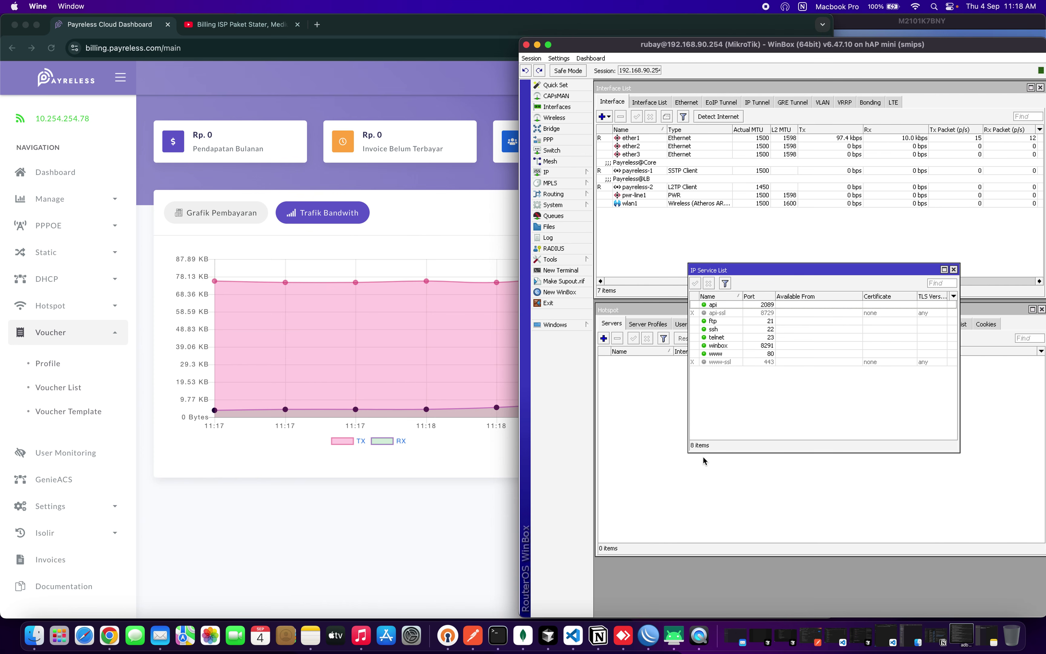
click(953, 269)
Start Hotspot Setup on wlan1 with network 10.55.55.1/24 and pool 10.55.55.2–10.55.55.254
click(760, 373)
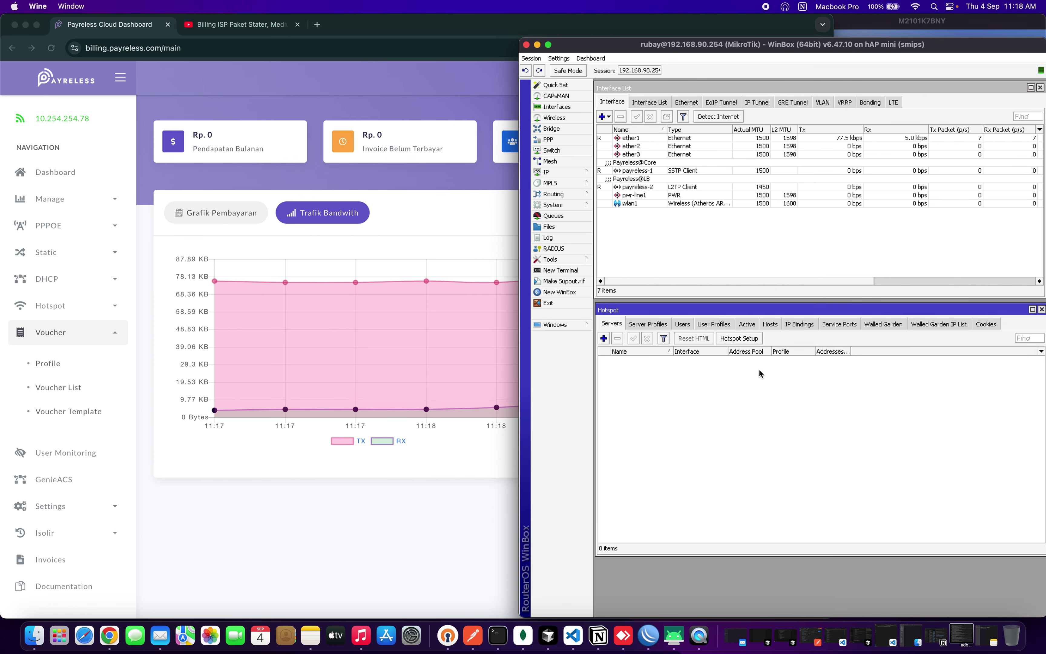
click(754, 339)
click(837, 333)
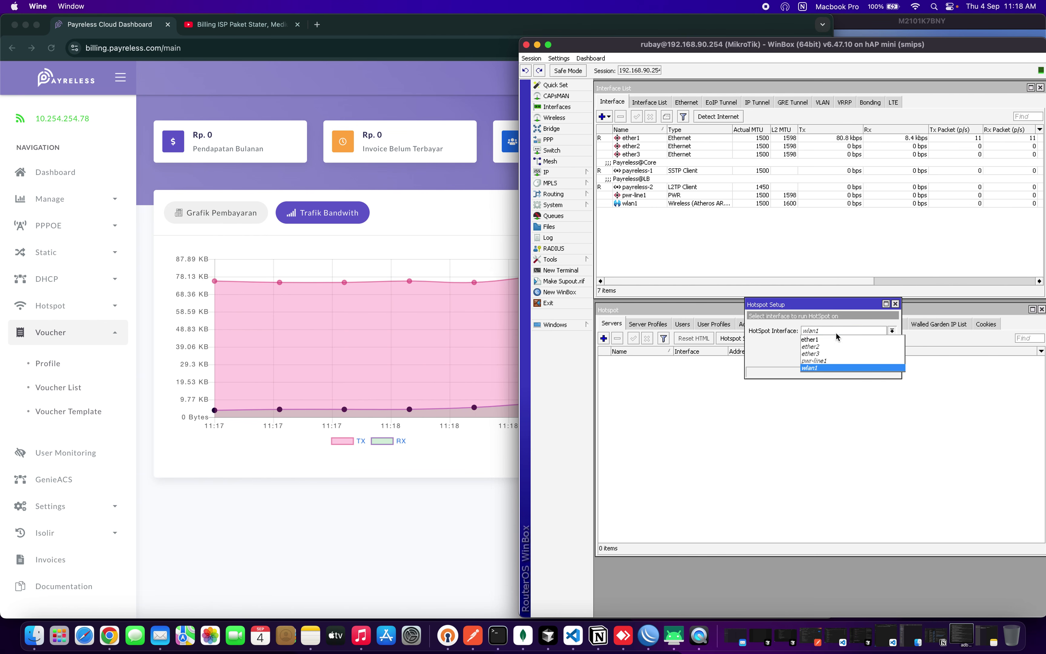
click(819, 369)
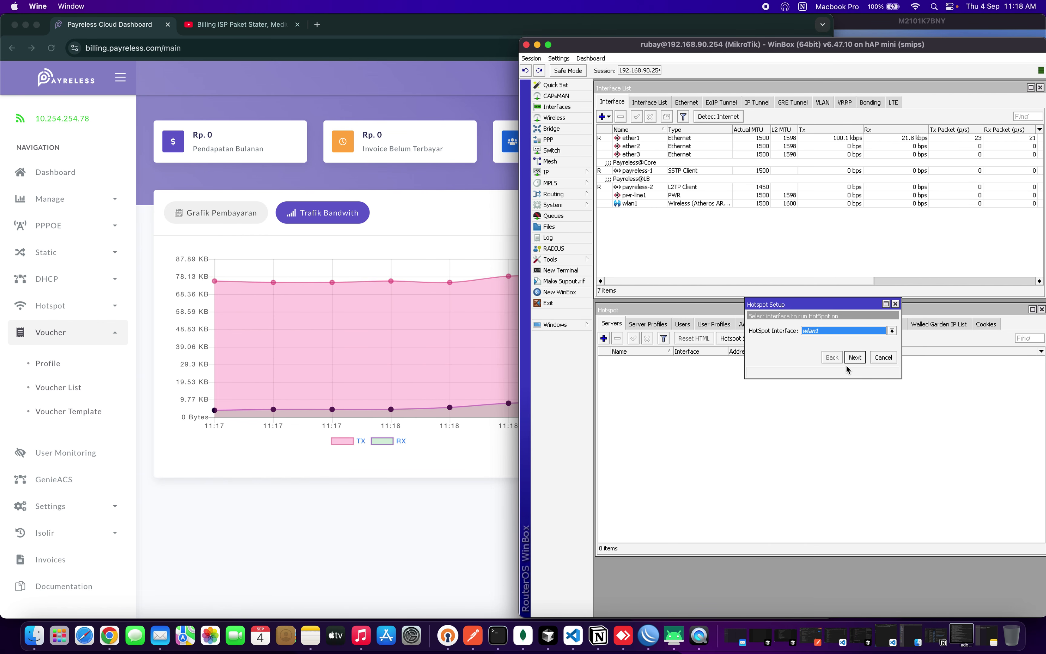
click(860, 359)
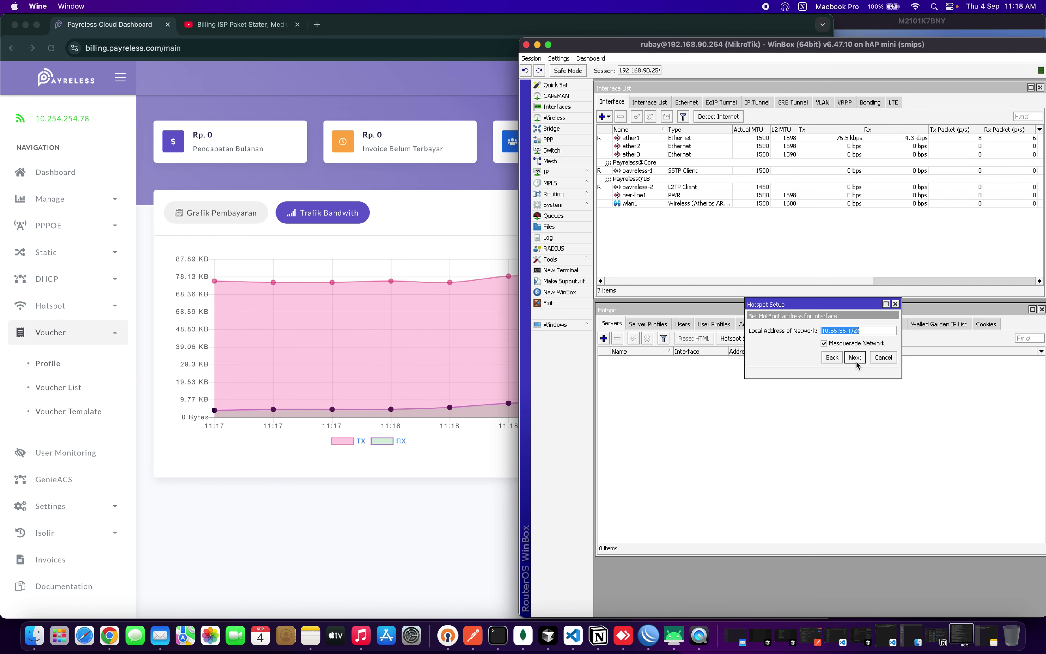
click(856, 358)
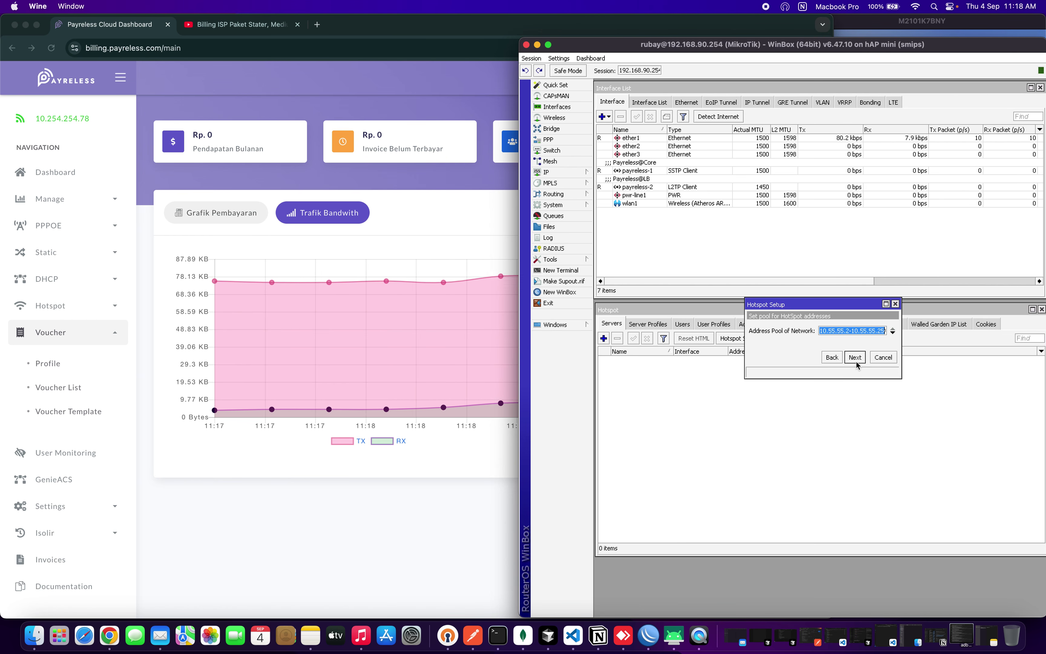
click(882, 331)
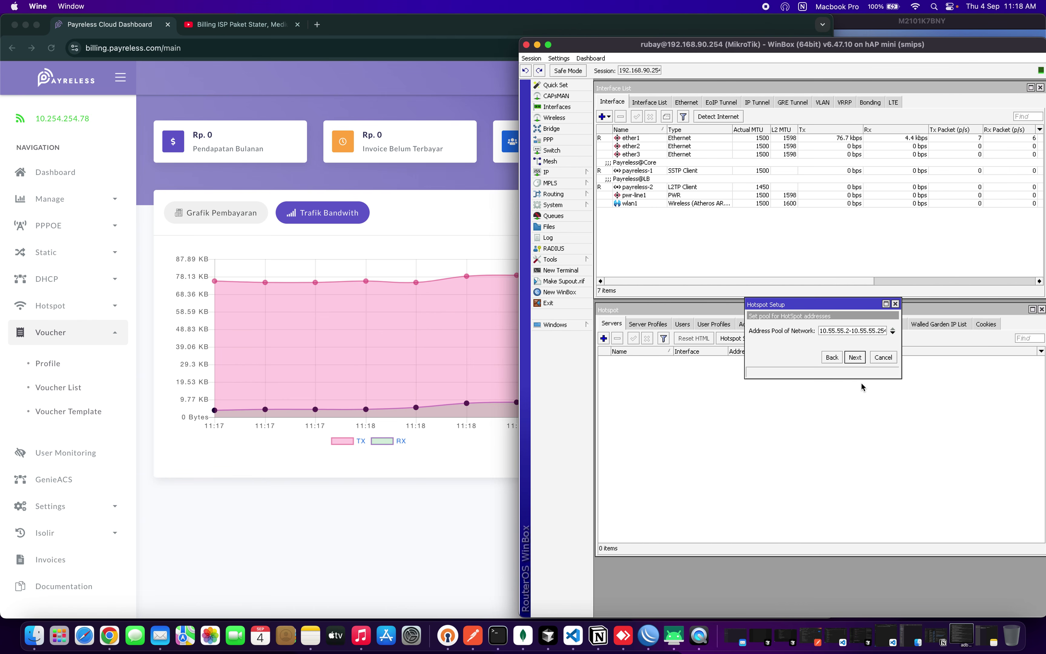
click(855, 358)
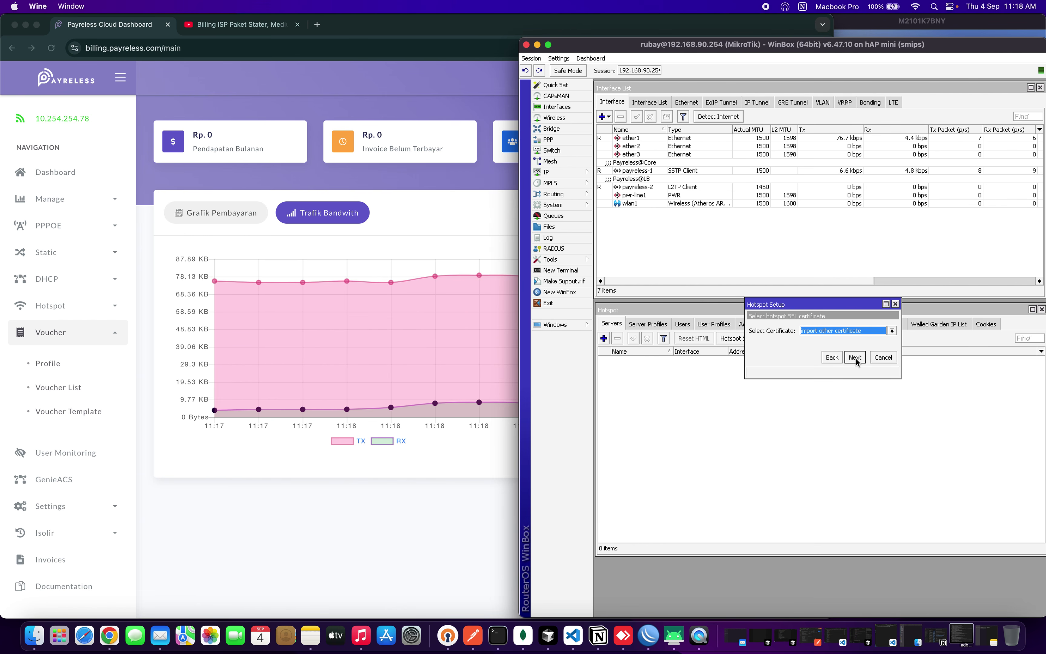
Finish setup with no certificate, SMTP 0.0.0.0, DNS 8.8.8.8/8.8.4.4, name login.wifi, and a local user
click(879, 330)
click(844, 347)
click(857, 357)
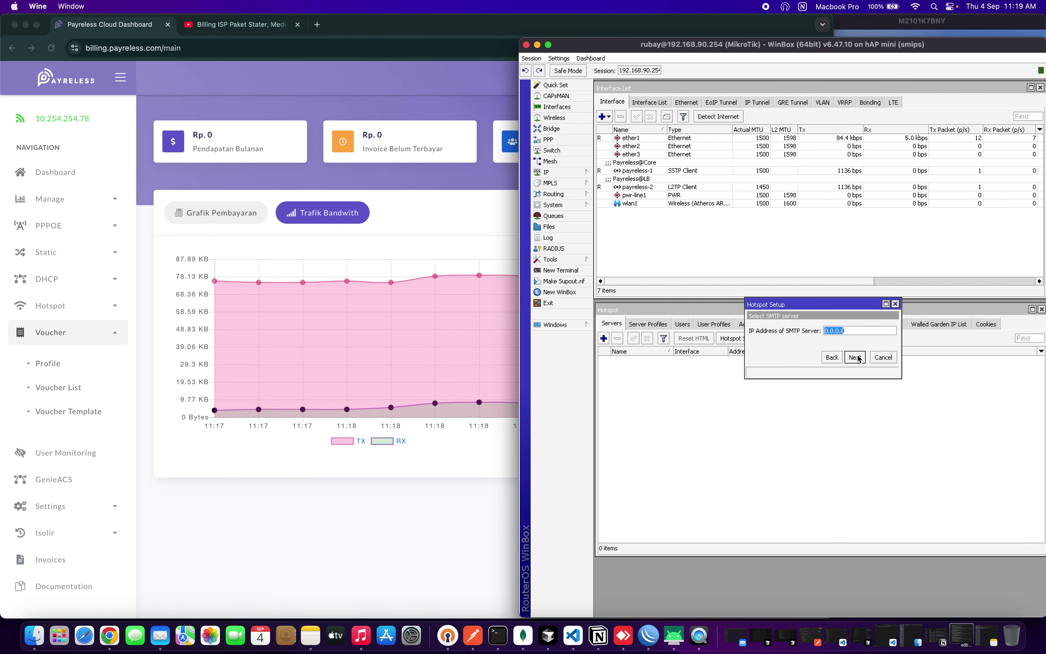
click(855, 357)
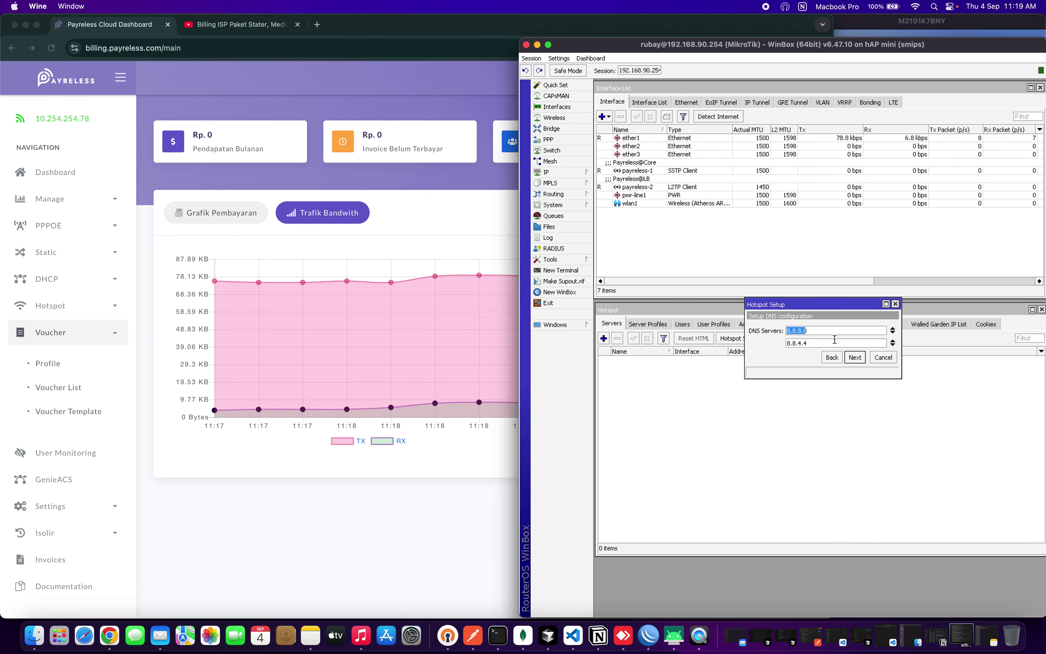
click(841, 342)
click(857, 362)
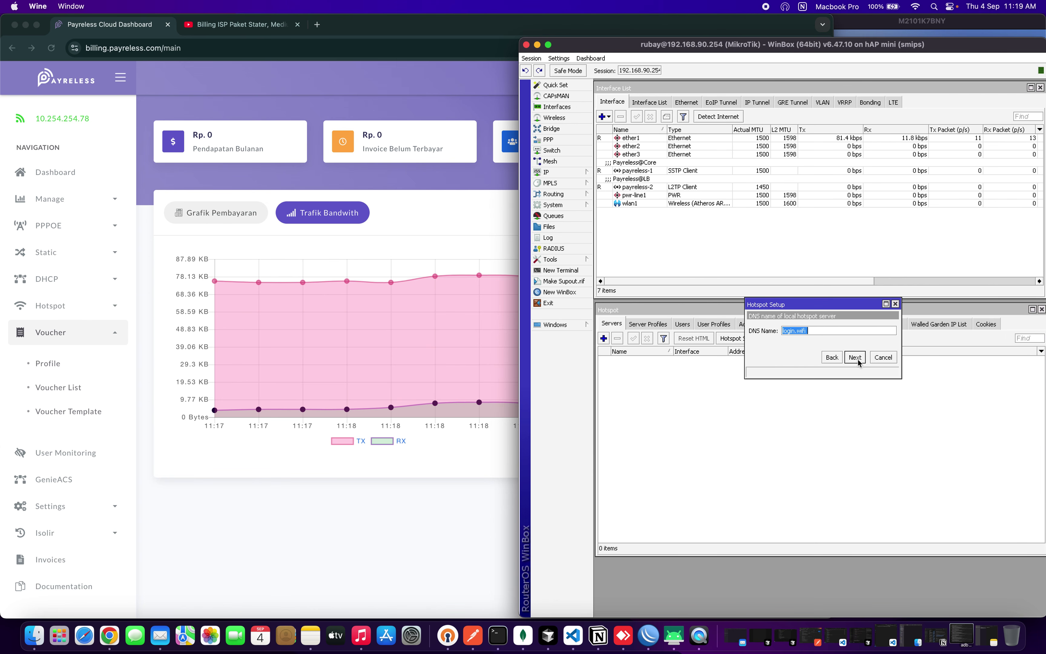
click(817, 330)
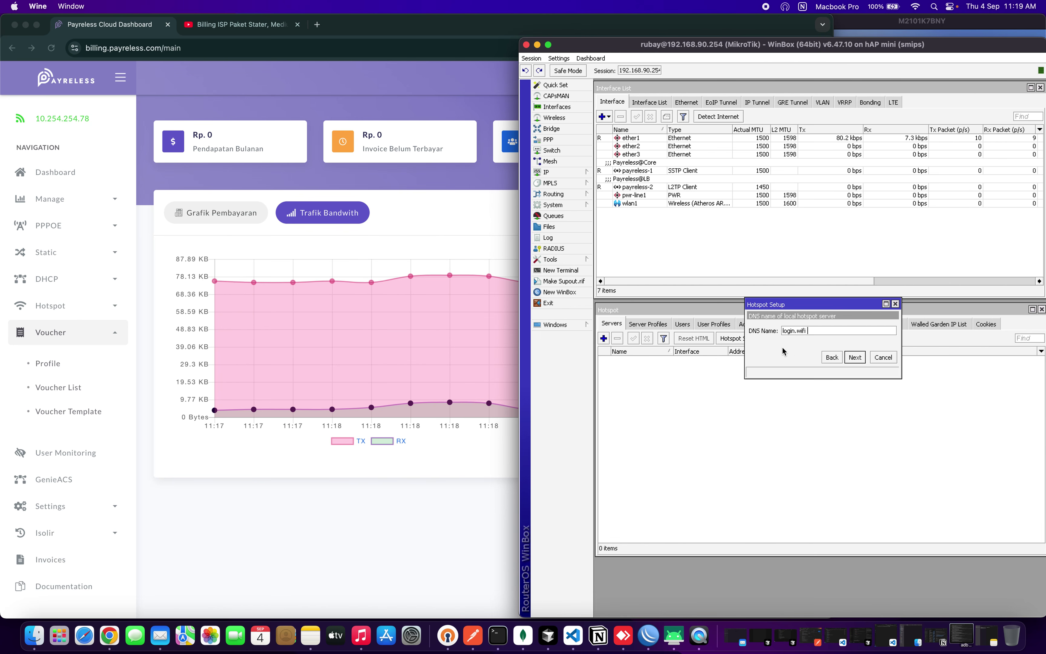
click(856, 359)
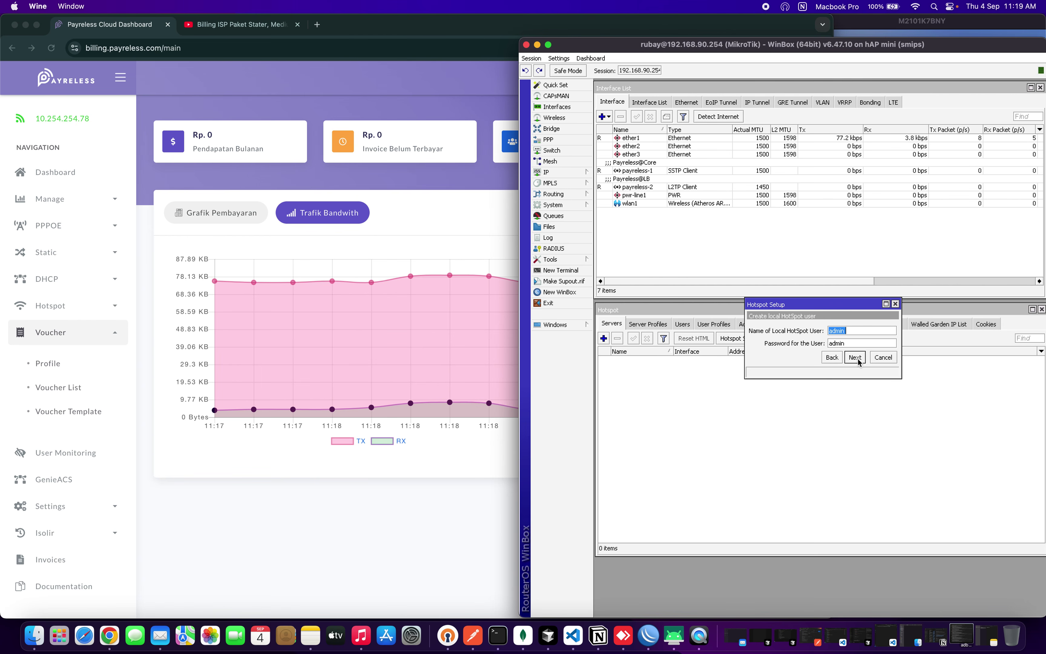
click(860, 330)
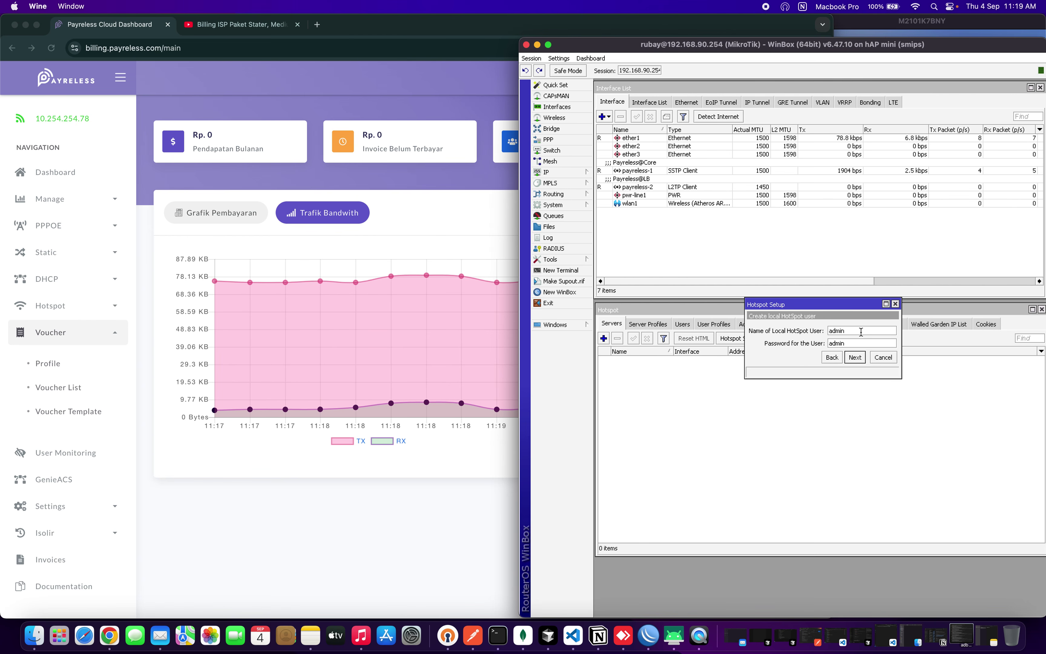
click(861, 359)
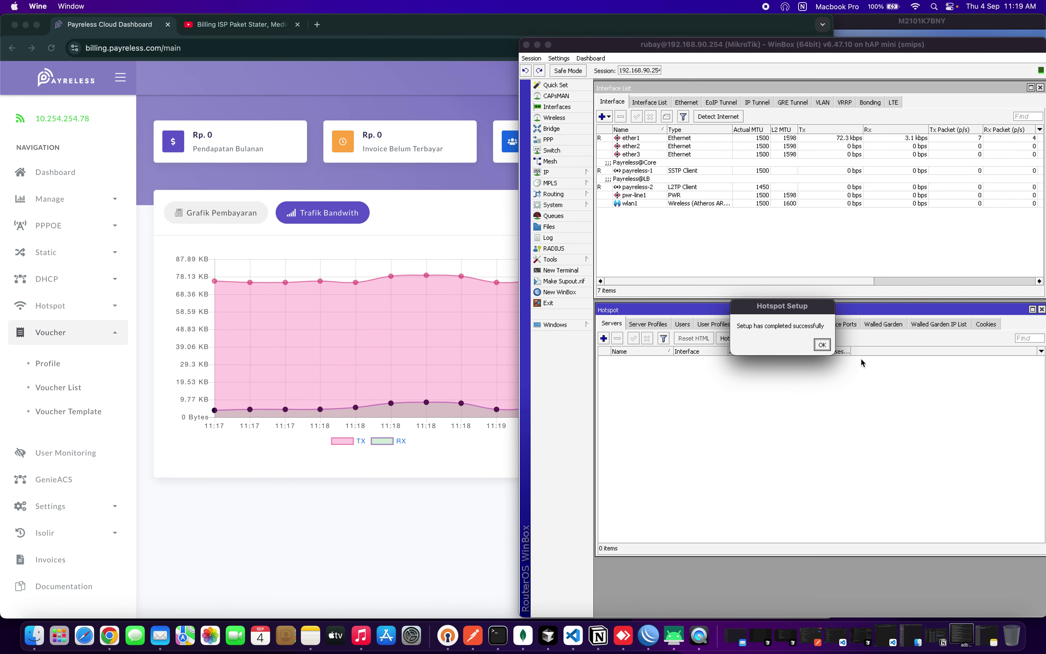
click(822, 345)
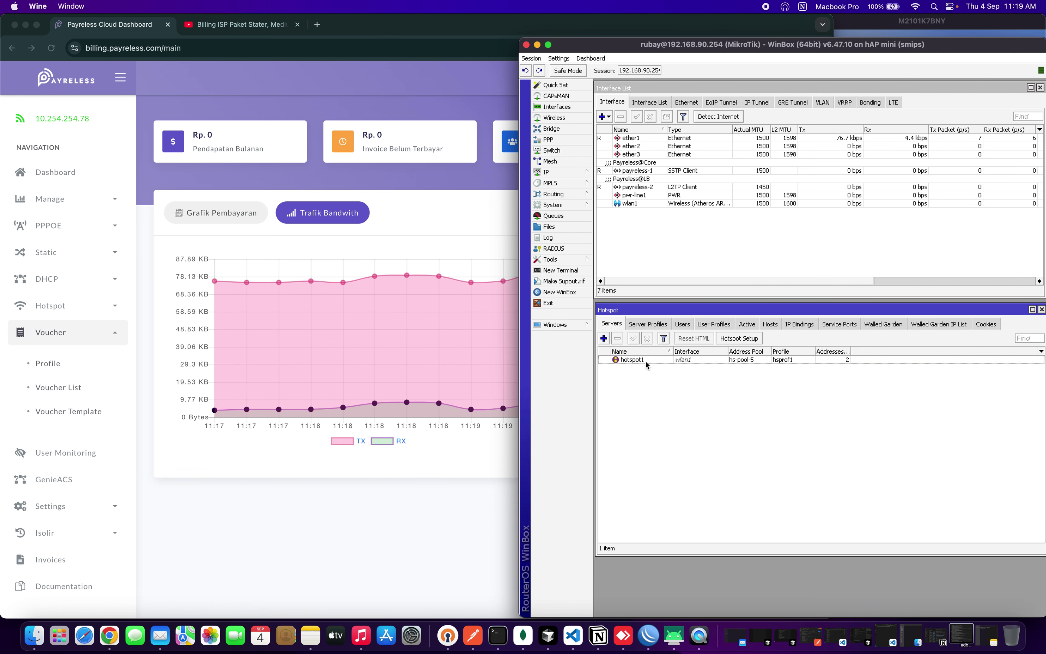
Review hotspot1's server settings and close them unchanged
click(671, 635)
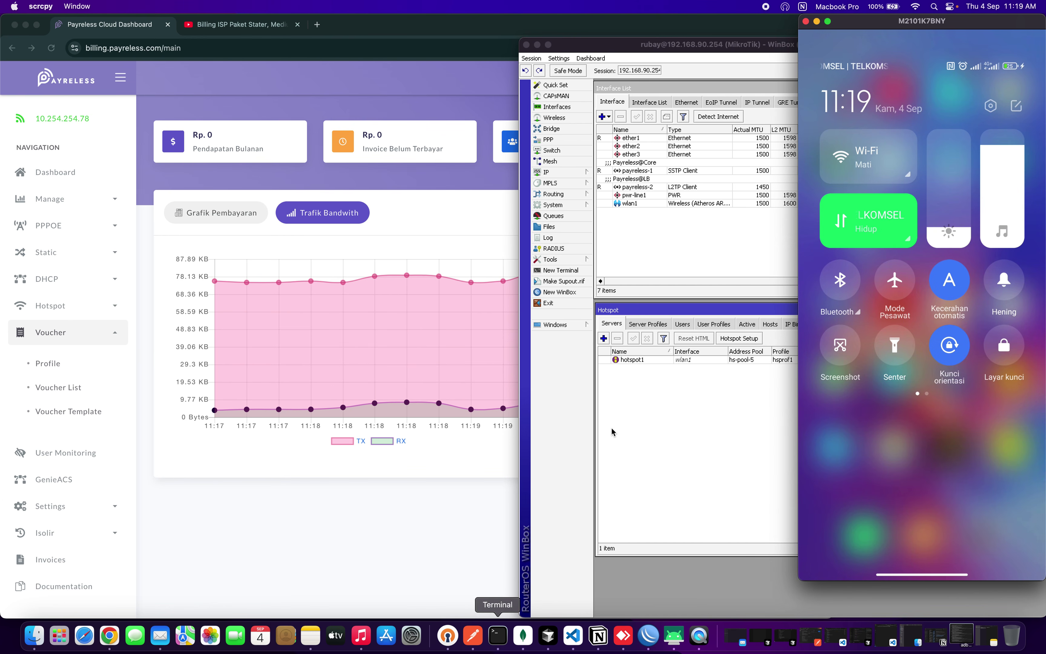
click(634, 359)
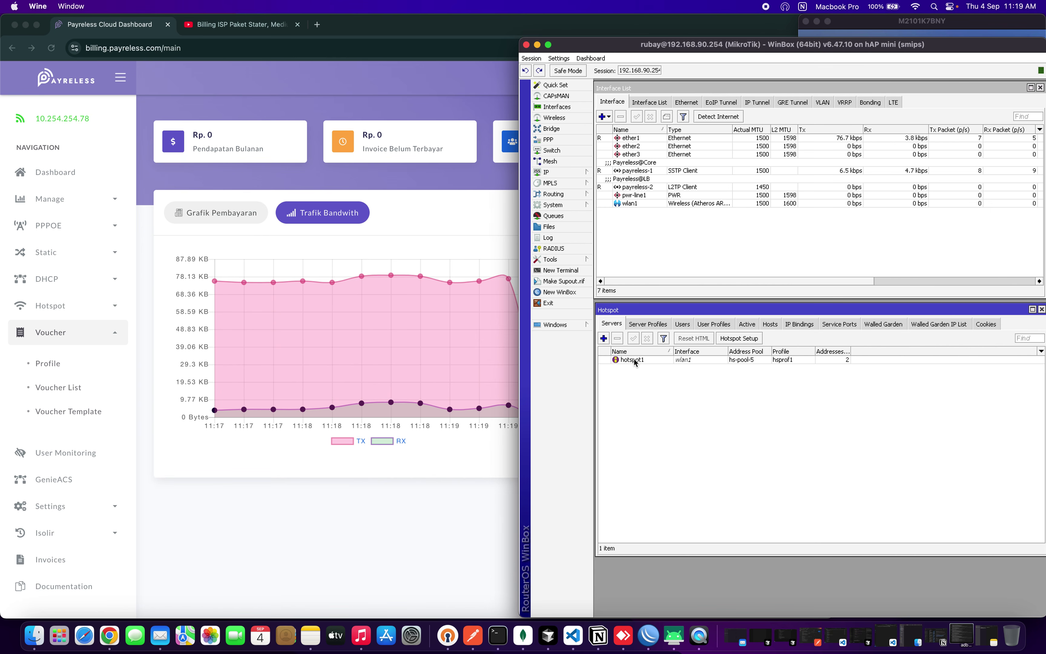
double_click(635, 360)
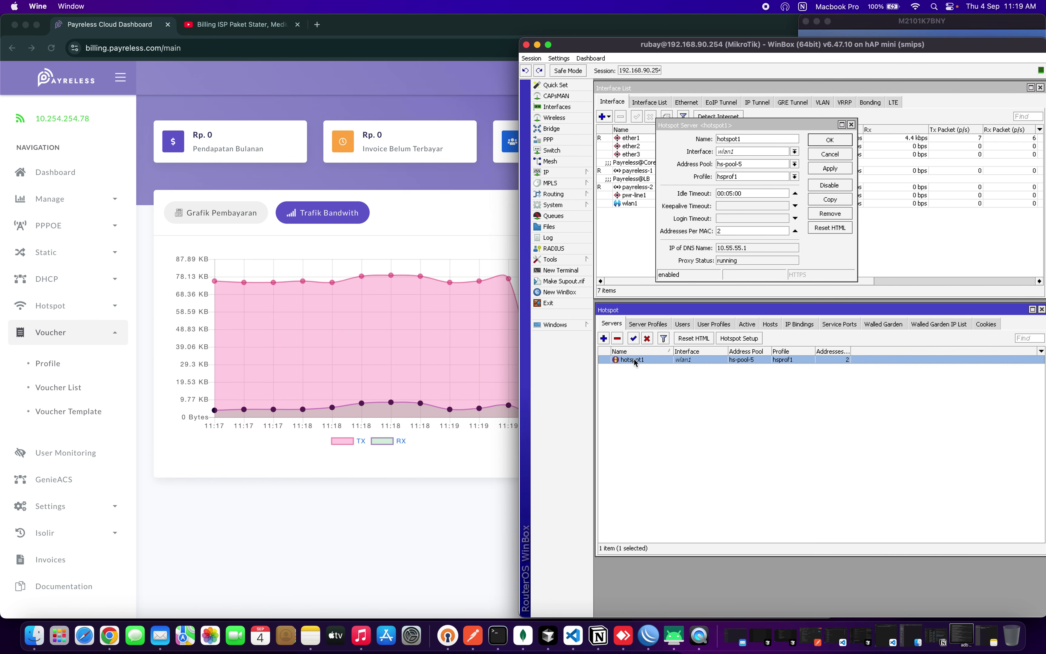
click(830, 155)
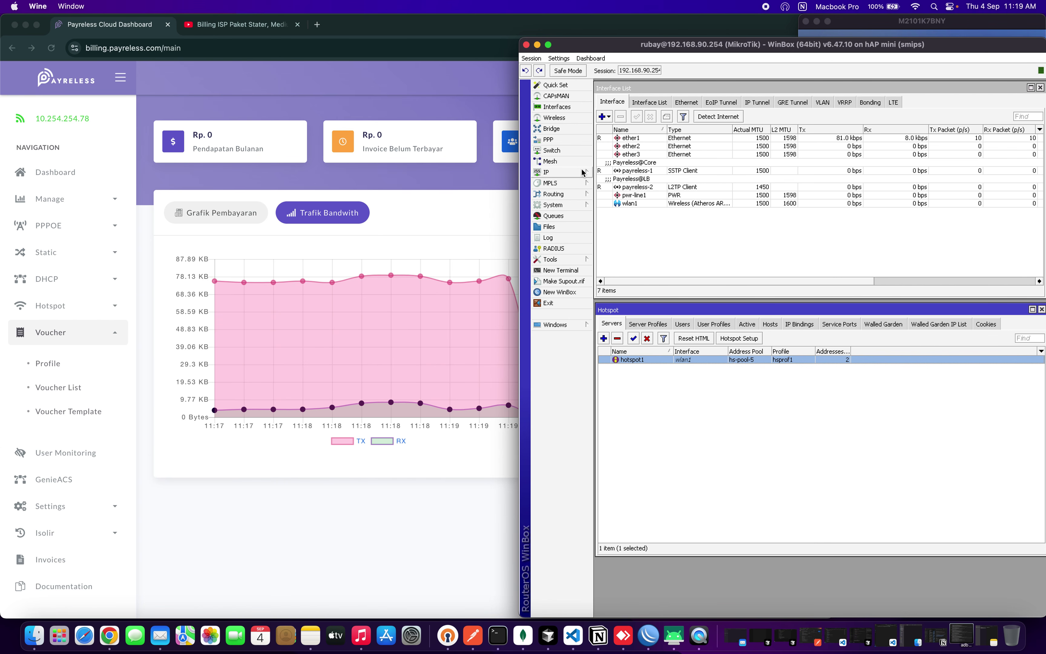
Check wlan1's SSID in the Wireless tables, close them, and bring up the phone's Wi-Fi settings
click(554, 117)
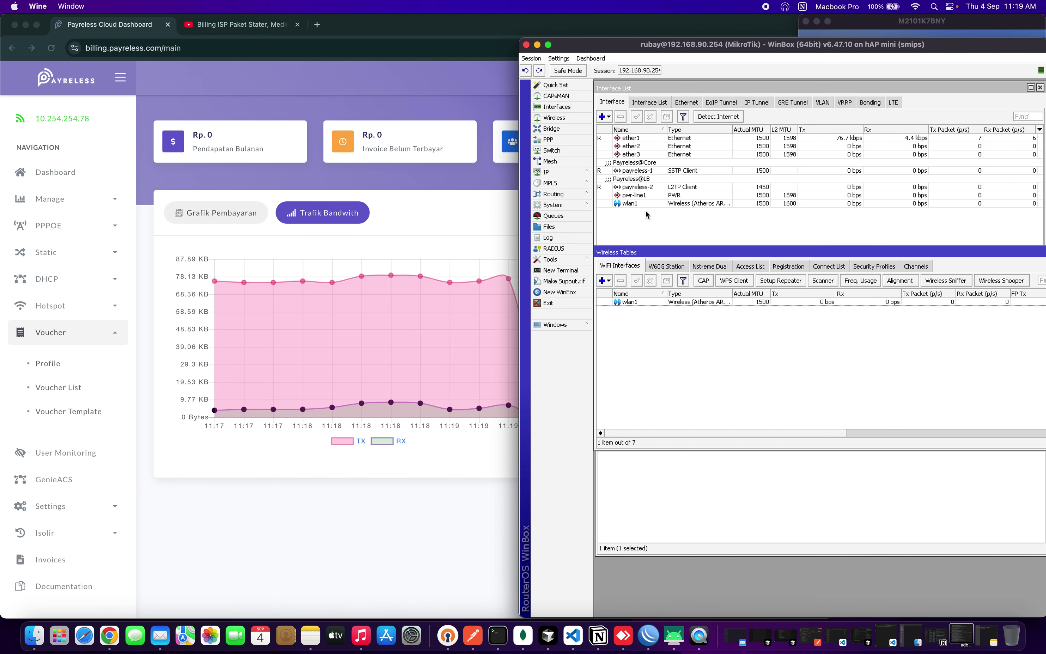
double_click(634, 302)
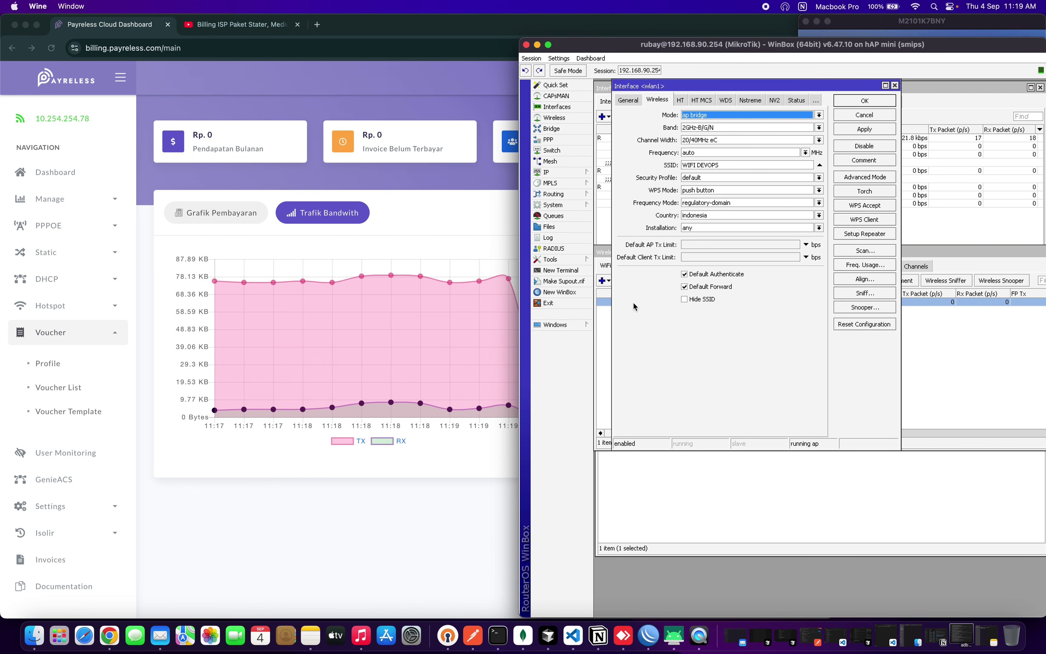
click(886, 117)
click(730, 371)
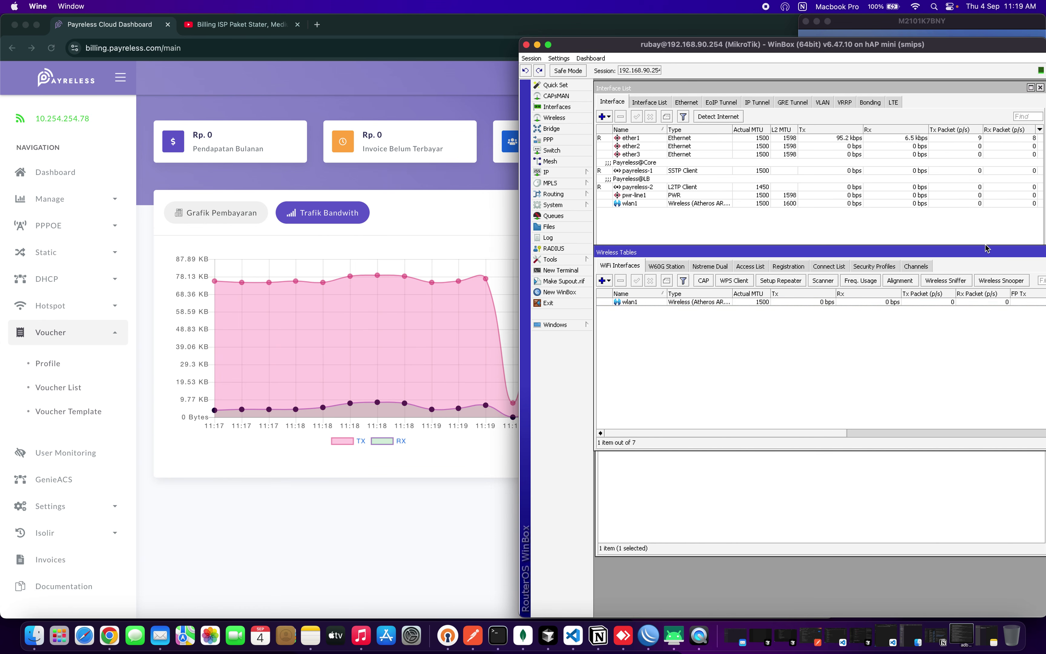
mouse_move(1009, 45)
mouse_down()
mouse_move(977, 42)
mouse_move(1002, 44)
mouse_up()
drag(967, 252, 826, 266)
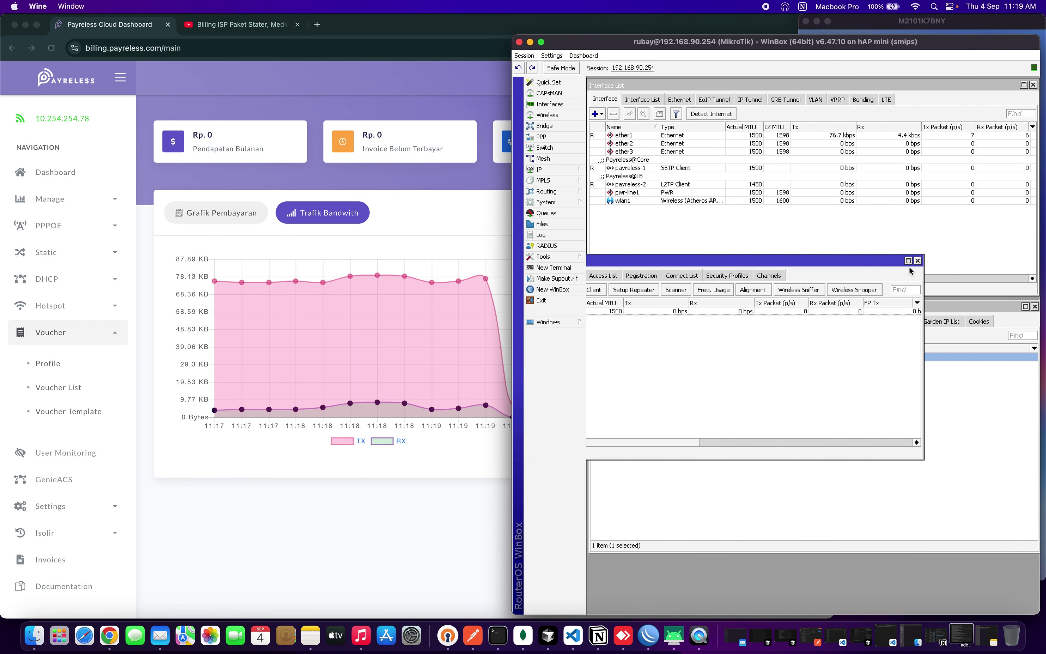
click(917, 261)
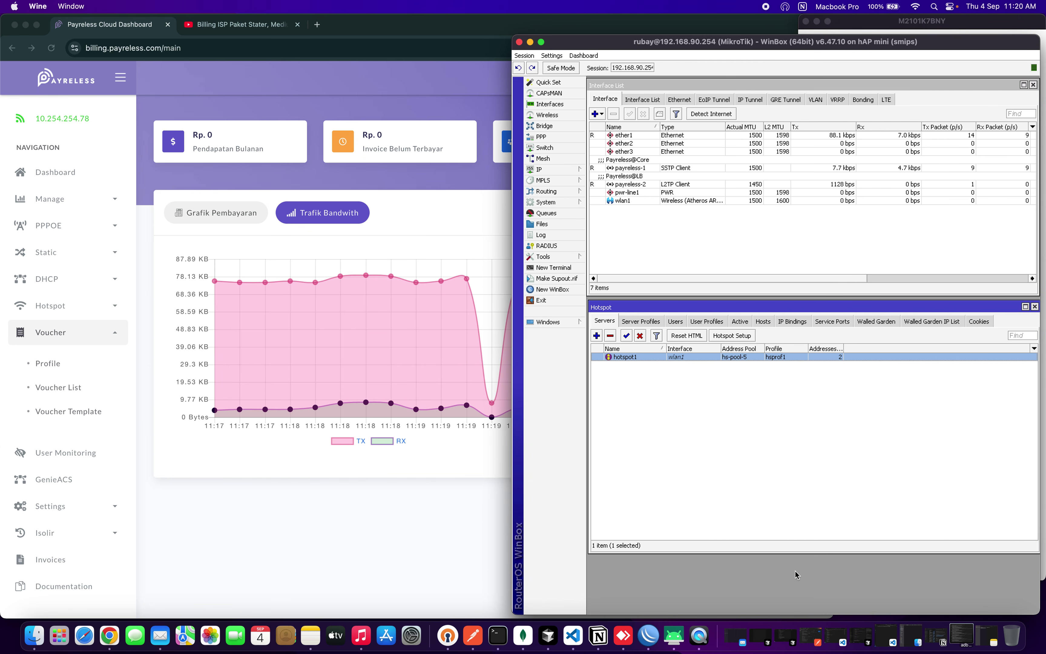
click(673, 636)
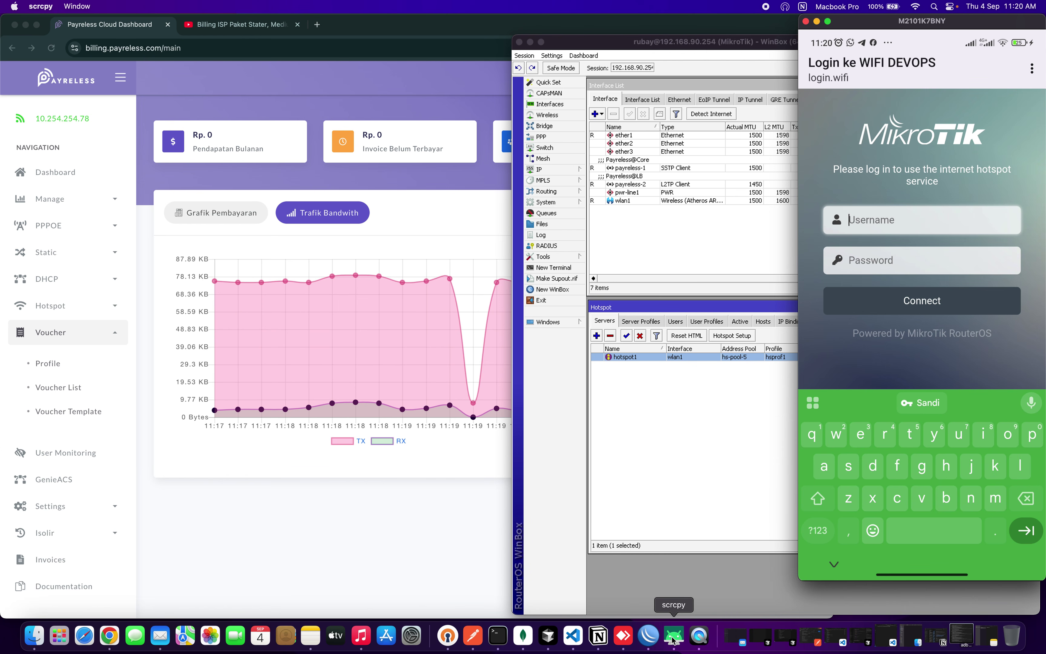
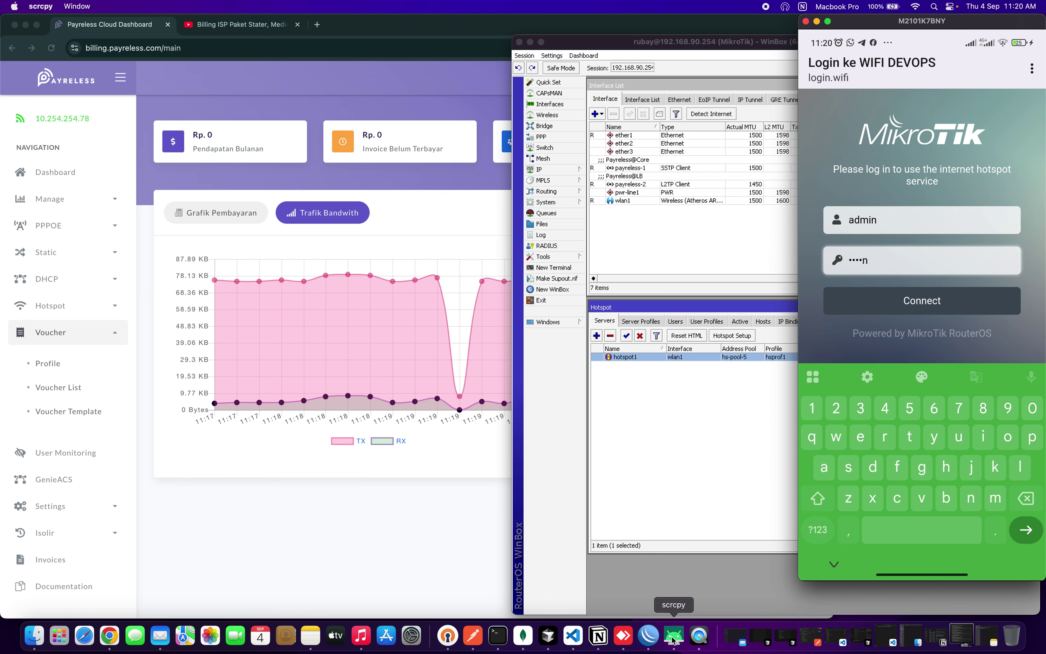
Correct the hotspot credentials on the phone's login page and submit them, revealing the 'no more free addresses from pool' error
key(Escape)
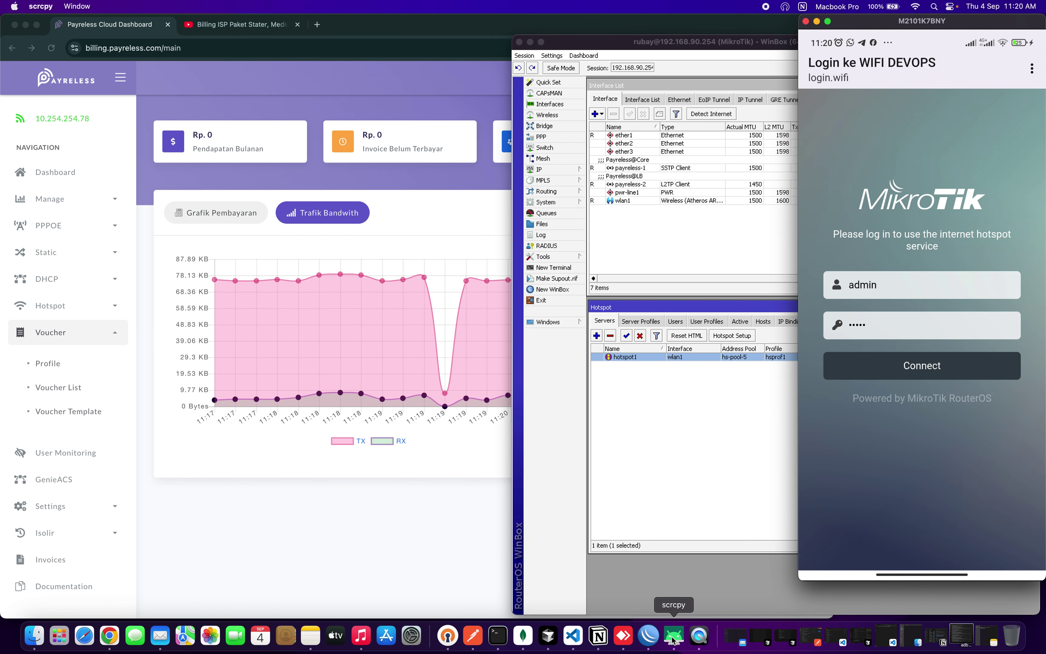
key(Return)
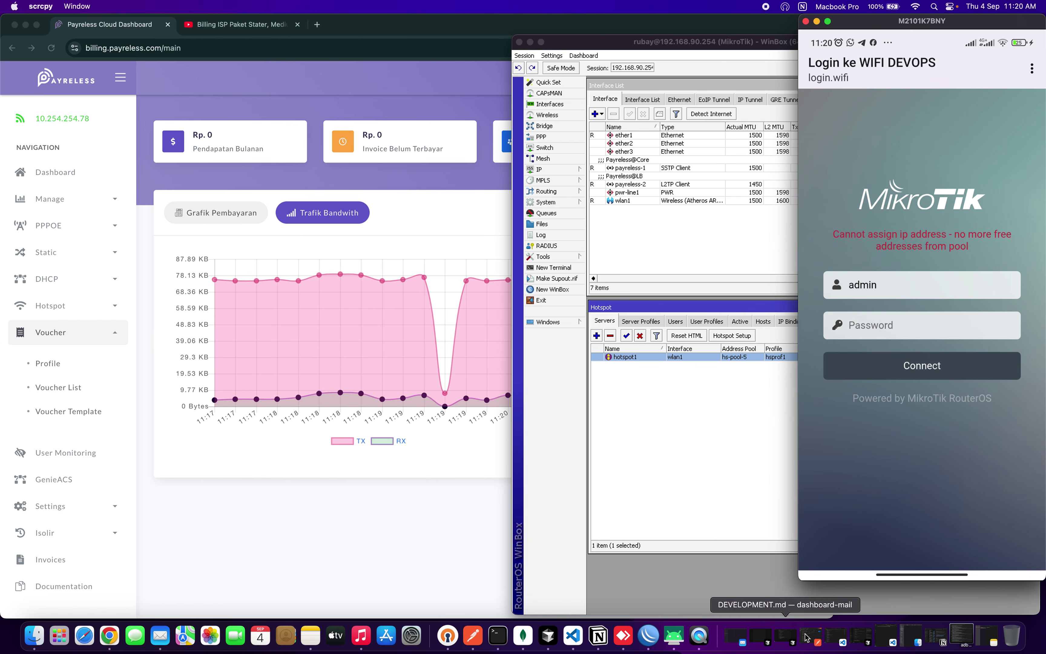
In WinBox, set the default hotspot user profile's Address Pool to hs-pool-5
click(683, 428)
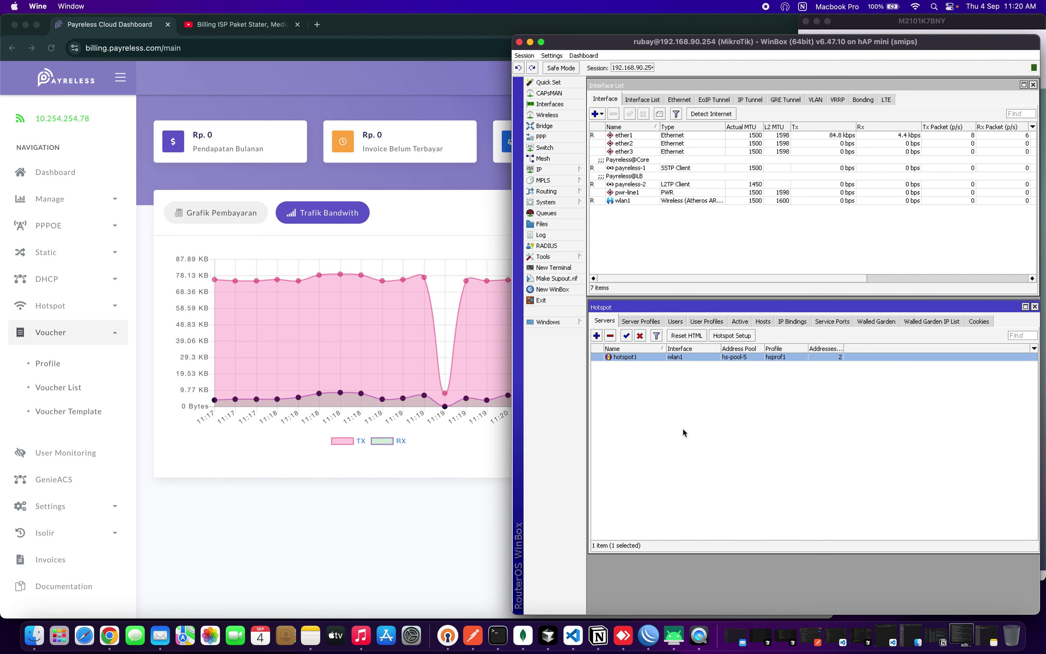
click(684, 426)
click(707, 322)
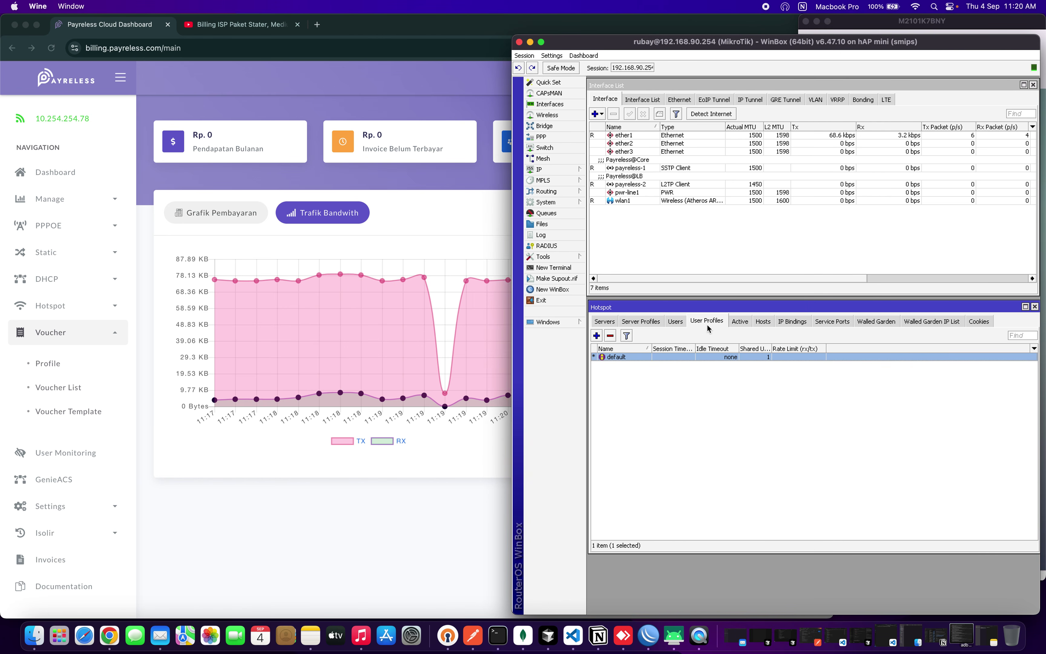
double_click(640, 357)
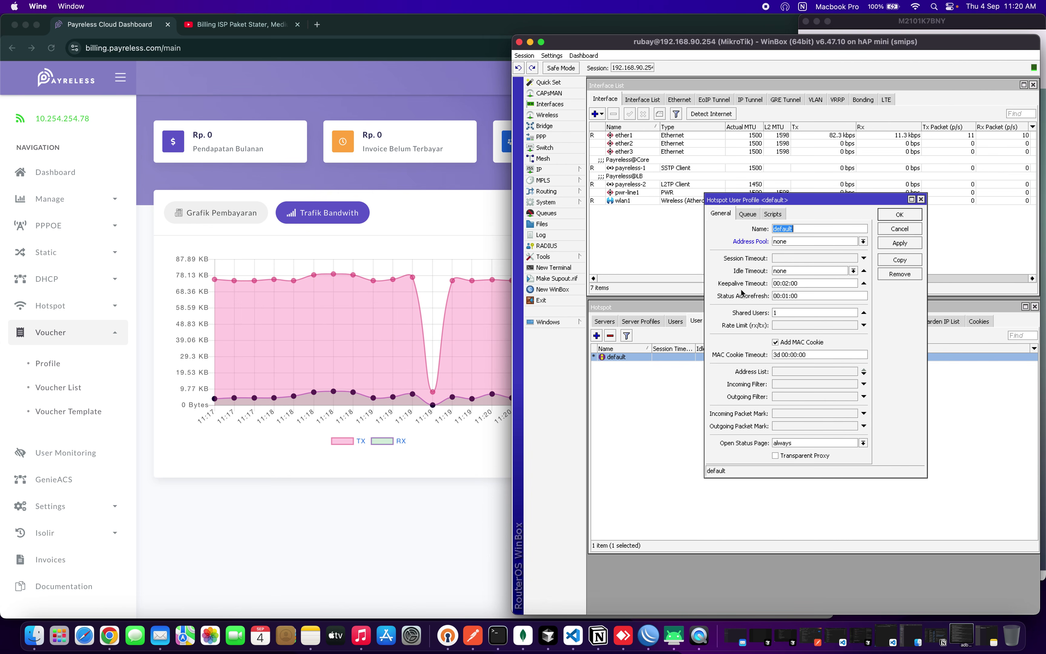
click(847, 242)
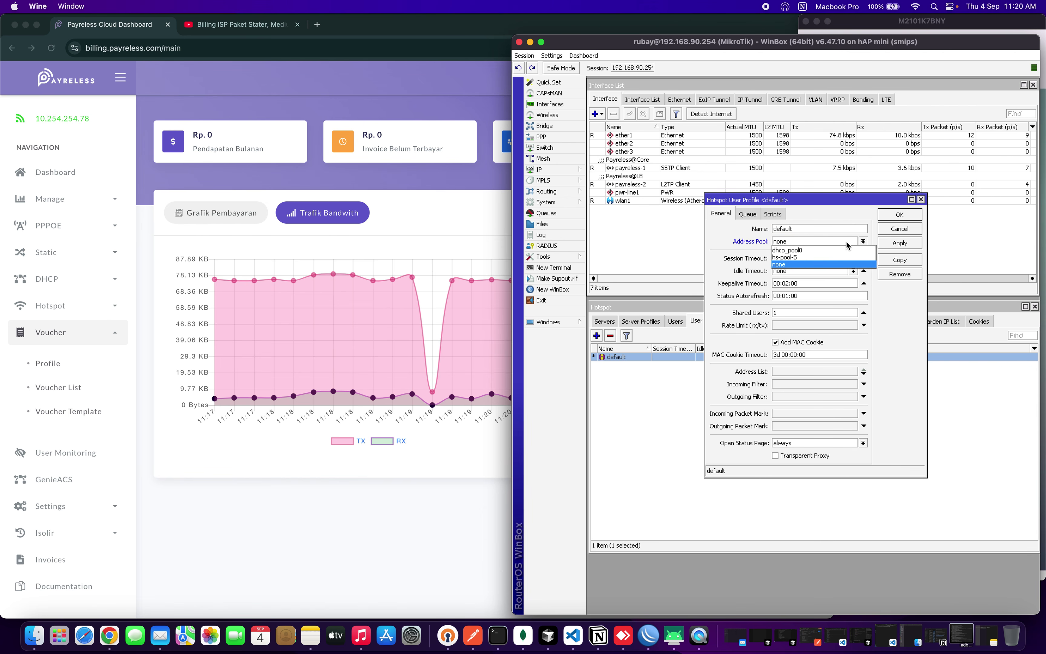
click(810, 257)
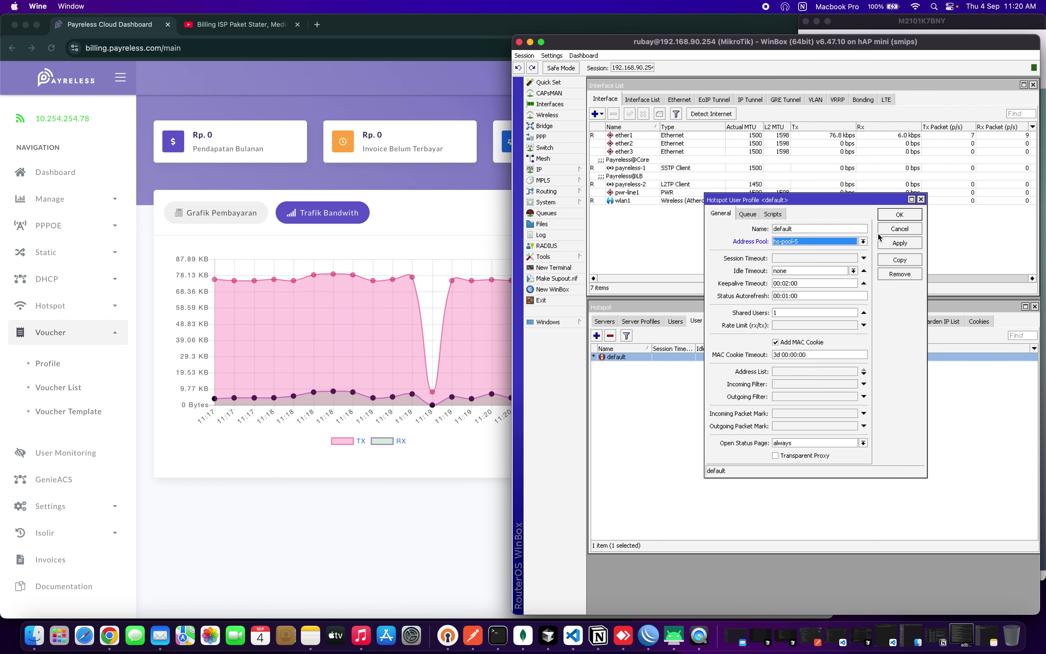
click(901, 244)
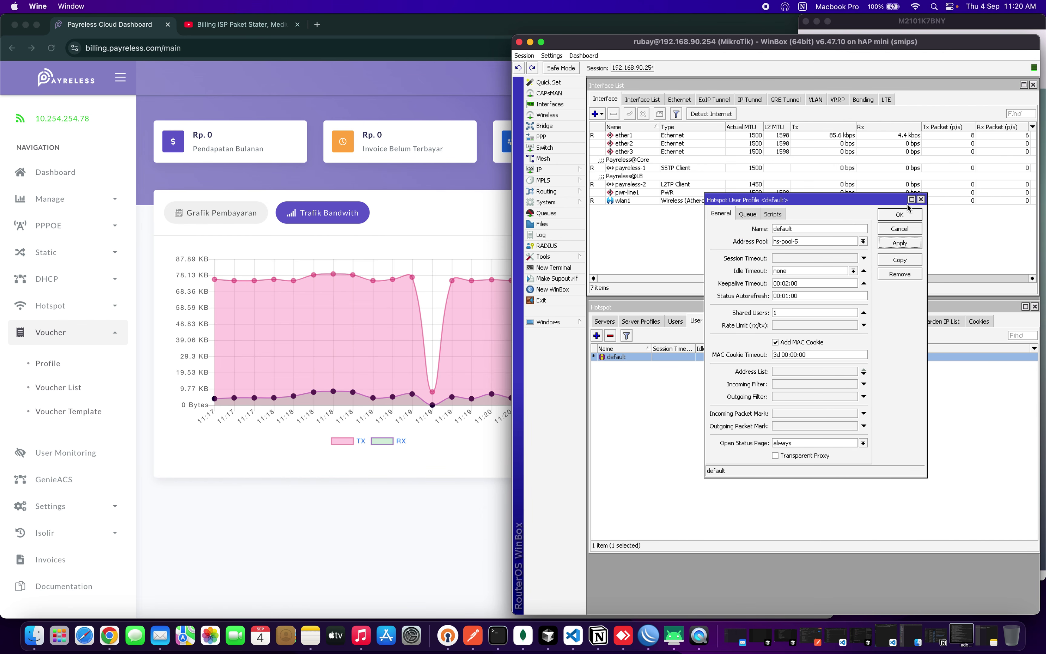
click(904, 214)
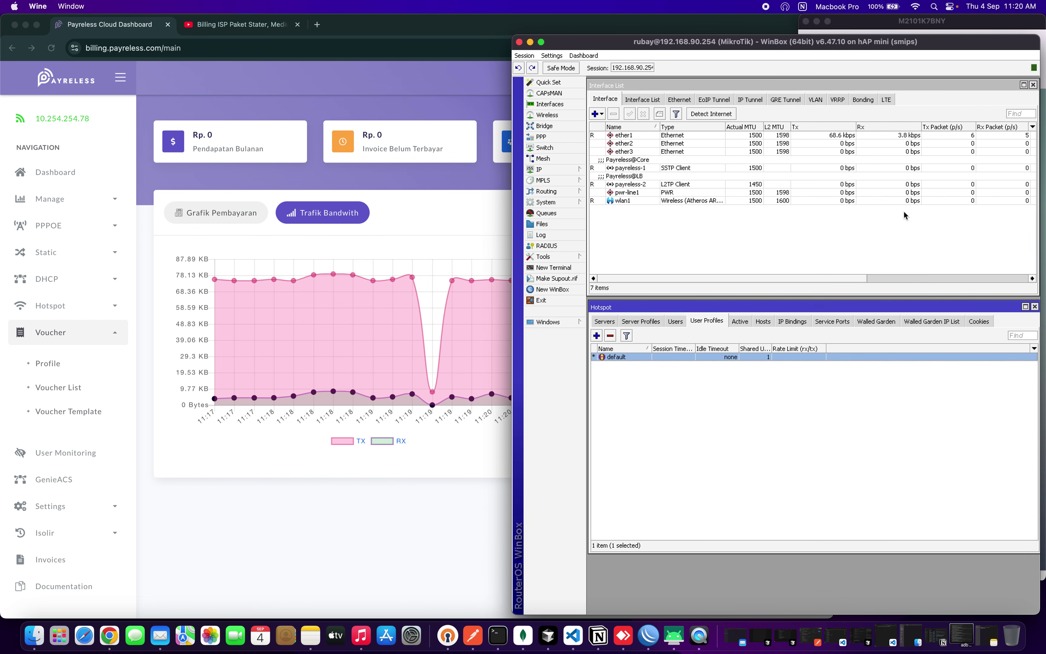
Check the hs-pool-5 address range under IP > Pool, then return to the hotspot servers list and the phone
click(562, 168)
click(609, 323)
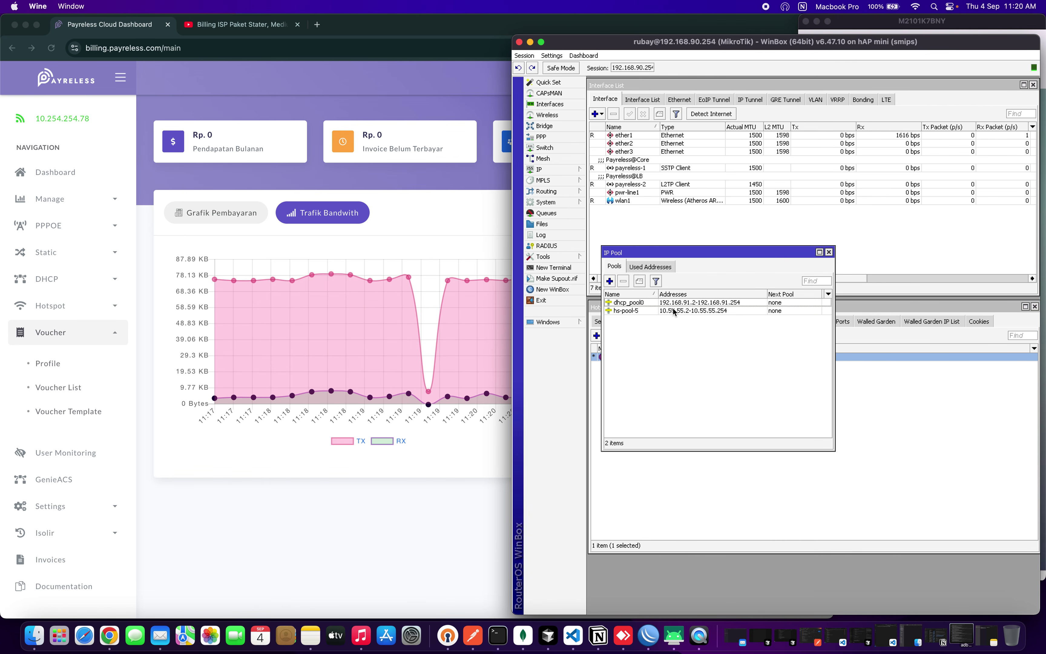
click(640, 311)
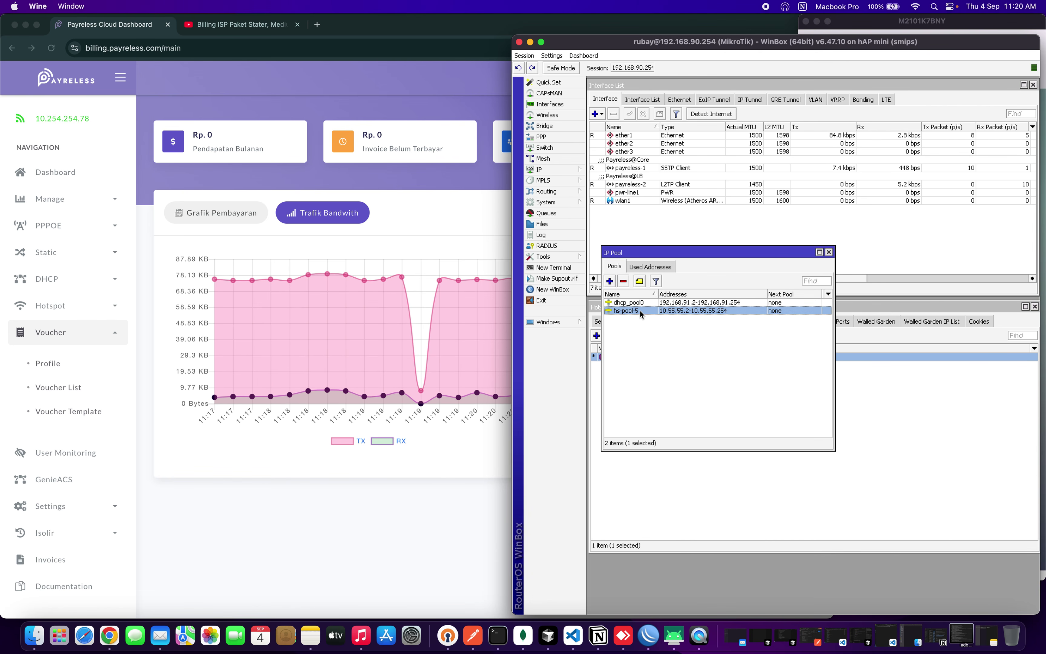
click(829, 252)
click(788, 409)
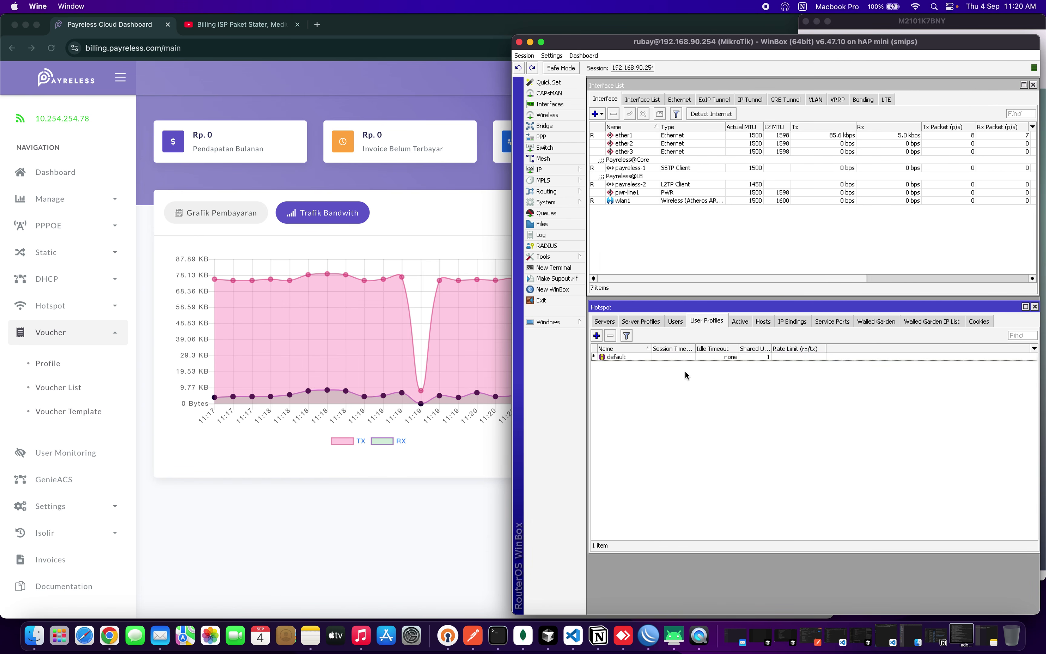
click(604, 321)
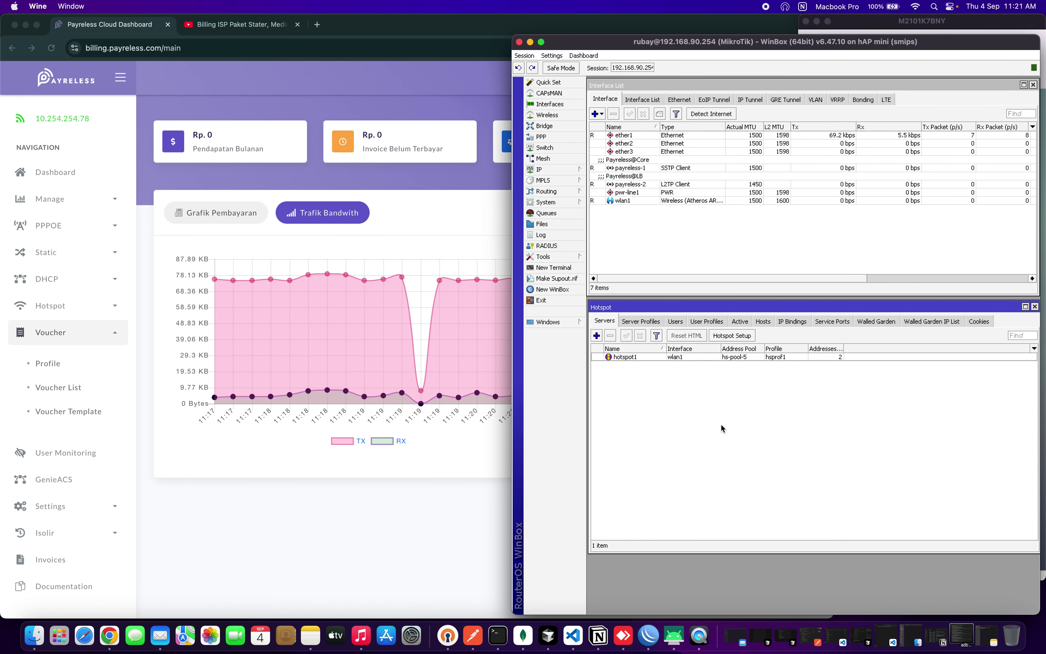
click(673, 634)
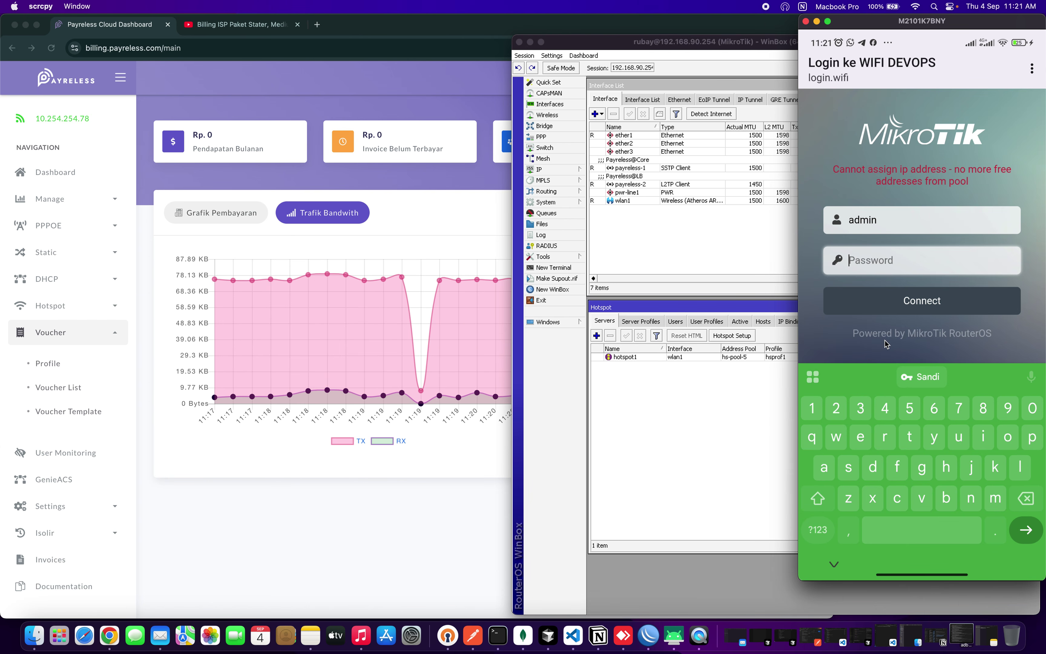
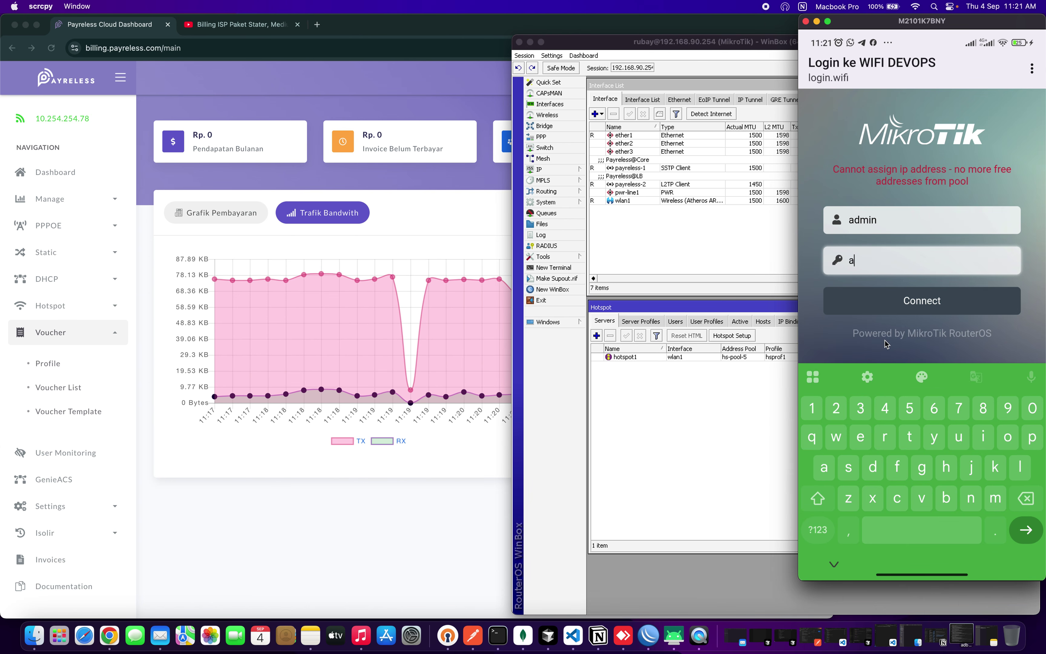
Sign in to the WIFI DEVOPS hotspot on the phone with the hotspot password
key(Return)
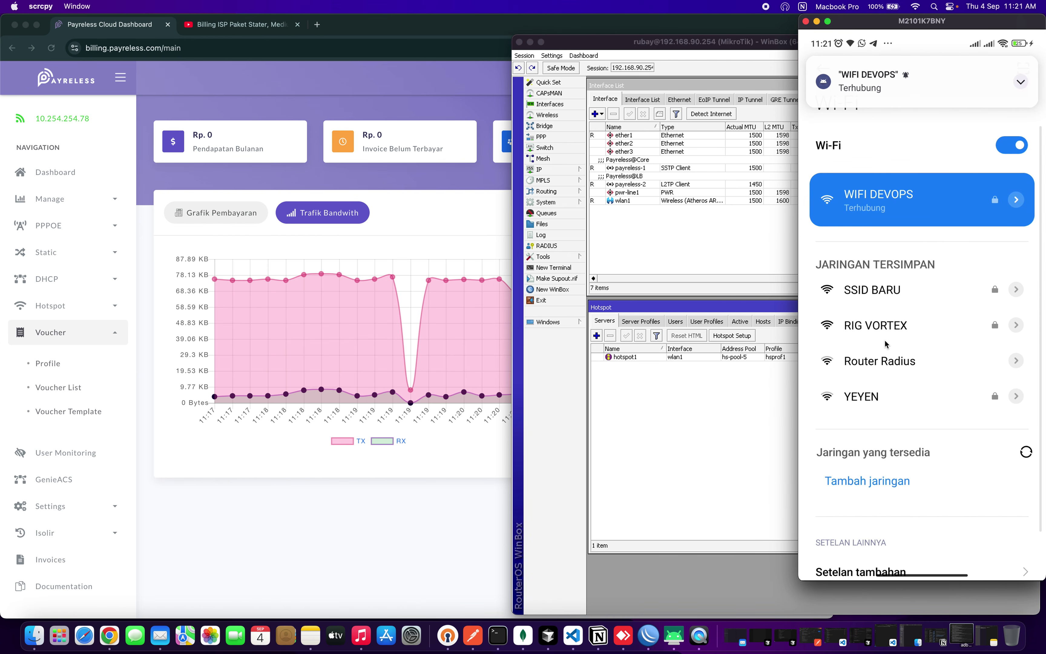
key(super+s)
key(super+h)
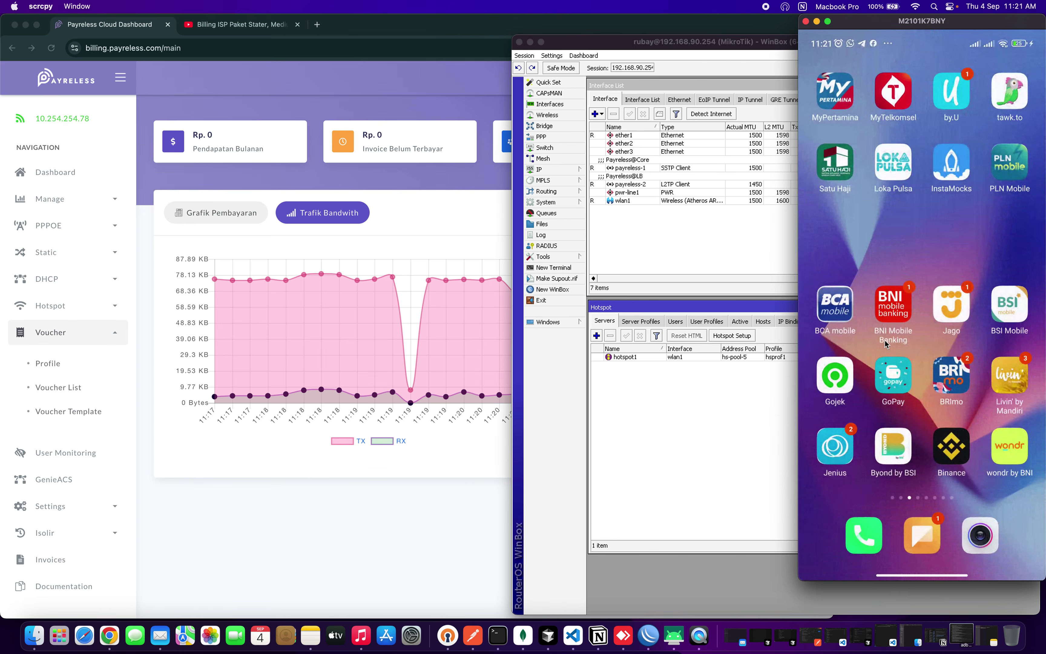
Load google.com in Chrome on the phone to confirm browsing works, then go back to WinBox
scroll(885, 340, left, 3)
scroll(885, 340, left, 3)
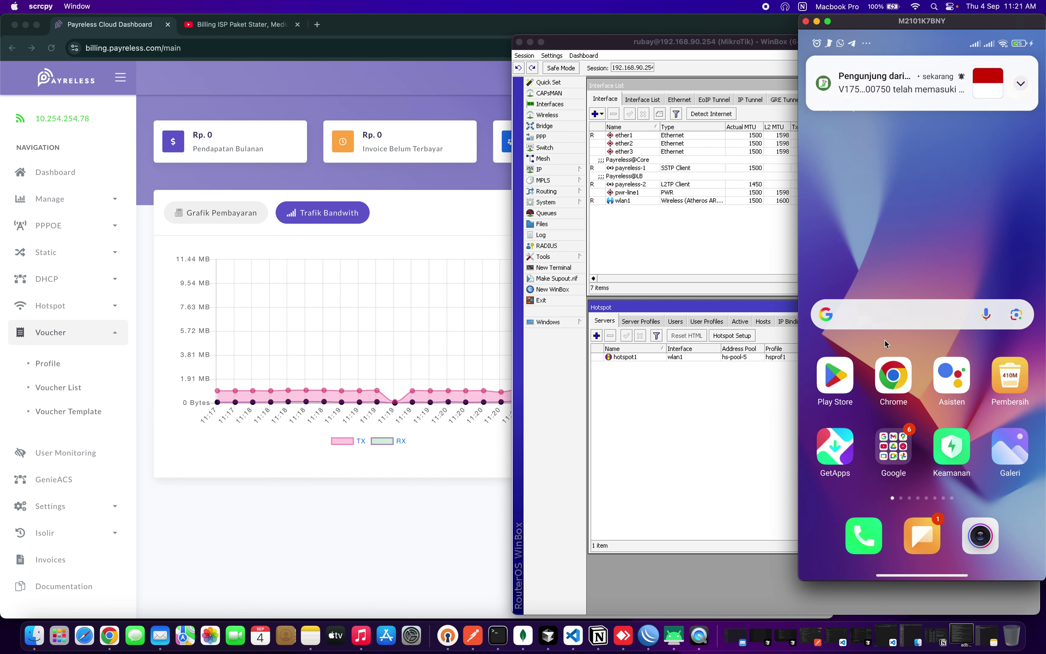
click(885, 340)
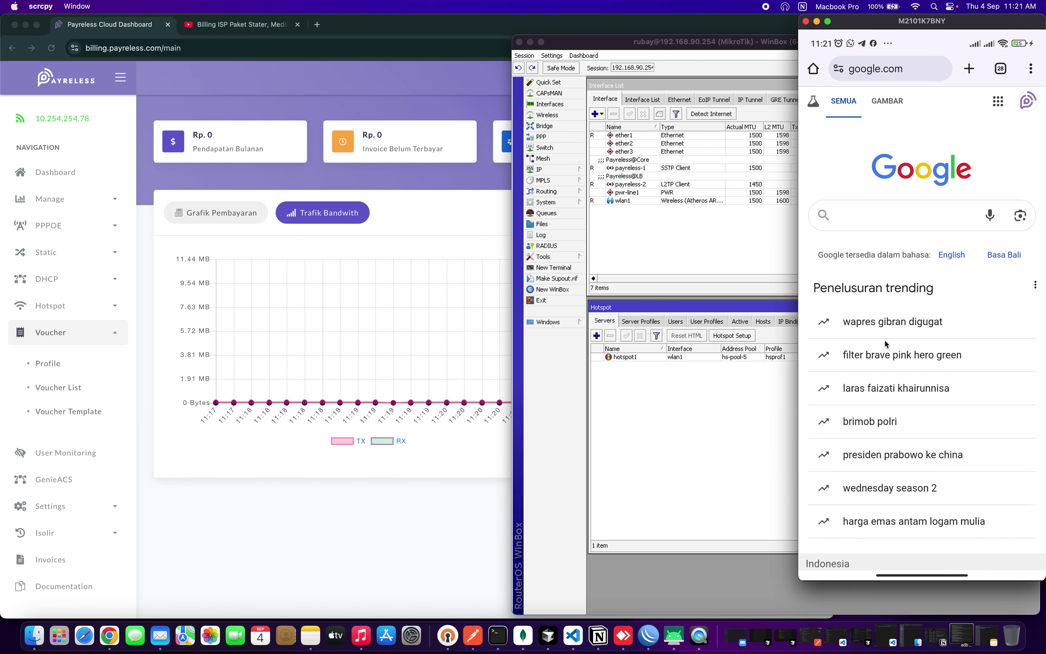
key(super+h)
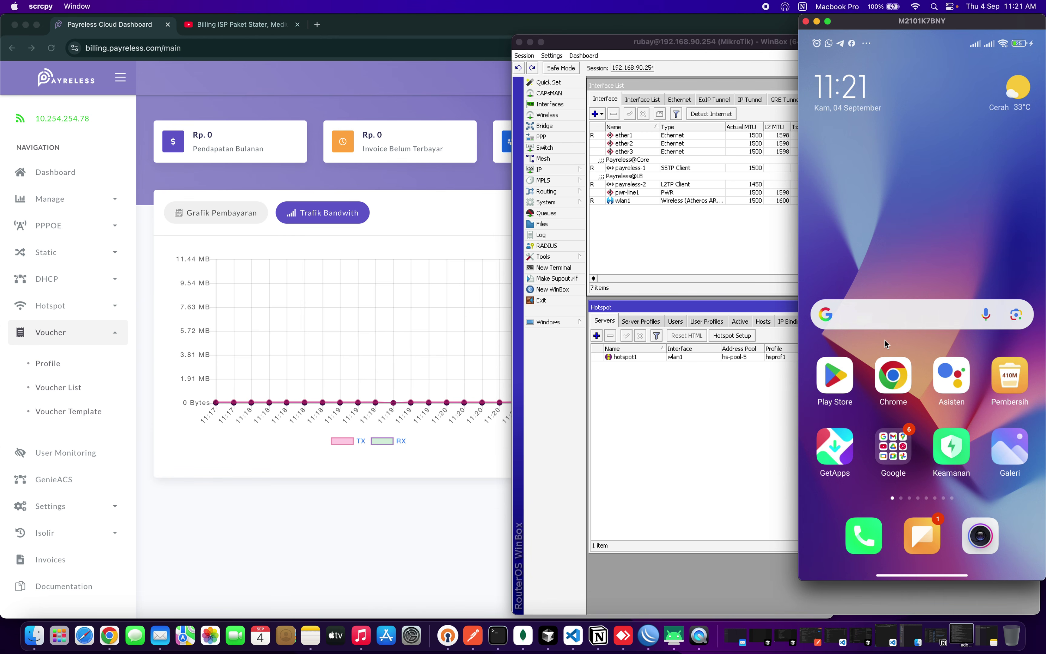
click(707, 240)
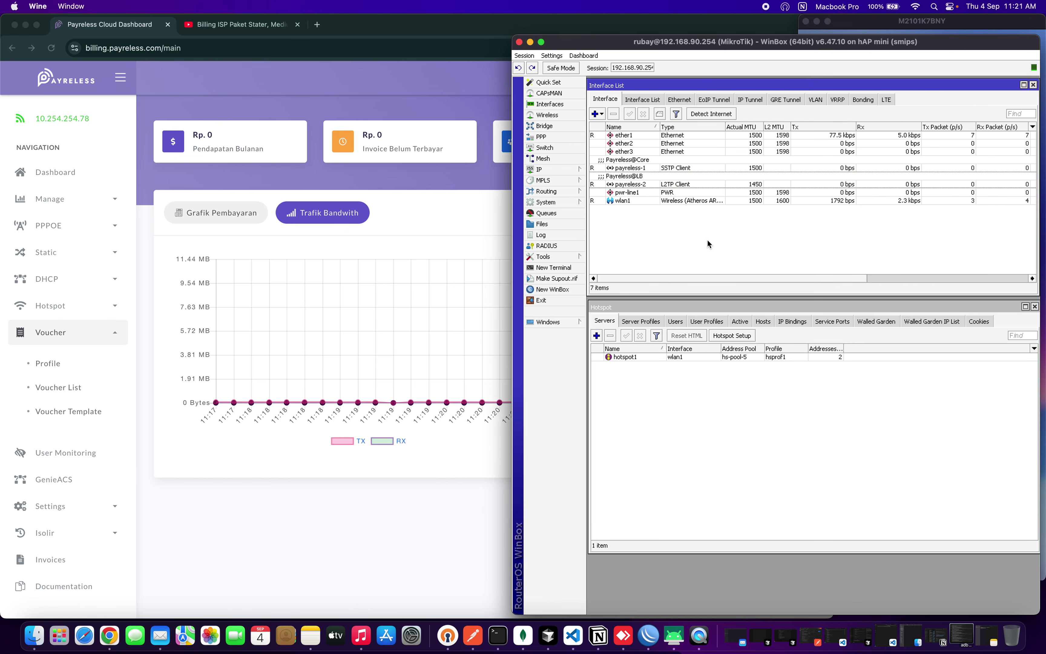
Add IP pool 'POOL HOTSPOT' with range 10.55.55.2–10.55.55.254 for RO-VOUCHER and save it
click(238, 97)
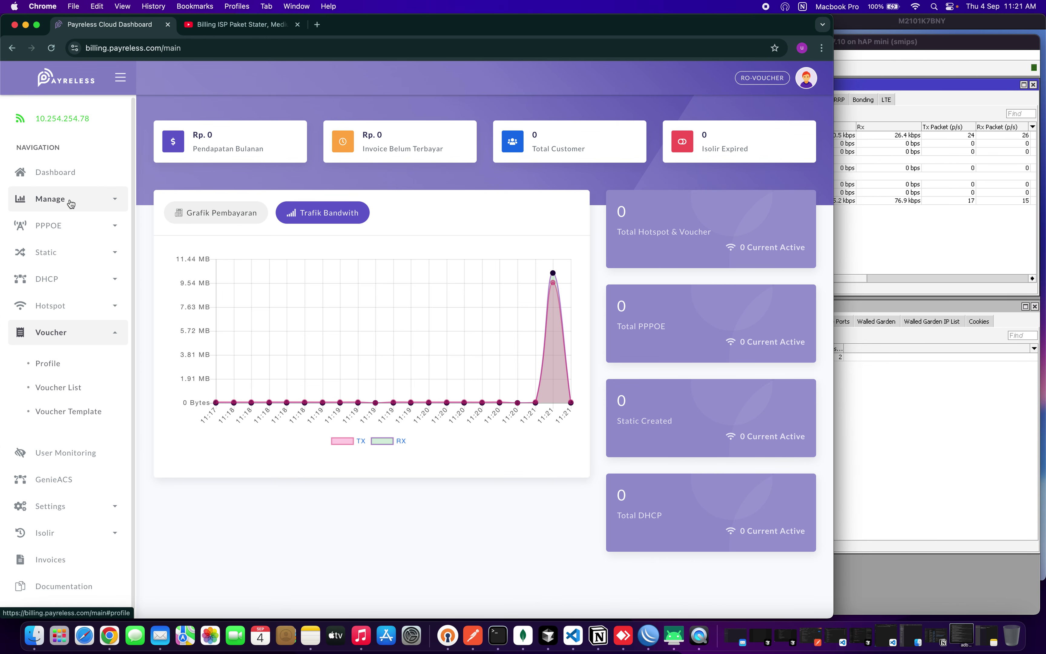
click(65, 201)
click(79, 239)
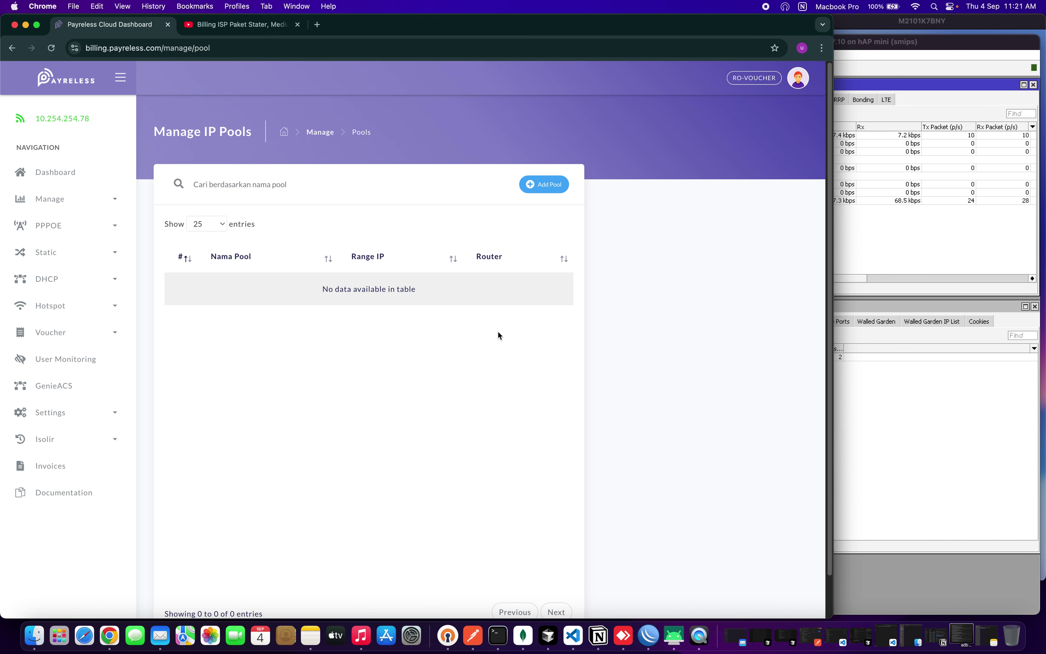
click(546, 184)
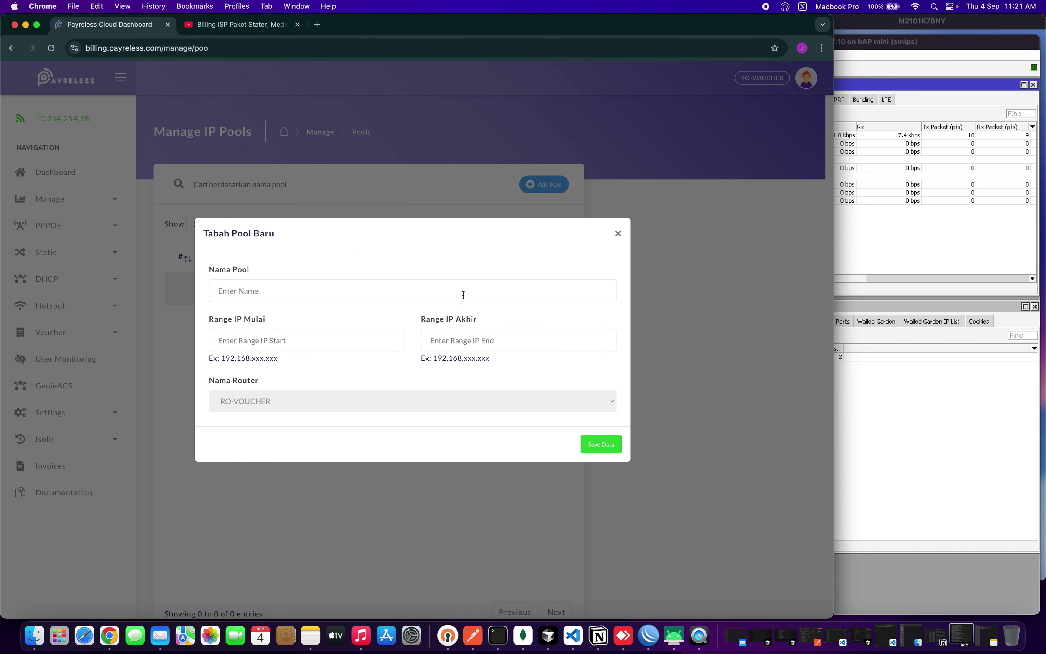
click(463, 295)
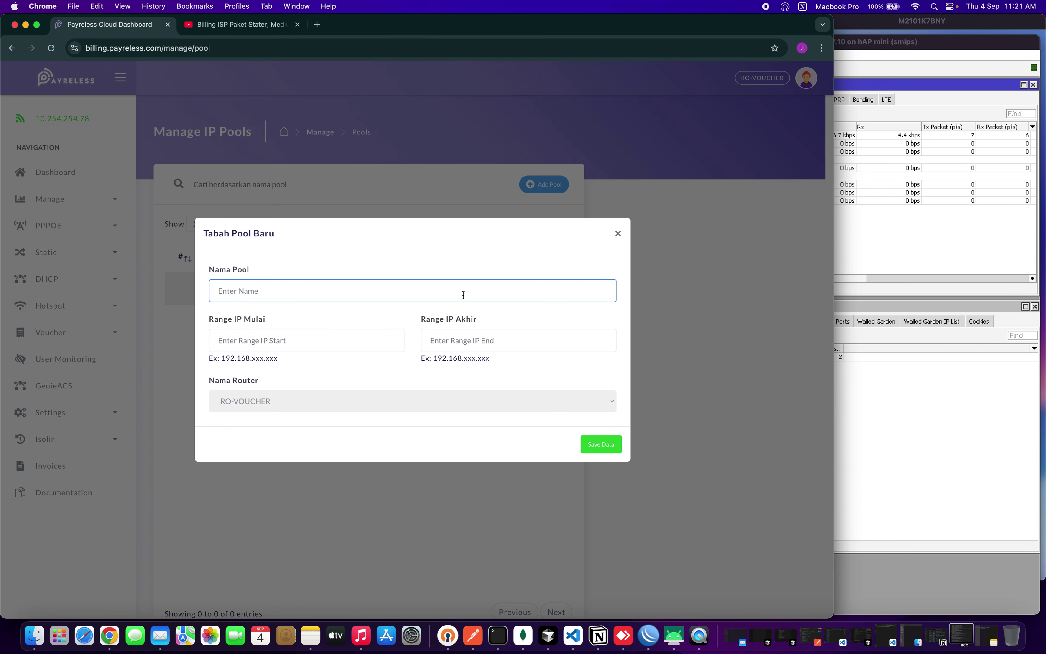
text(POOL HOTSPOT)
click(371, 338)
text(10.55.)
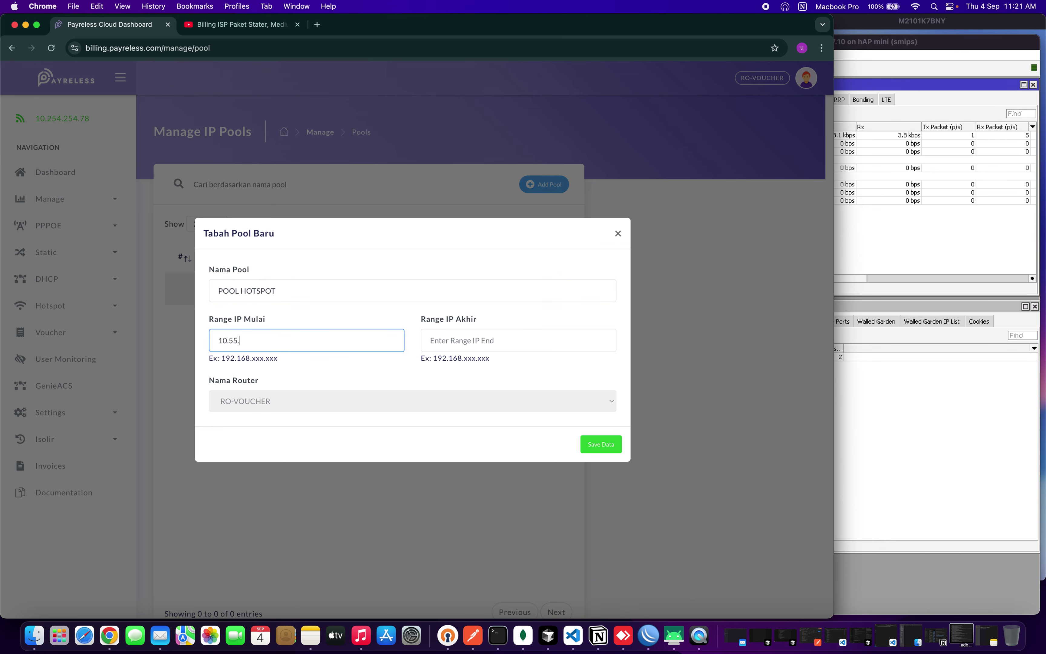
text(55.2)
click(496, 341)
text(10)
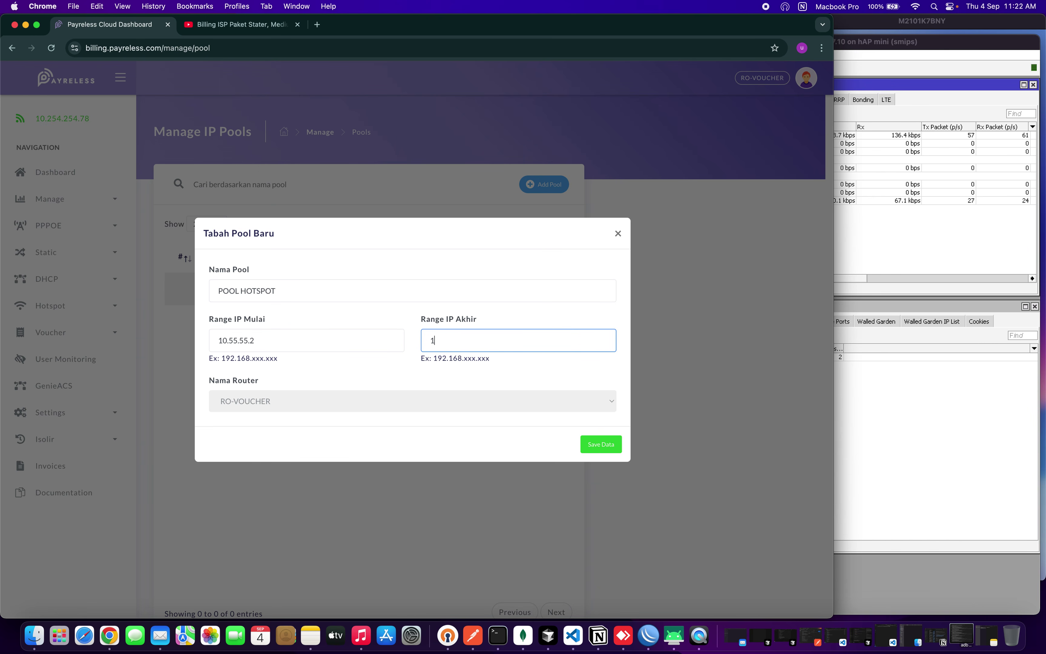
text(.55.55.254)
click(609, 446)
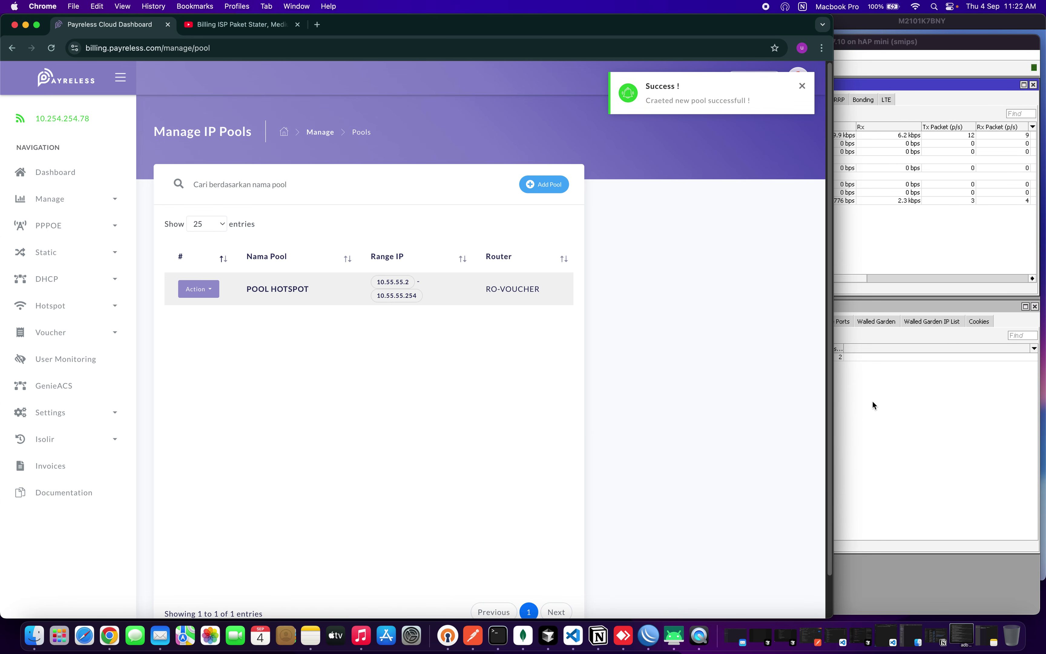
click(901, 401)
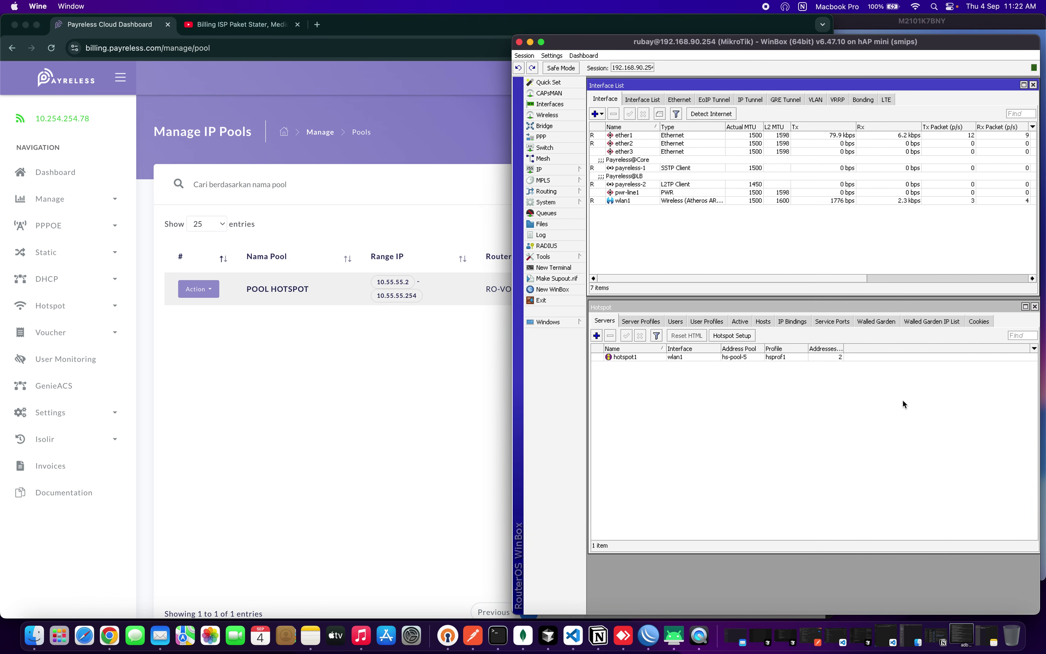
In WinBox IP > Pool, sort by name to confirm the synced payreless-POOL HOTSPOT pool exists
click(579, 170)
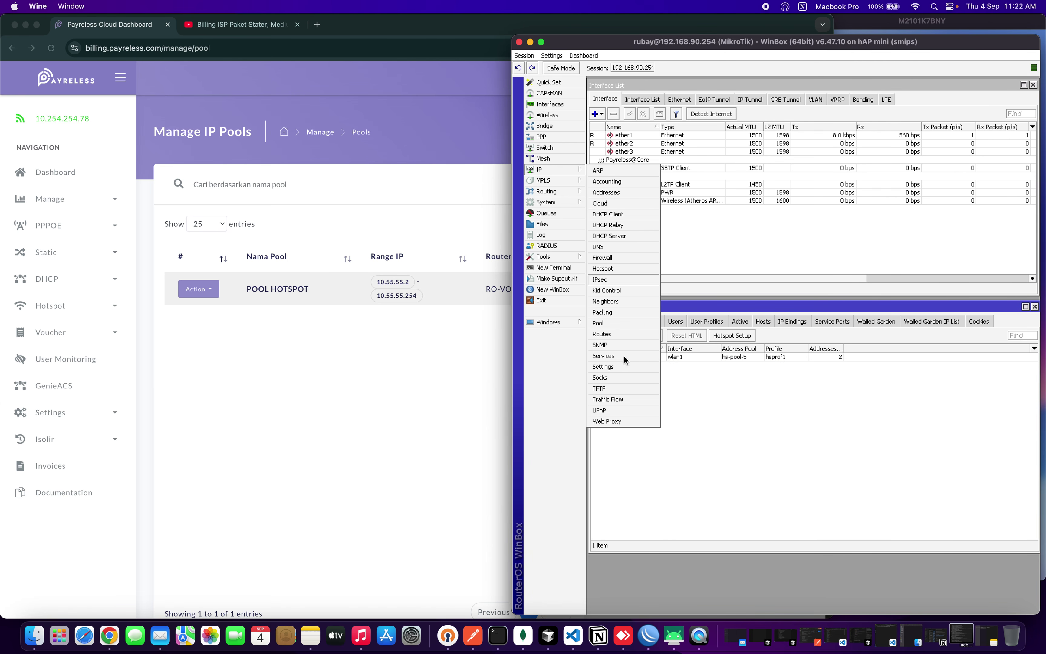
click(612, 324)
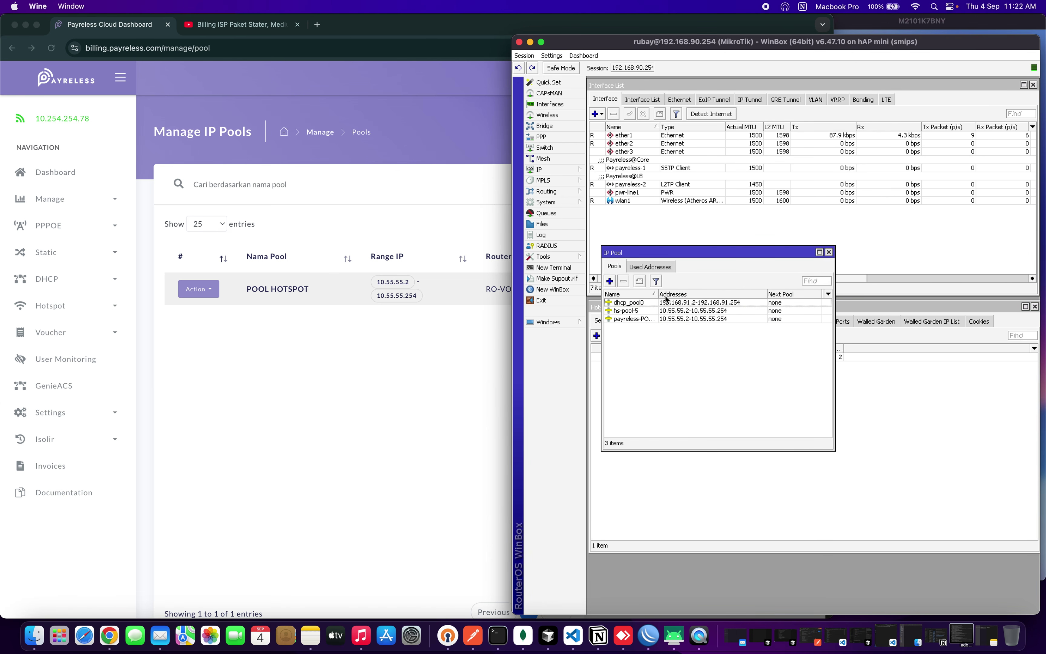
click(650, 293)
drag(657, 293, 703, 294)
click(751, 314)
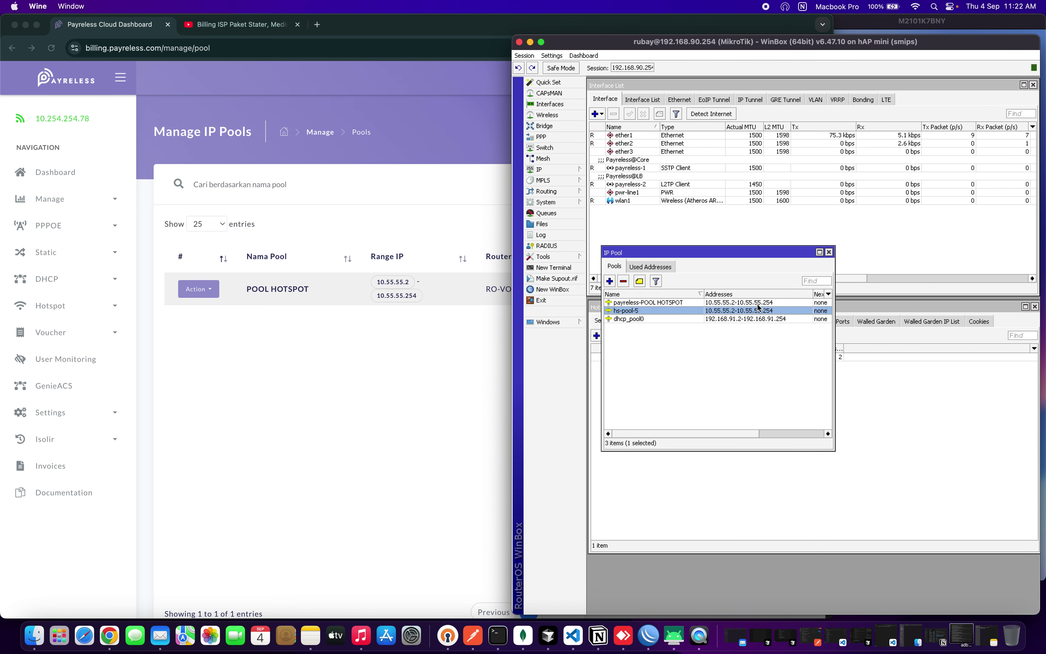
click(758, 305)
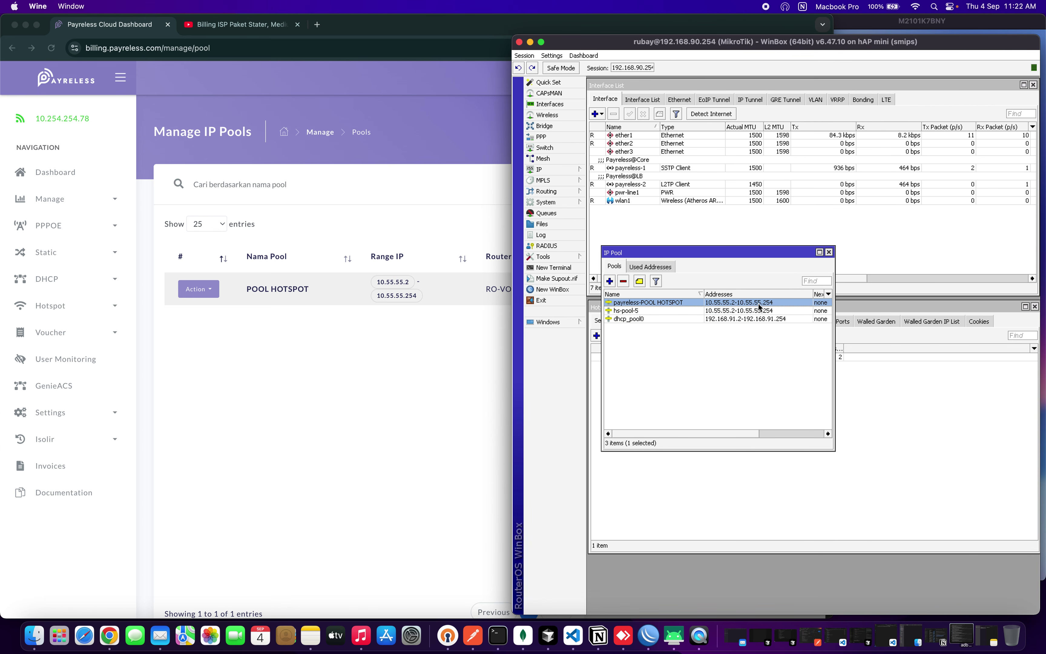
click(828, 253)
click(252, 406)
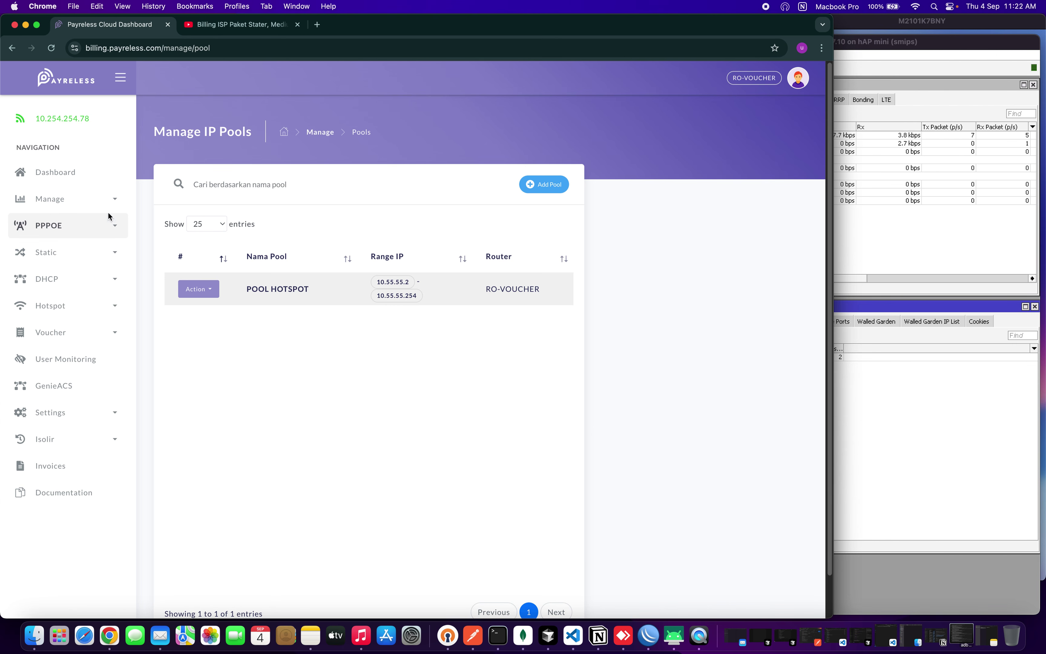
Start a new bandwidth profile named 'LIMIT 10MB' under Manage > Bandwith
click(104, 200)
click(52, 255)
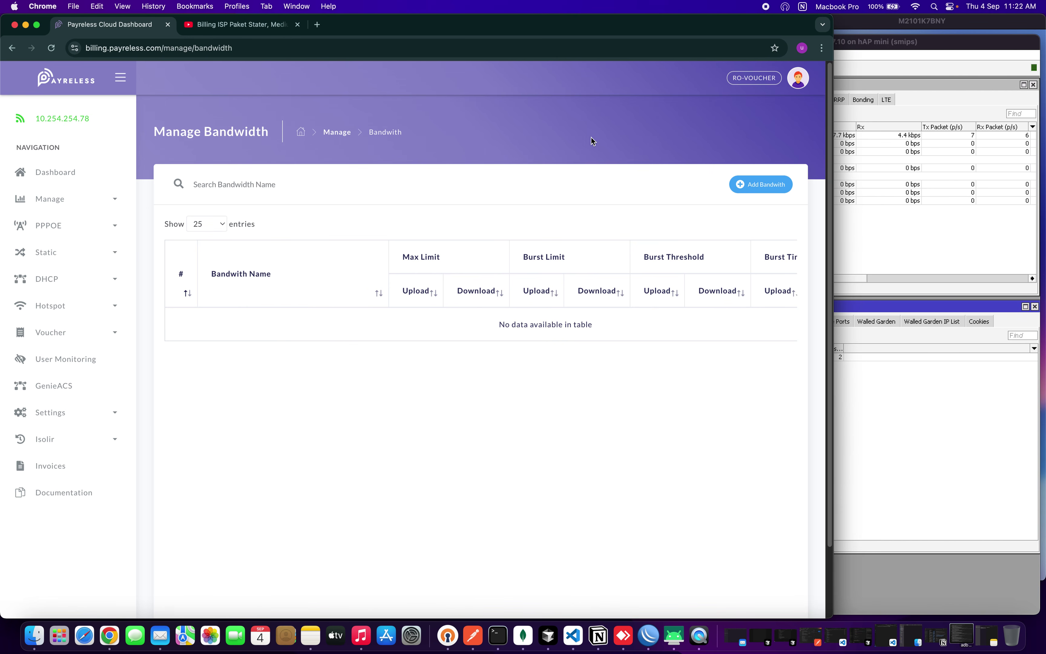
click(773, 184)
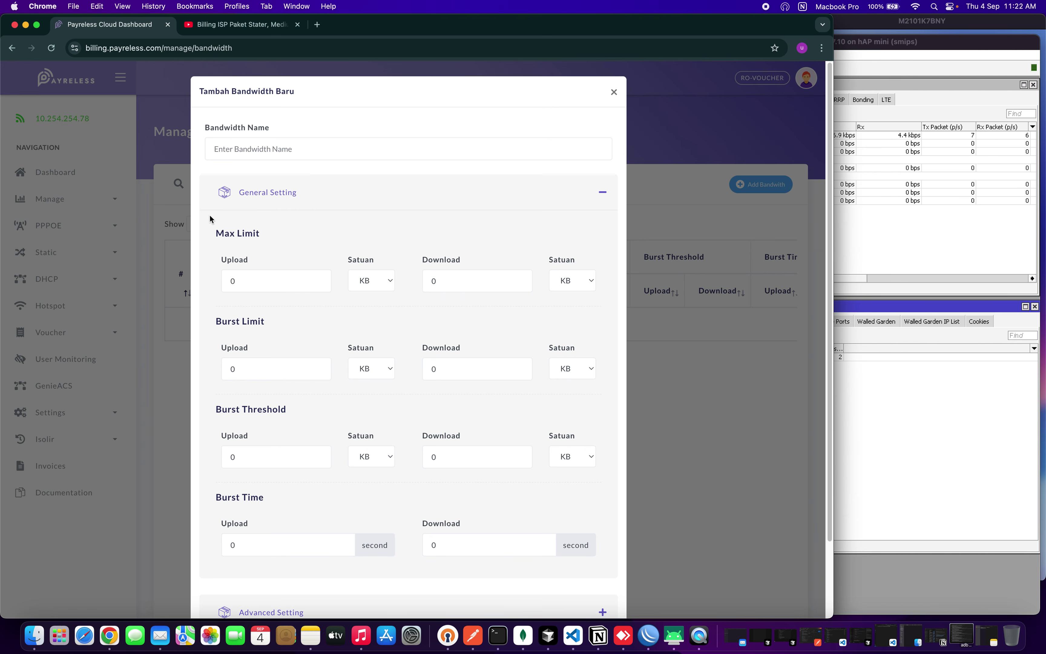
click(311, 151)
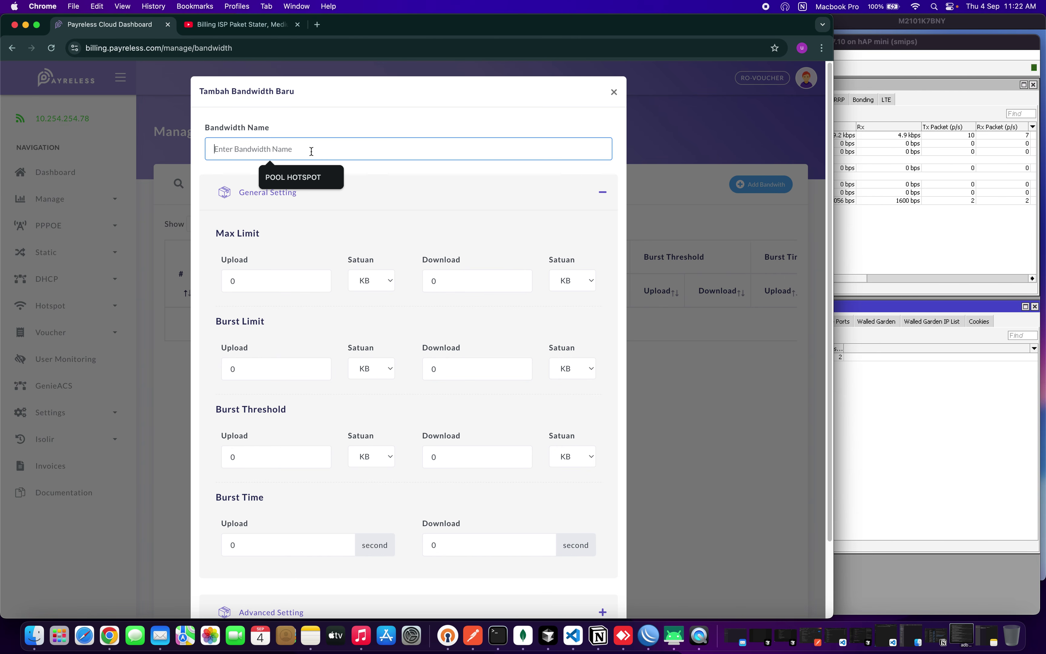
text(L)
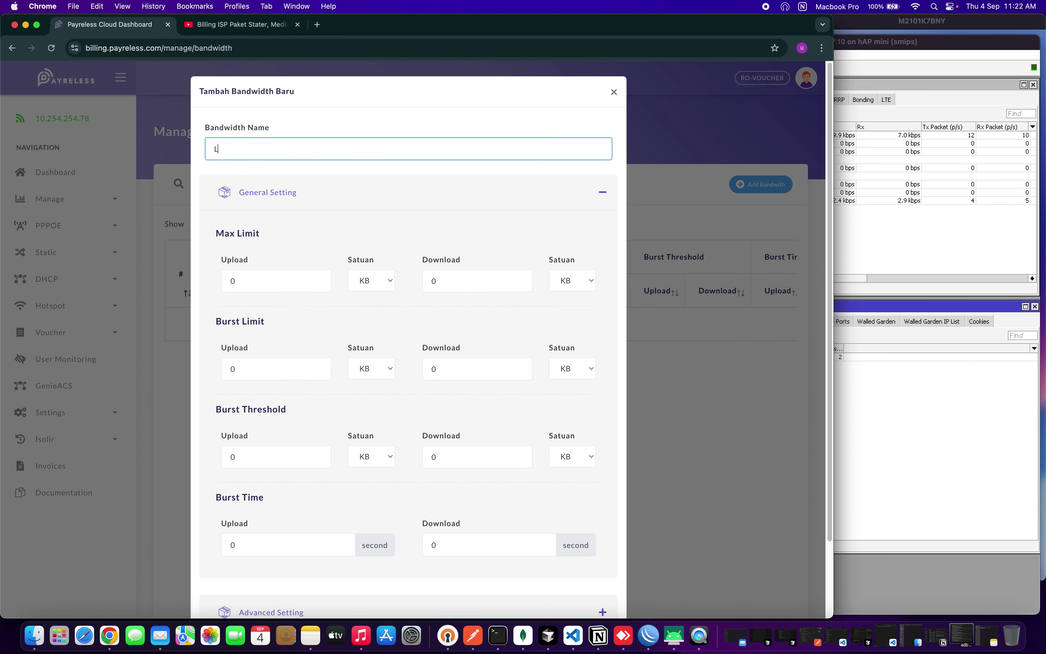
text(IMIT 10MB)
Set max limit upload and download to 10 MB each and save the profile
click(258, 281)
key(BackSpace)
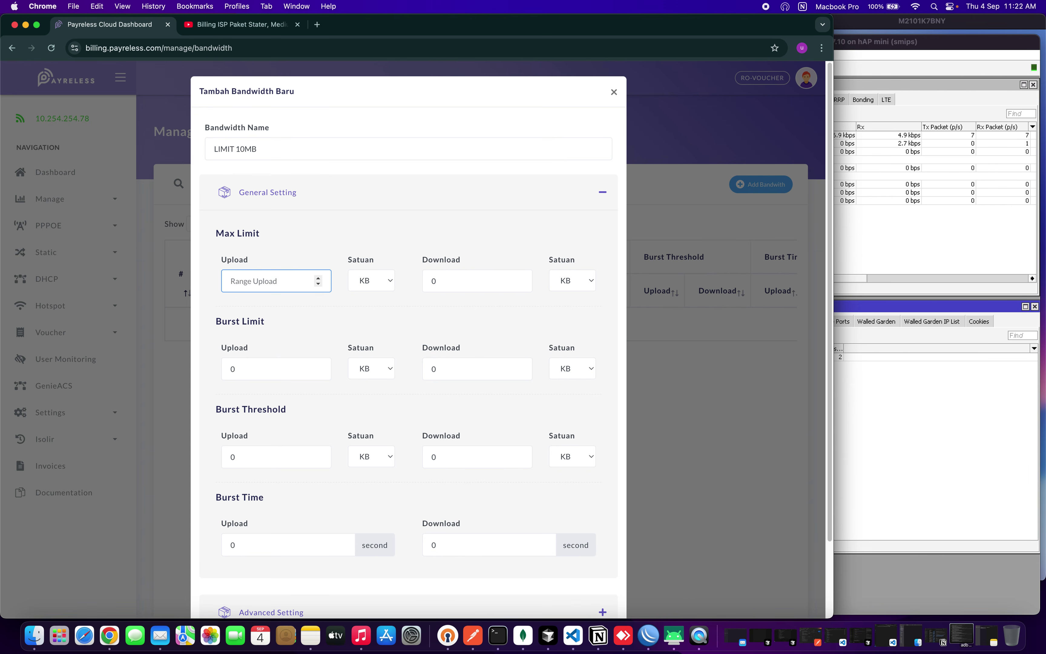
text(10)
click(374, 281)
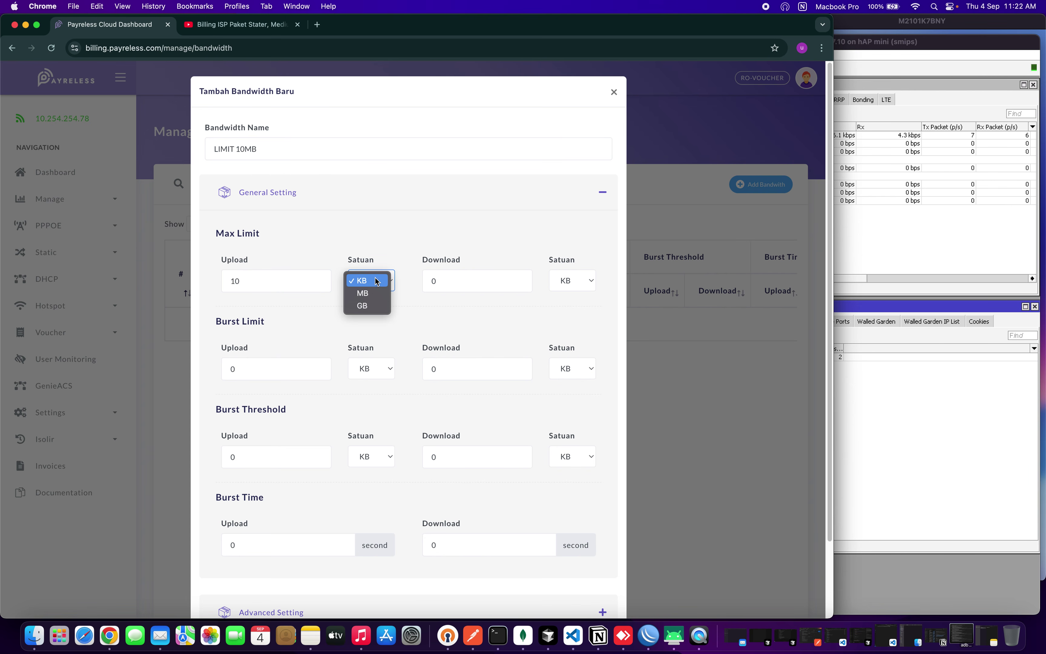
click(370, 293)
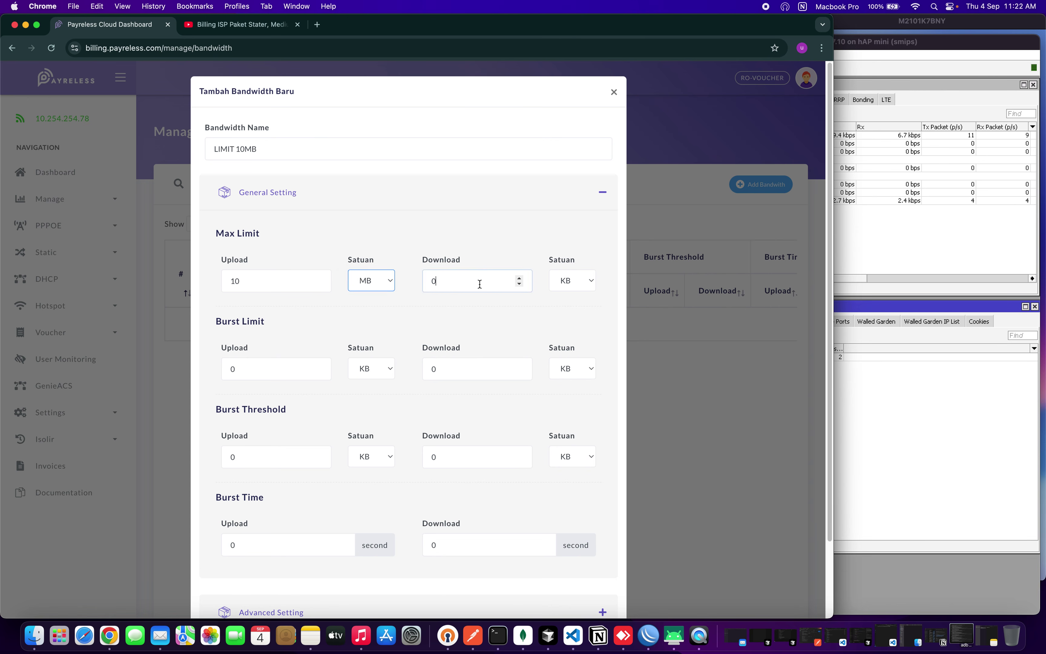
click(479, 281)
key(BackSpace)
text(10)
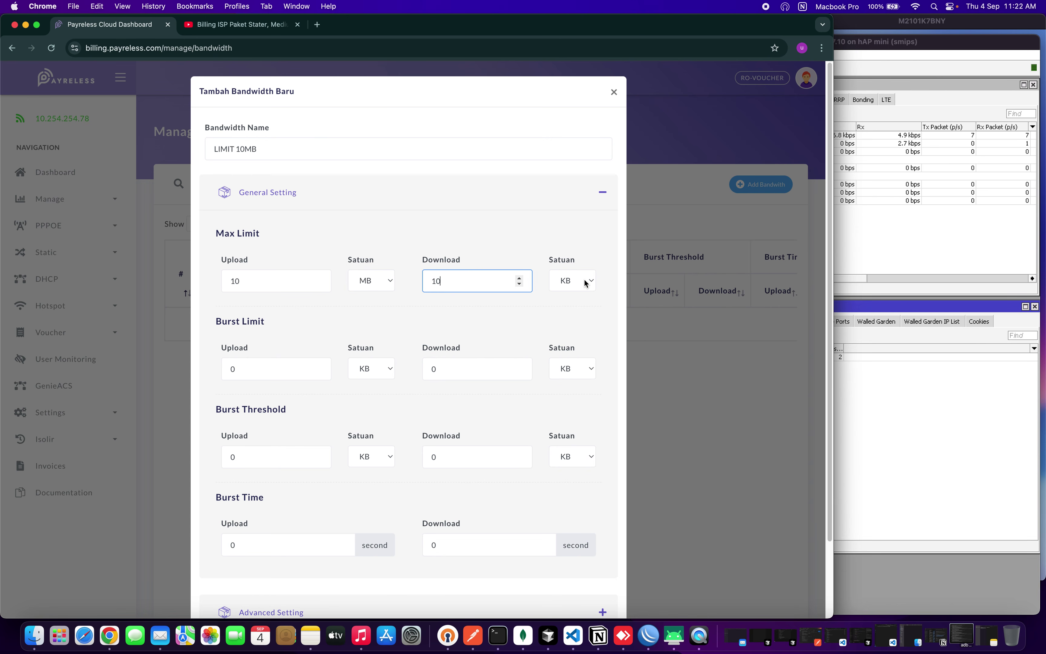
click(584, 281)
click(569, 293)
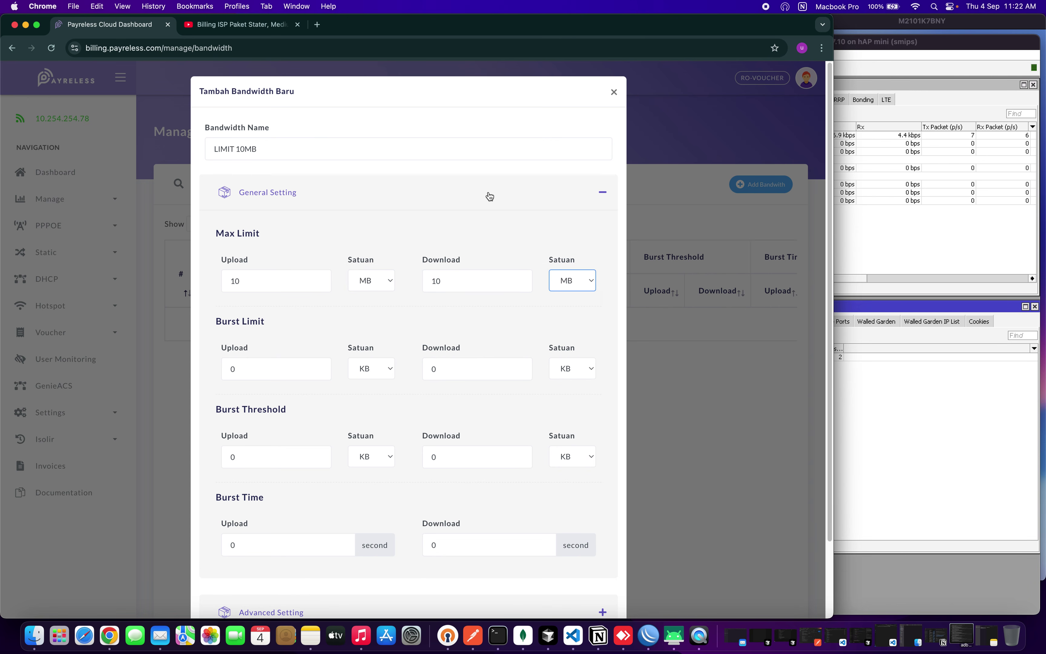
click(486, 194)
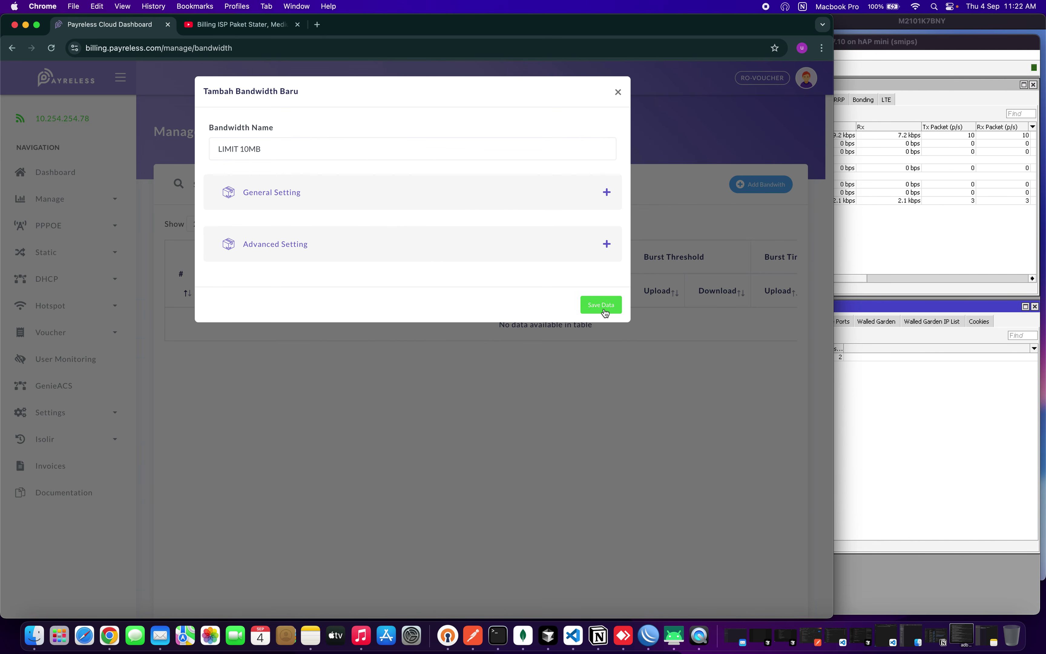
click(604, 312)
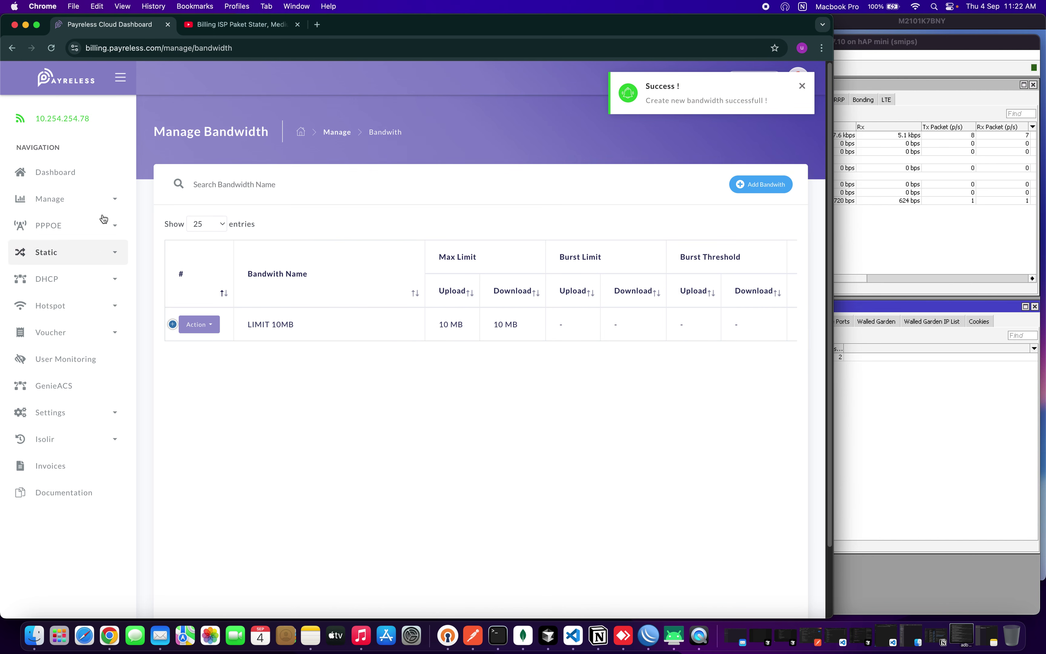
Download the customer CSV template from Manage > Customers > Import Customer and return to the dashboard tab
click(101, 202)
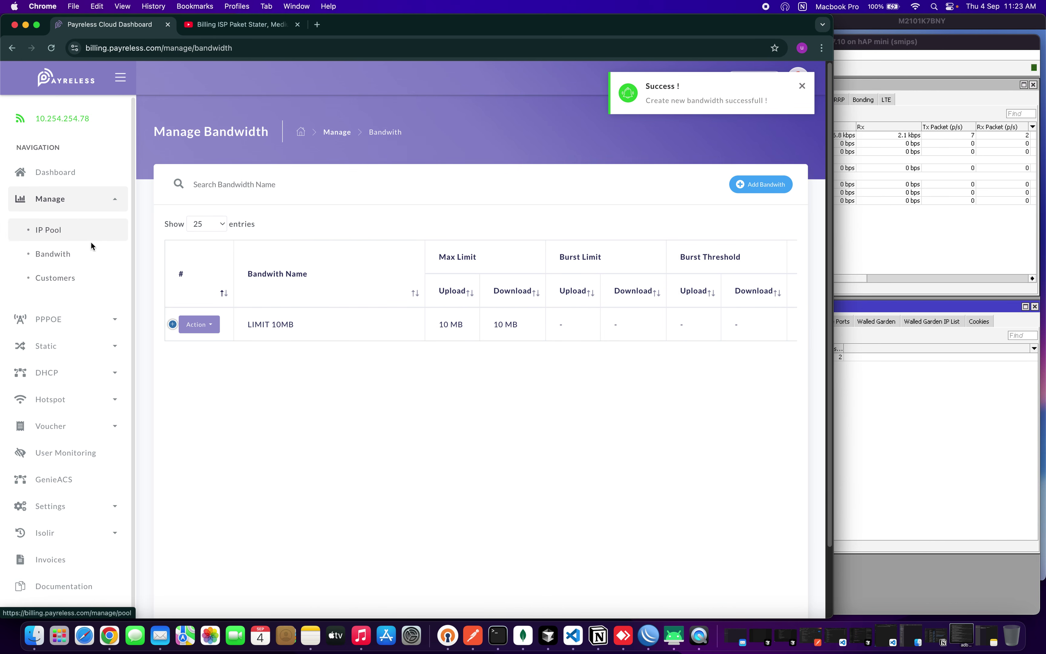
click(78, 287)
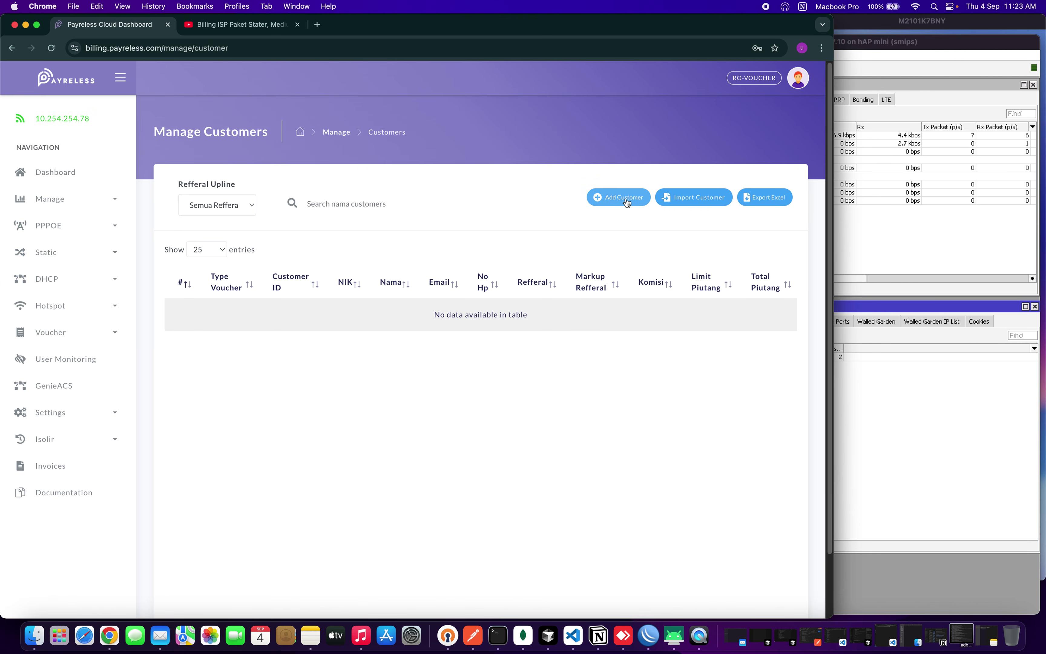
click(705, 205)
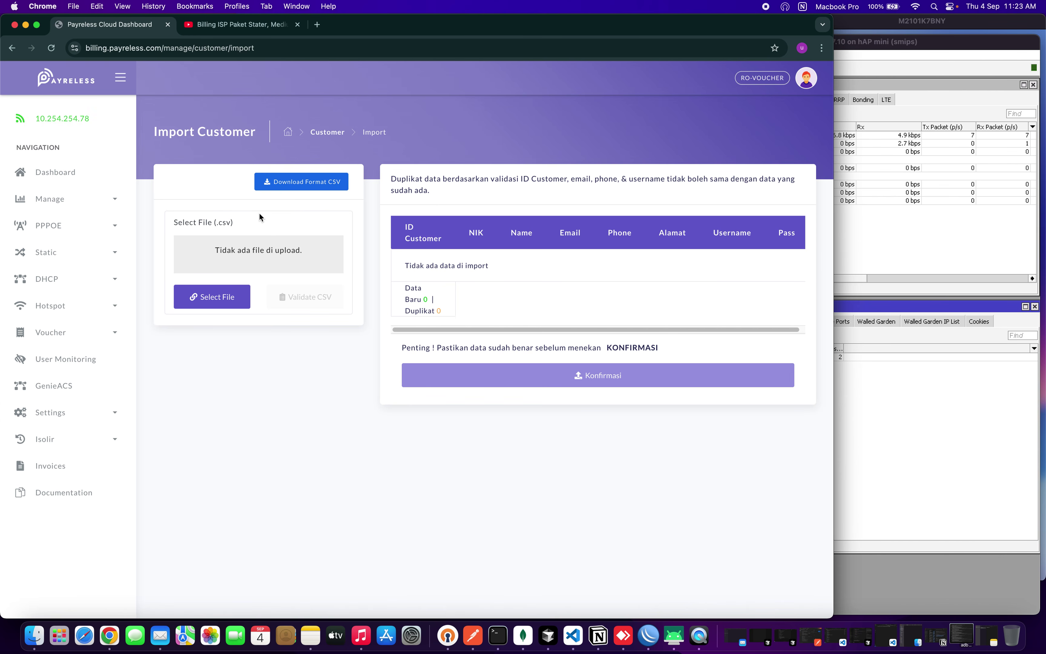
click(302, 181)
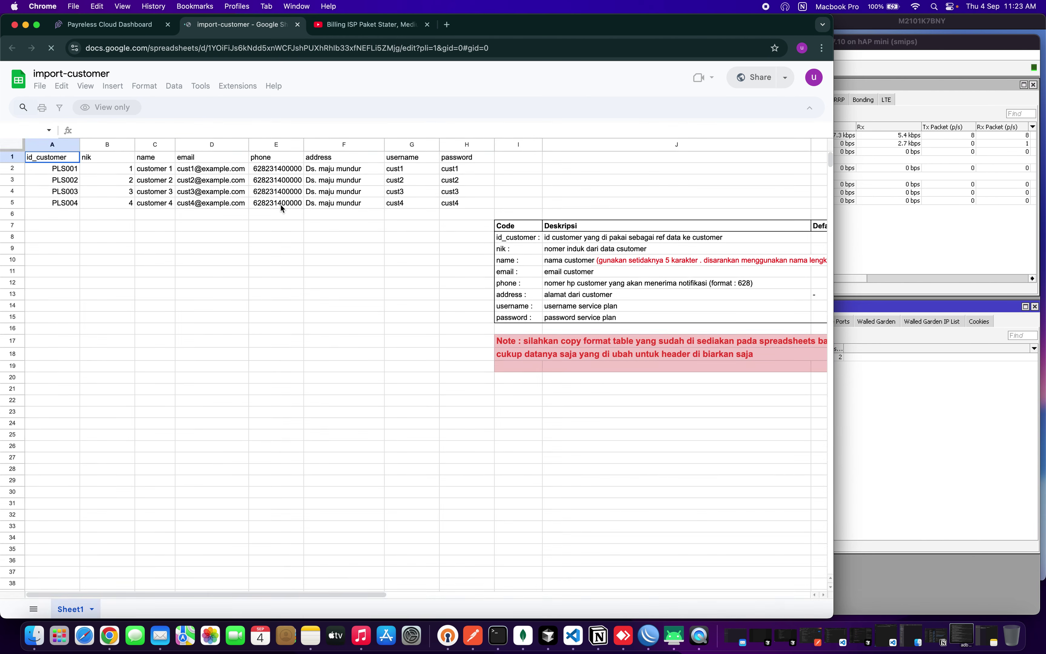
click(126, 27)
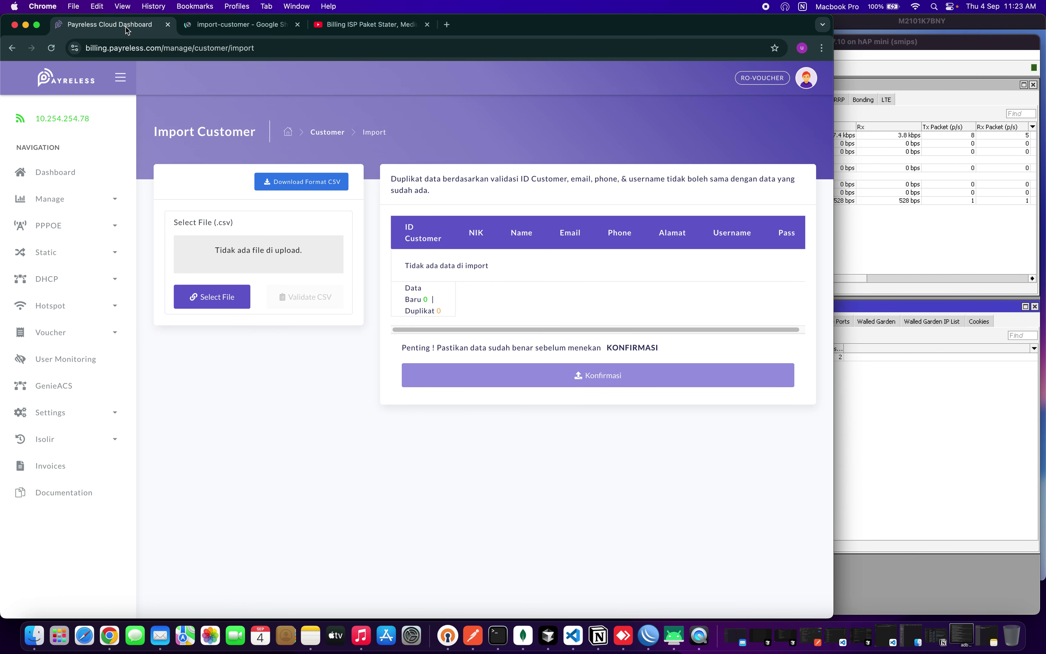
click(84, 202)
Start a new customer and enter the customer's full name and KTP number
click(67, 279)
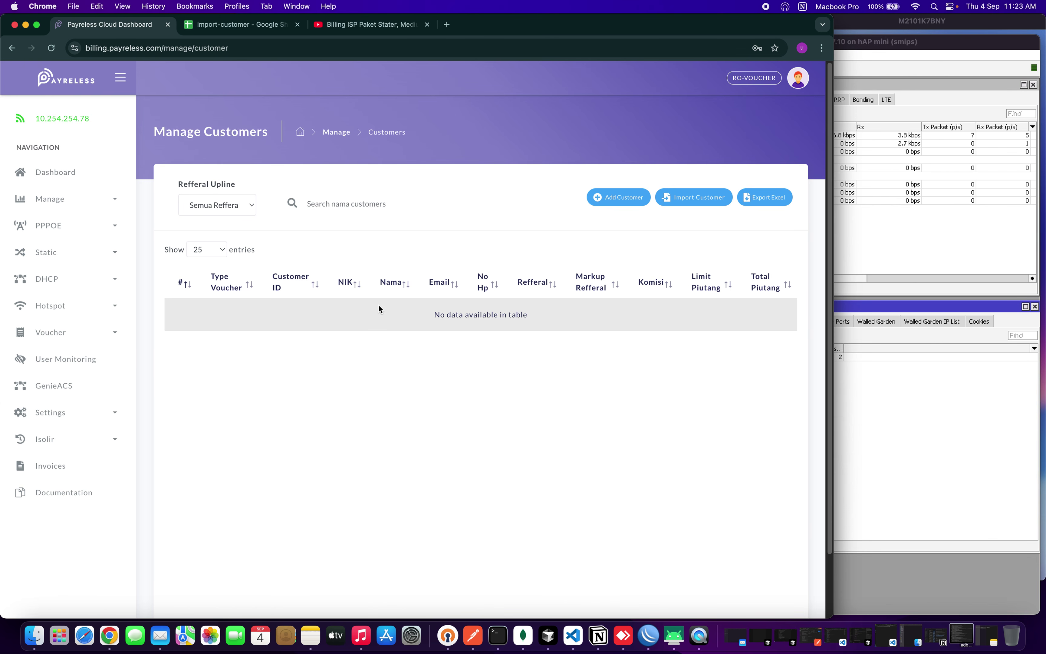
click(631, 201)
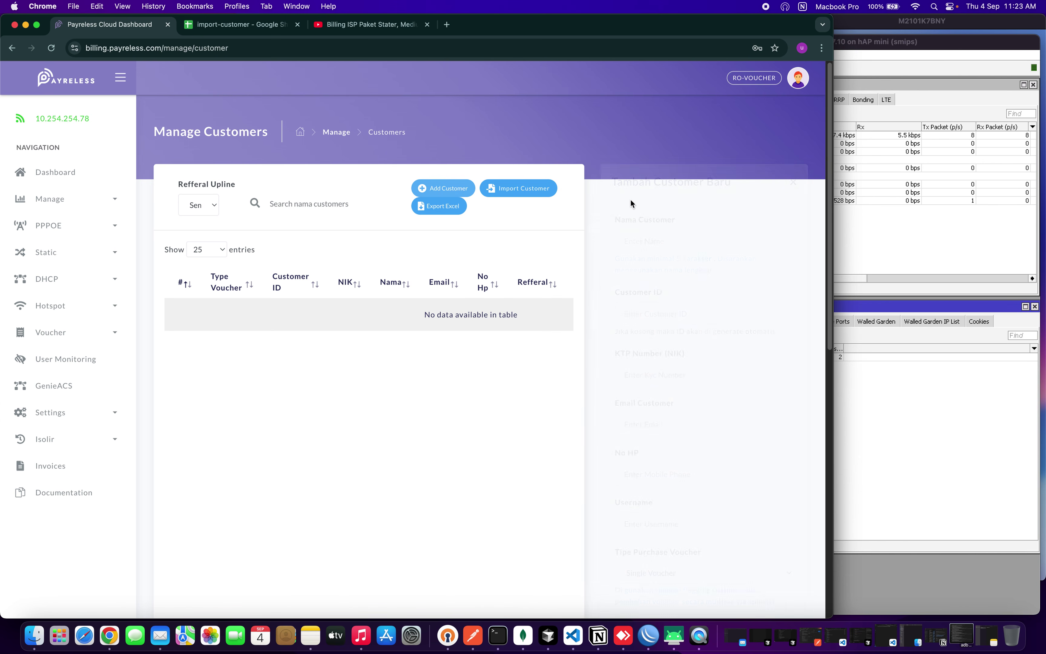
click(698, 249)
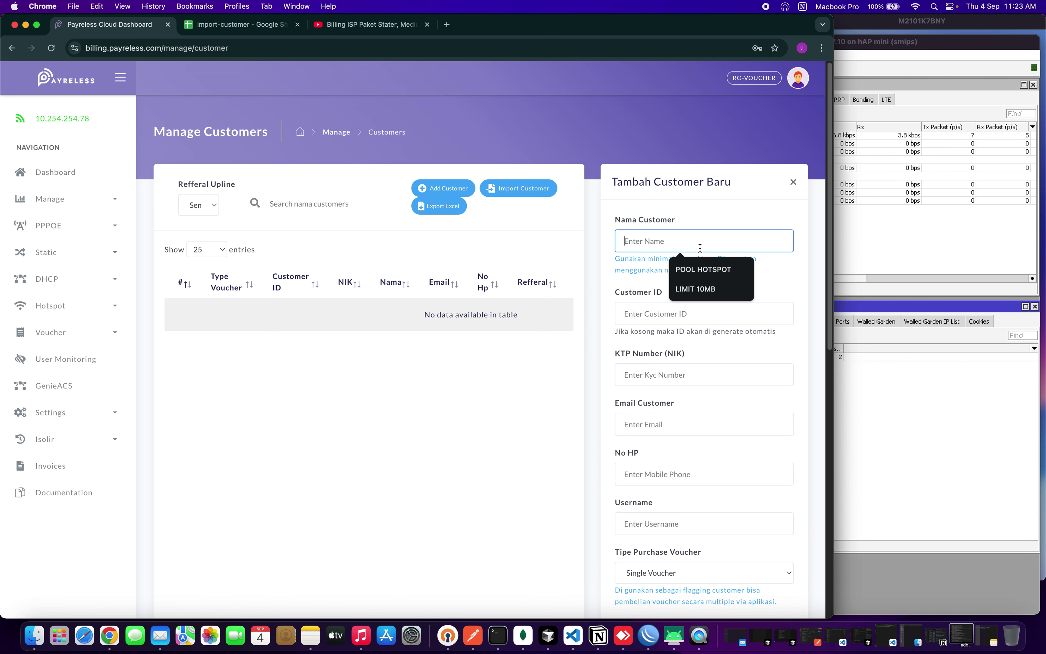
text(Fin)
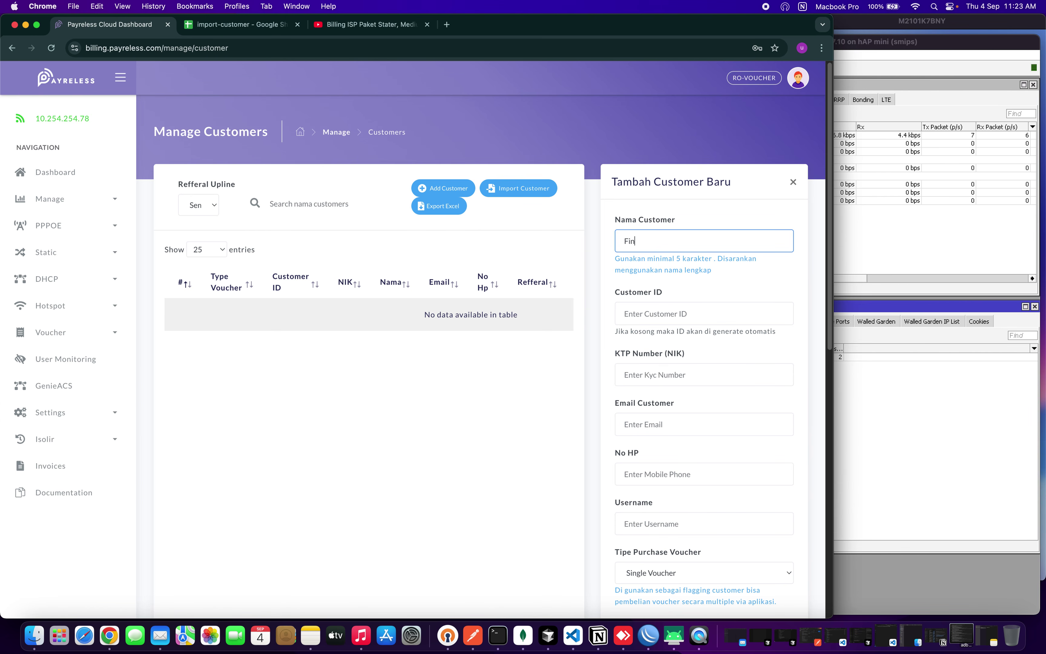
text(digUSER)
click(694, 374)
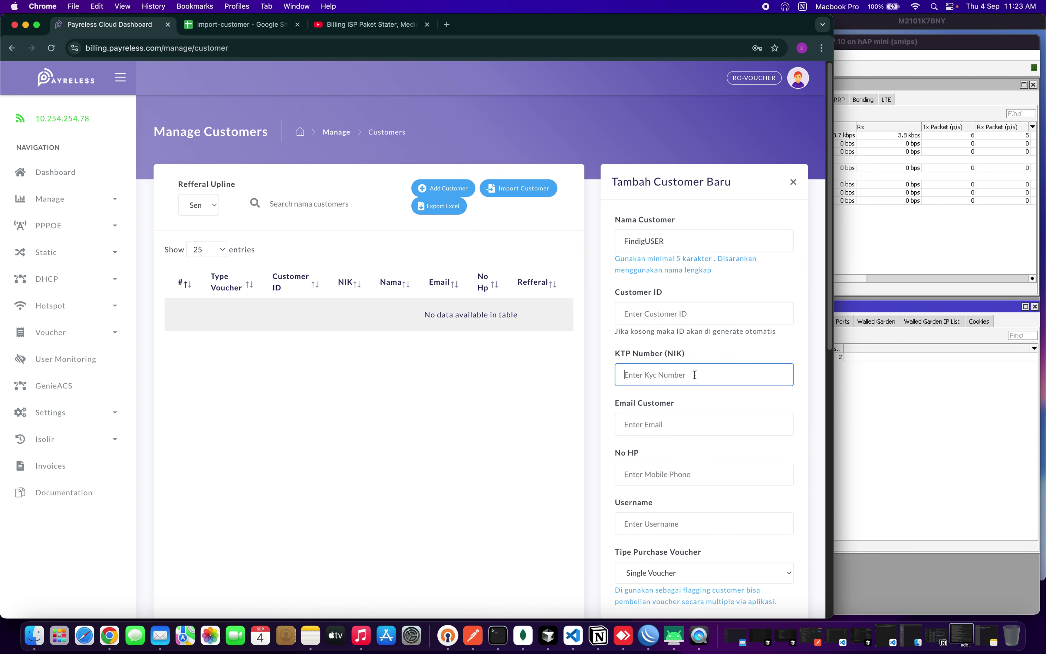
Enter the customer's e-mail address and copy their phone number from Notes
click(697, 426)
scroll(698, 426, down, 3)
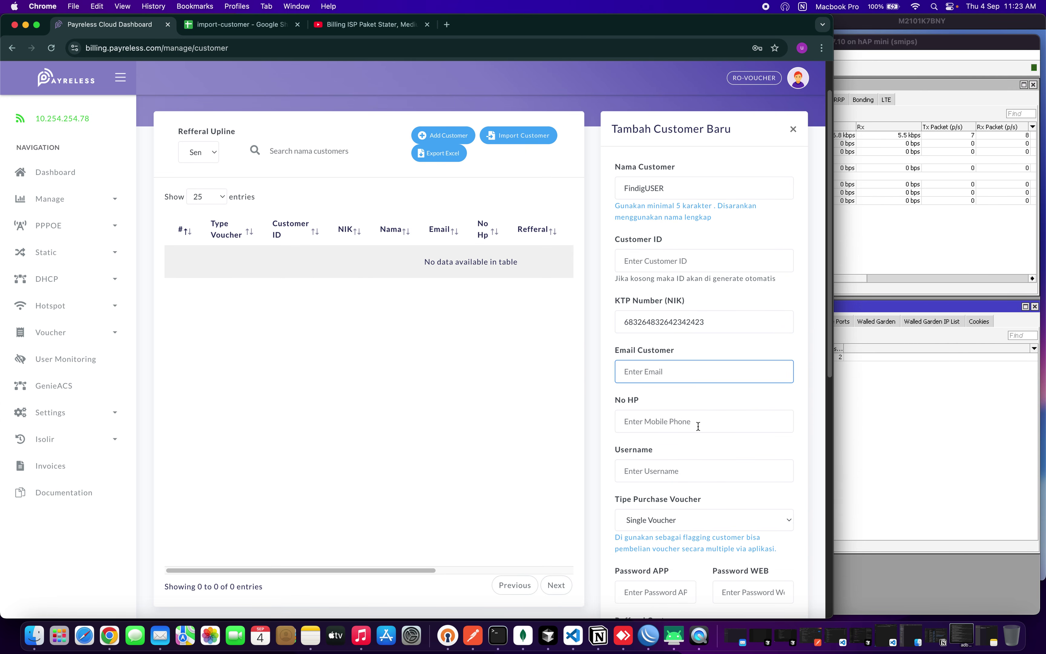
click(700, 426)
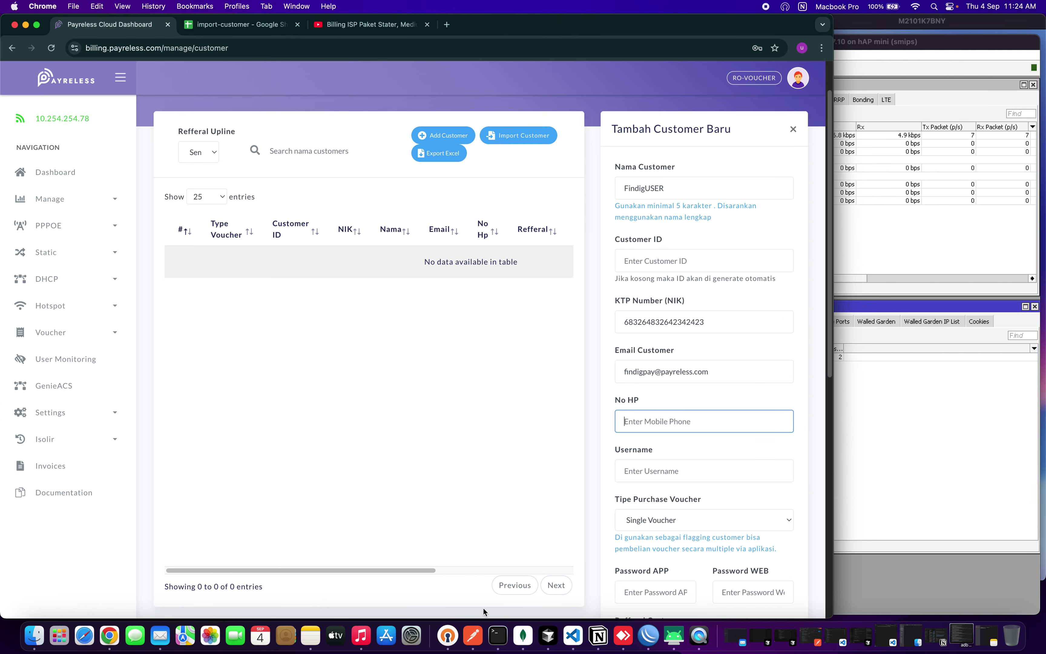
click(311, 634)
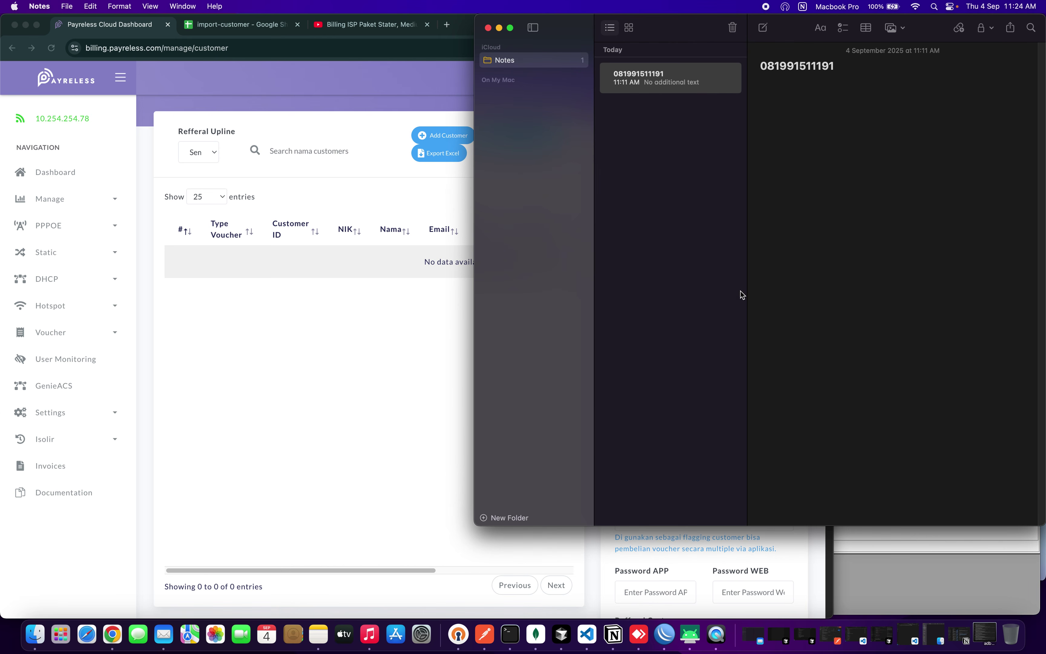
double_click(787, 67)
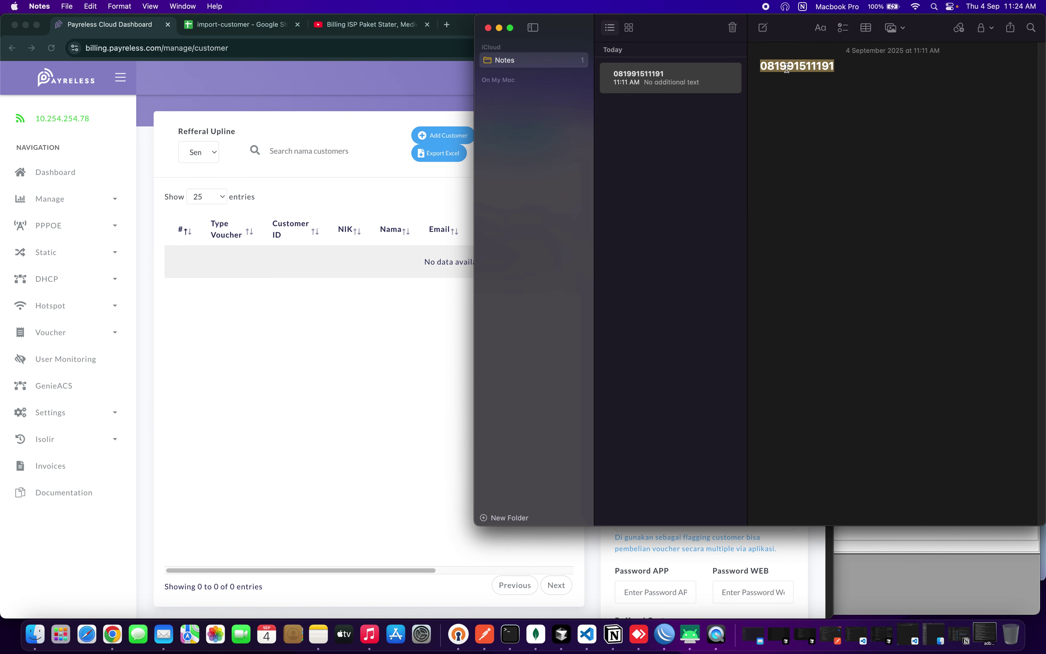
right_click(787, 68)
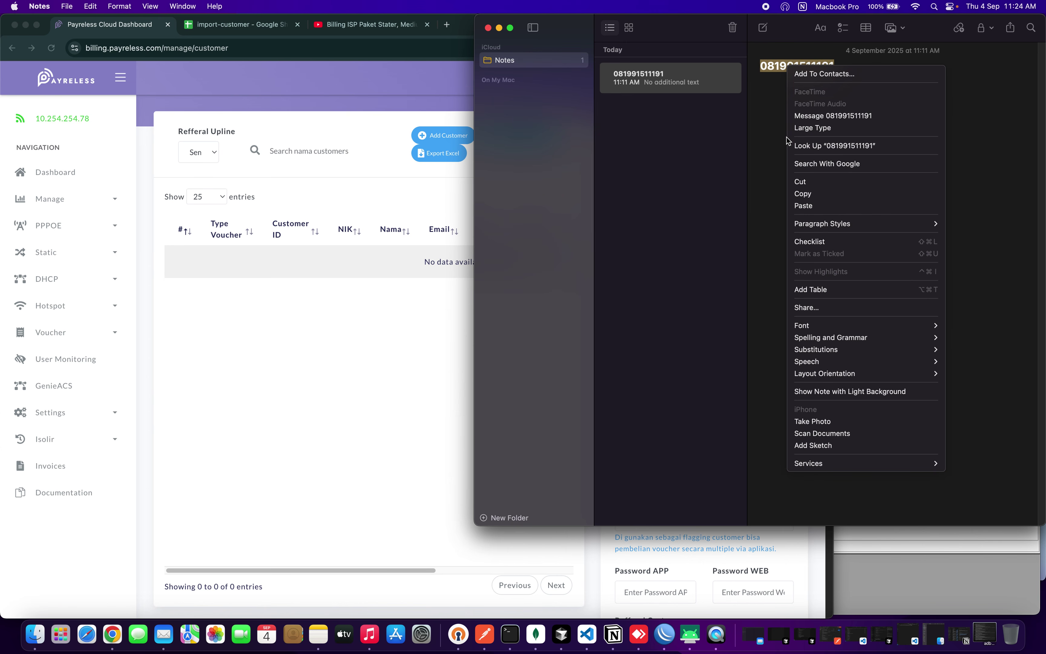
click(831, 195)
click(355, 364)
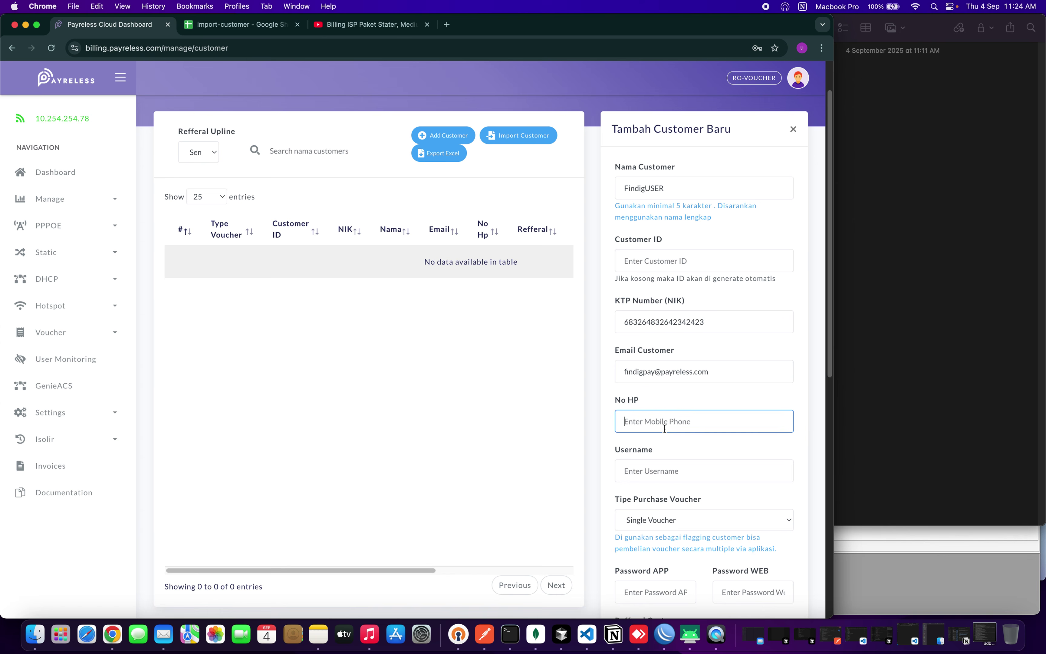
Paste the phone number into No HP, enter the customer's username, and keep Single Voucher
key(super+v)
click(699, 471)
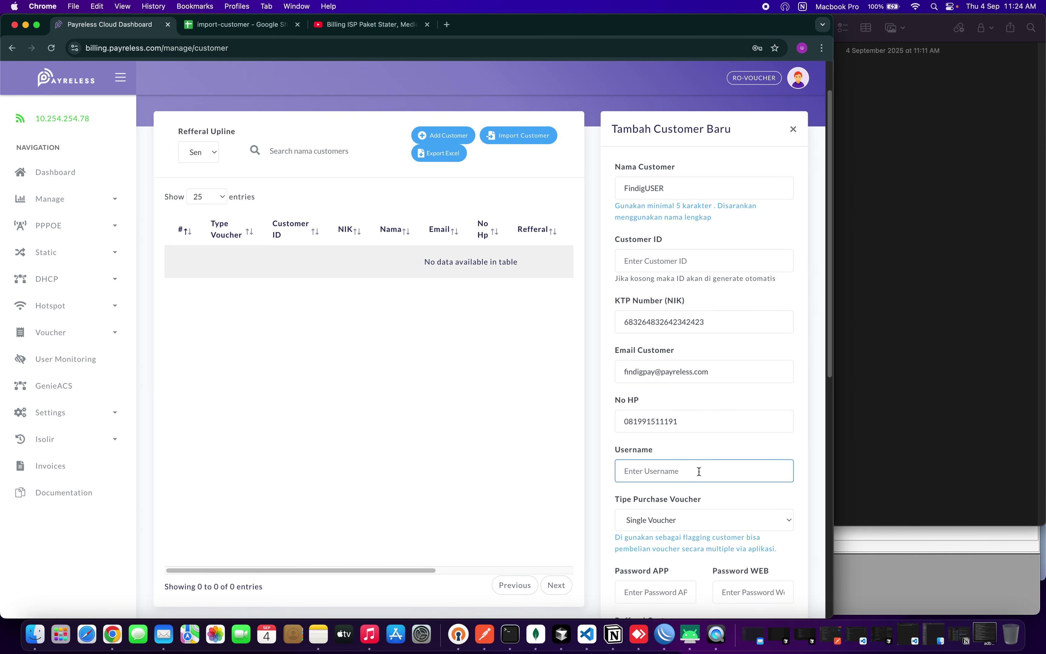
text(findigpay)
click(689, 520)
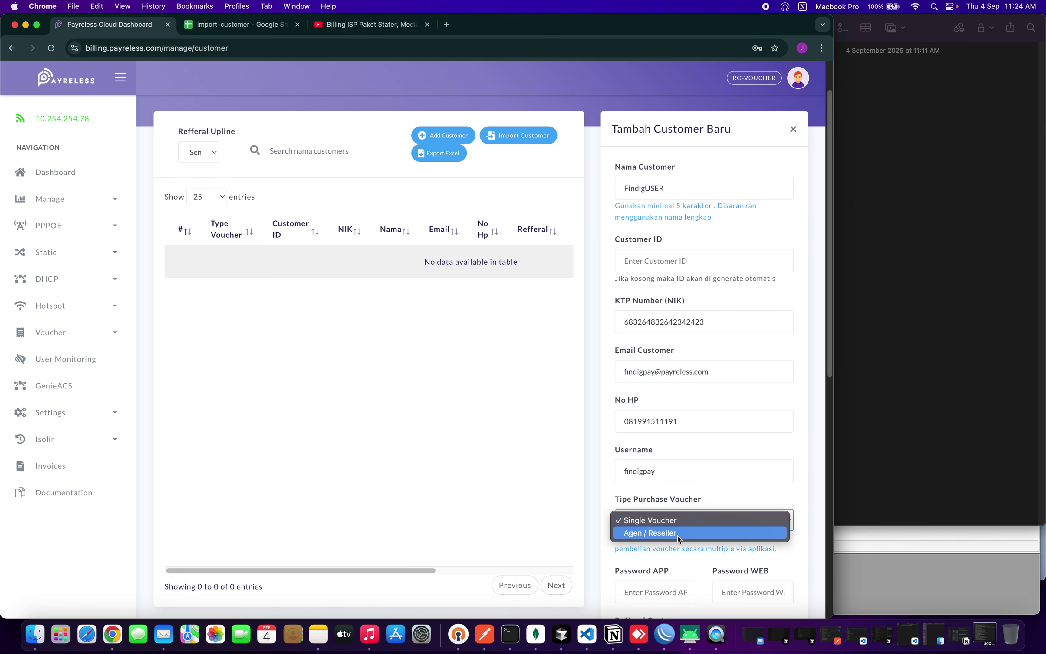
click(735, 483)
Fill in the app and web passwords and save the new customer
scroll(735, 484, down, 1)
scroll(735, 484, down, 10)
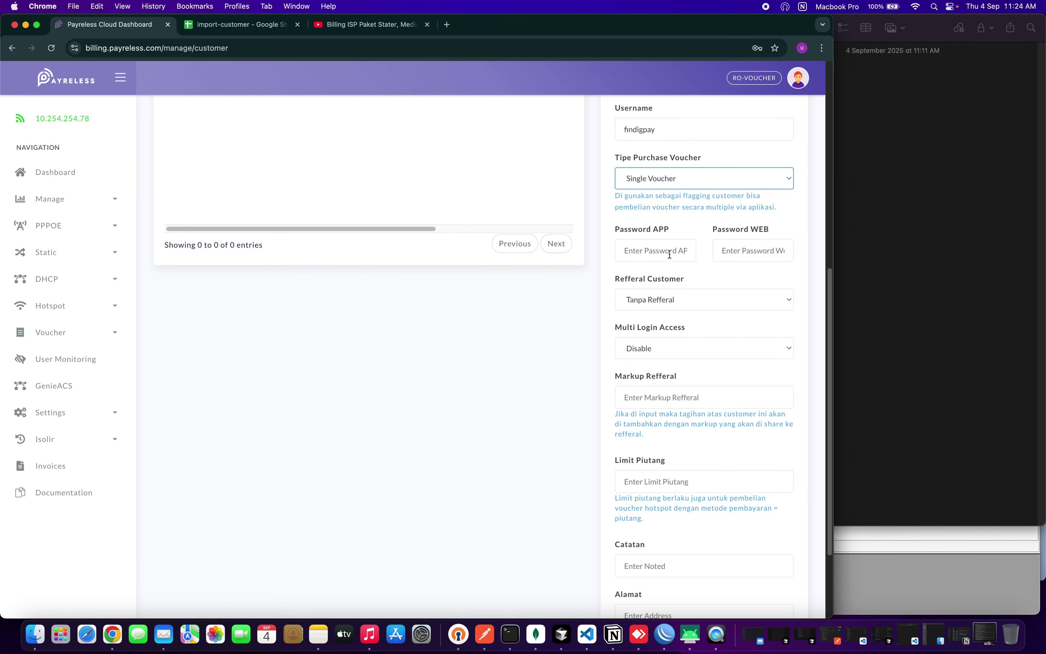
click(669, 255)
text(1)
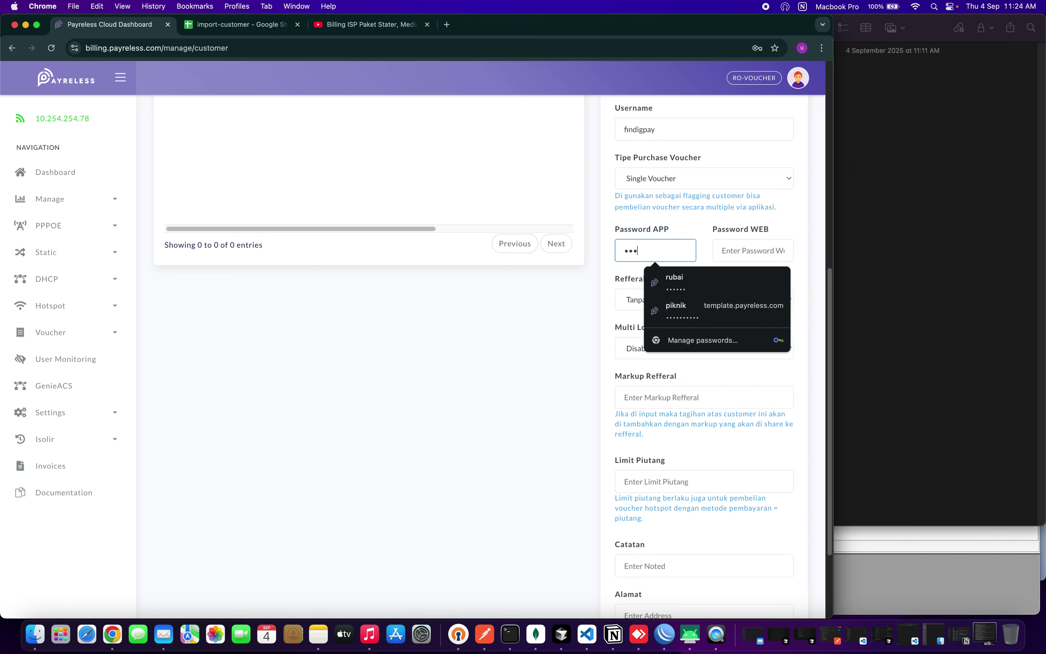
click(746, 246)
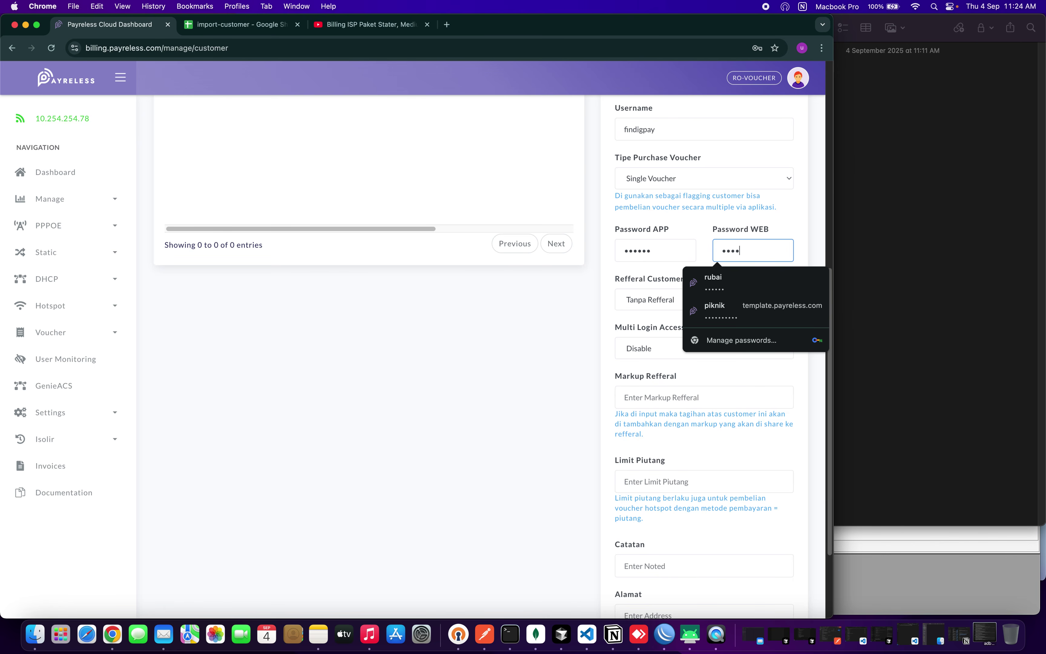
click(528, 318)
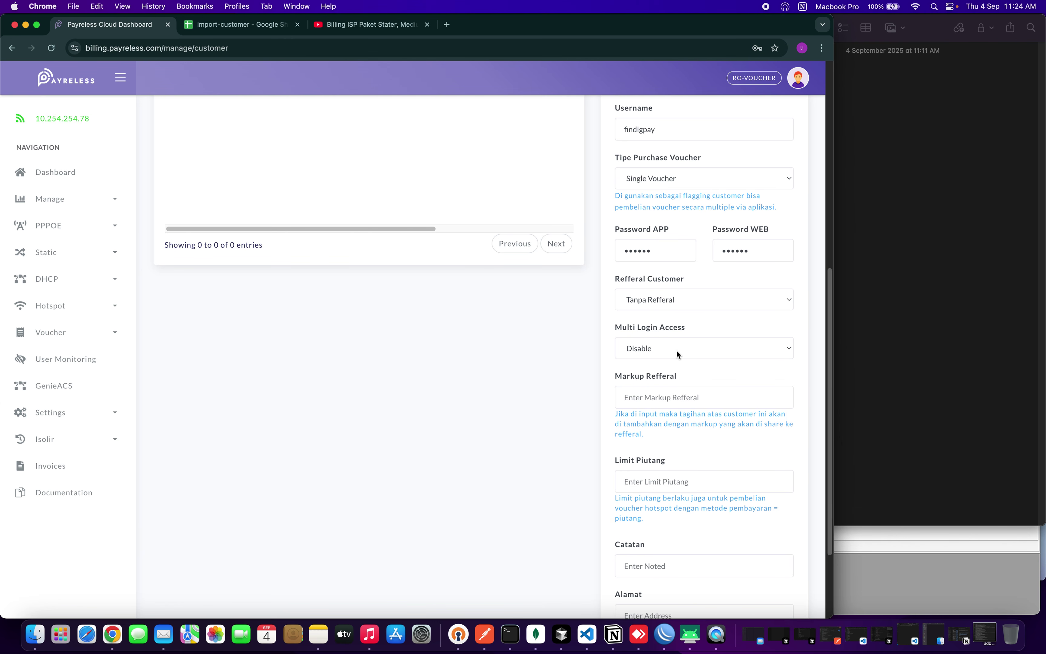
scroll(649, 399, down, 5)
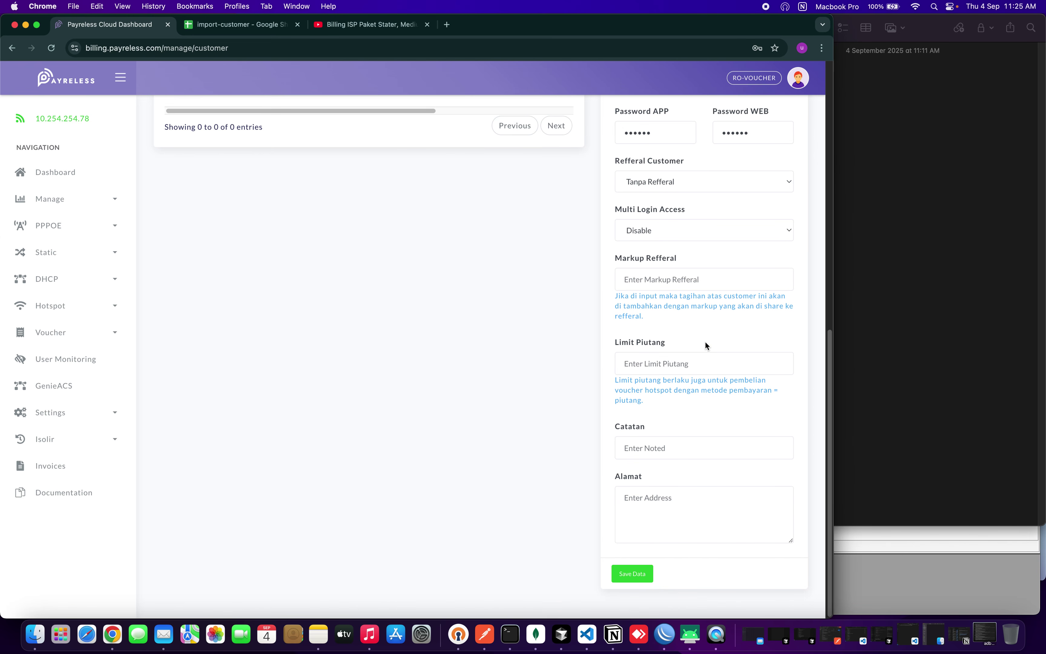
scroll(706, 342, up, 3)
scroll(705, 342, up, 2)
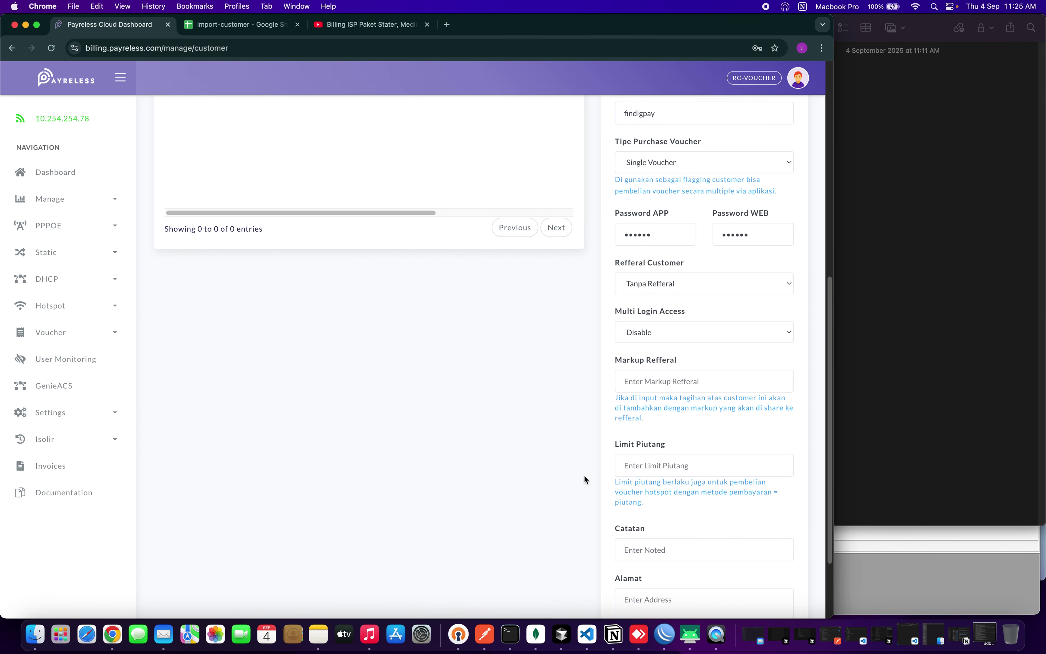
scroll(563, 476, up, 10)
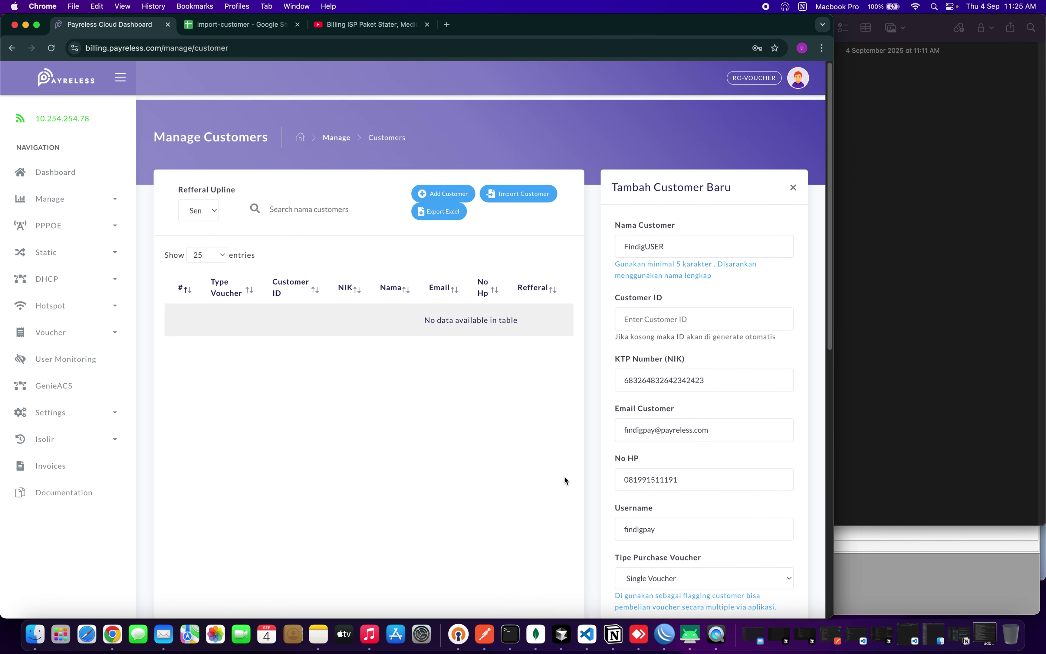
scroll(564, 473, down, 15)
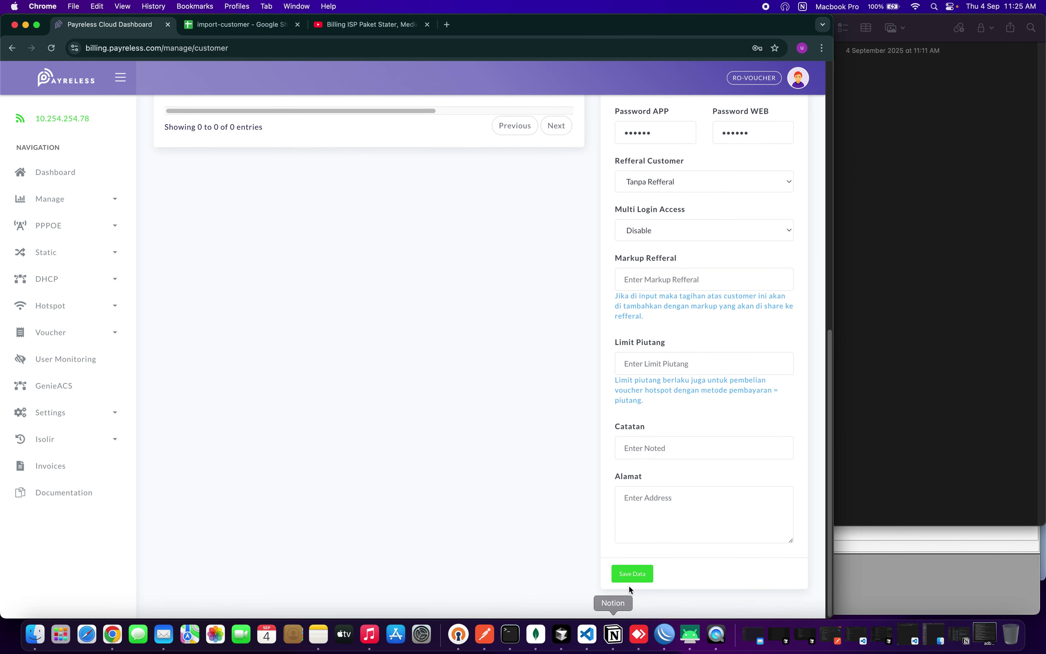
click(633, 574)
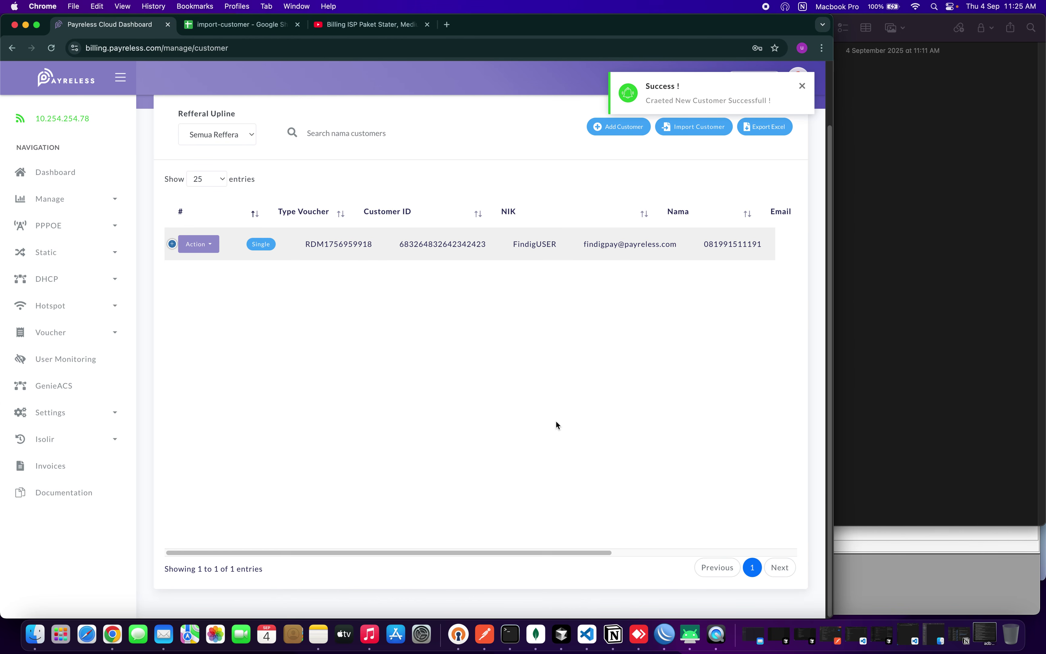
Expand the new customer's details and open the Hotspot Server list showing hotspot1 on hs-pool-5
click(173, 244)
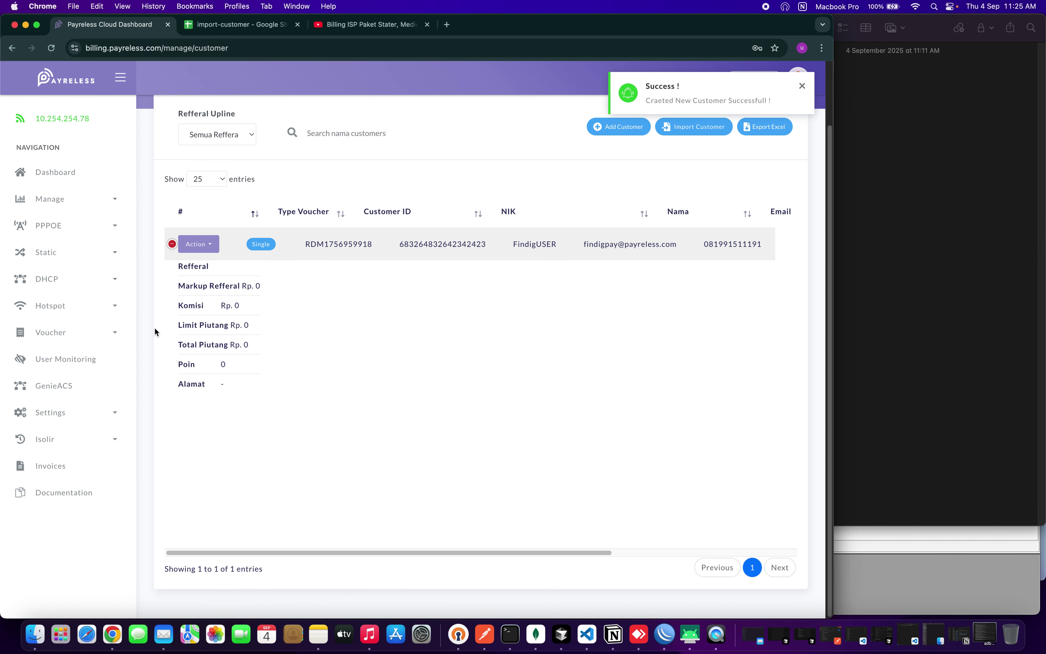
click(114, 314)
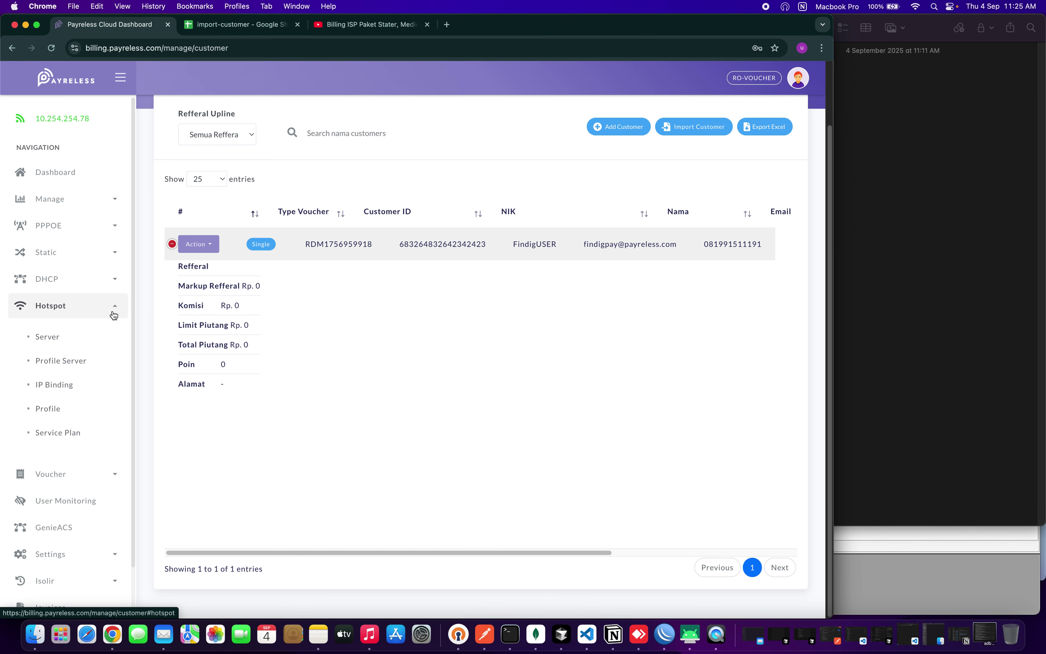
click(70, 342)
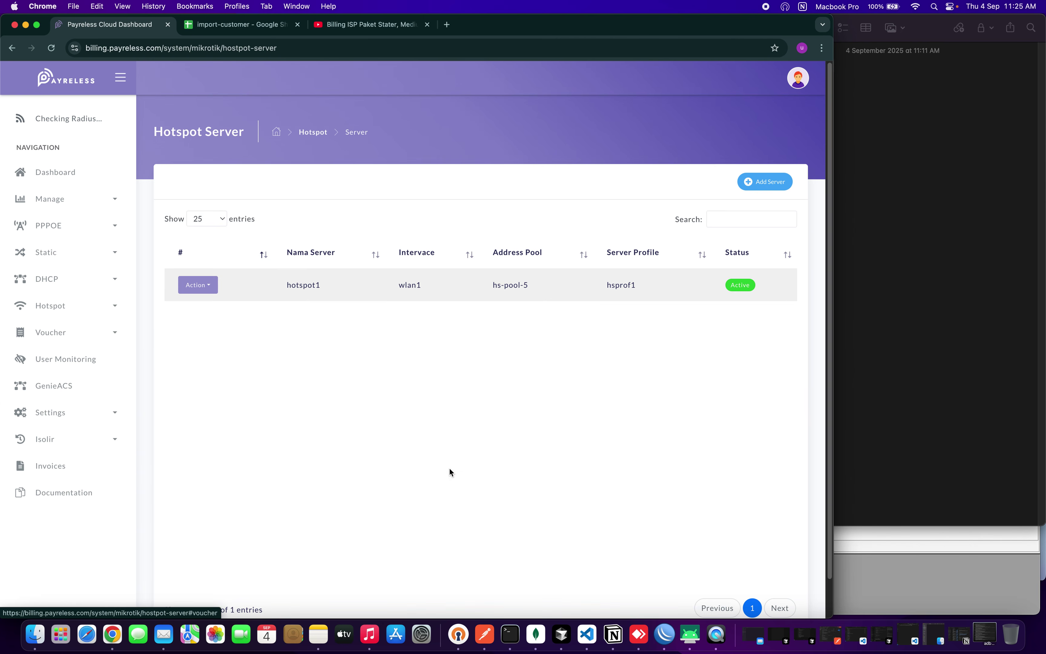
In WinBox, check the hotspot1 server entry and the RADIUS client list, then return to the dashboard
click(923, 538)
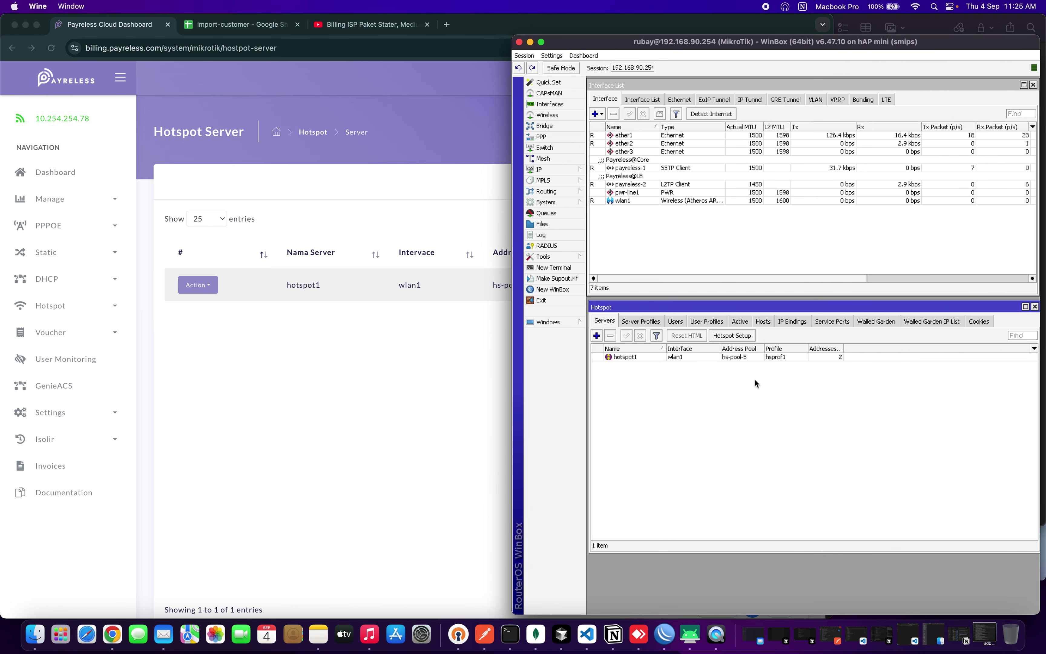
click(744, 357)
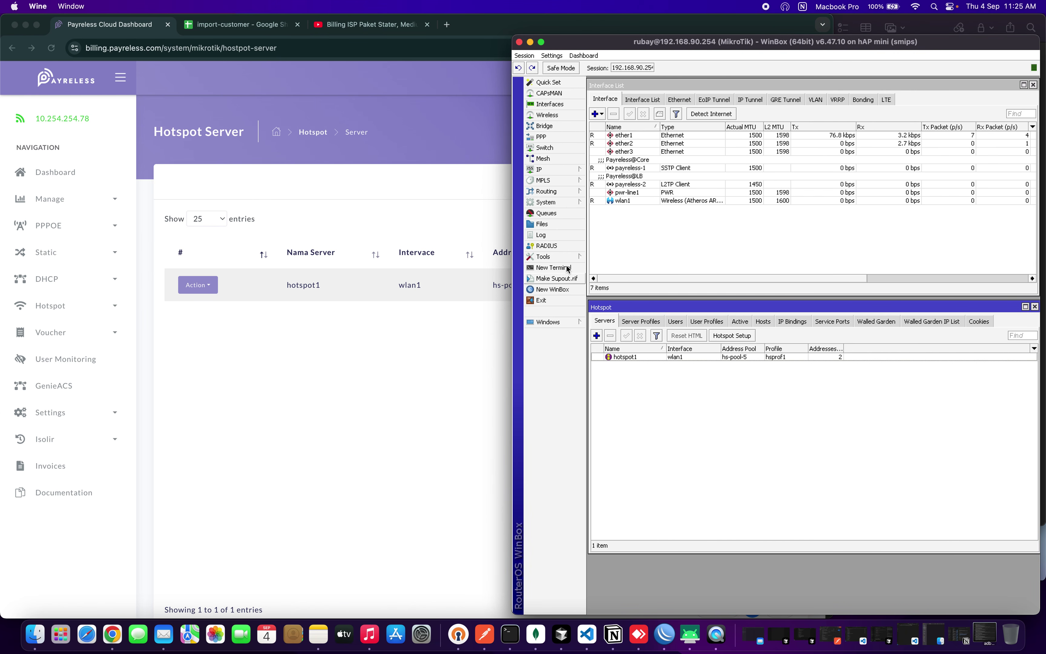
click(560, 248)
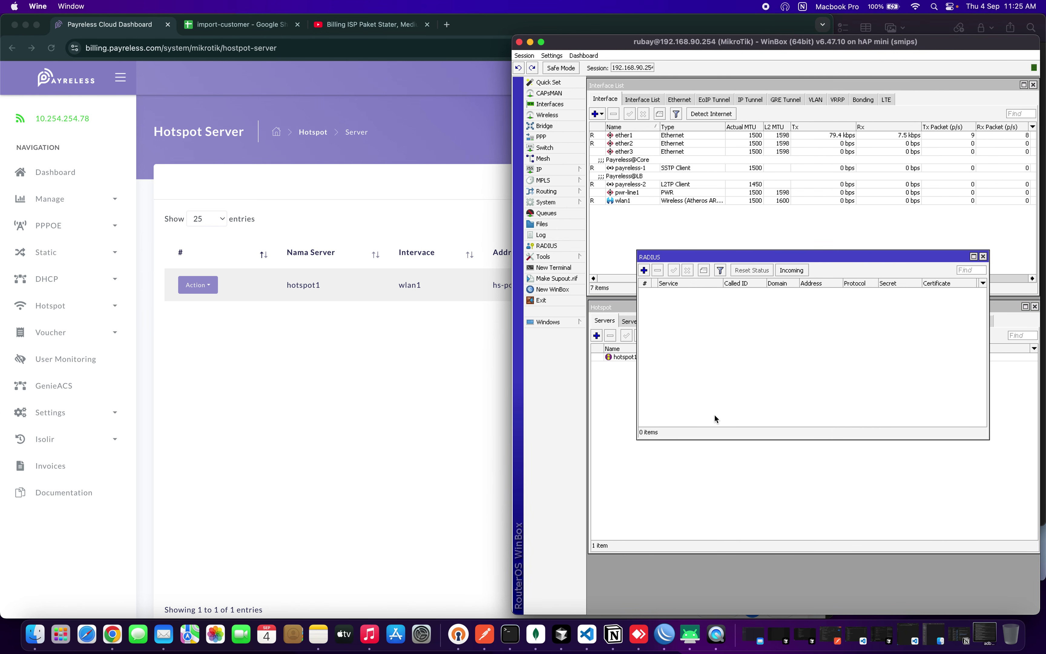
click(376, 450)
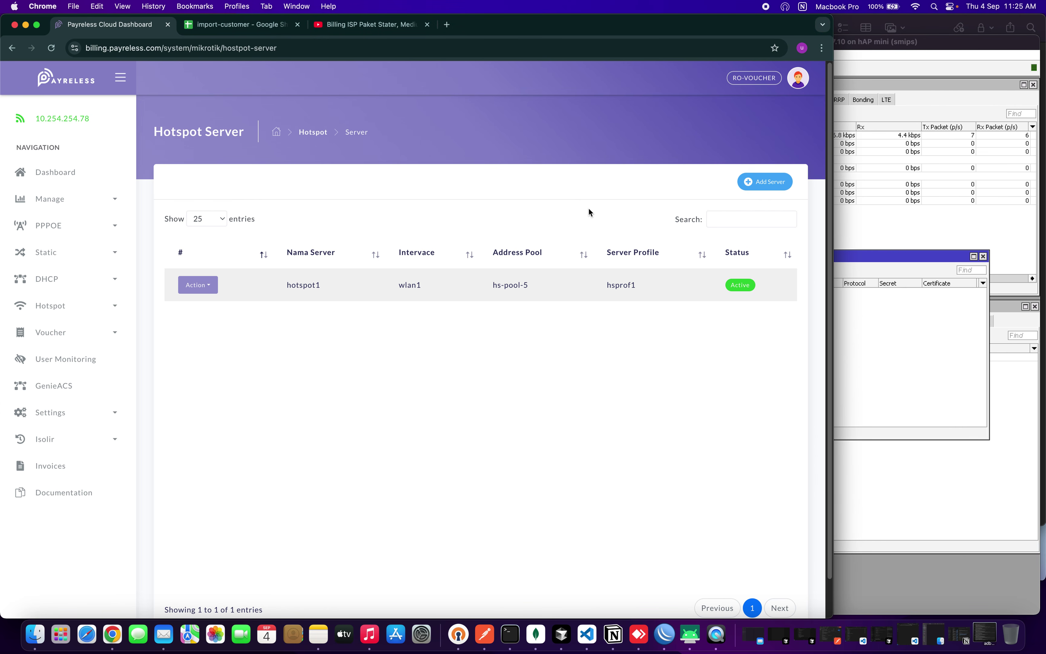
Leave router mode and display RO-VOUCHER's RADIUS client setup script from the Routers list
click(753, 78)
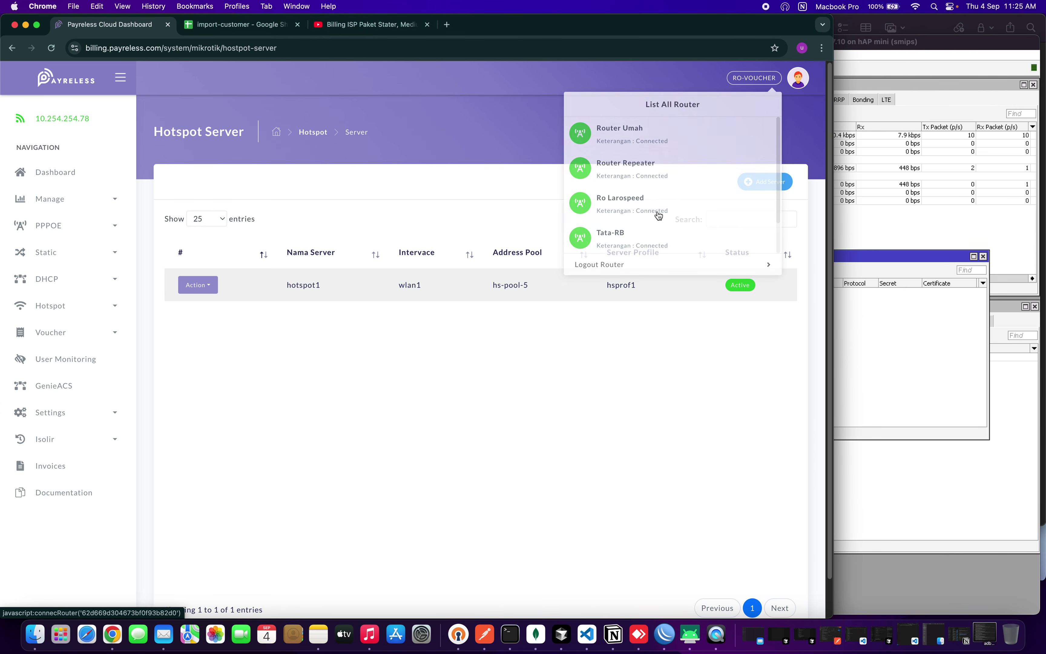
click(610, 265)
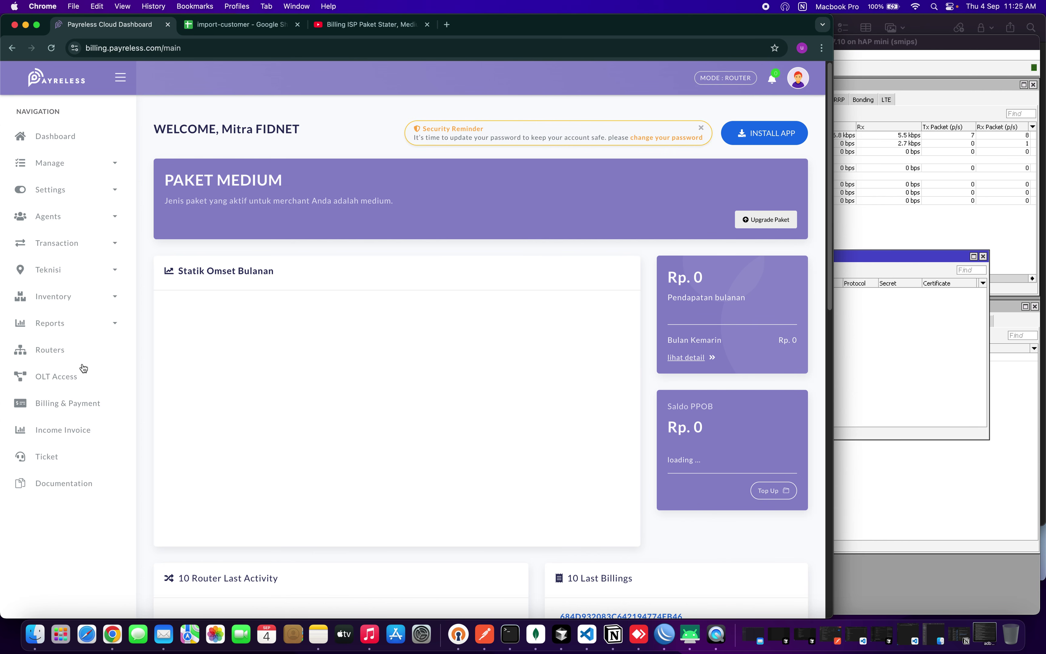
click(50, 349)
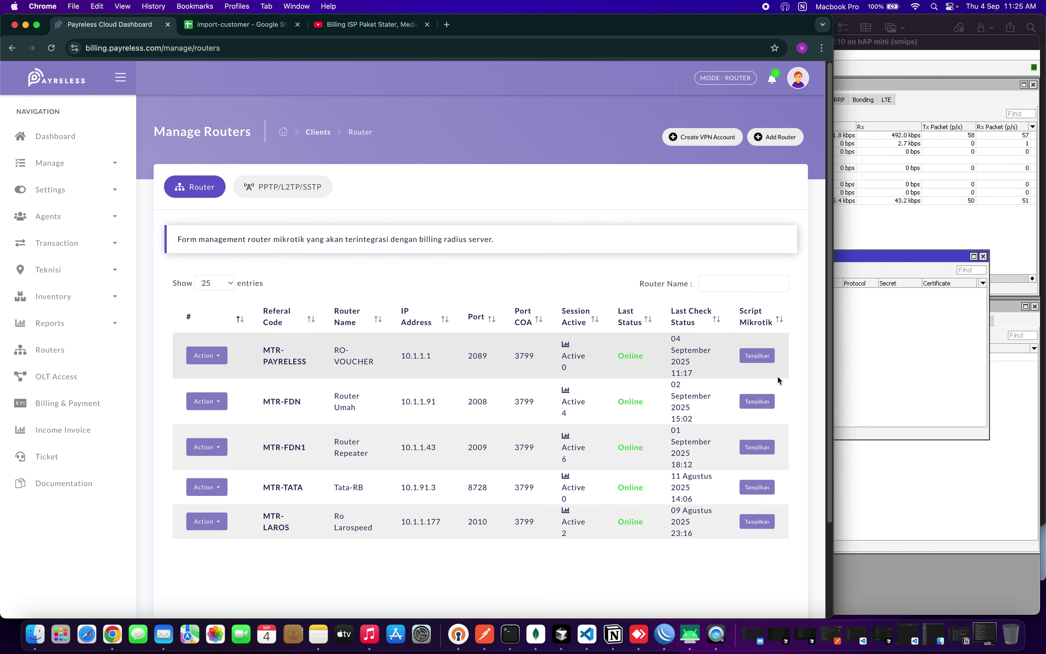
click(756, 356)
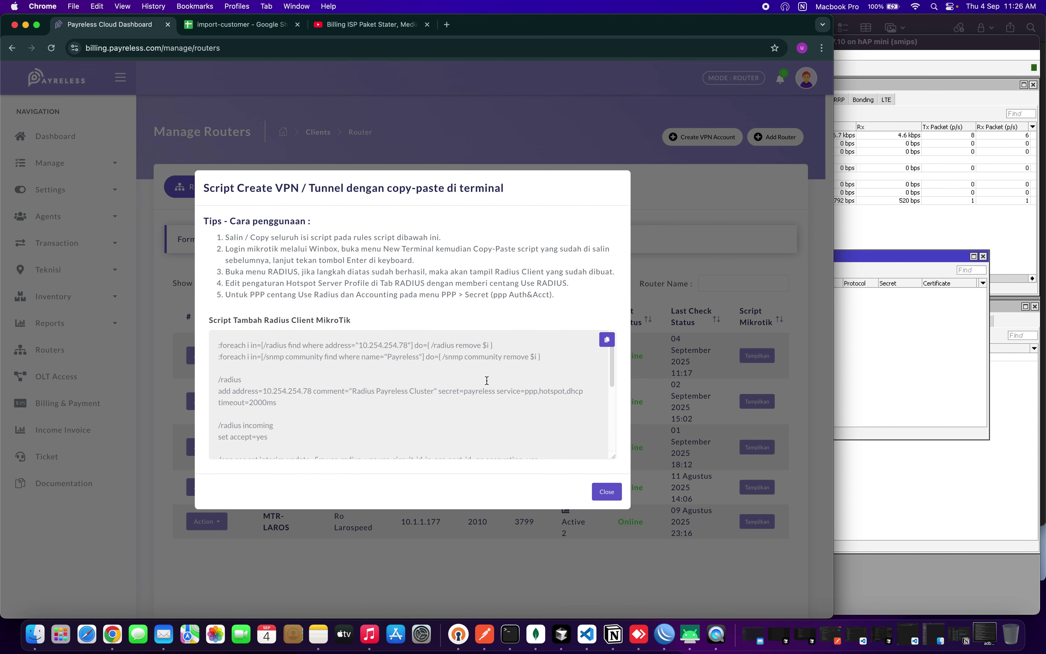
Copy the RADIUS client script and paste it into a new WinBox terminal
click(607, 339)
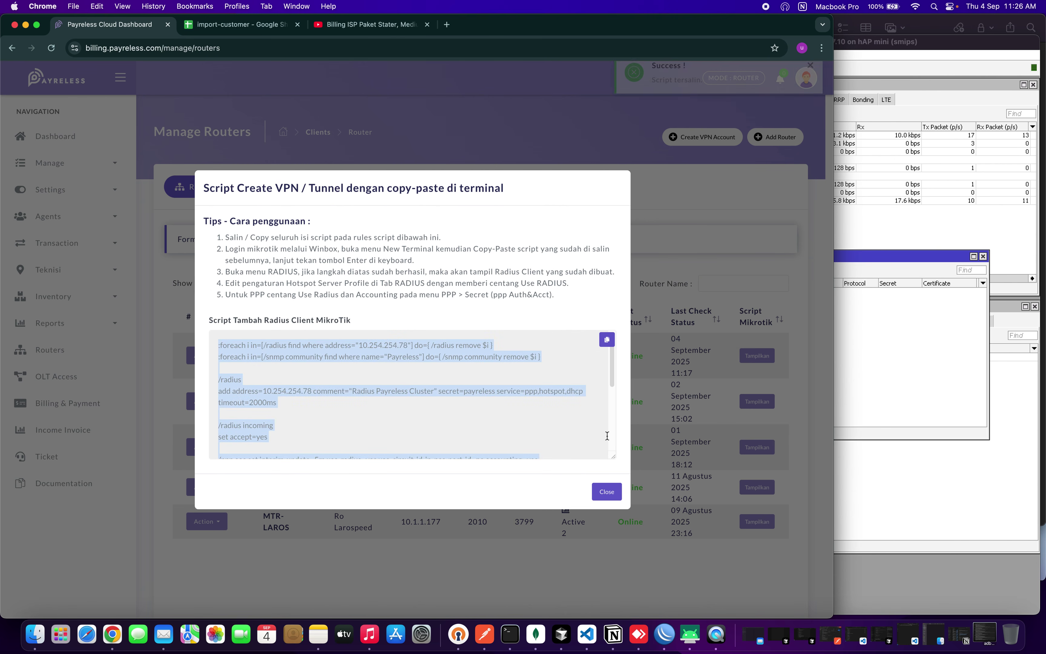
click(607, 491)
click(924, 412)
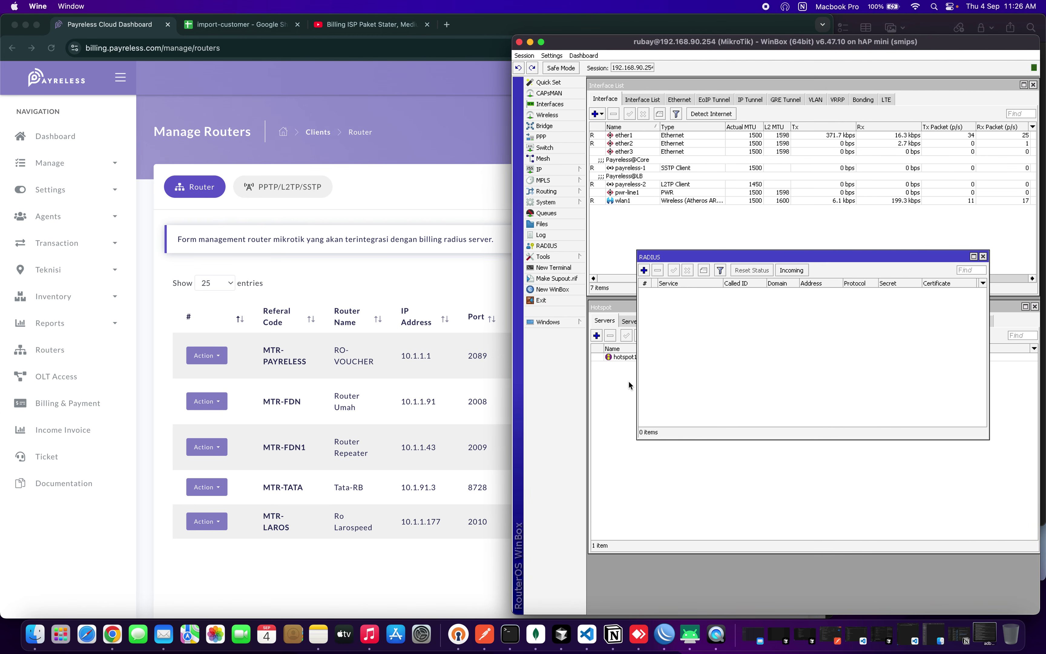
click(553, 267)
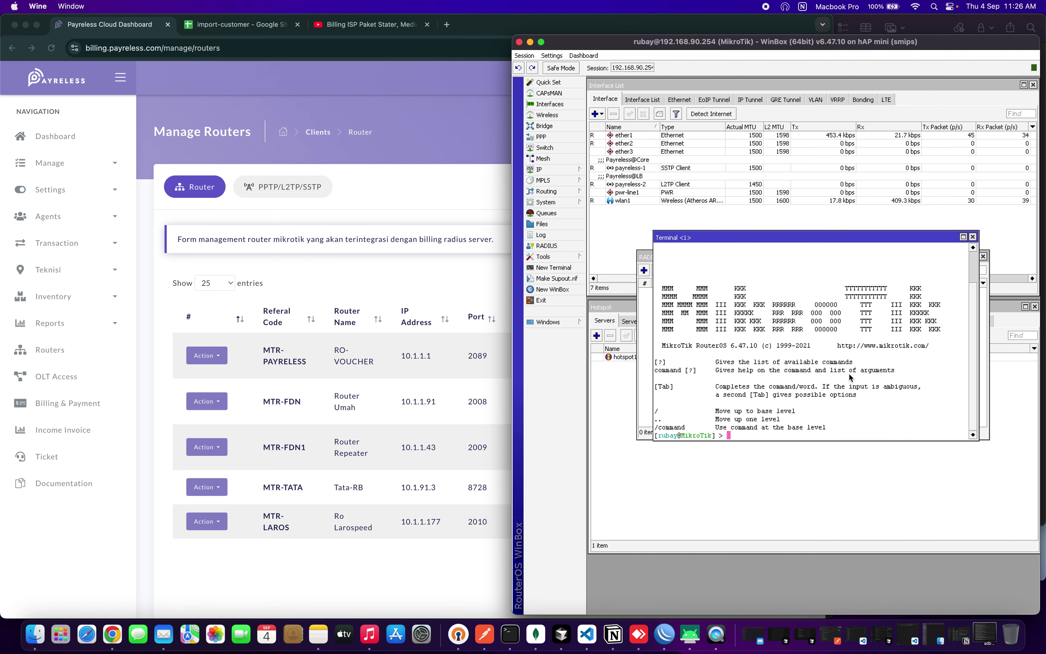
right_click(848, 374)
click(868, 412)
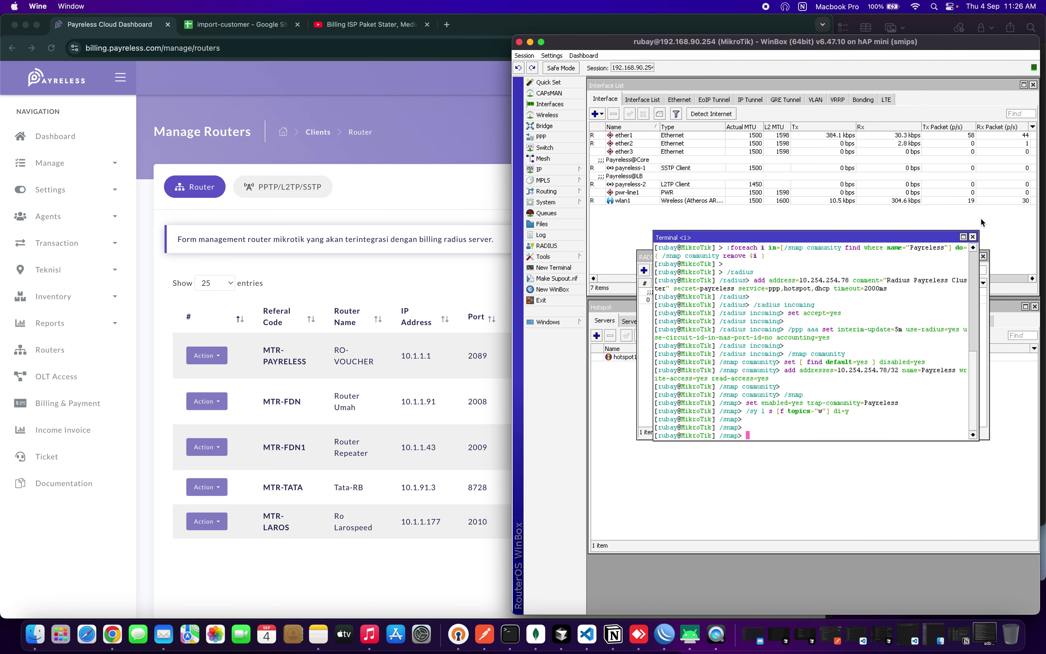
Confirm the Radius Payreless Cluster entry appears in WinBox's RADIUS client list
click(972, 236)
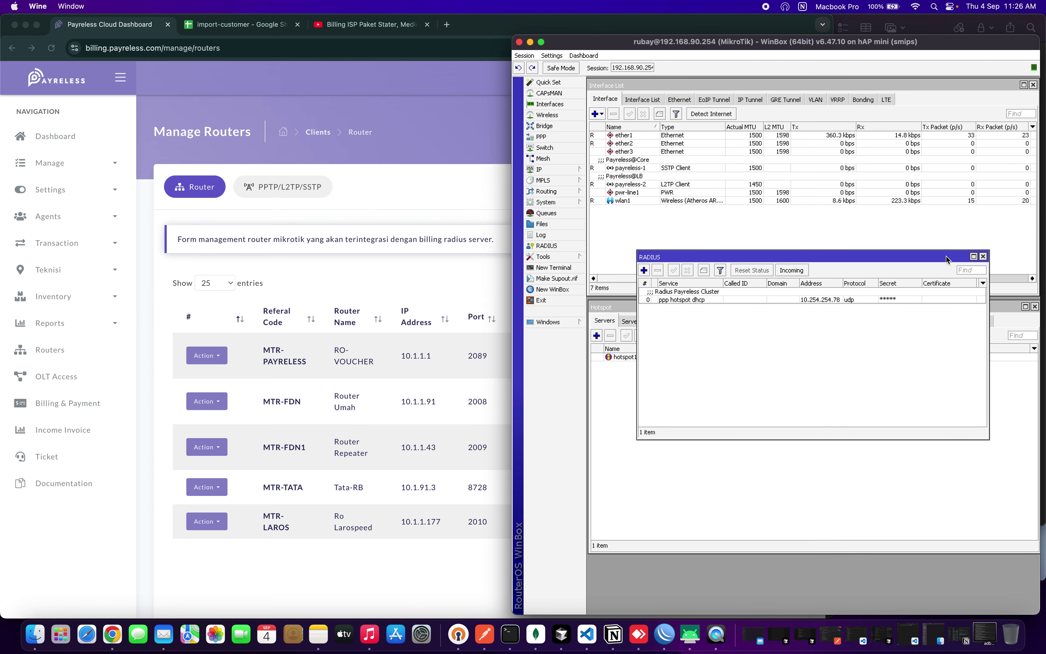
click(729, 301)
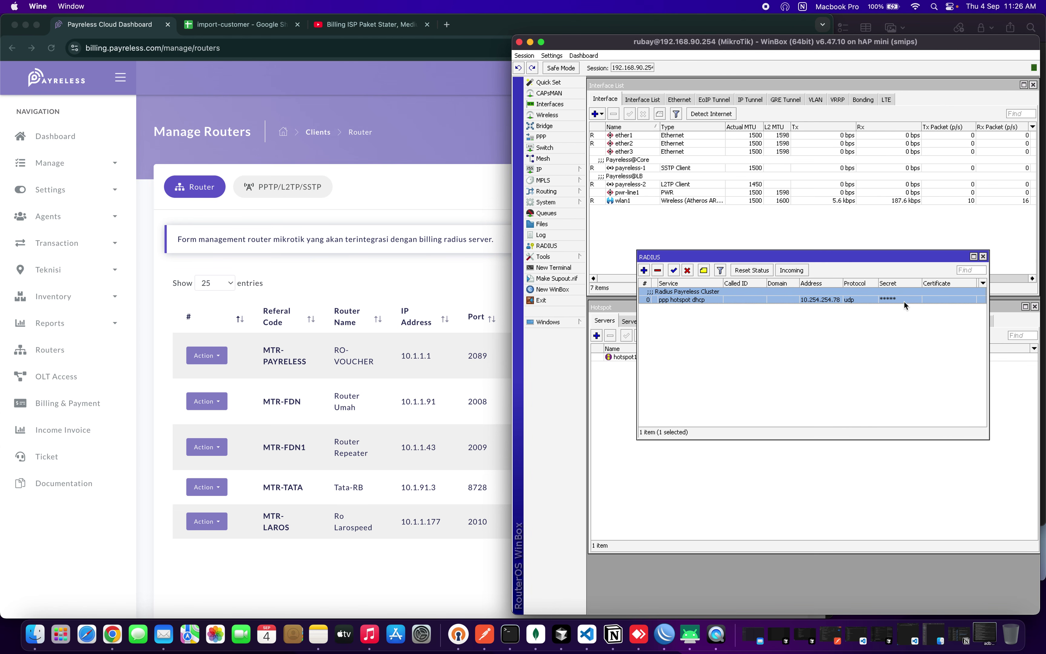
click(983, 258)
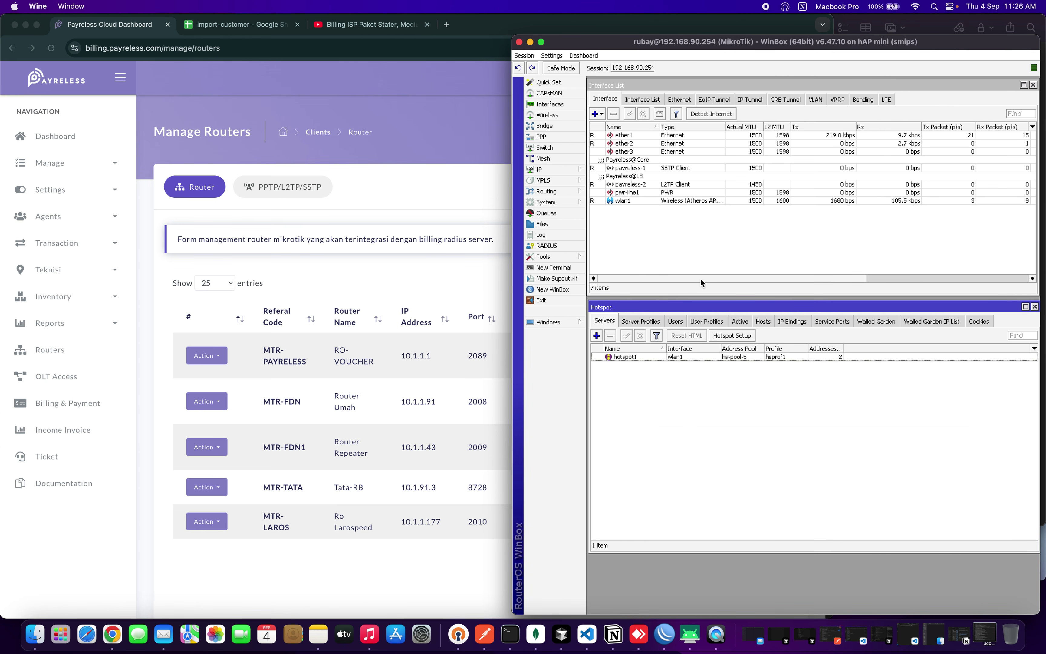
Connect to RO-VOUCHER and open the hotspot1 server for editing
click(330, 282)
click(224, 366)
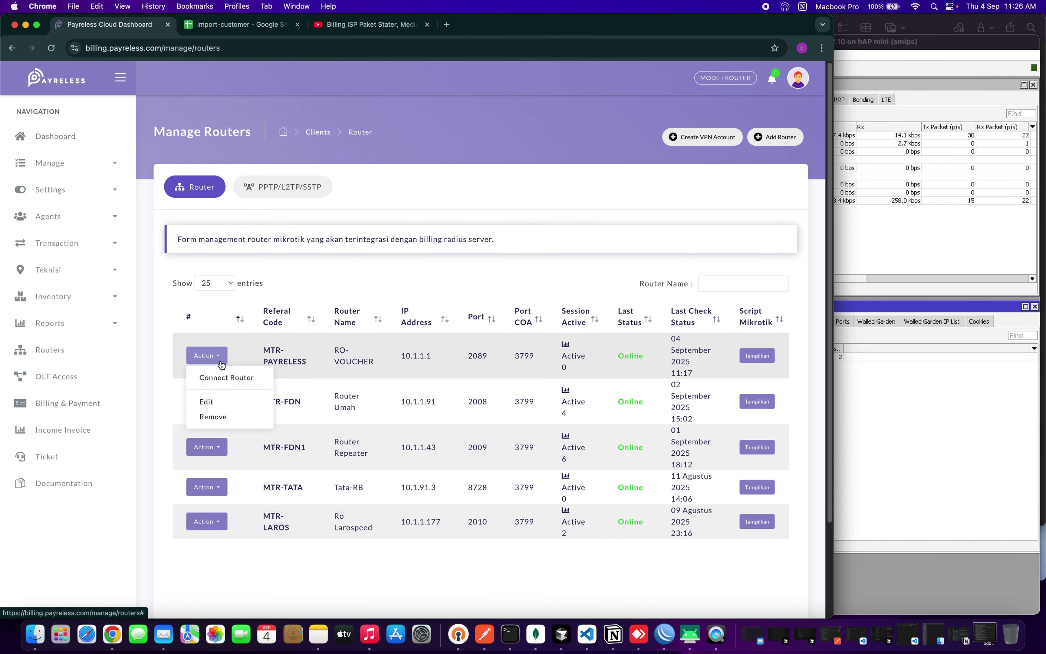
click(234, 379)
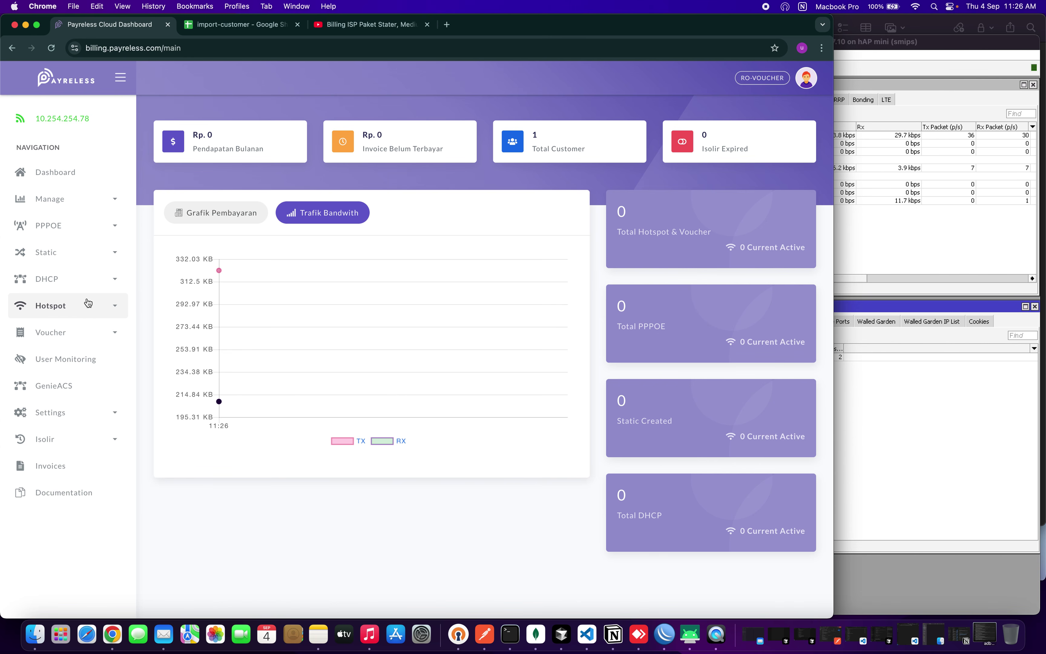
click(86, 305)
click(48, 336)
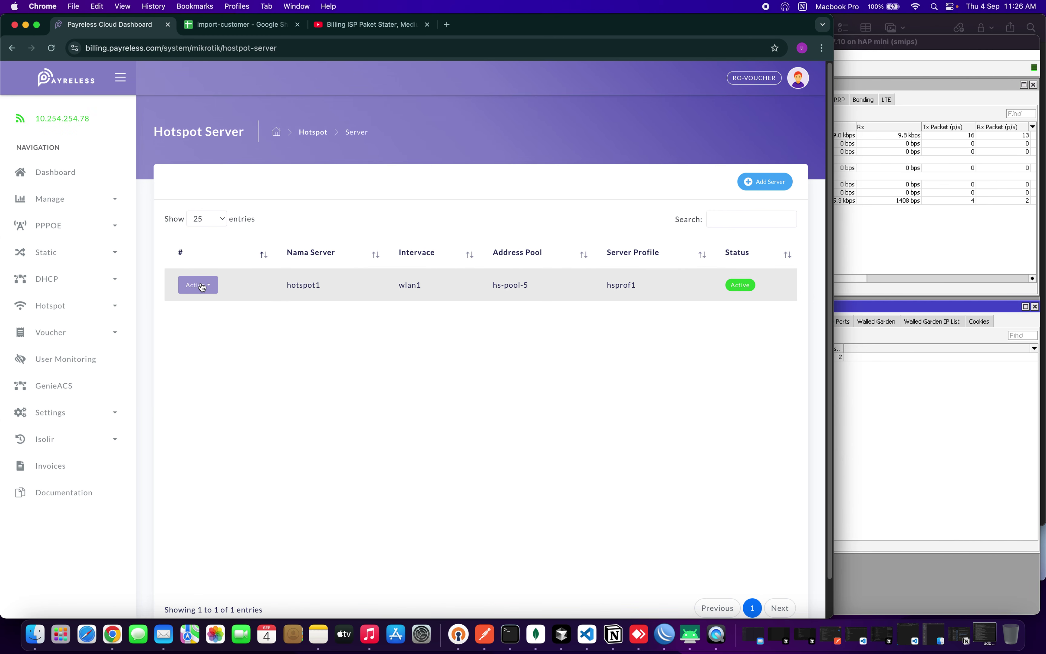
click(201, 286)
click(211, 330)
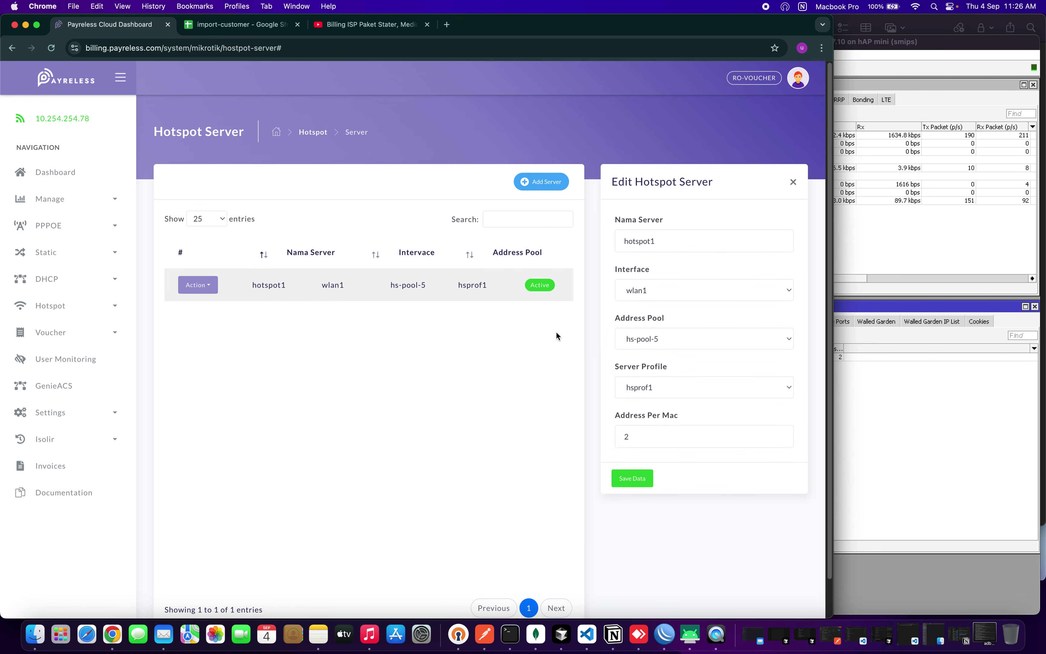
Set hotspot1's address pool to payreless-POOL HOTSPOT, keep profile hsprof1, and save
click(934, 30)
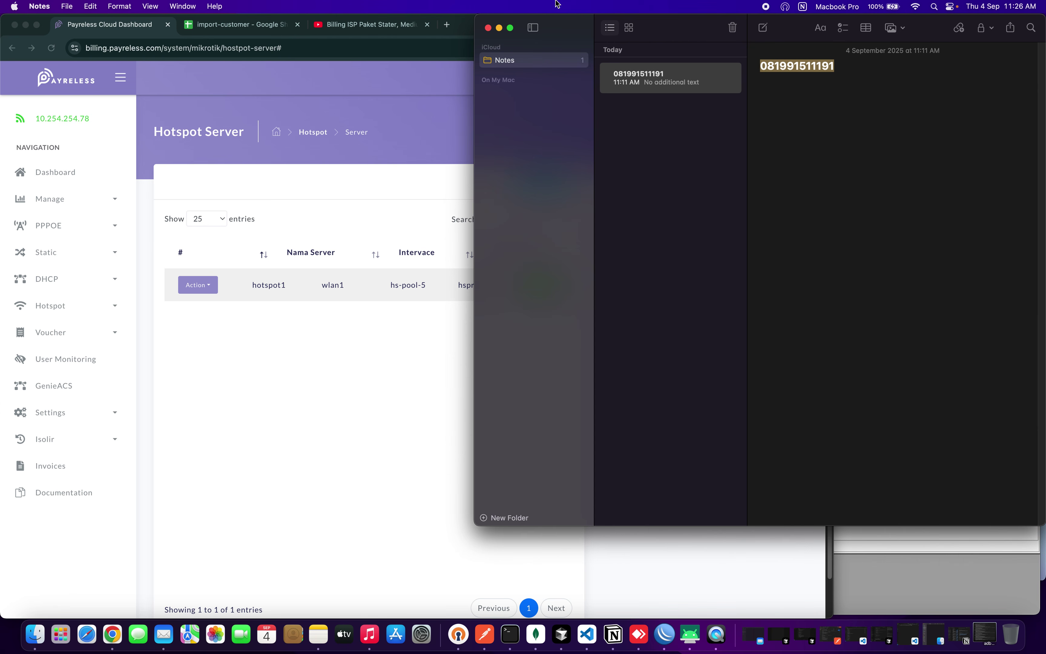
click(500, 28)
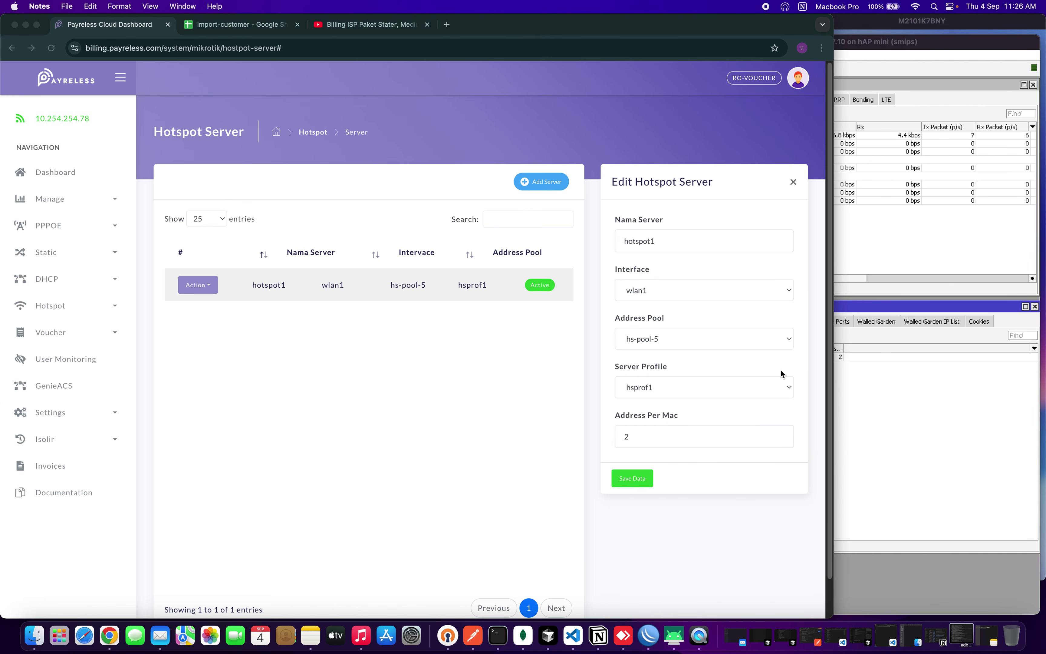
click(768, 336)
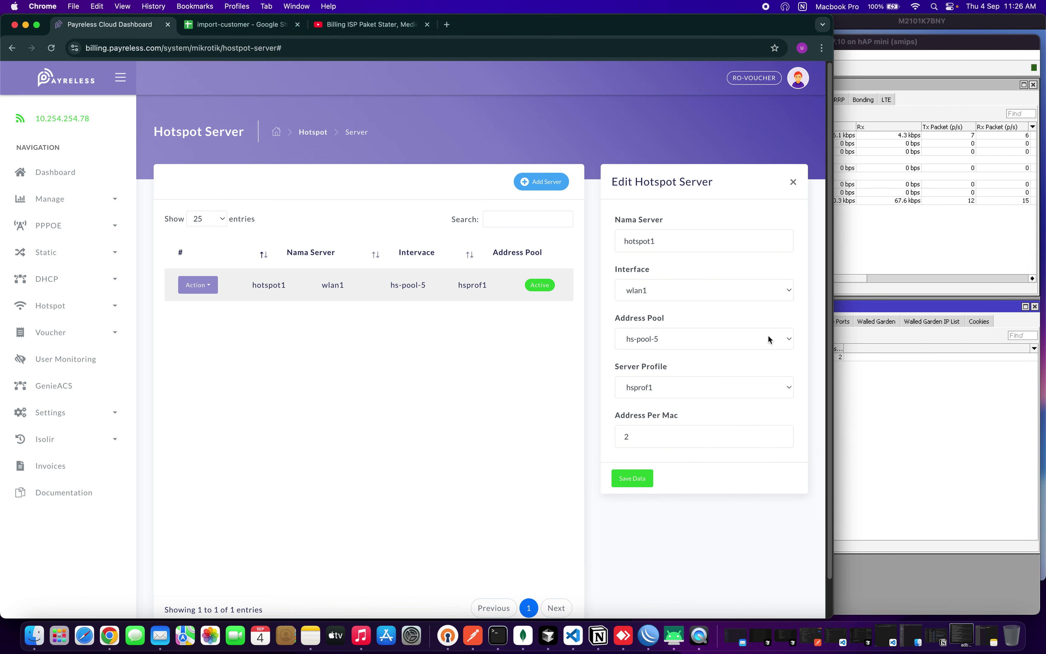
click(789, 340)
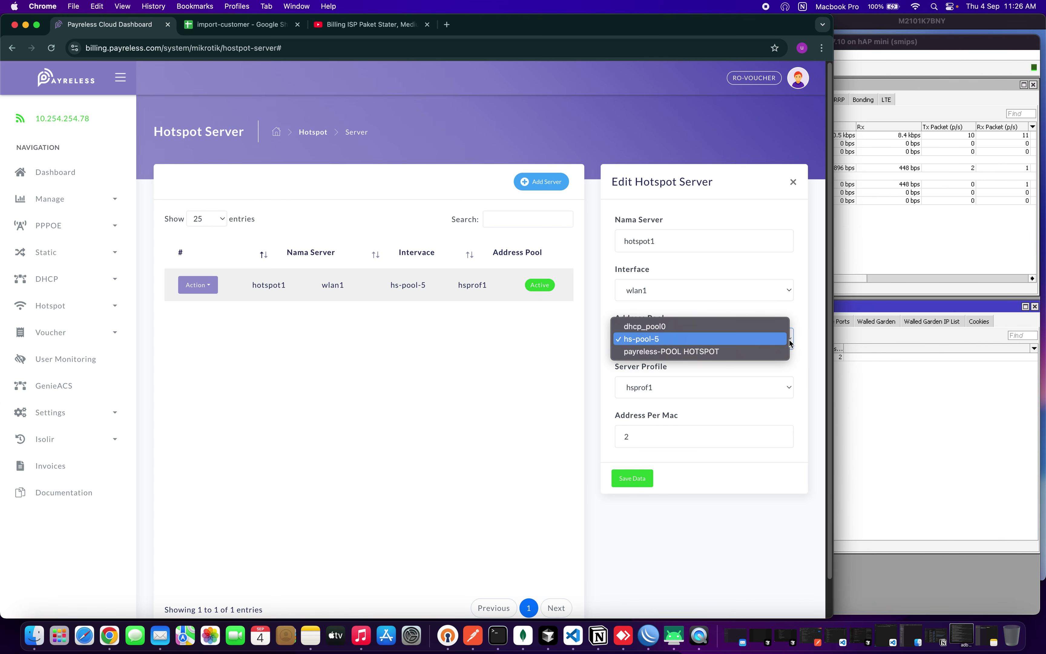
click(755, 351)
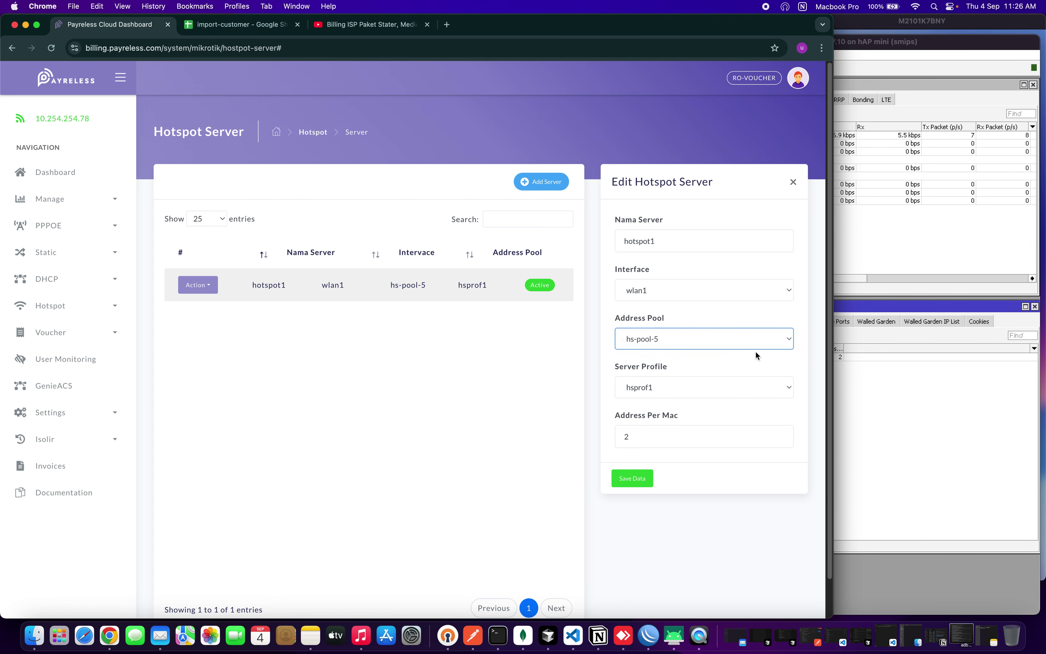
click(786, 390)
click(786, 389)
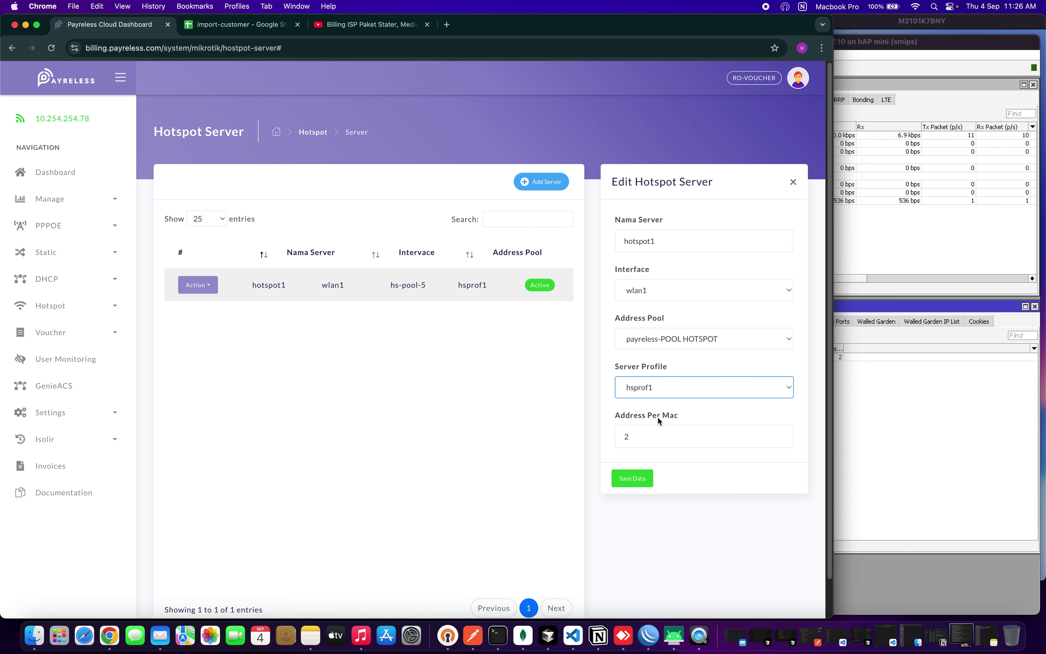
click(637, 475)
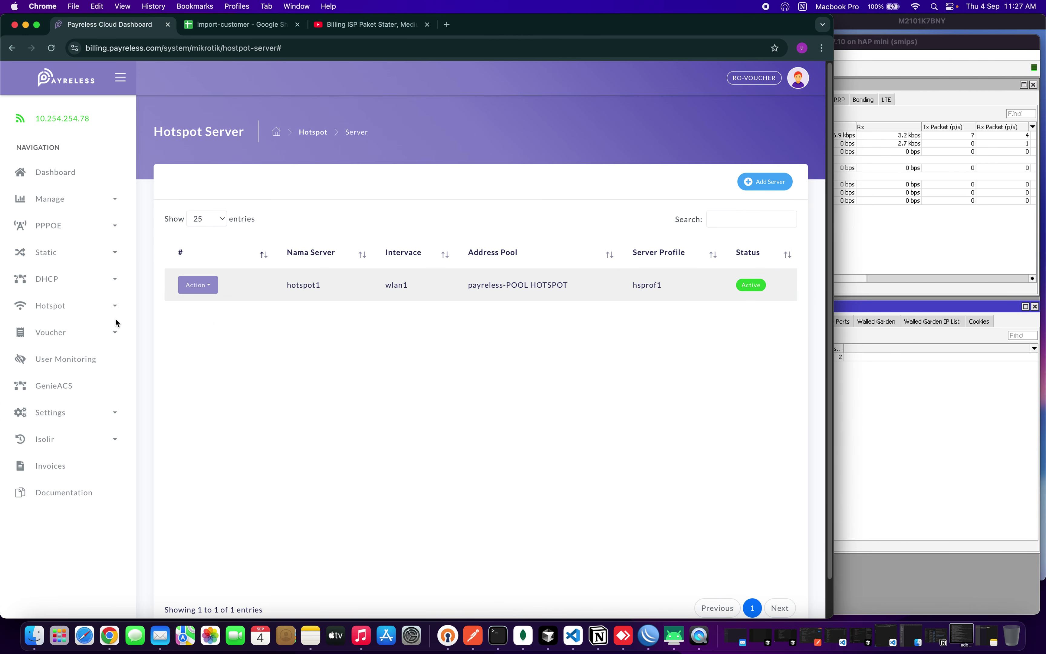
click(112, 308)
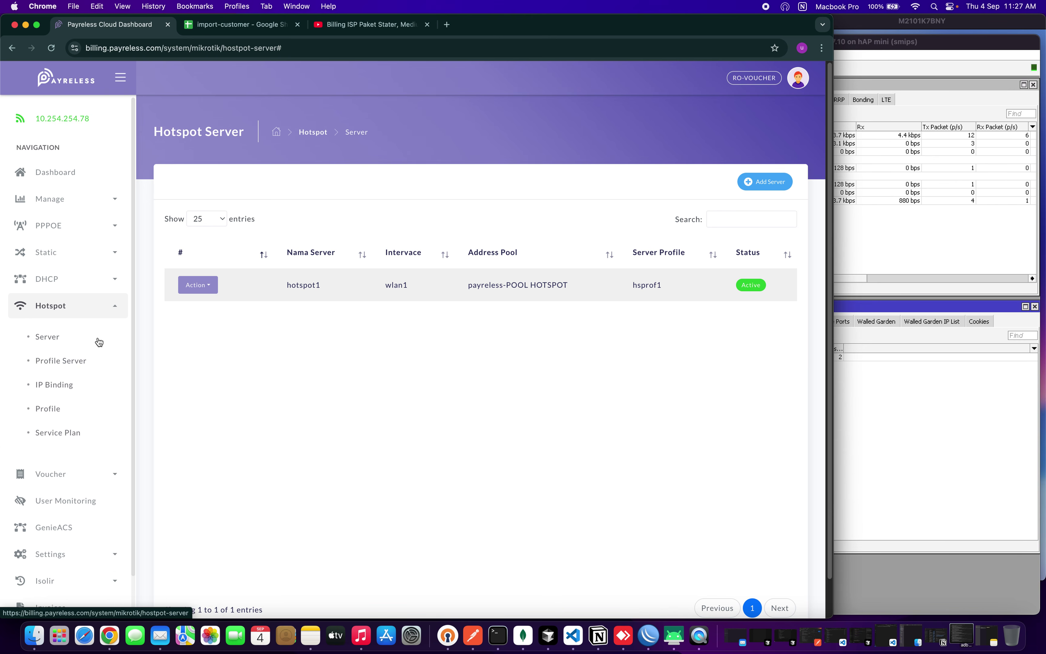
Rename the hsprof1 server profile to peyreless-Payreless-Voucher
click(82, 363)
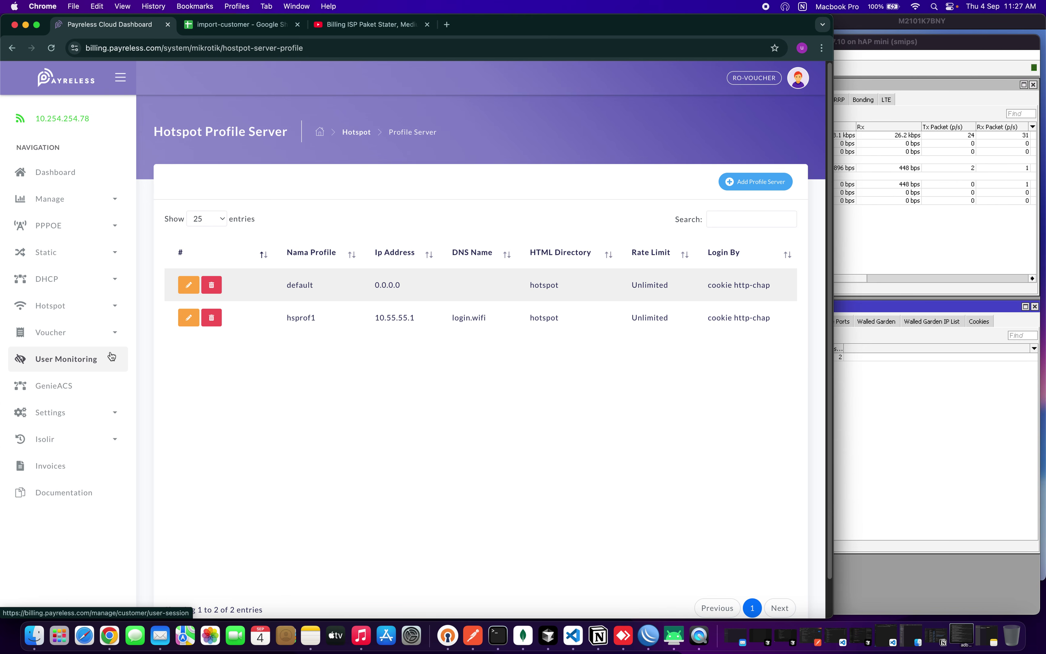
click(186, 320)
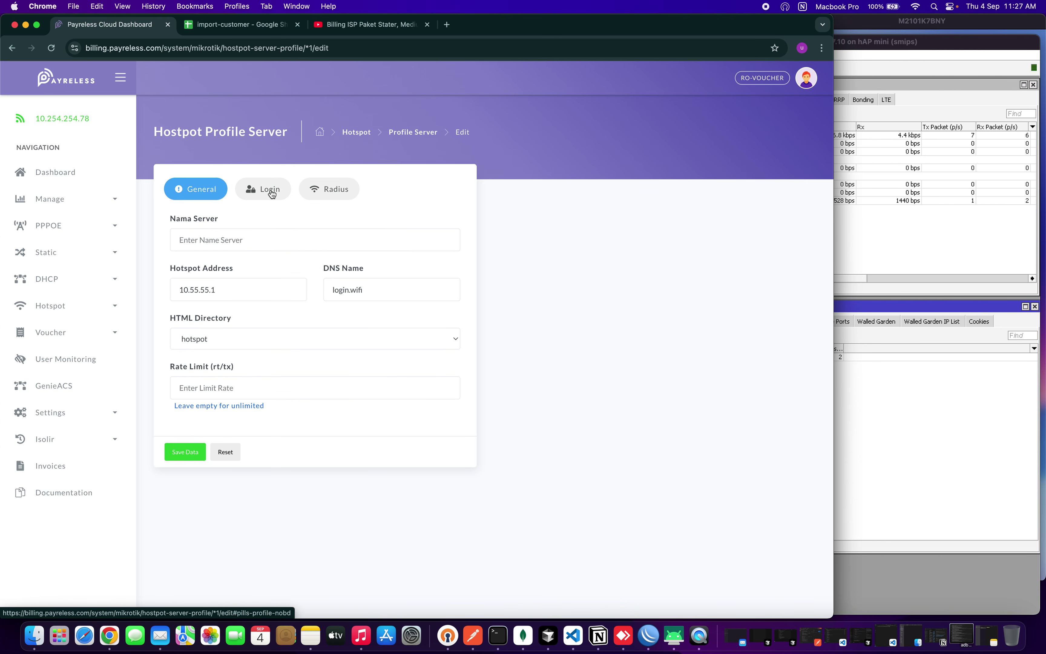
click(245, 239)
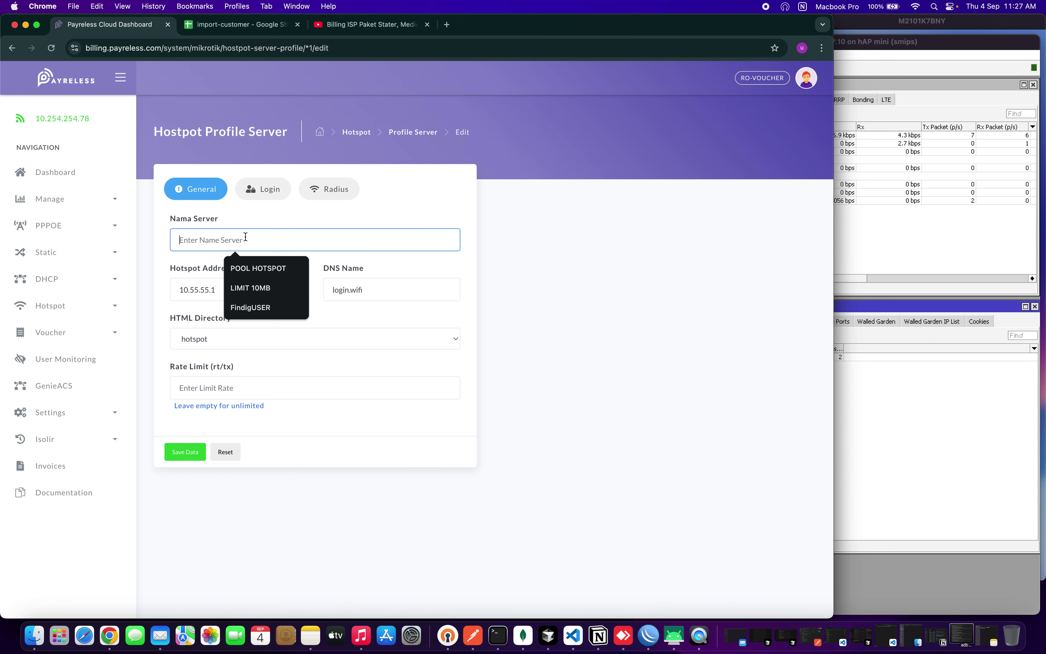
text(Payreless)
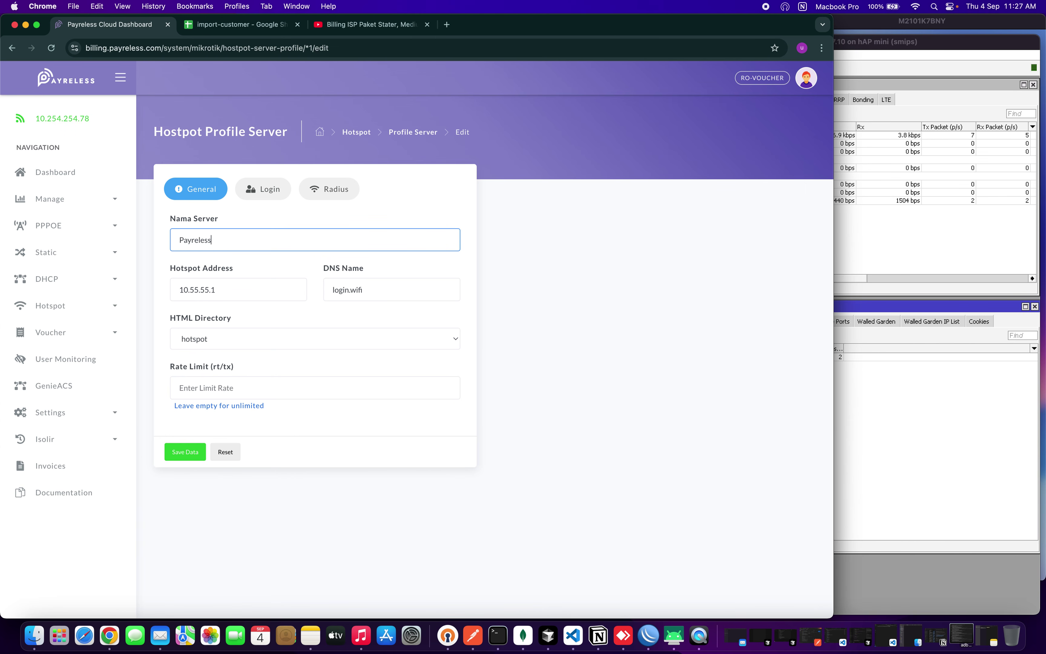
text(-Voucher)
Switch login to HTTP CHAP and HTTP PAP without Cookie, set Radius to YES, and save
click(273, 193)
click(333, 218)
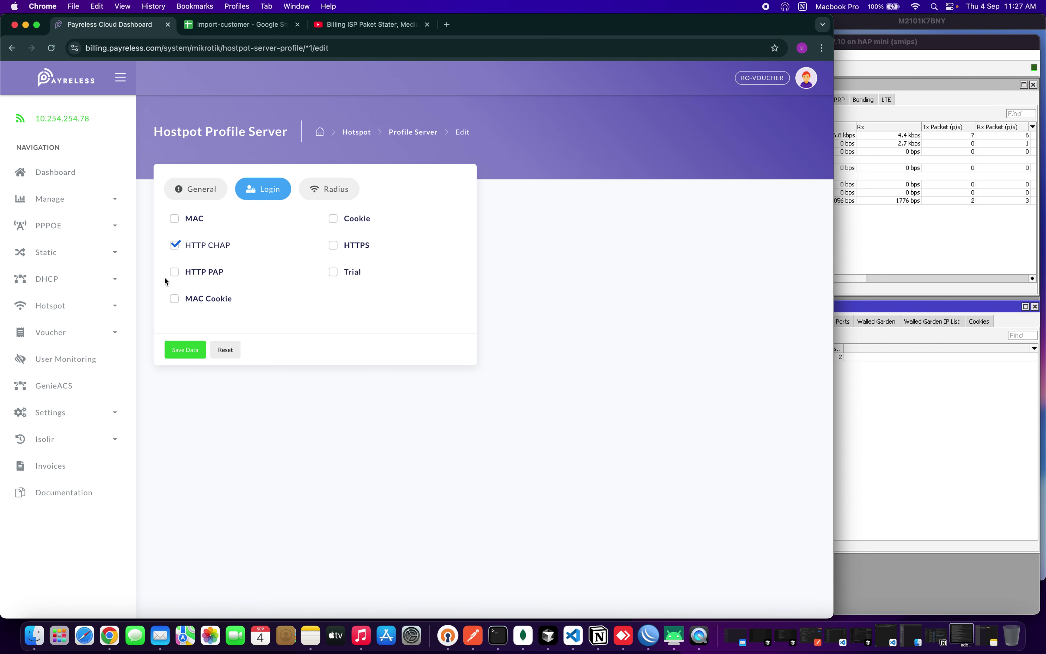
click(174, 274)
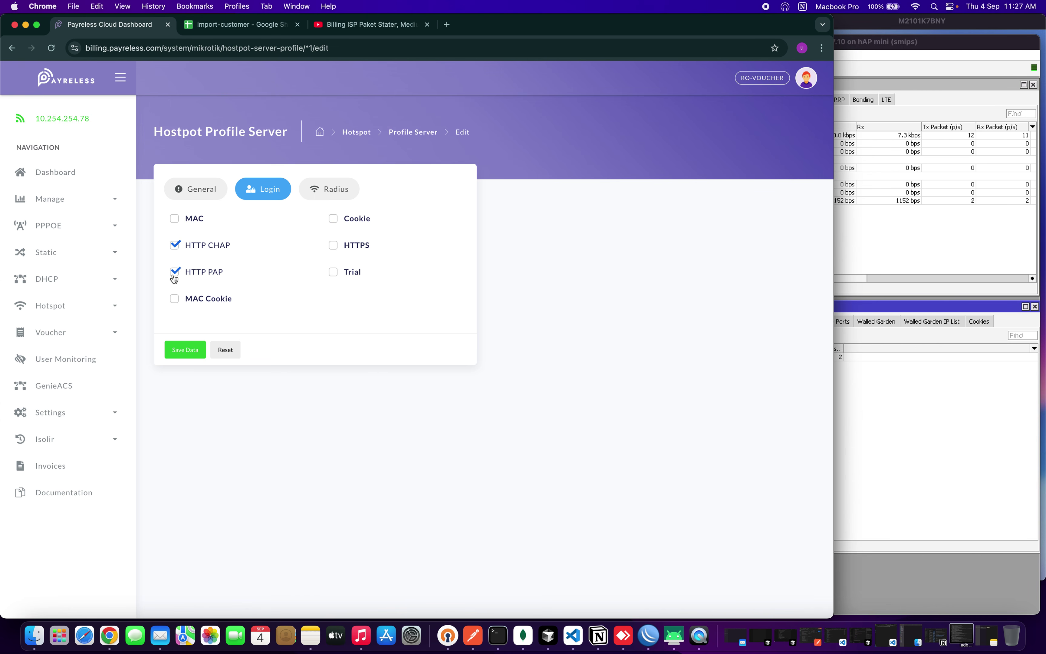
click(320, 190)
click(235, 239)
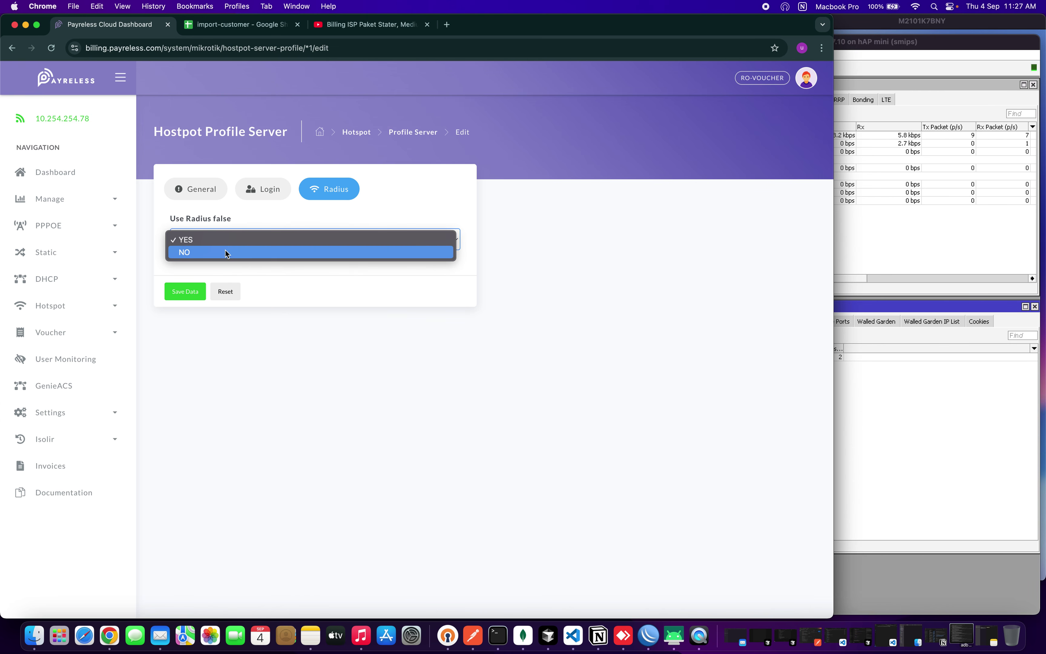
click(217, 242)
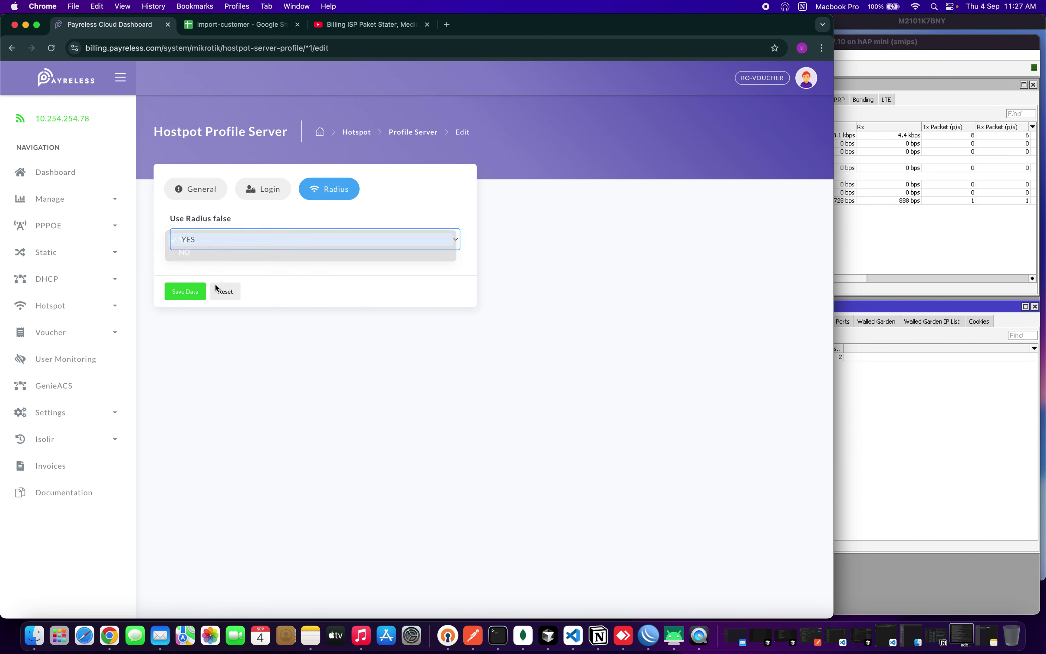
click(190, 296)
click(900, 425)
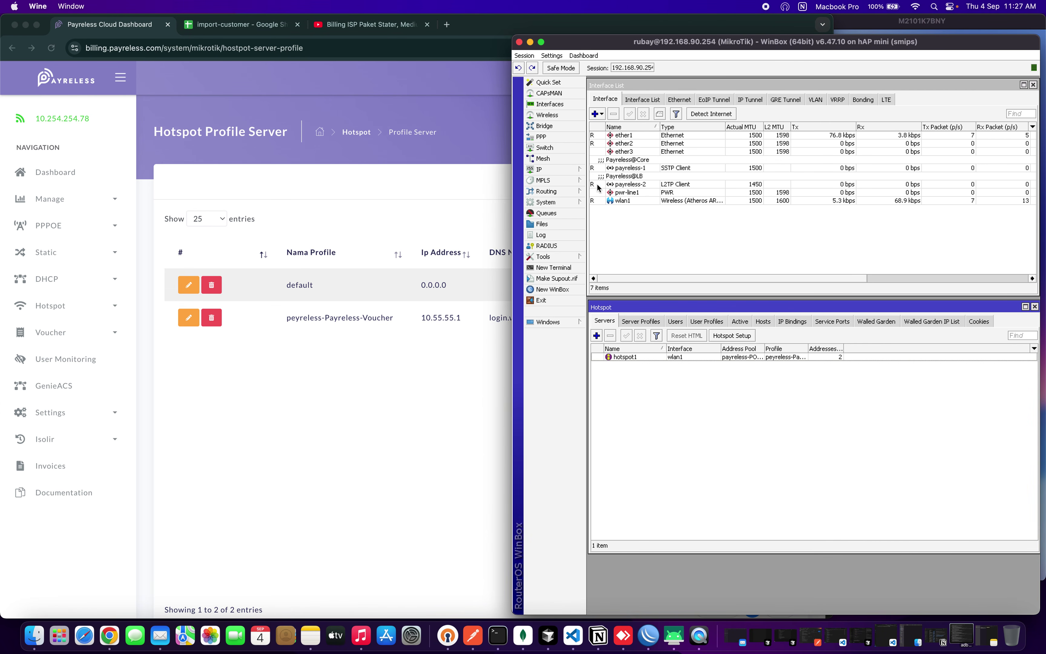
Open the peyreless-Payreless-Voucher profile from WinBox's hotspot Server Profiles list
click(711, 322)
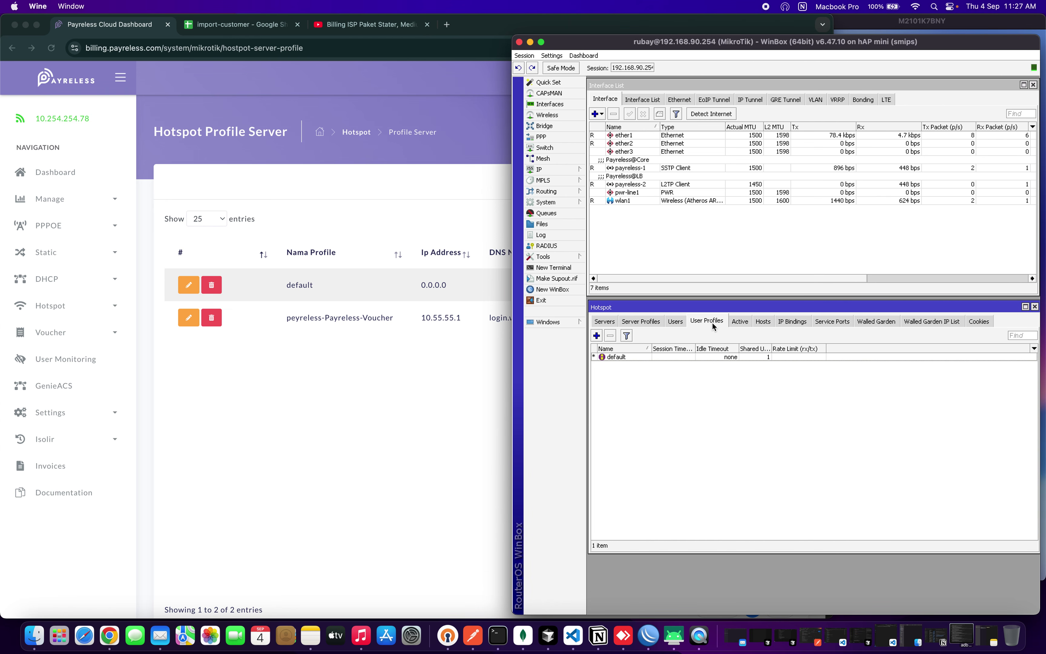
click(657, 322)
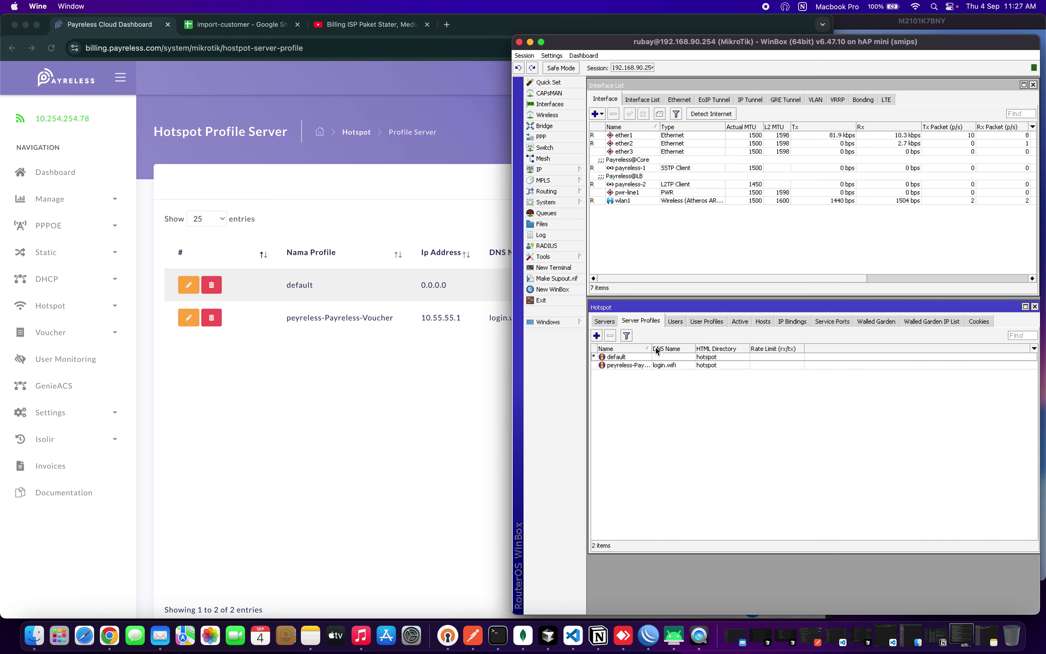
click(632, 364)
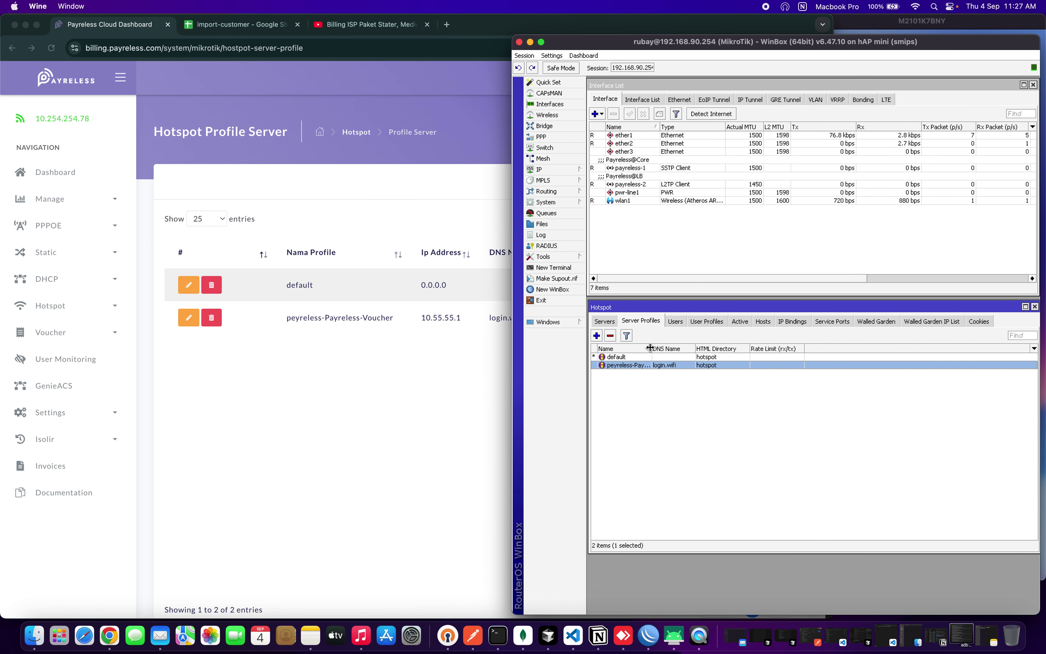
drag(650, 347, 690, 342)
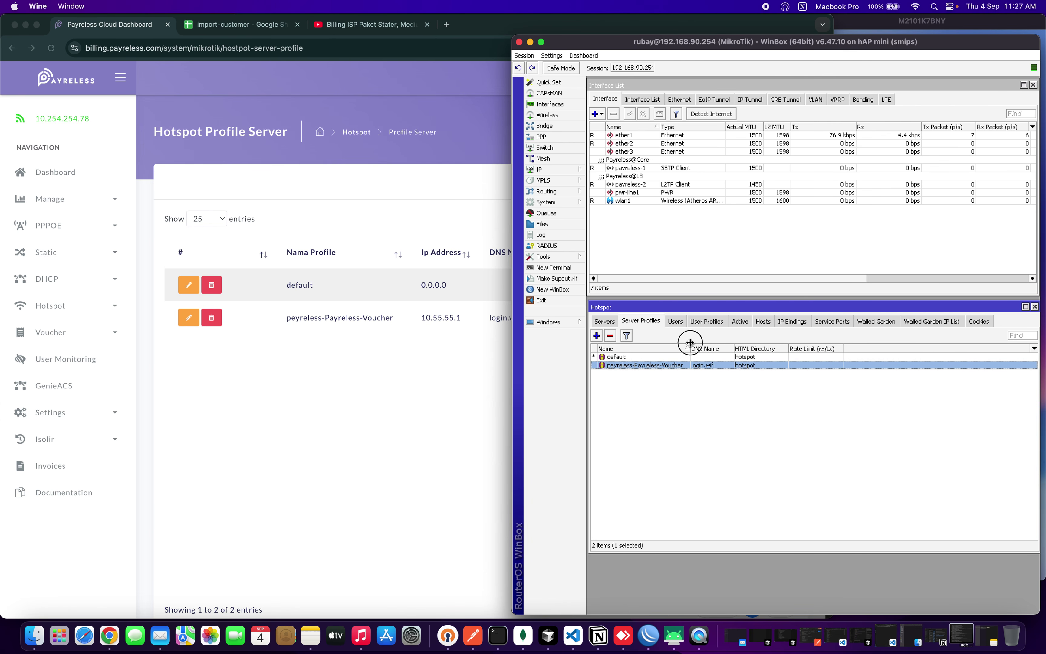
double_click(667, 365)
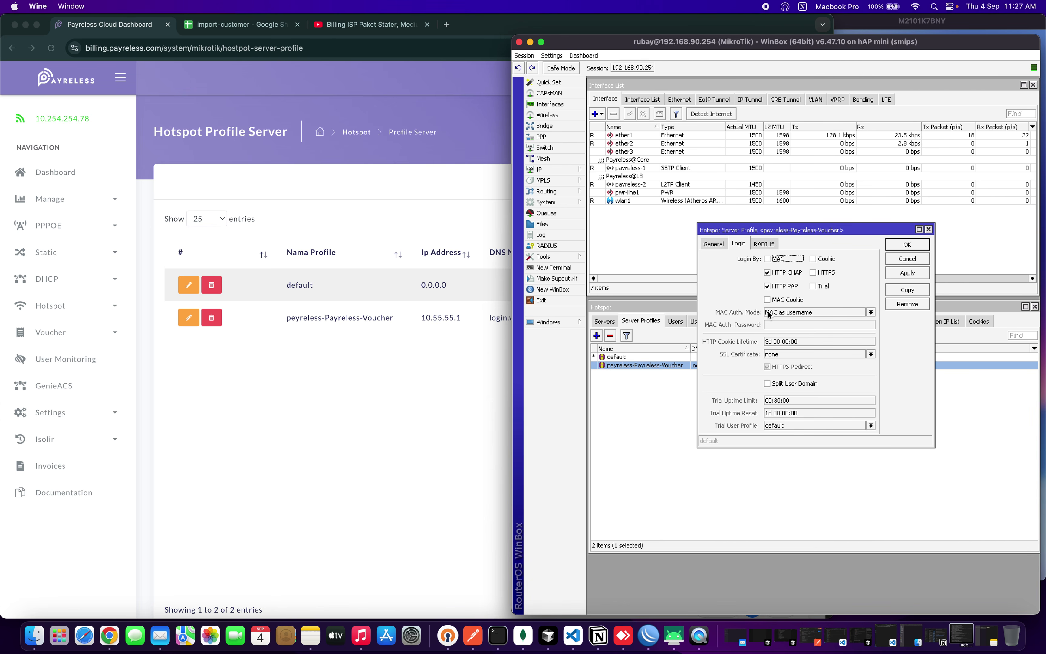
Set the profile's RADIUS Interim Update to 00:00:00
click(762, 244)
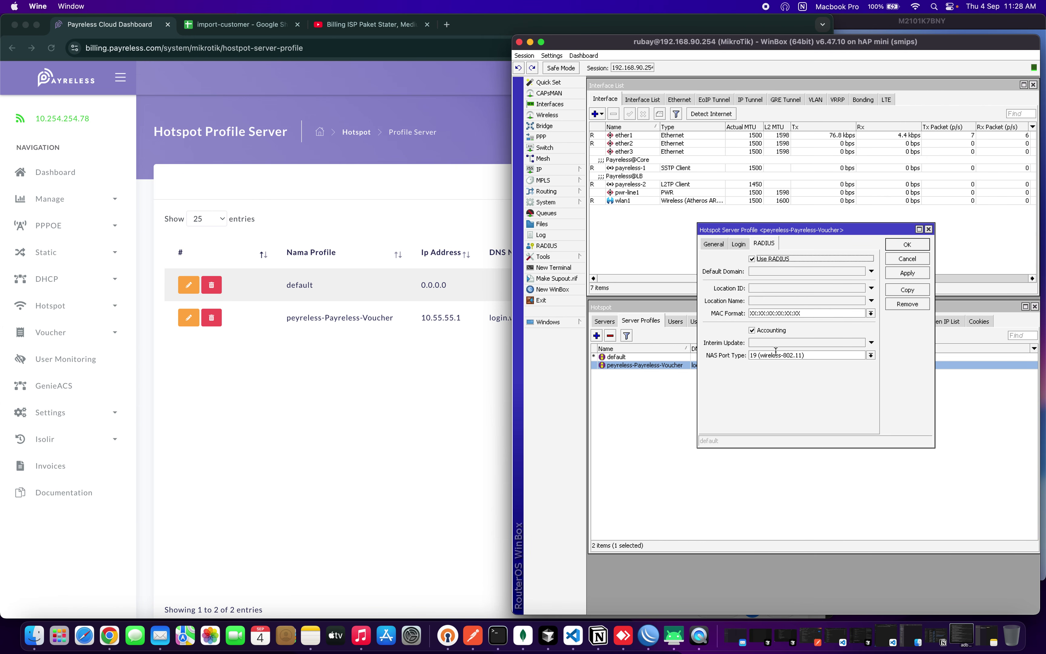
click(764, 343)
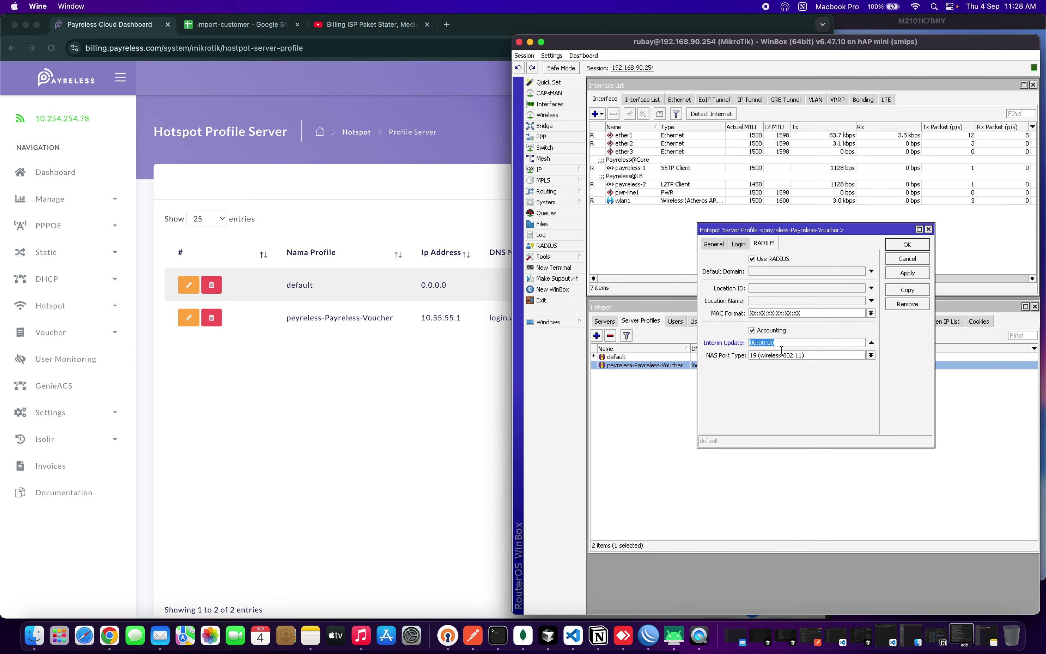
click(764, 342)
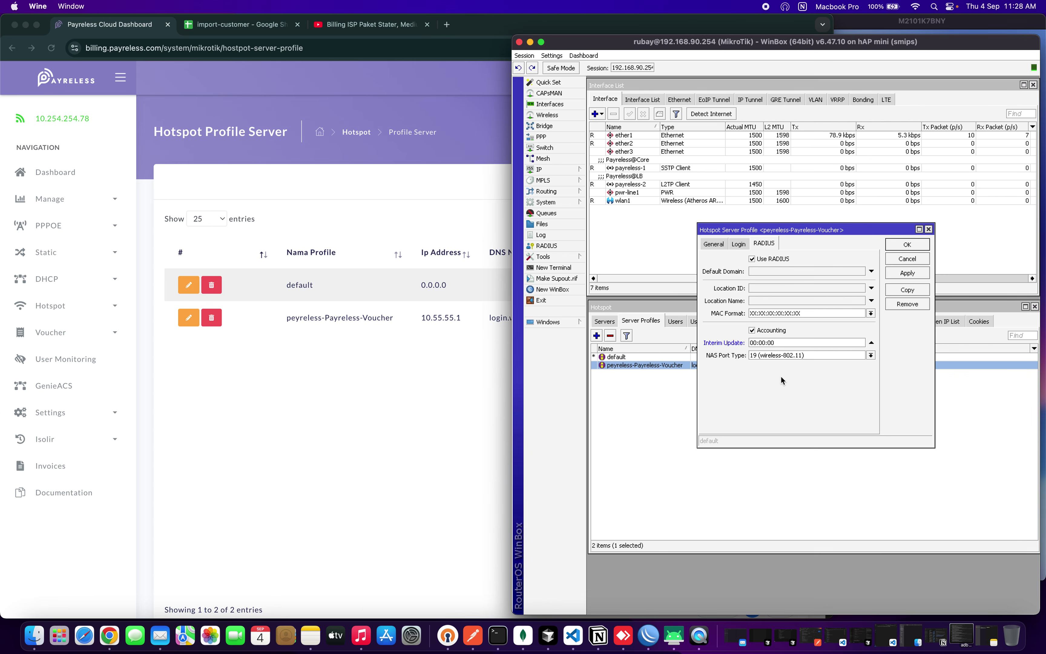
Finish the RADIUS interim update at 00:05:00 and apply the hotspot server profile
key(BackSpace)
click(907, 245)
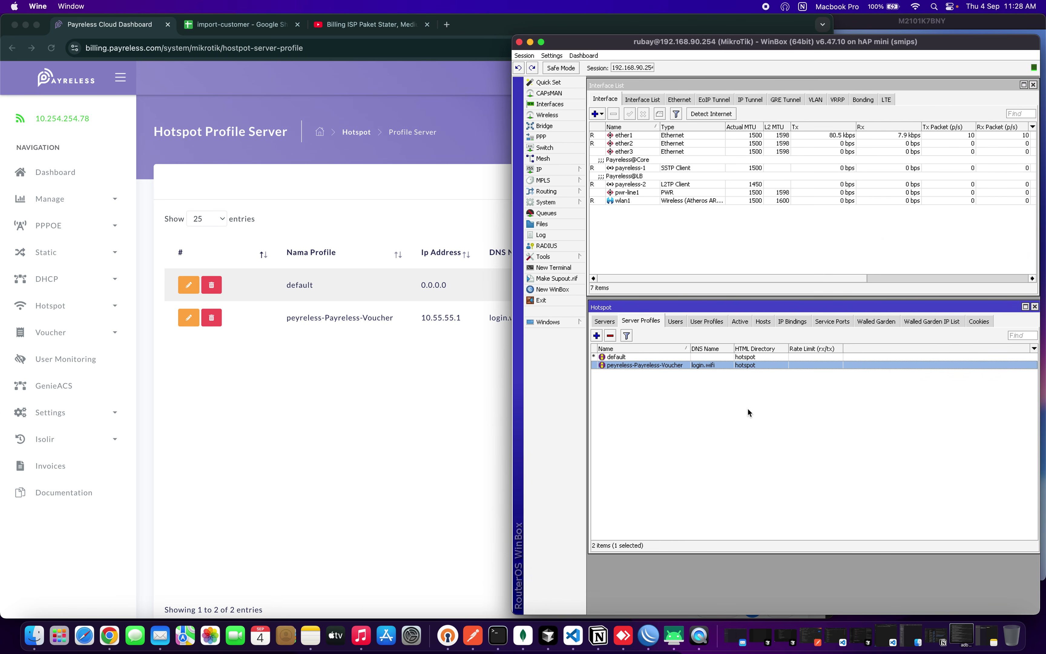
click(364, 435)
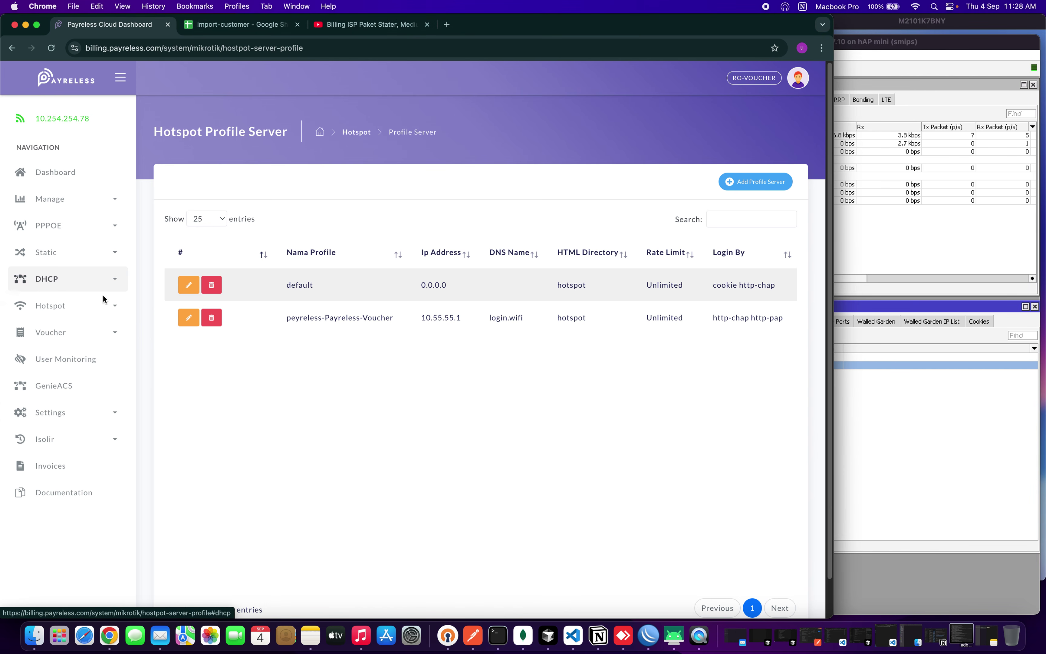
Open a blank new voucher profile form from the Voucher > Profile list
click(109, 315)
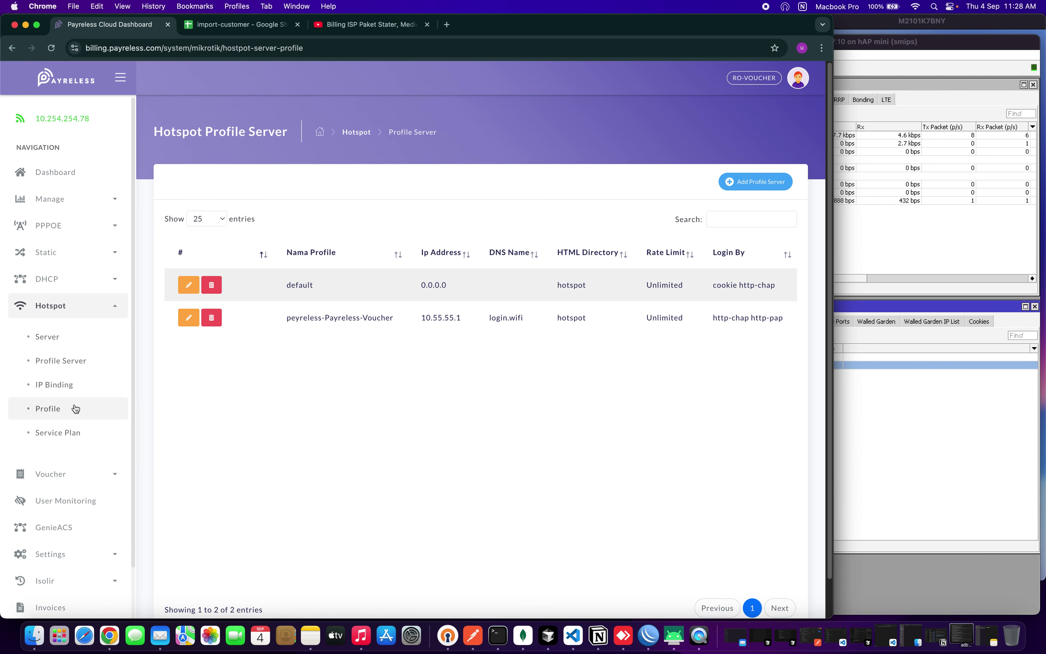
click(97, 312)
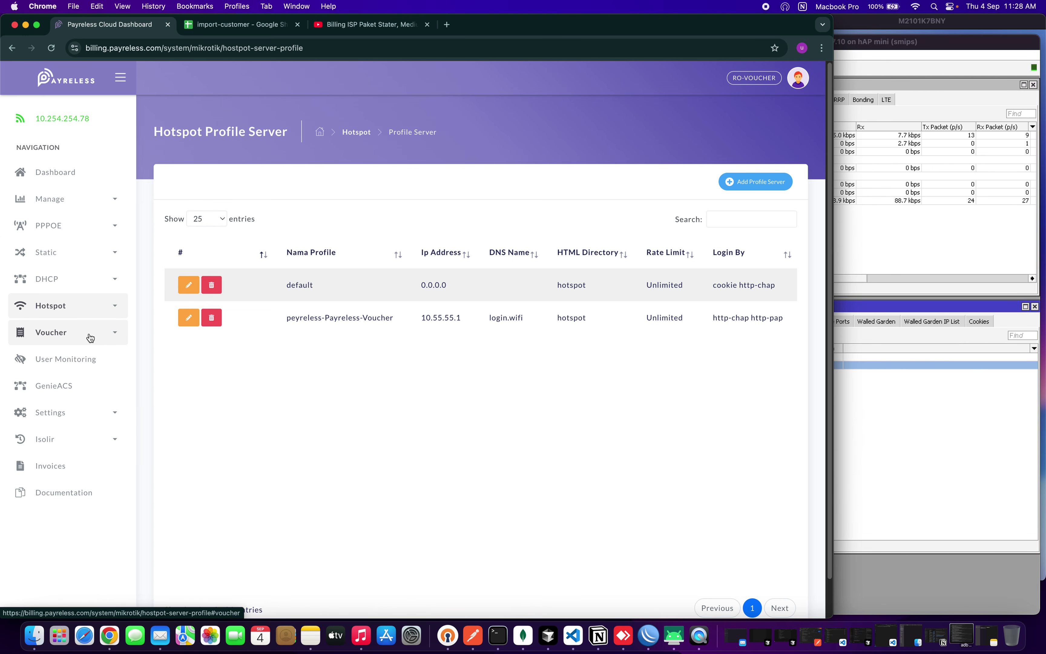
click(90, 338)
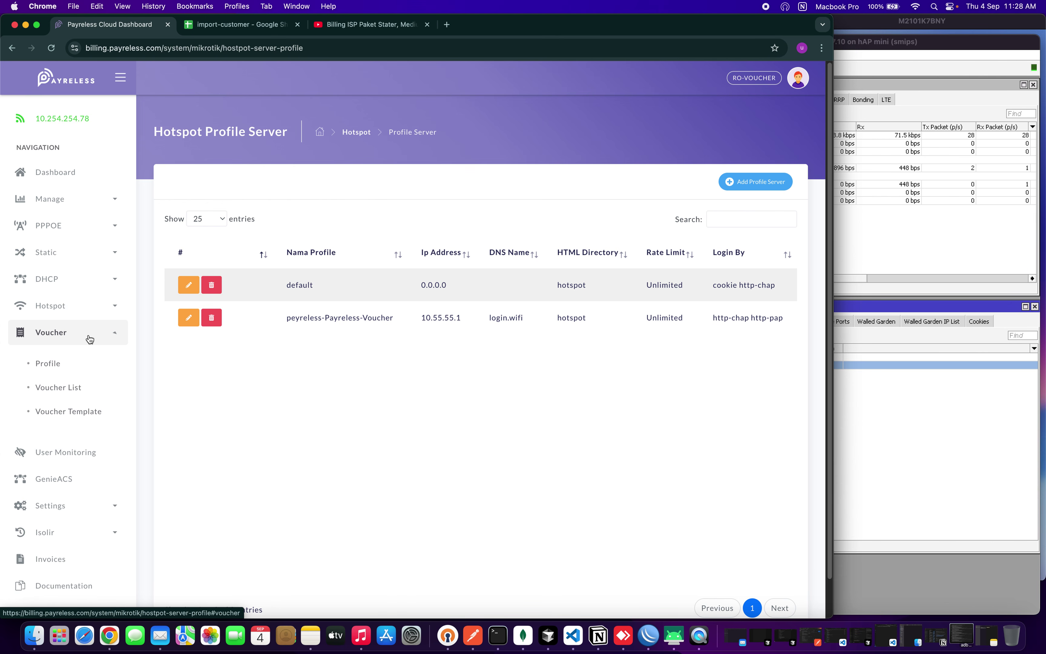
click(61, 367)
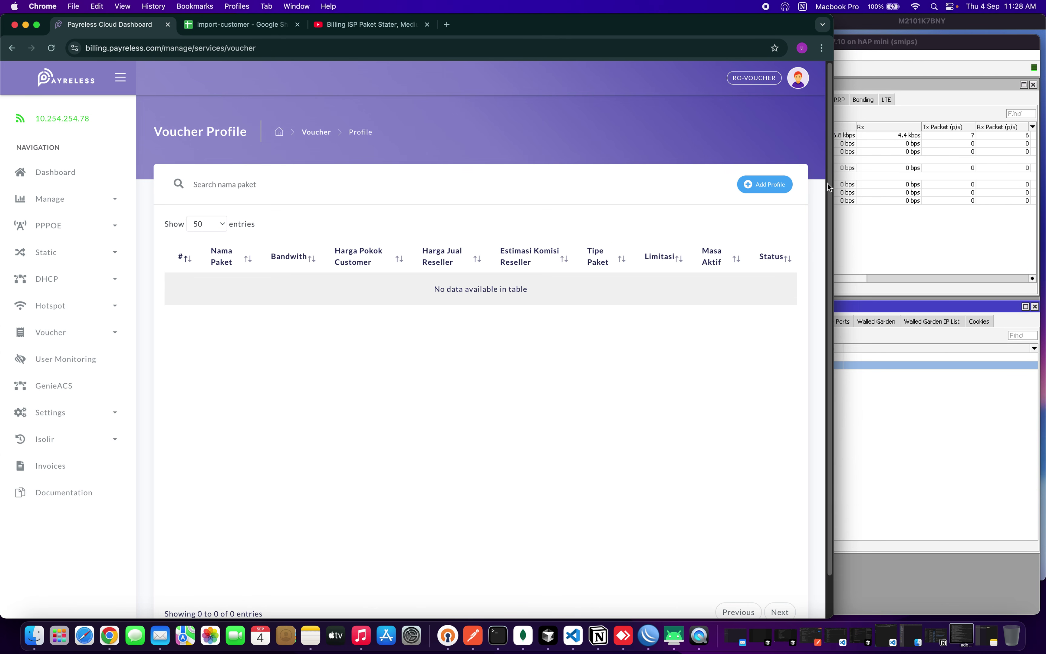
click(773, 185)
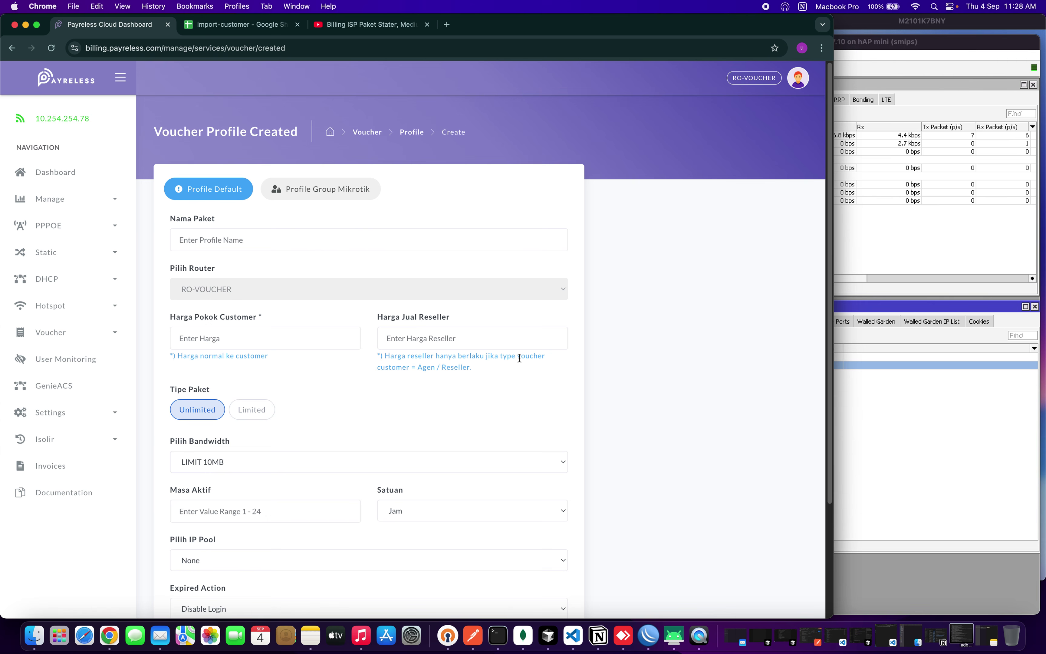
Name the profile 'Paket 10MB' with customer price 5000 and reseller price 4000
click(267, 240)
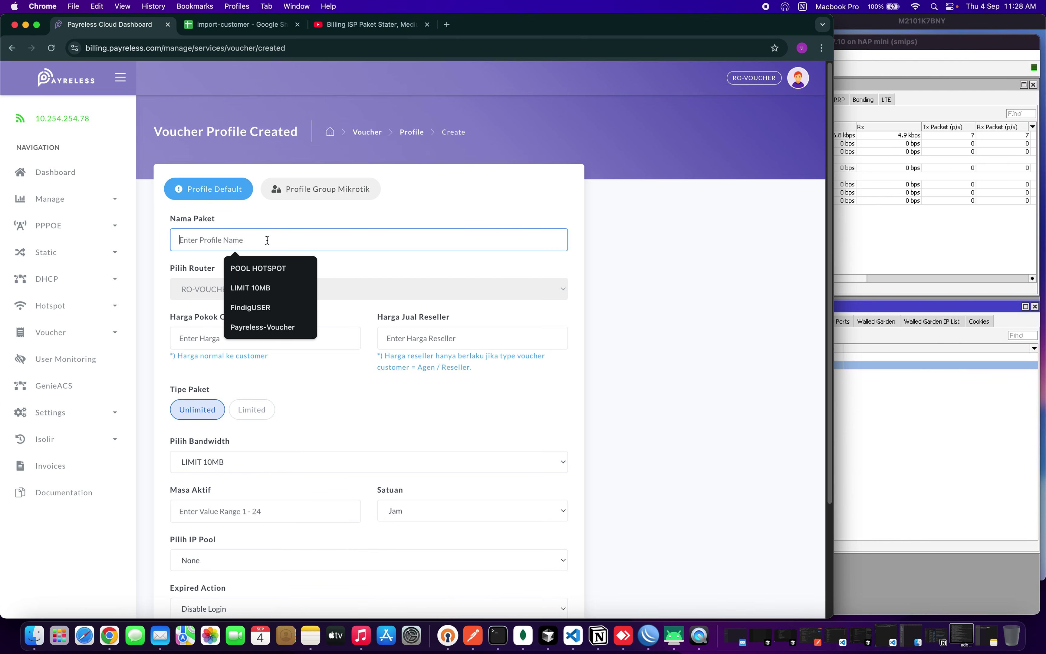
text(Pa)
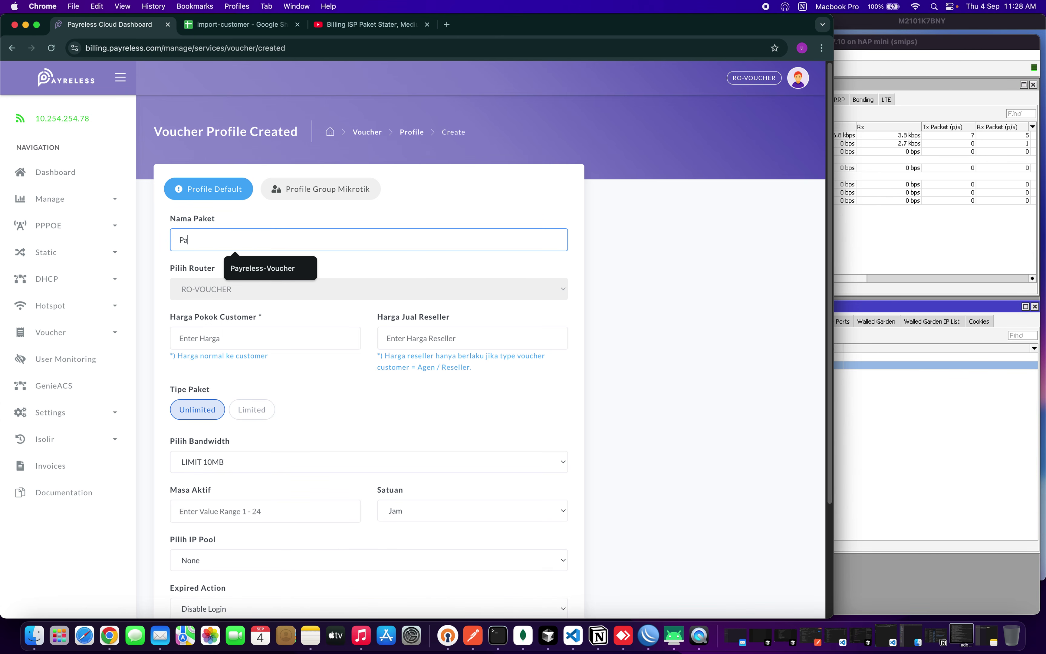
text(ket 10MB)
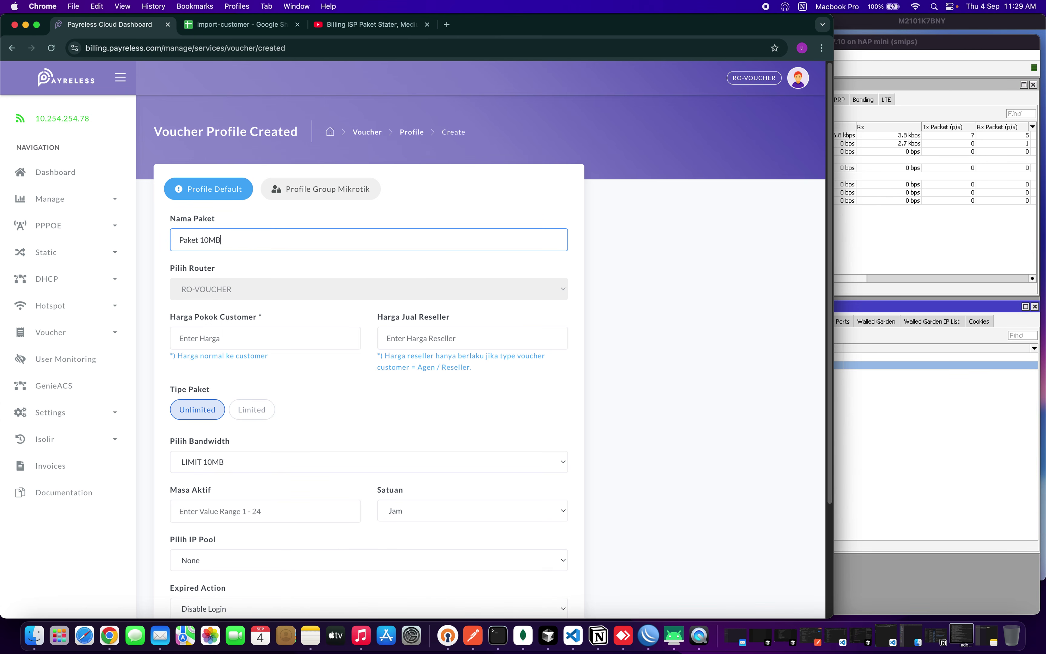
click(240, 338)
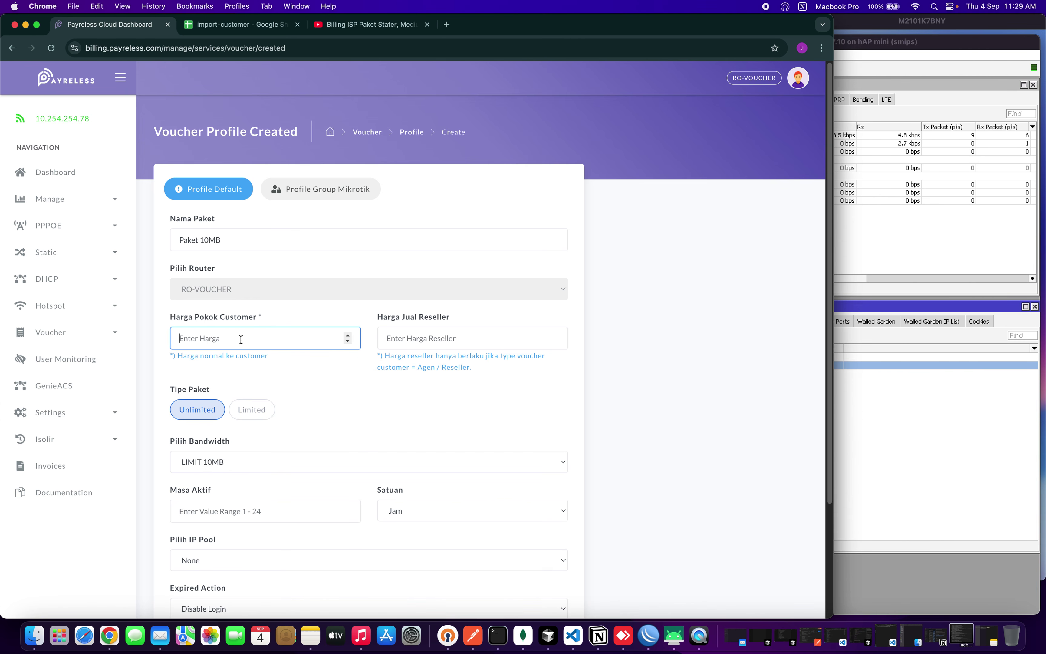
text(5000)
click(445, 342)
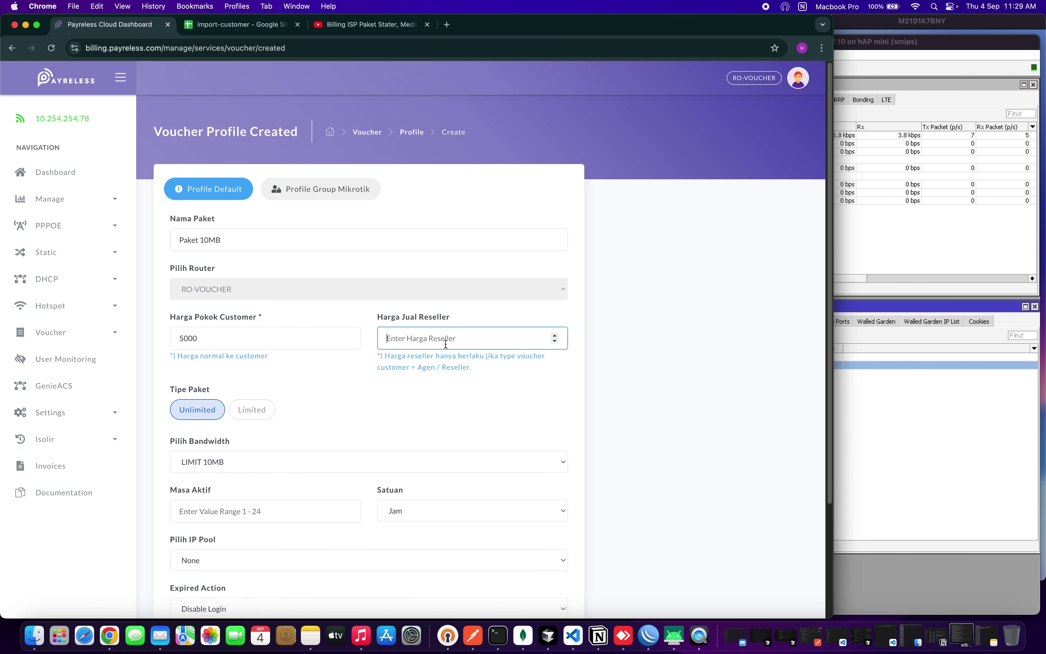
text(4000)
click(508, 388)
scroll(508, 388, down, 5)
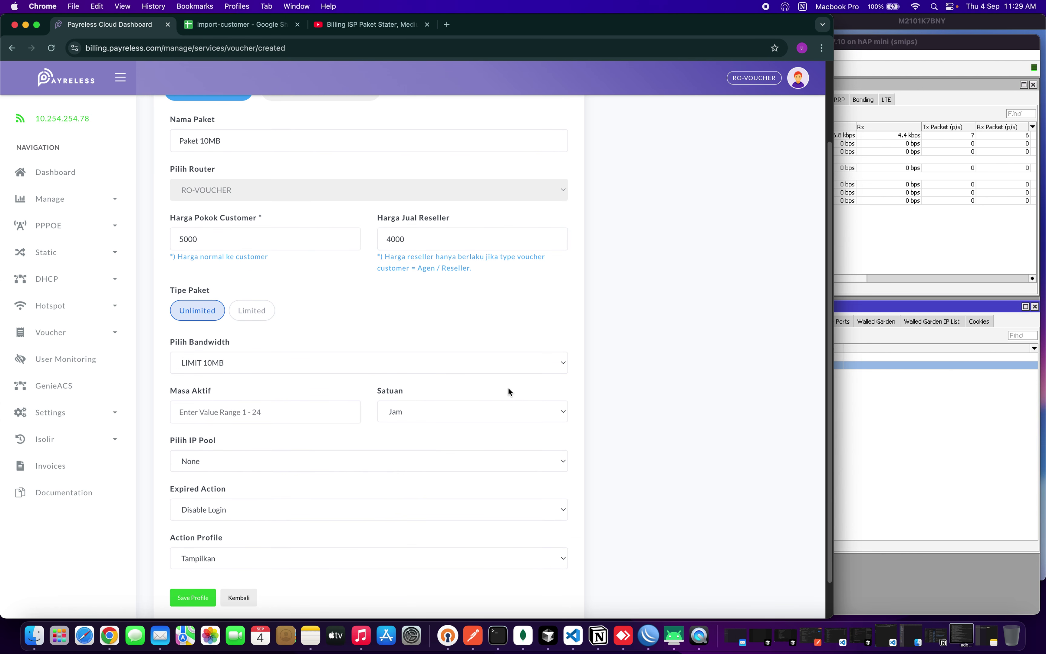
scroll(377, 366, down, 1)
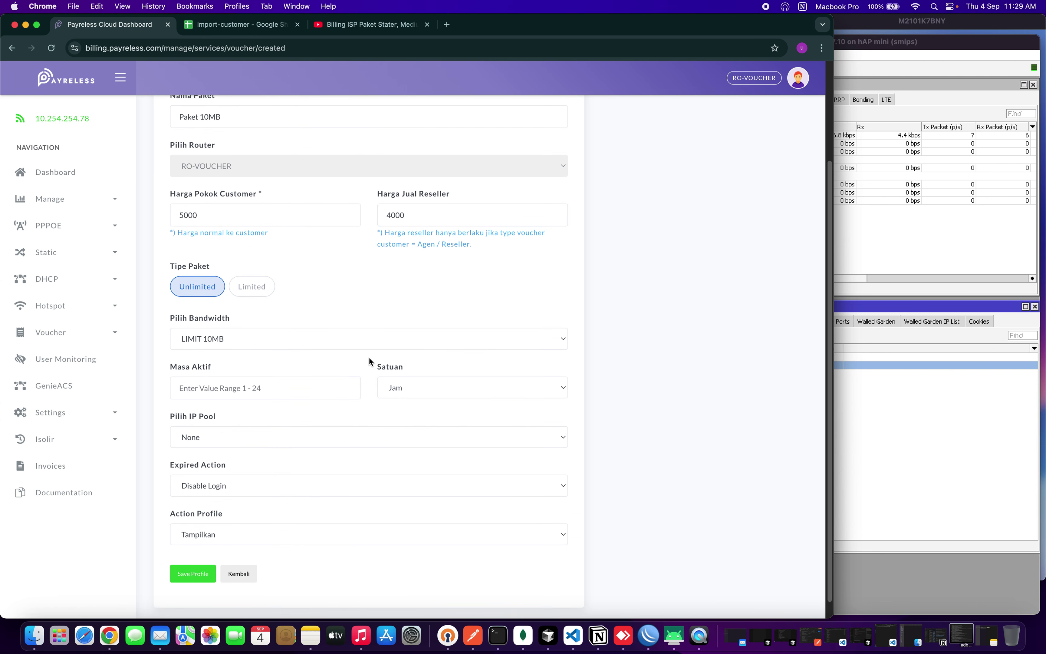
Set bandwidth to LIMIT 10MB and the active duration to 1 hour
click(349, 339)
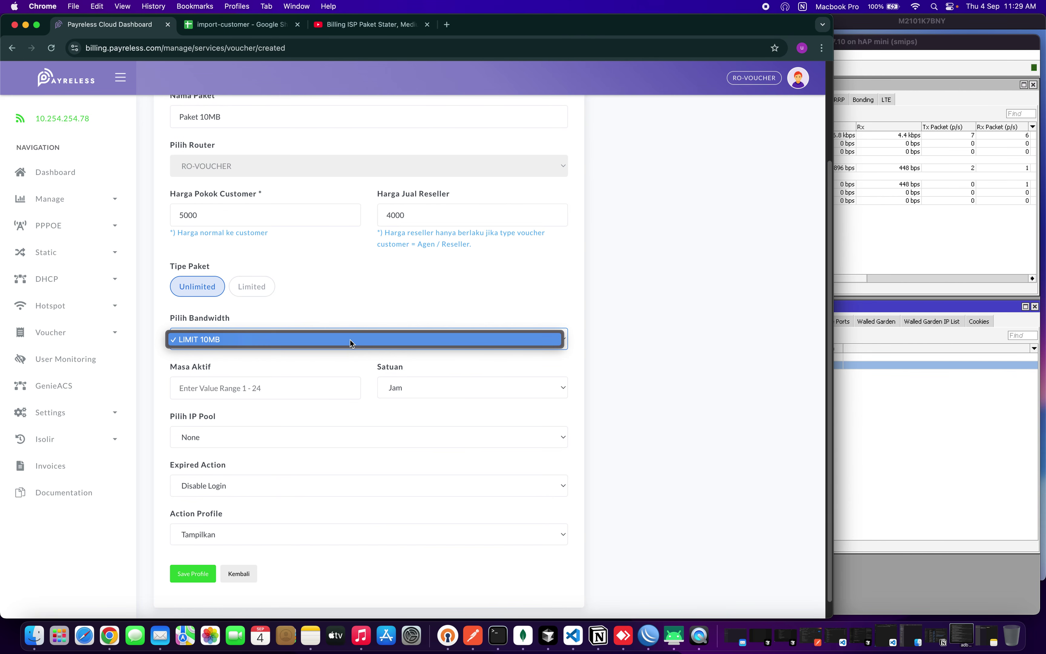
click(251, 388)
click(250, 387)
text(1)
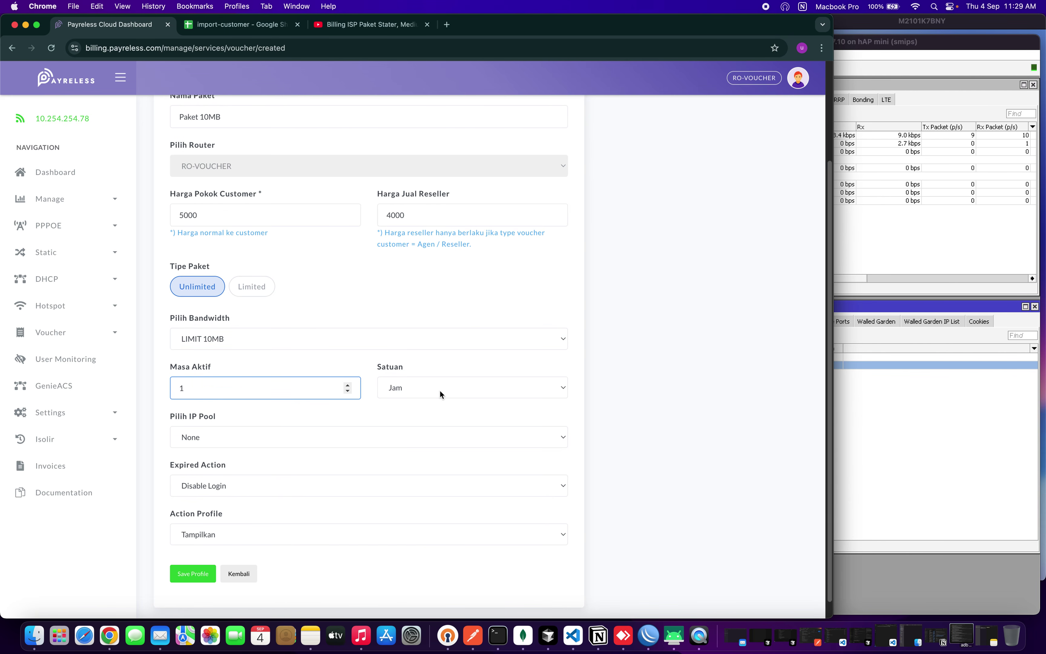
click(439, 390)
click(419, 391)
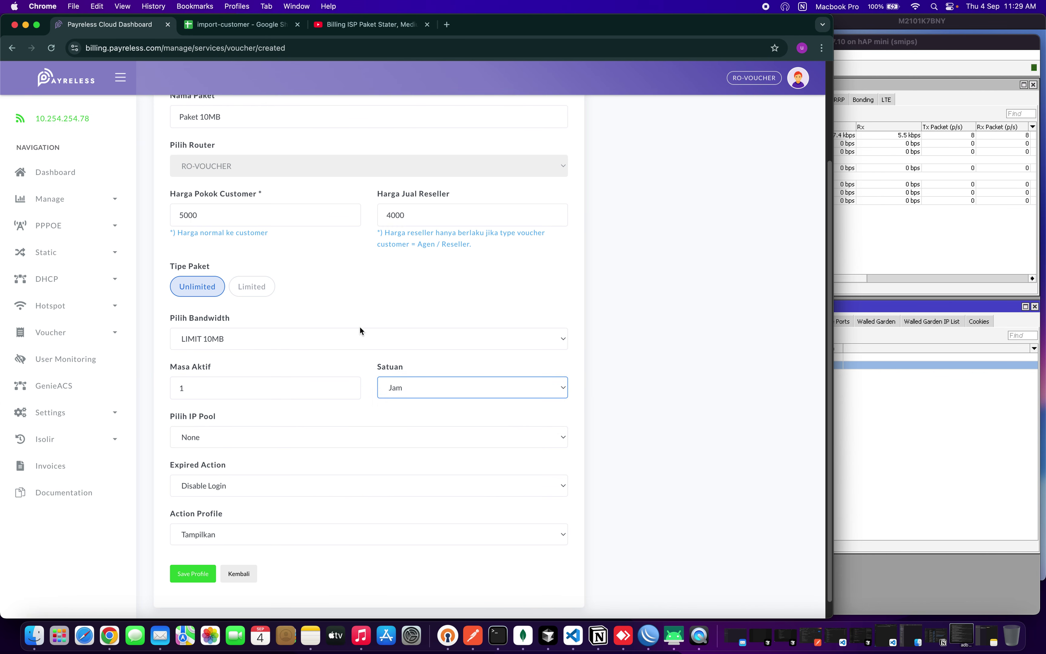
click(362, 310)
scroll(362, 310, down, 1)
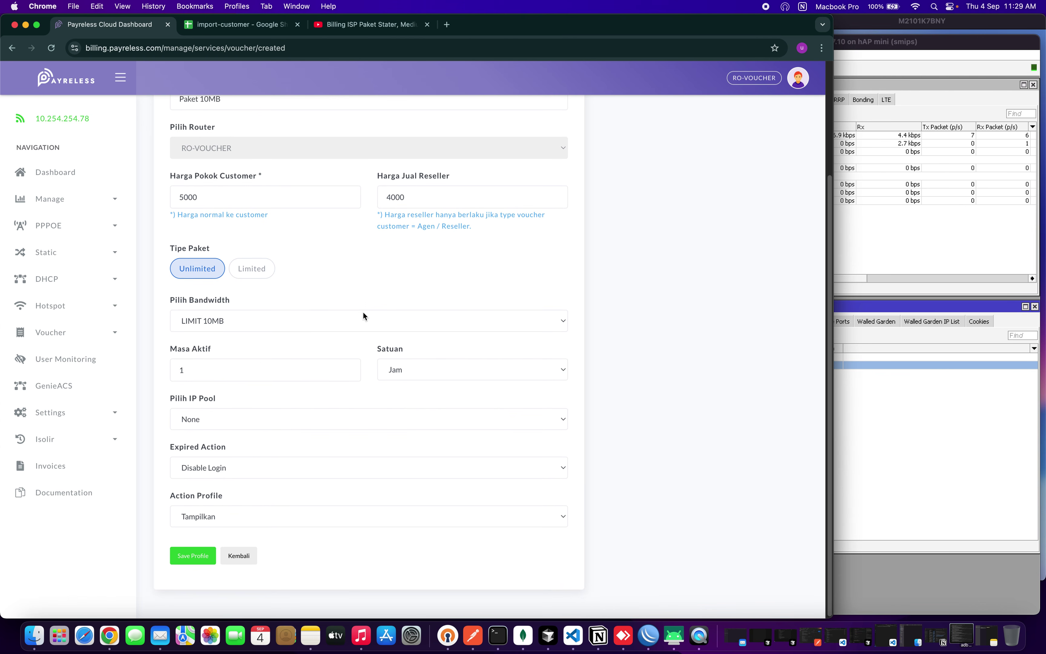
Assign IP pool POOL HOTSPOT, redirect expired vouchers to Isolir, keep Tampilkan, and save the profile
click(288, 418)
click(292, 432)
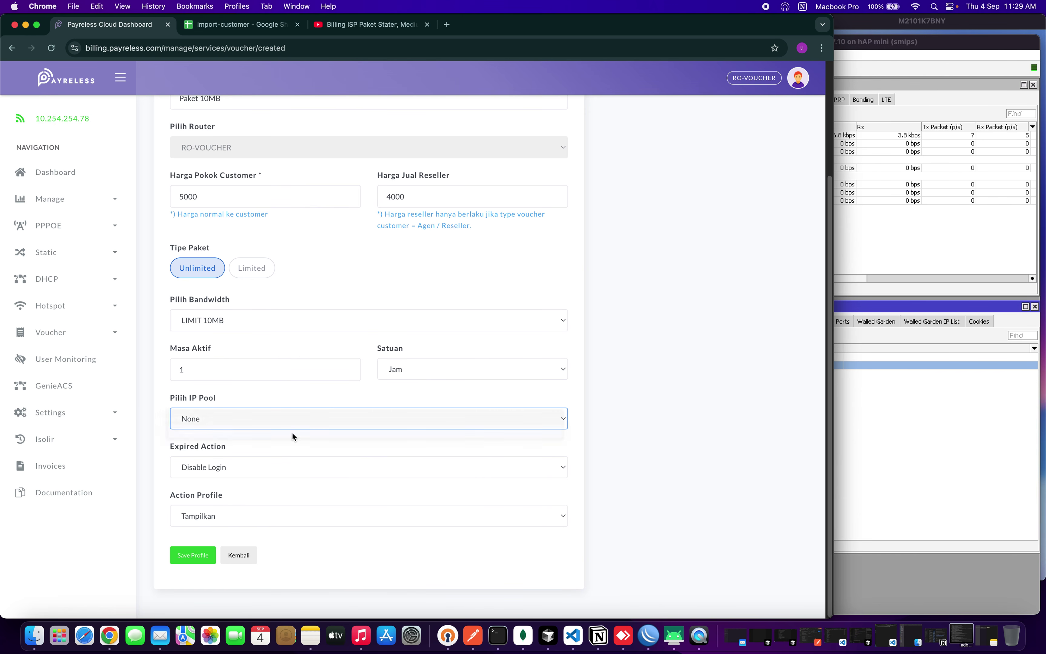
click(270, 469)
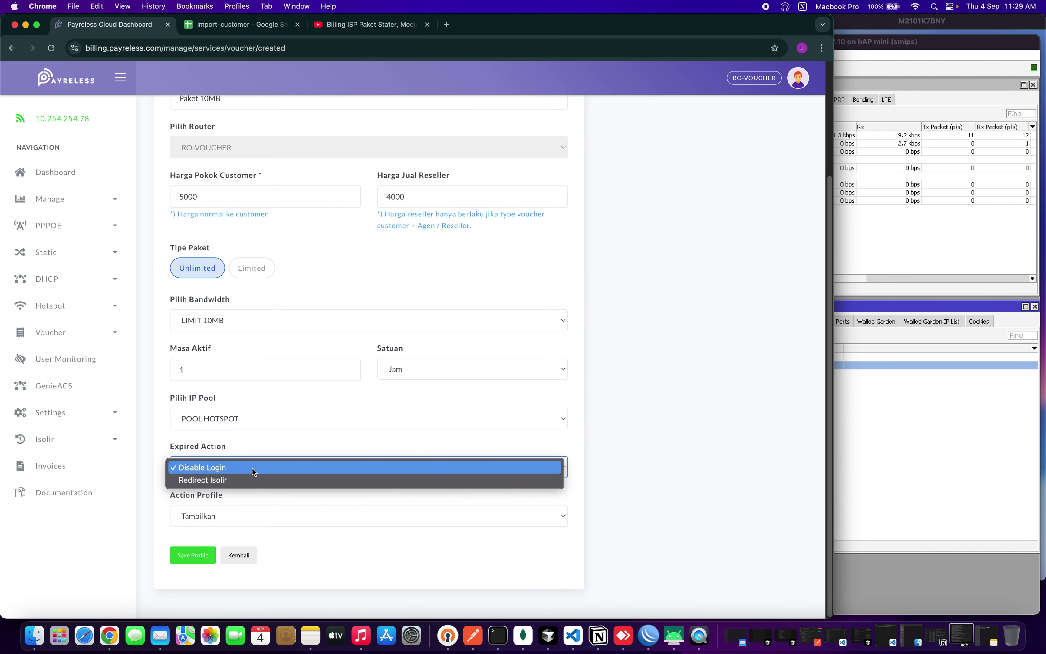
click(209, 484)
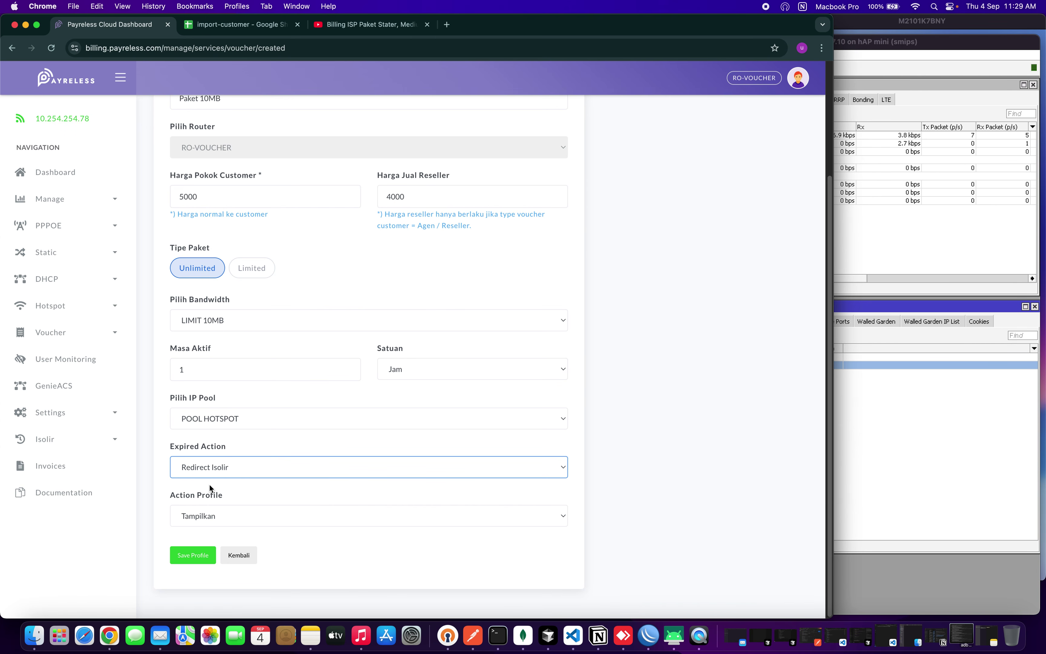
click(228, 518)
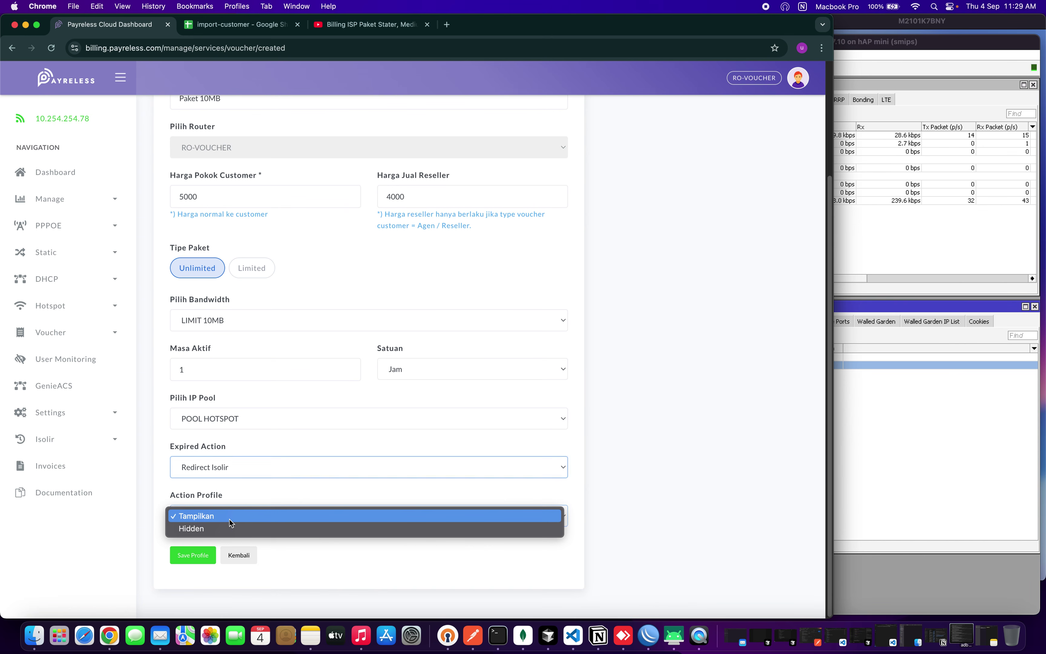
click(227, 517)
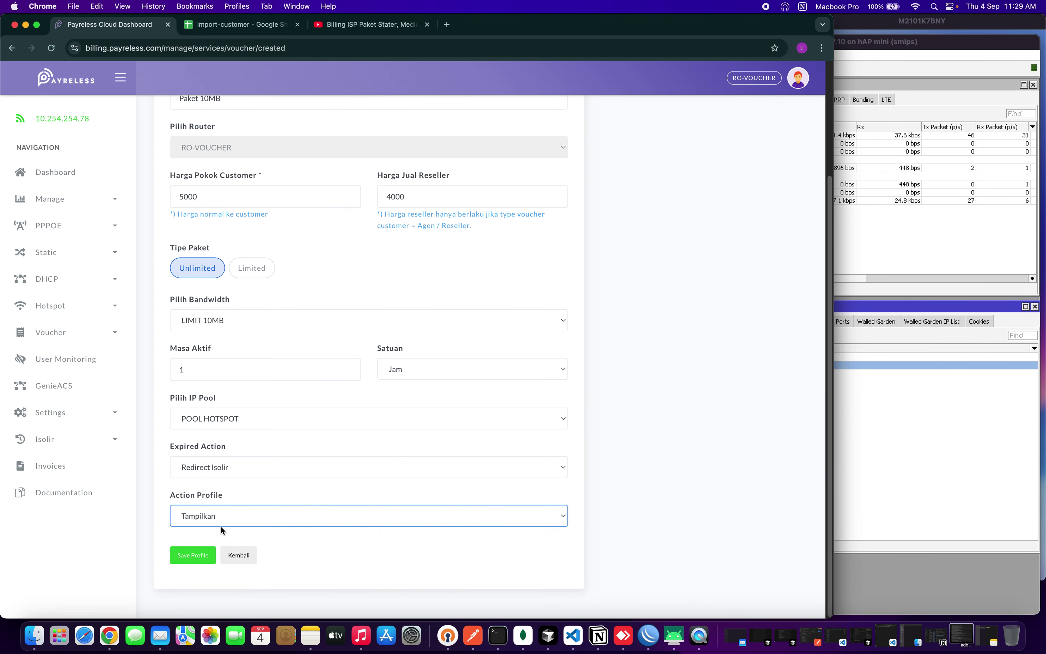
click(192, 556)
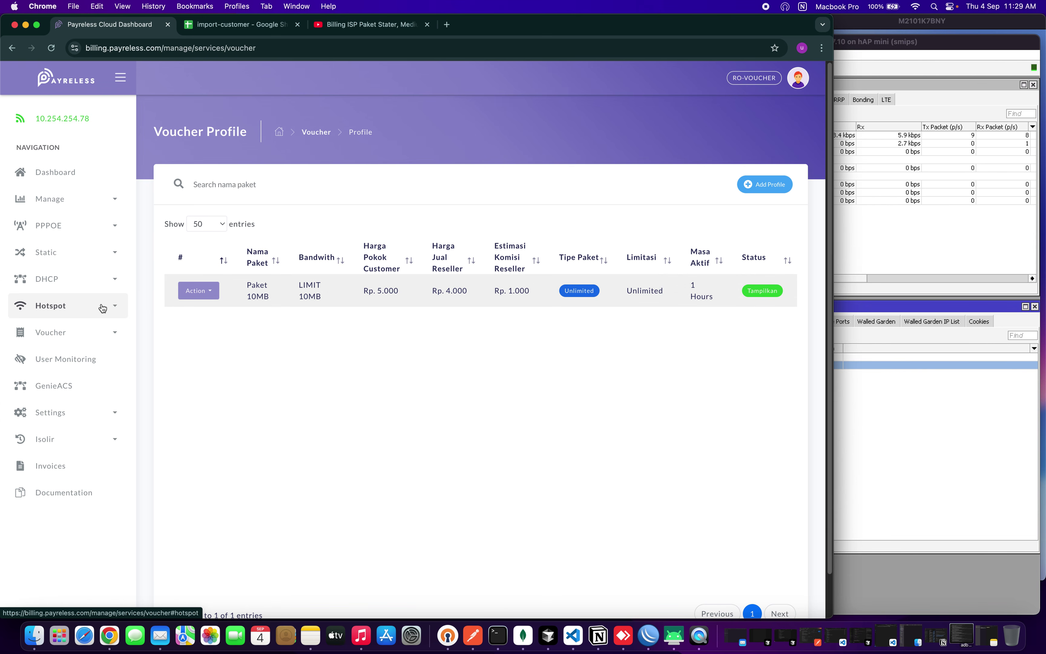
click(107, 330)
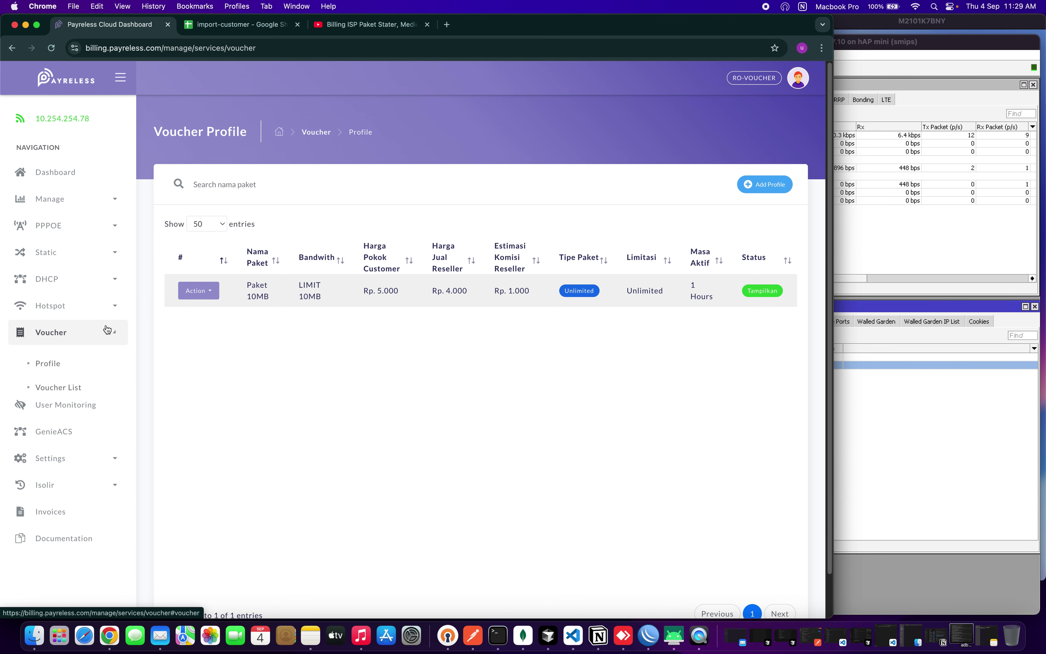
click(107, 308)
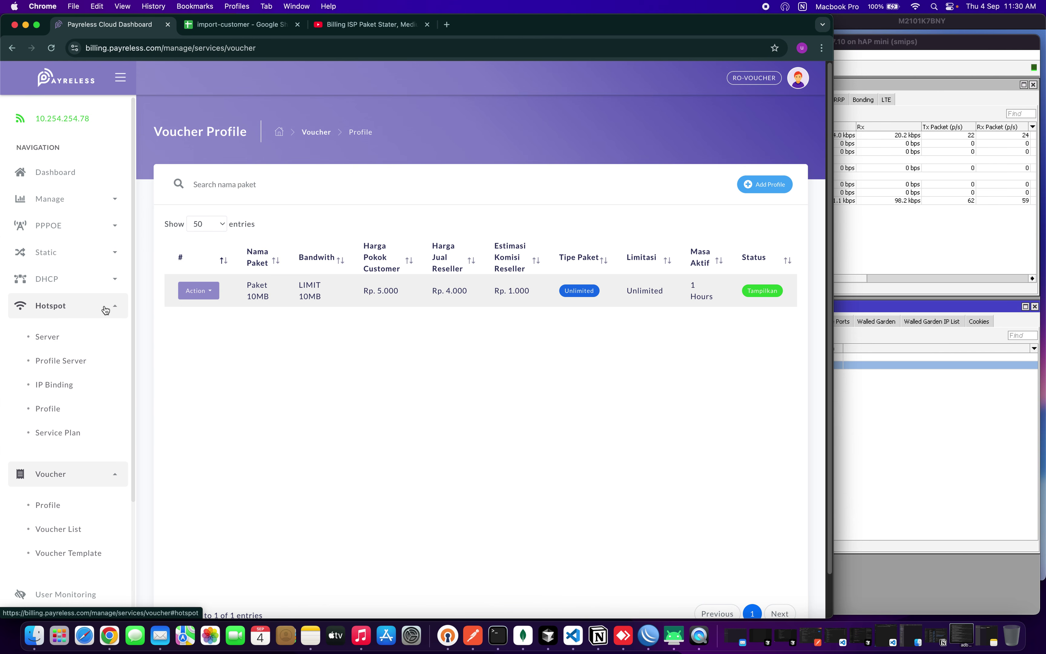
click(60, 406)
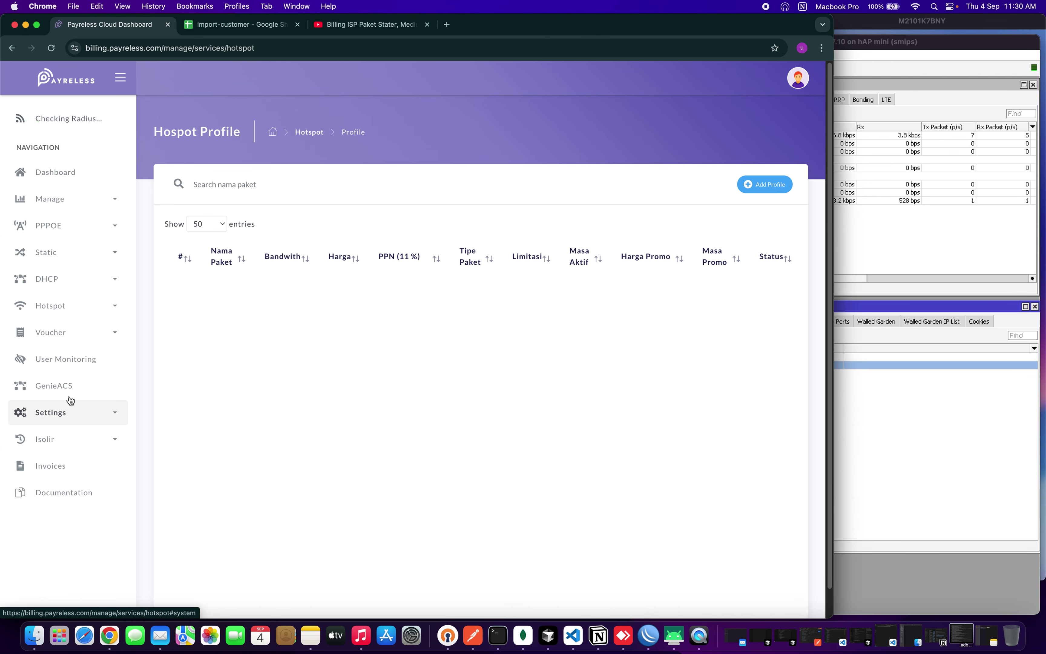
click(109, 309)
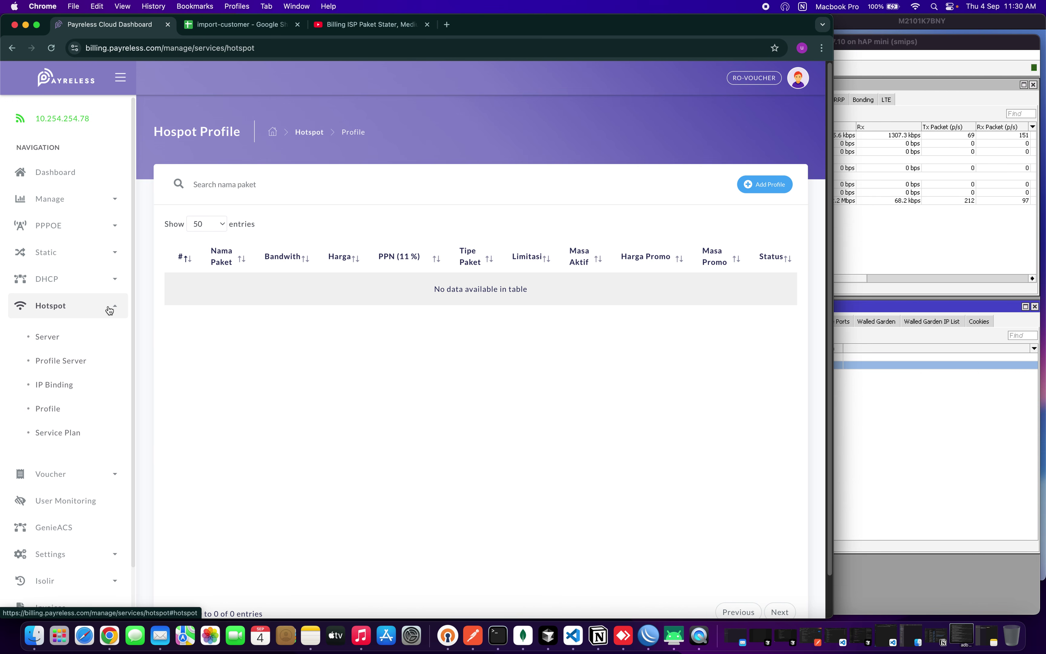
click(70, 433)
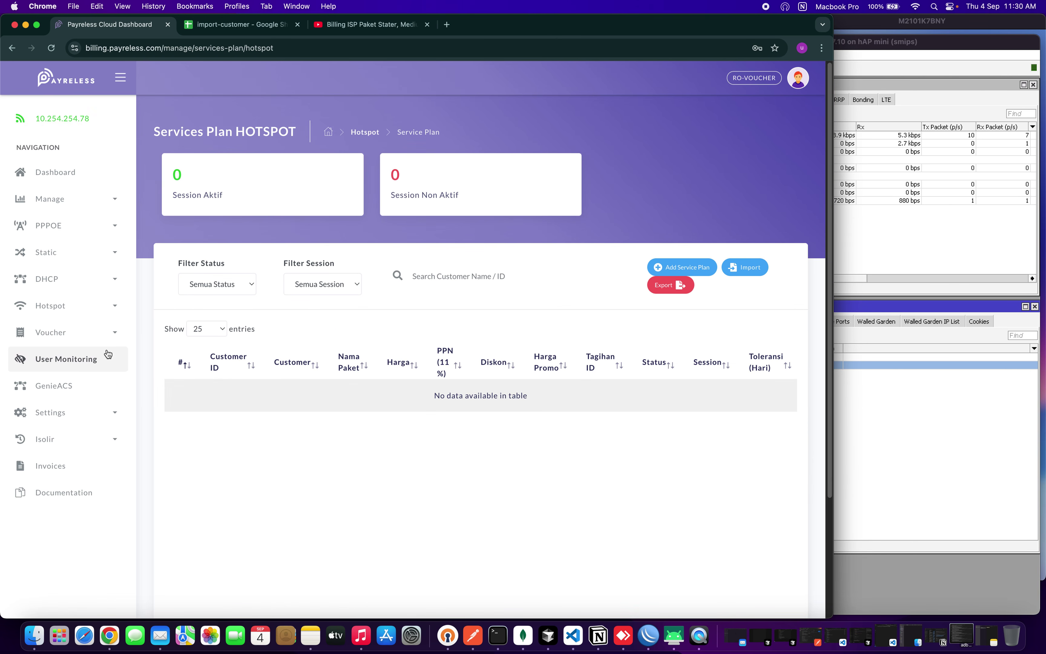
click(105, 335)
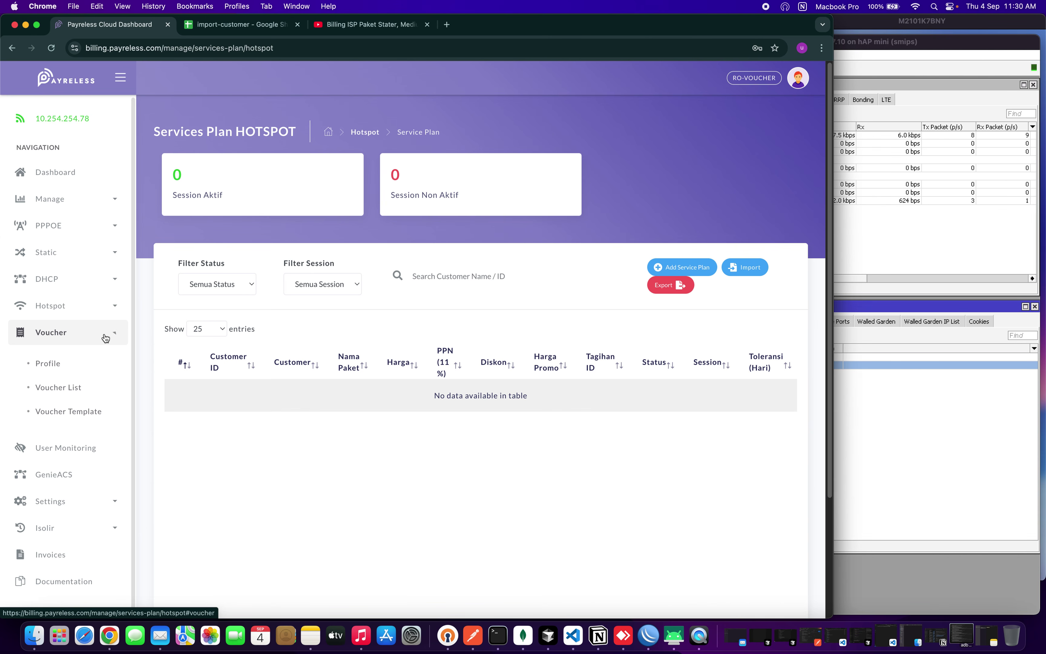
click(67, 385)
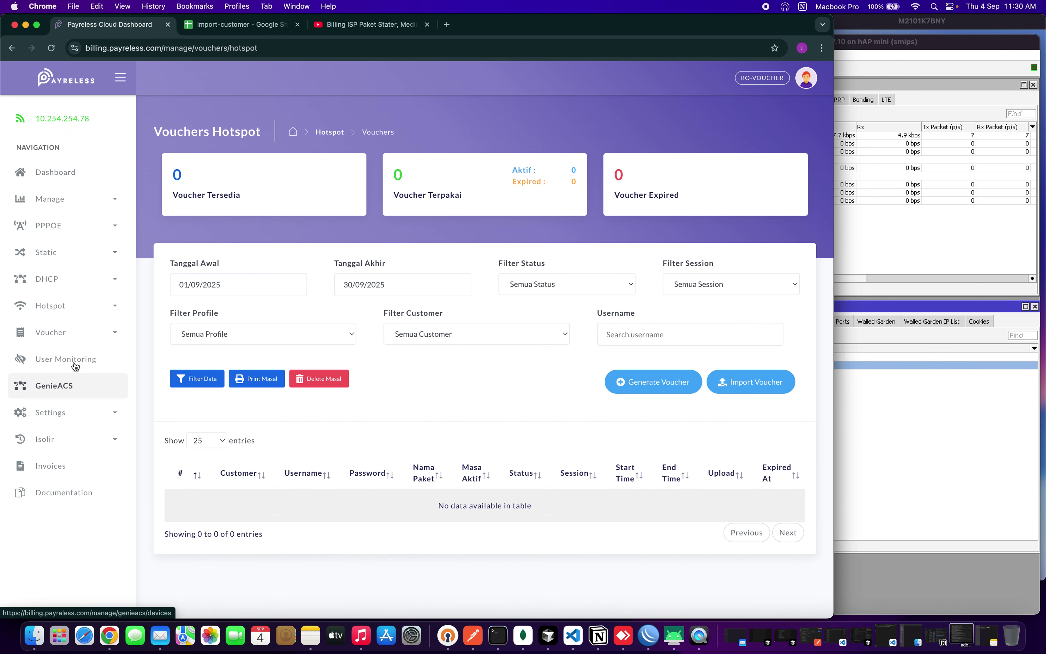
click(92, 334)
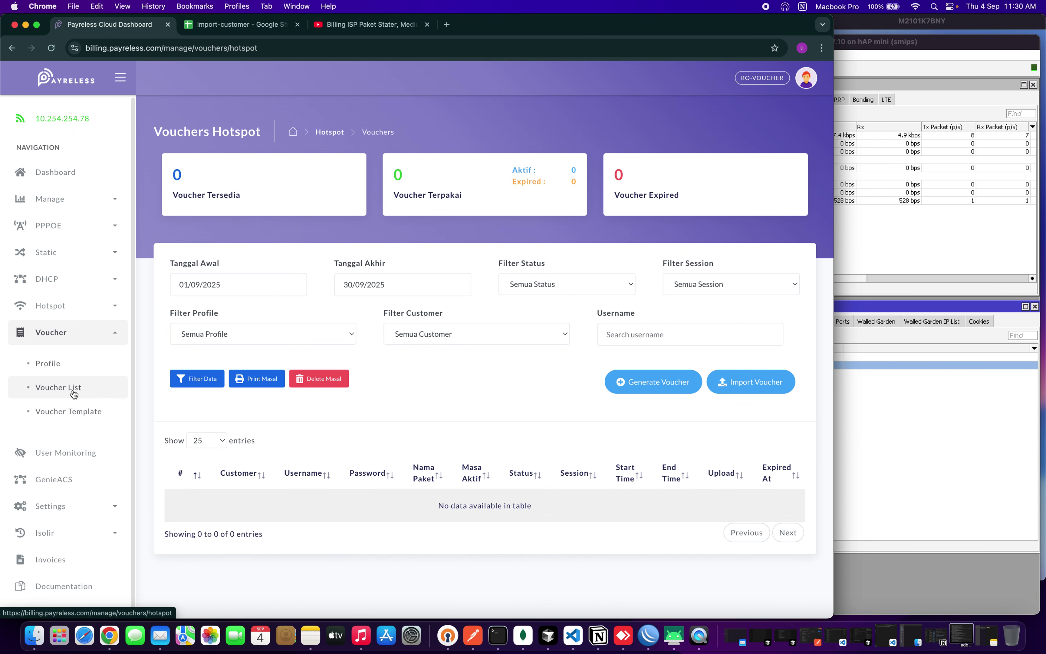
click(97, 307)
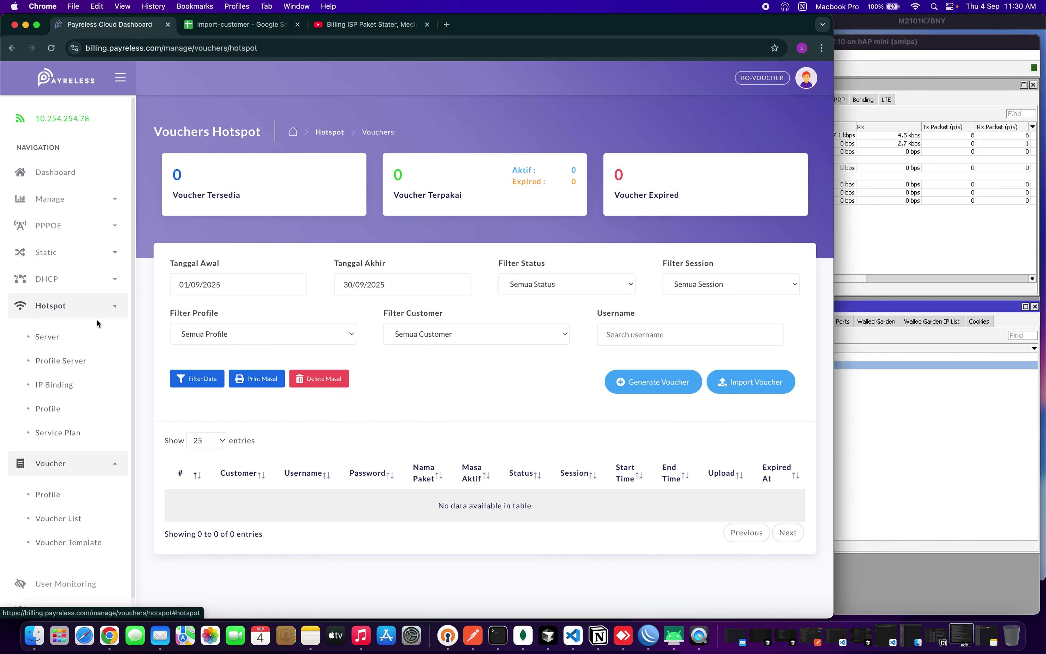
click(112, 307)
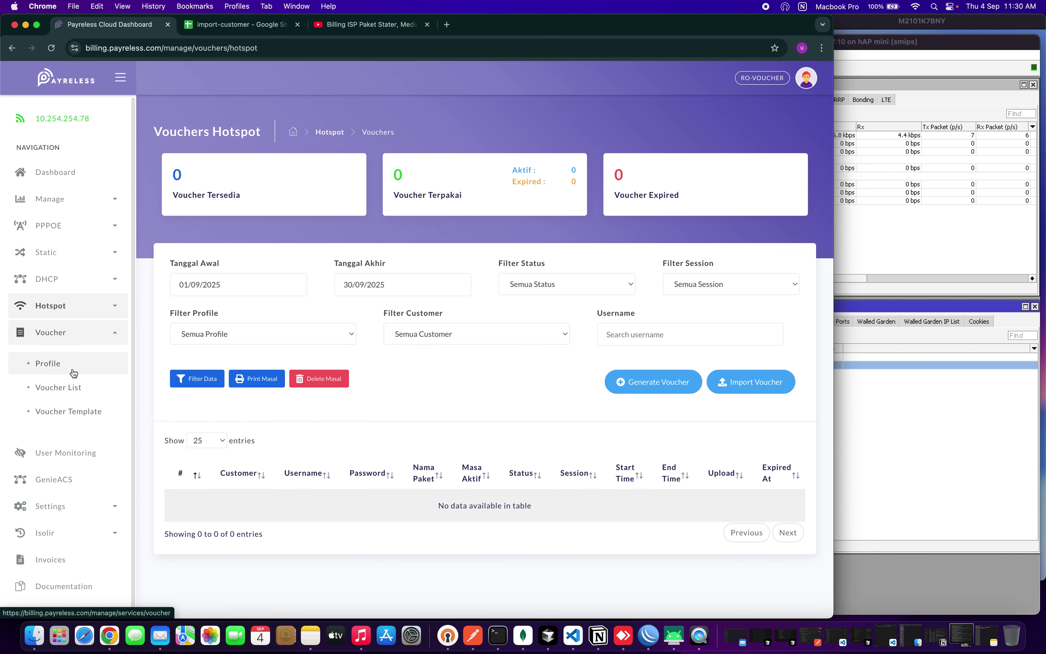
click(72, 372)
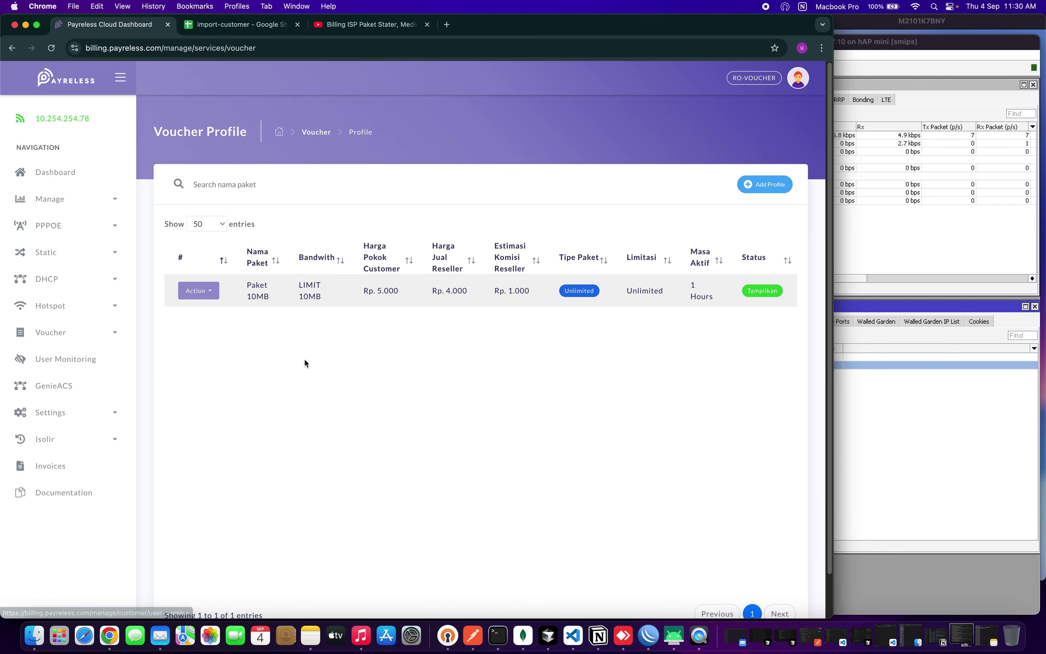
click(95, 342)
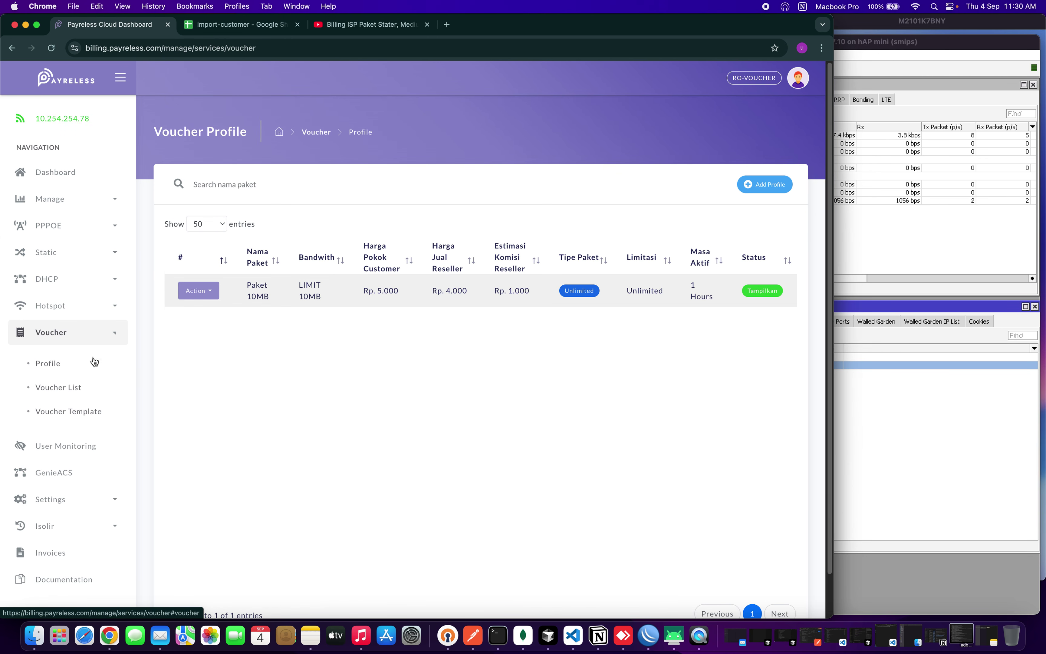
click(82, 395)
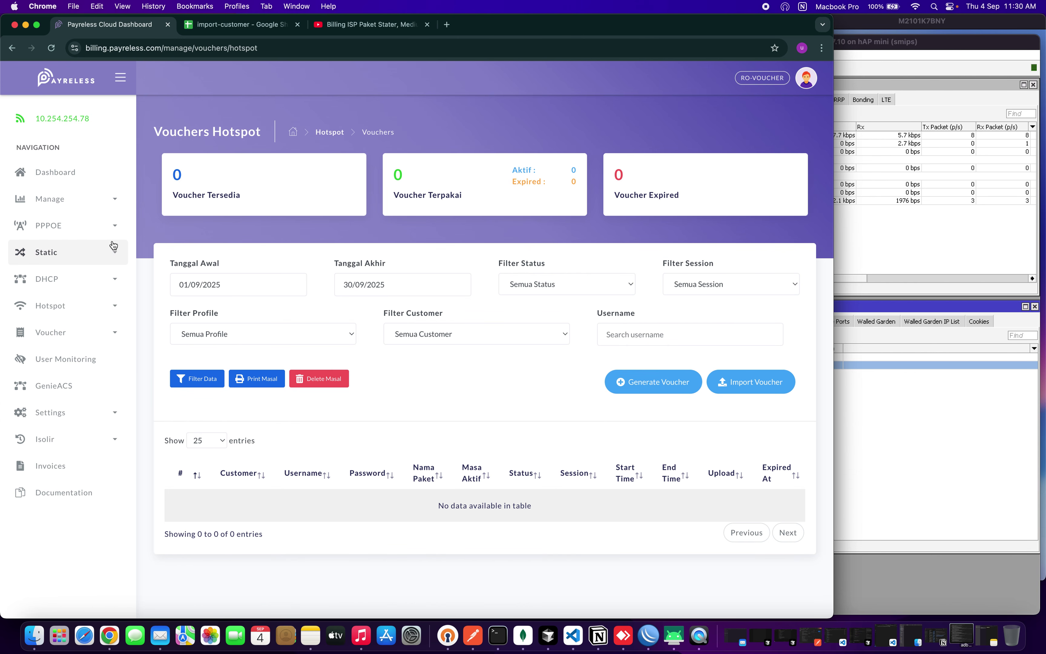
Edit the existing customer and set Tipe Purchase Voucher to Agen / Reseller
click(108, 201)
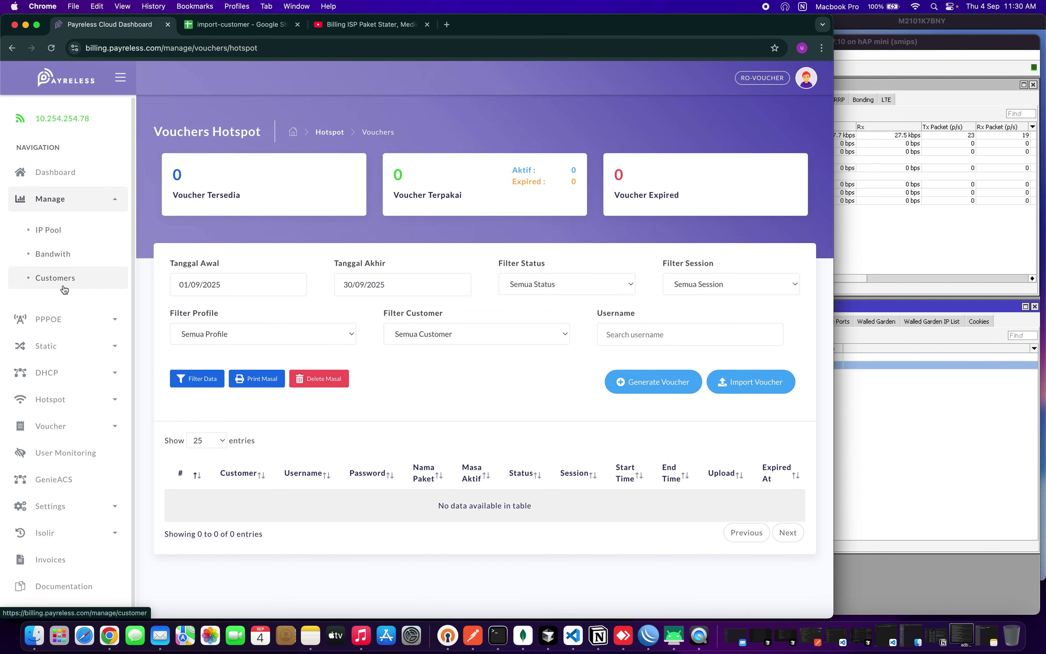
click(57, 277)
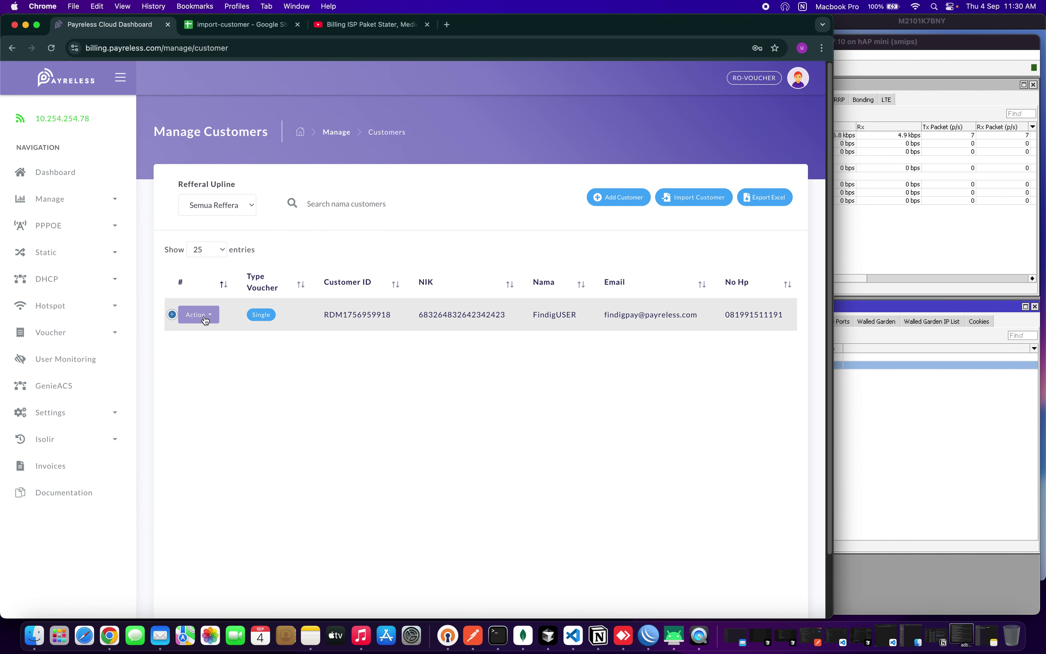
click(198, 314)
click(198, 337)
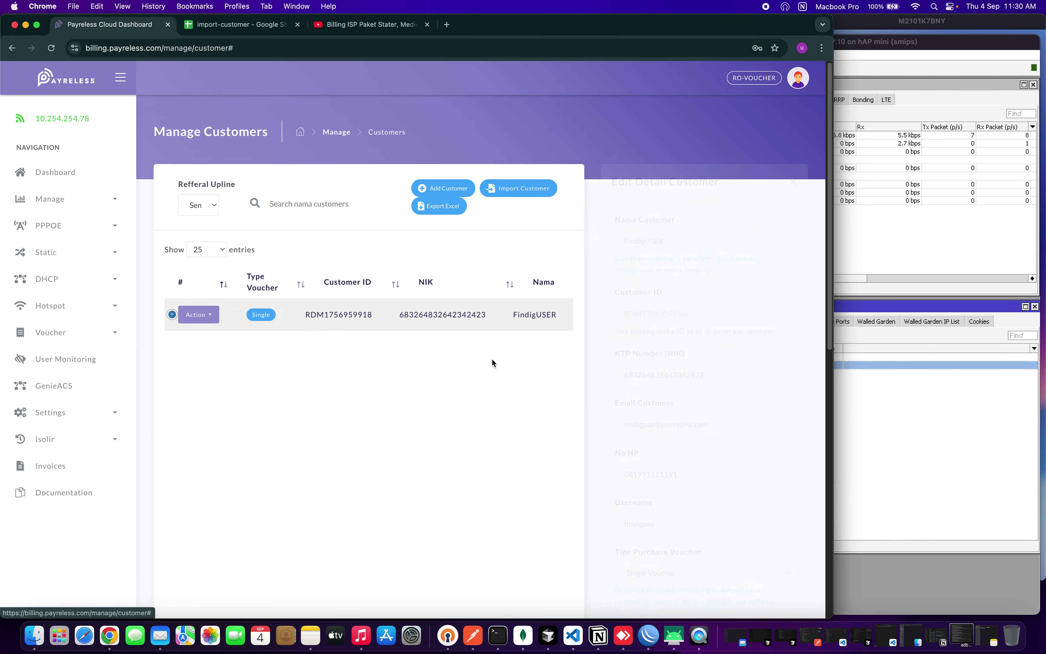
scroll(601, 413, down, 5)
scroll(601, 413, down, 5)
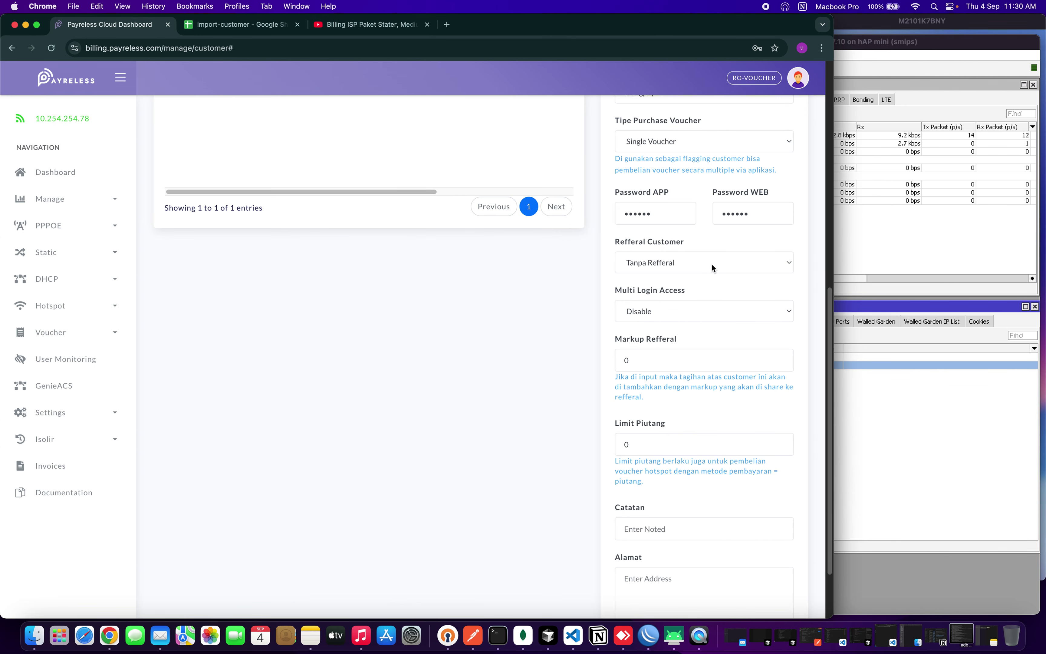
click(726, 133)
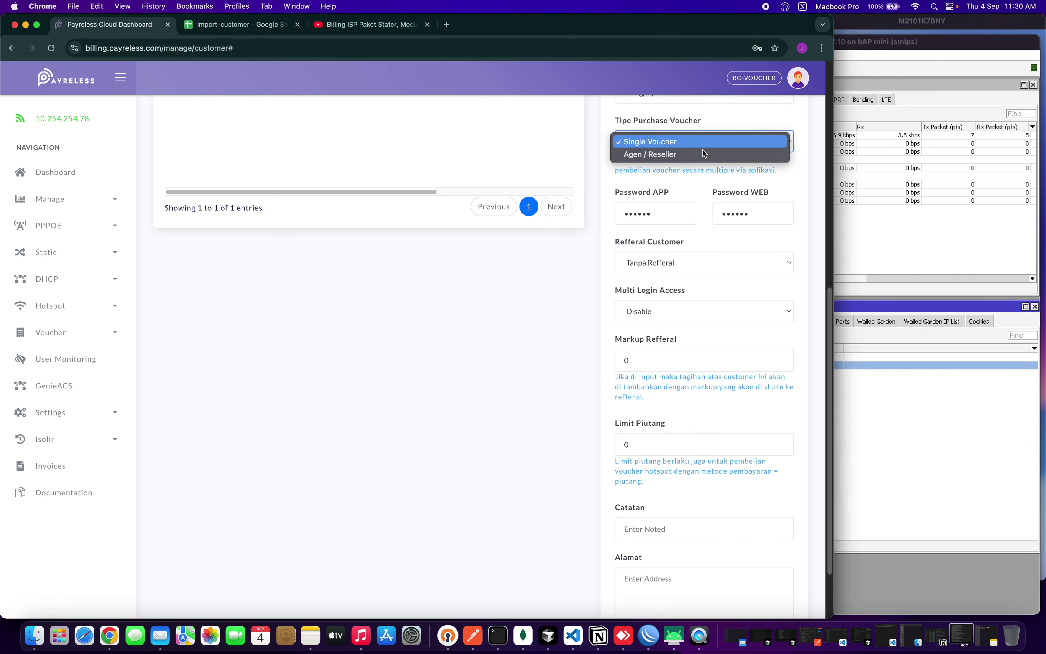
click(685, 155)
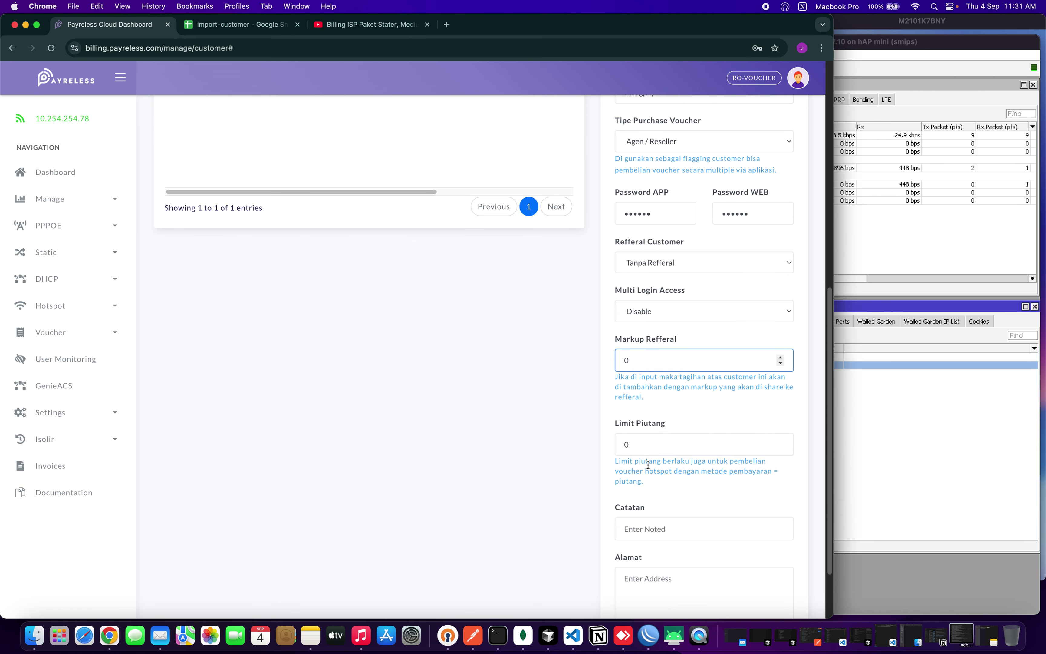
Set Limit Piutang to 100000, leave Markup Refferal at 0, and save the customer
click(649, 450)
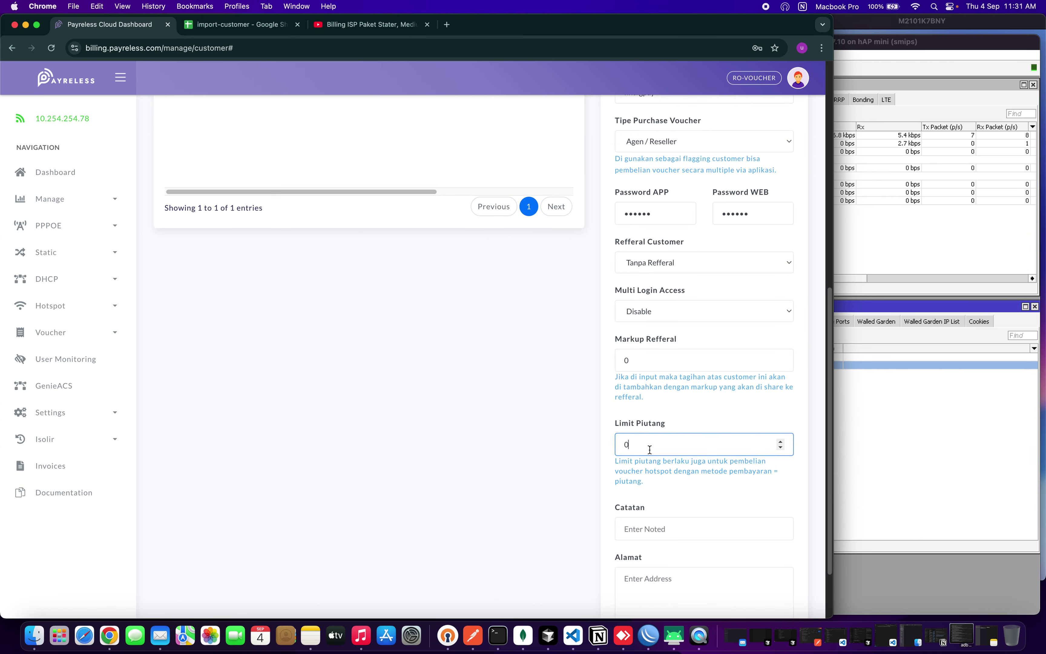
key(BackSpace)
text(100000)
click(534, 443)
scroll(574, 420, down, 1)
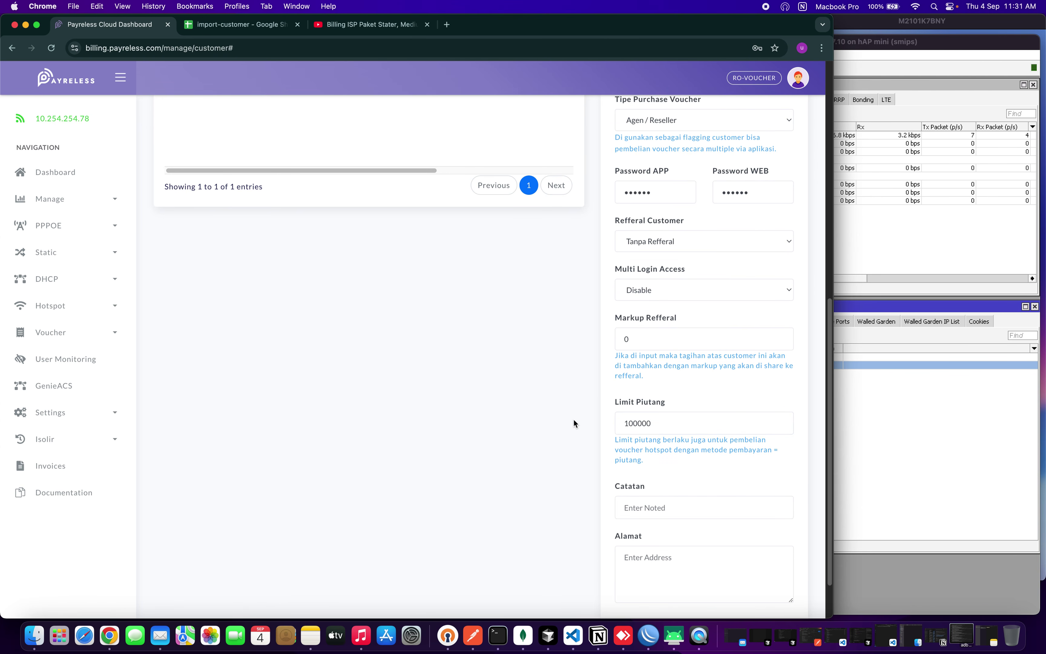
click(664, 339)
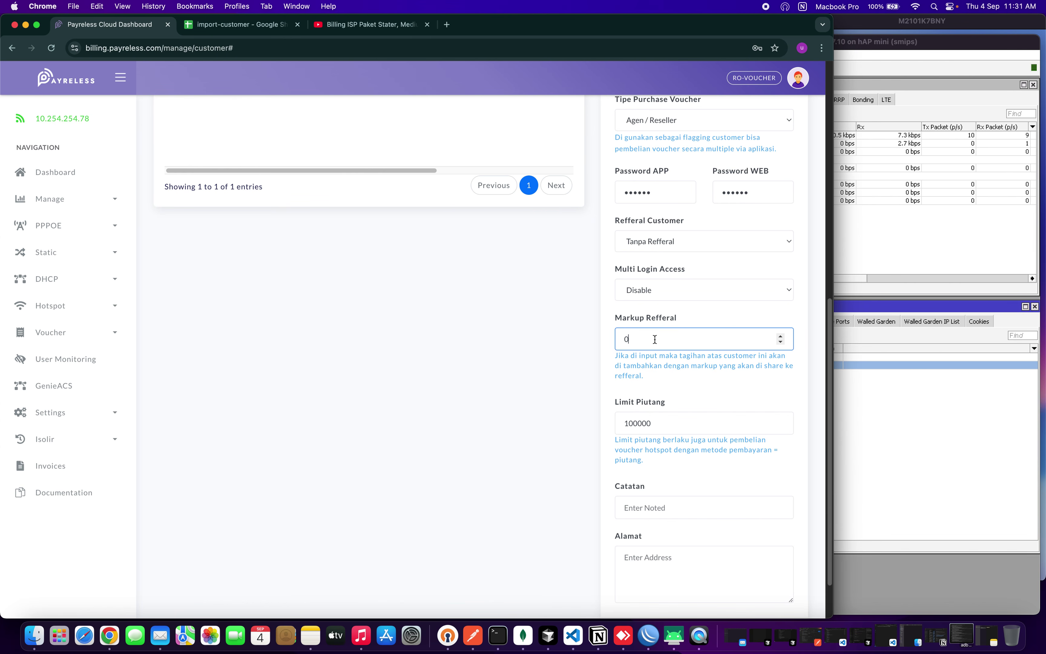
scroll(574, 363, down, 1)
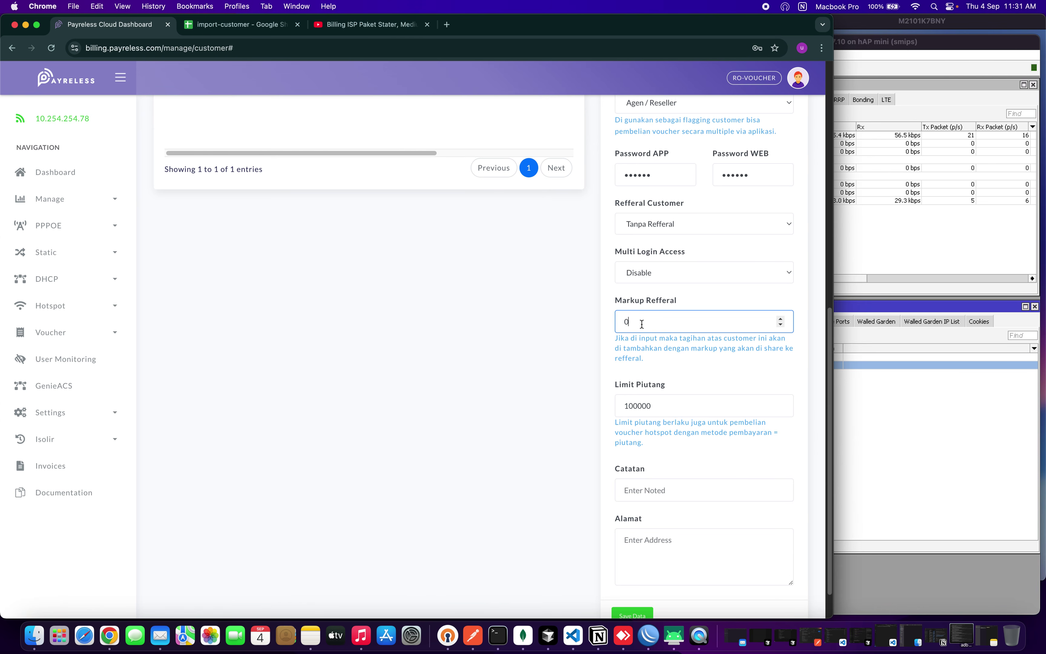
click(597, 327)
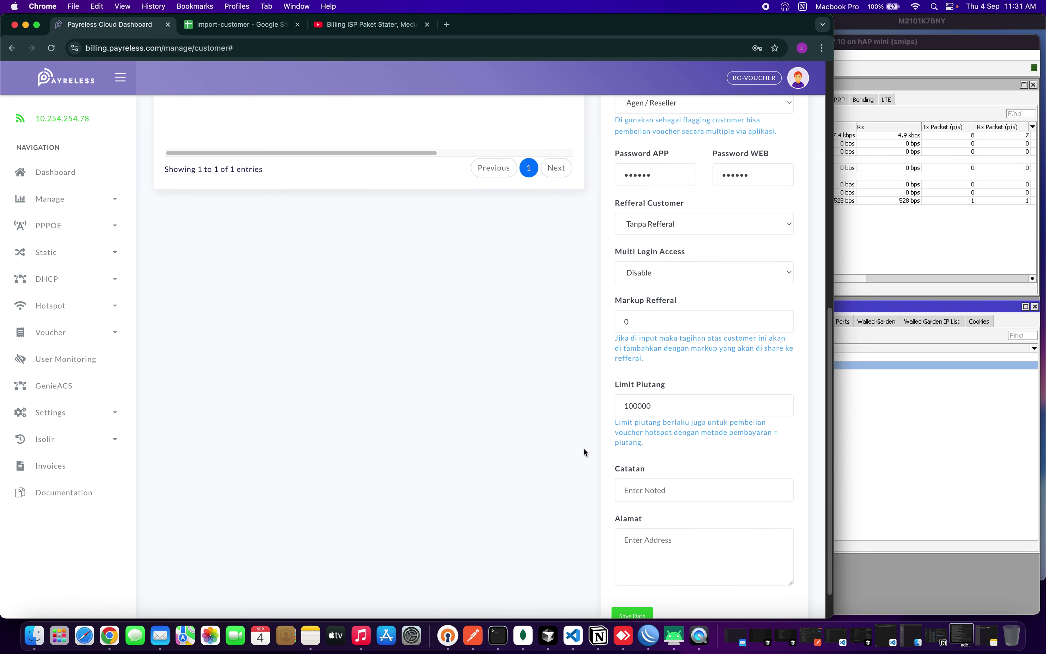
scroll(583, 448, down, 2)
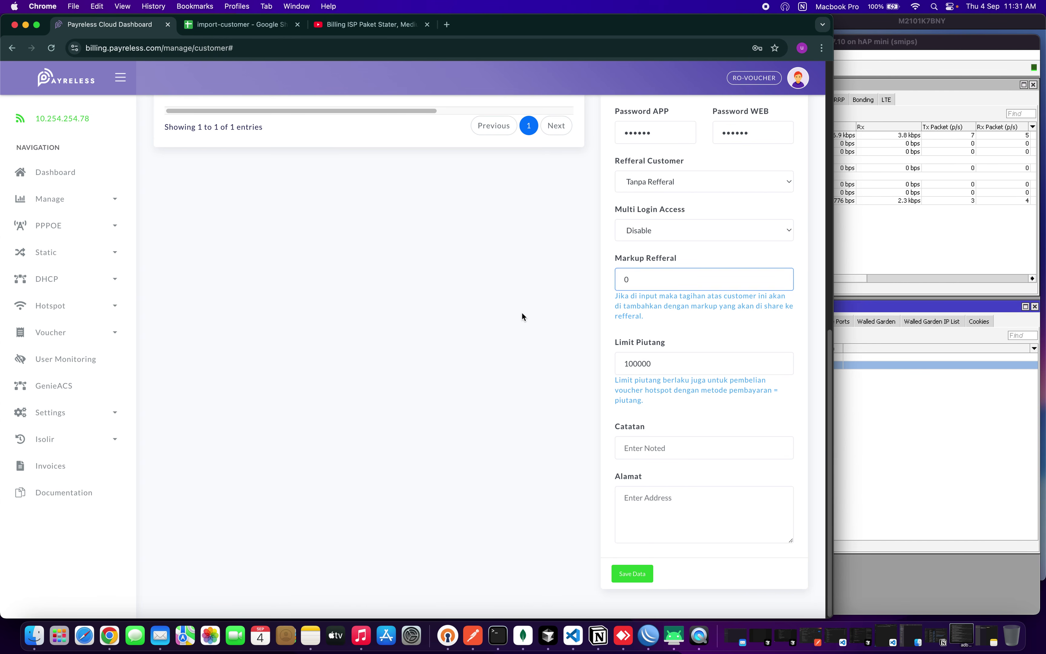
click(622, 573)
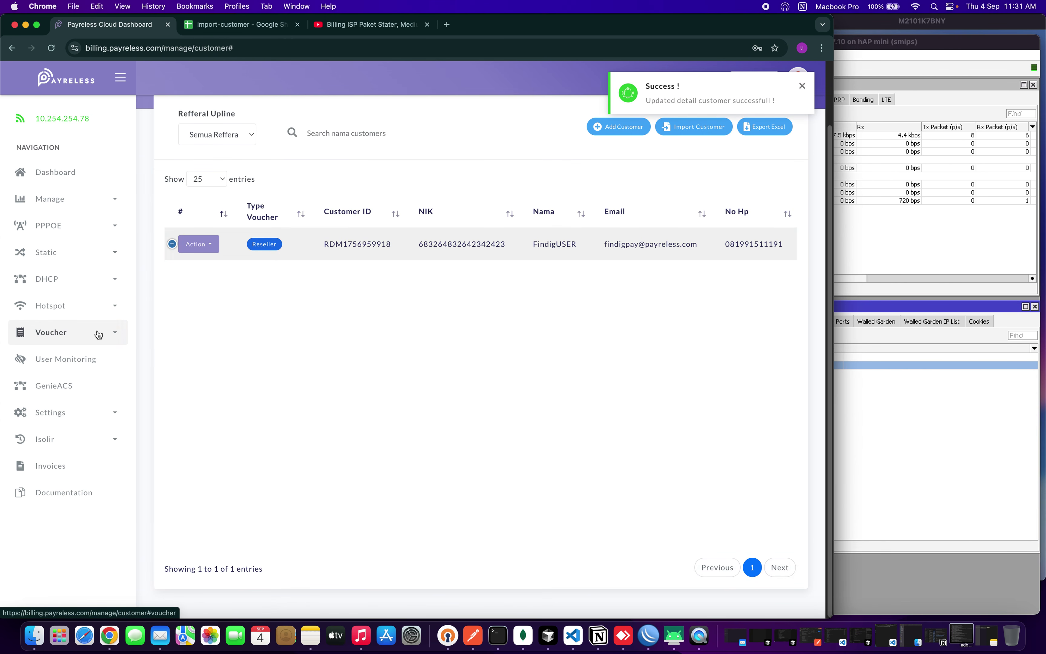
click(98, 334)
Start generating vouchers for Paket 10MB, the reseller customer, with prefix position Awalan
click(71, 389)
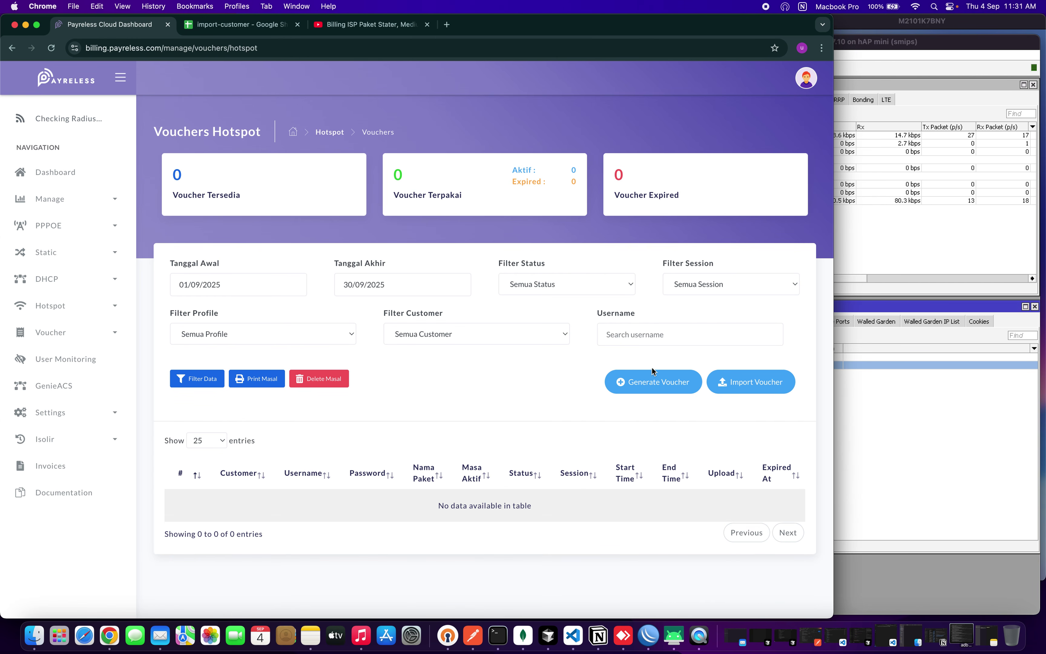
click(655, 382)
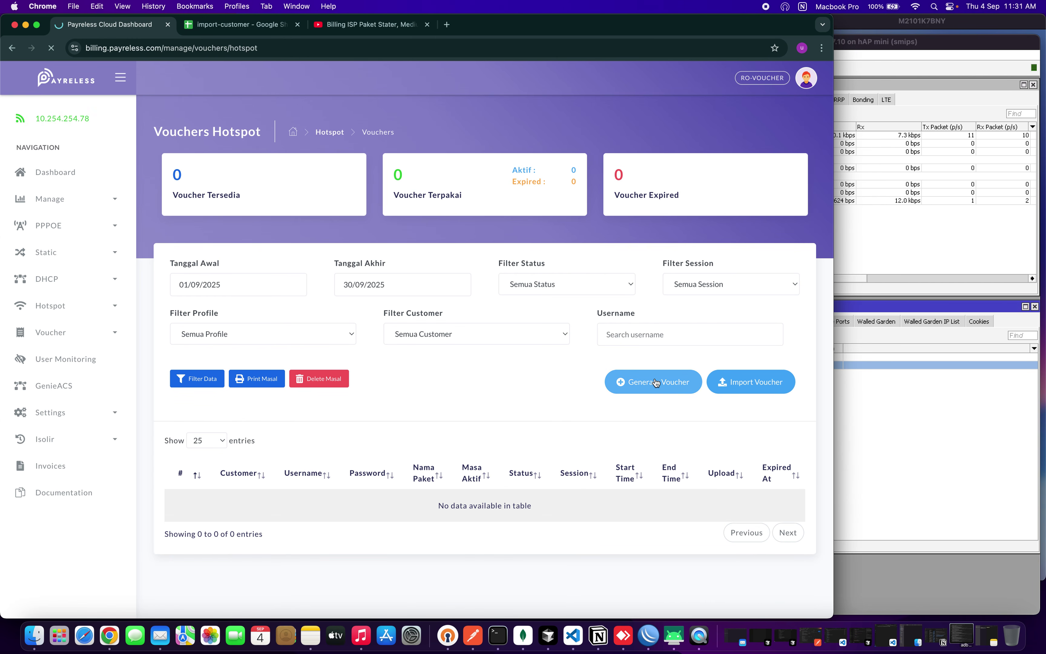
click(357, 234)
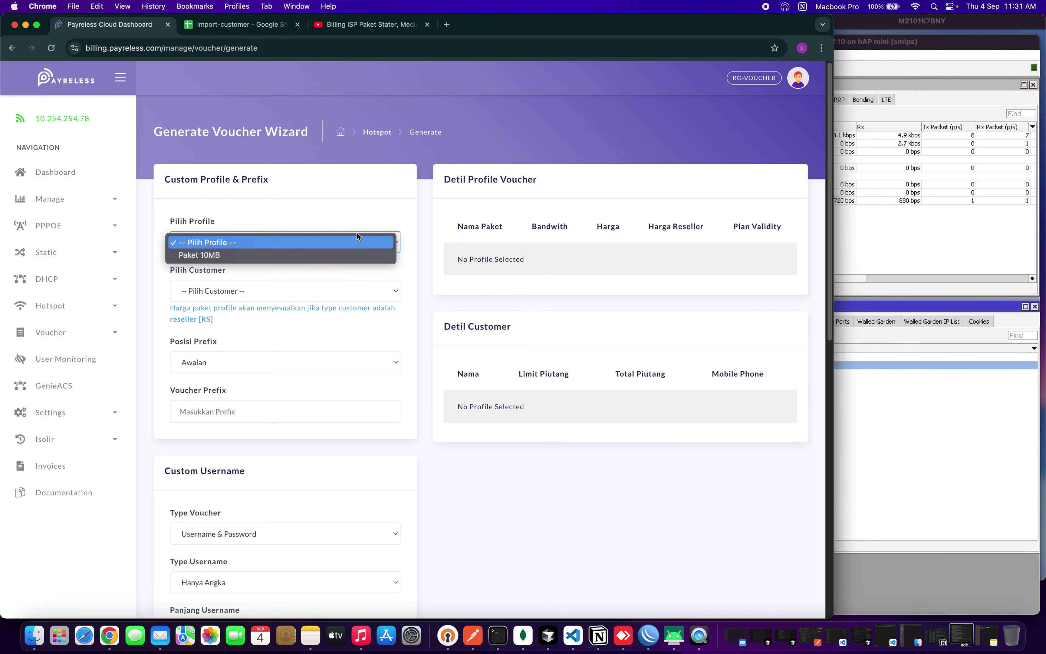
click(320, 254)
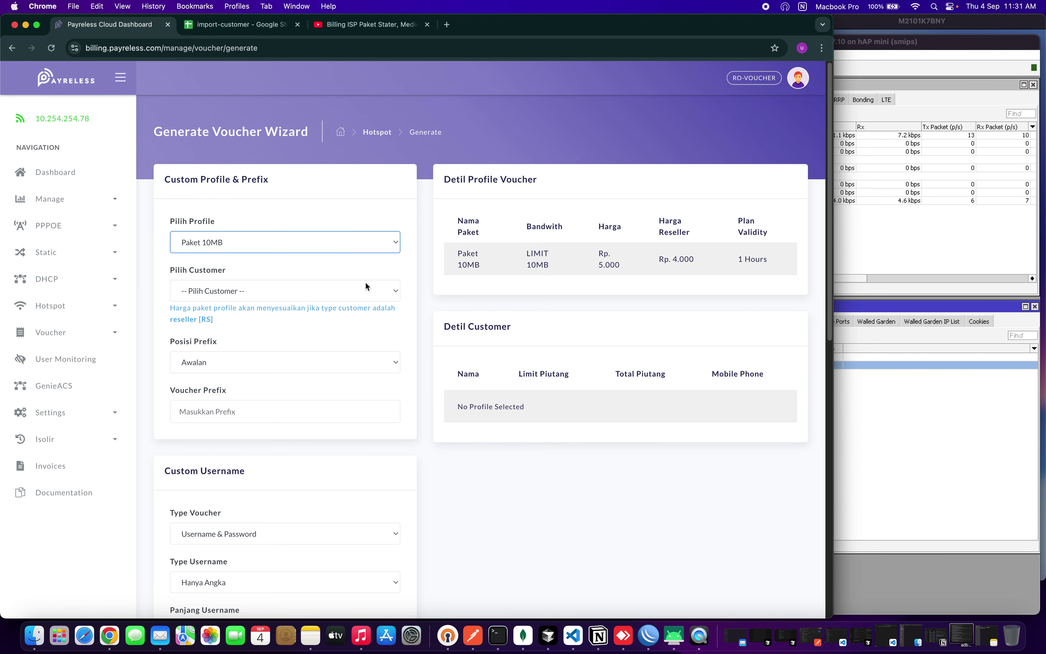
click(369, 300)
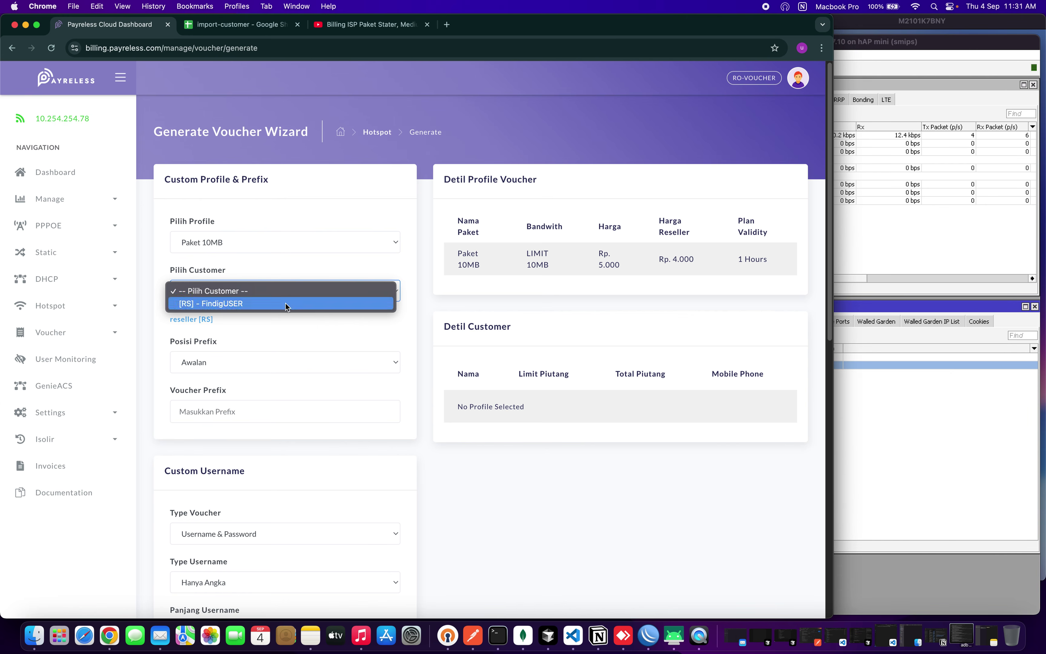
click(214, 304)
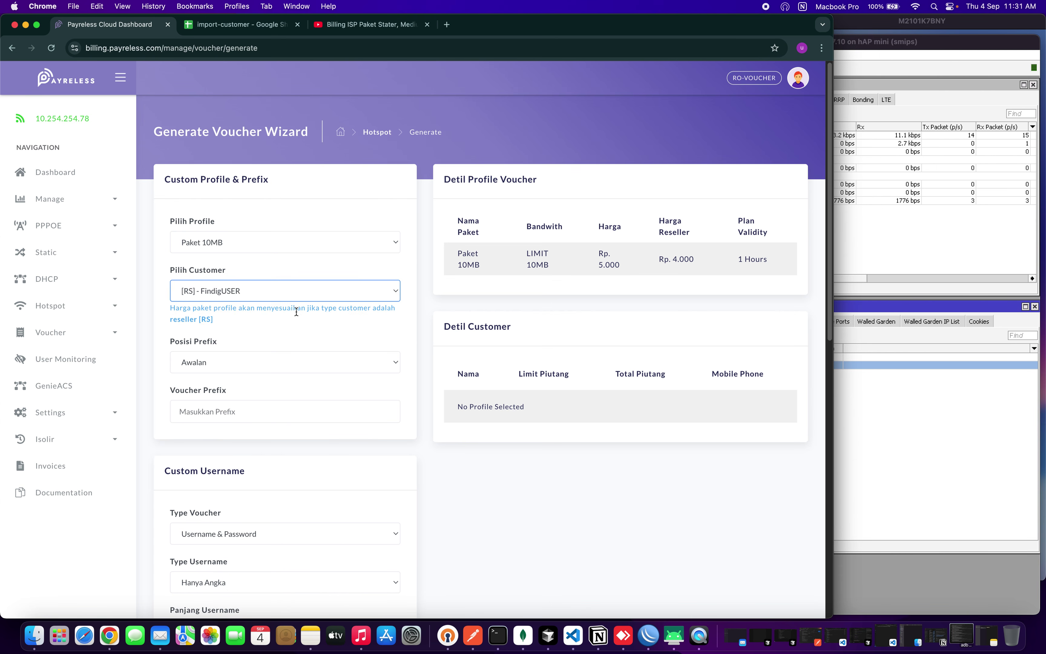
scroll(301, 386, down, 5)
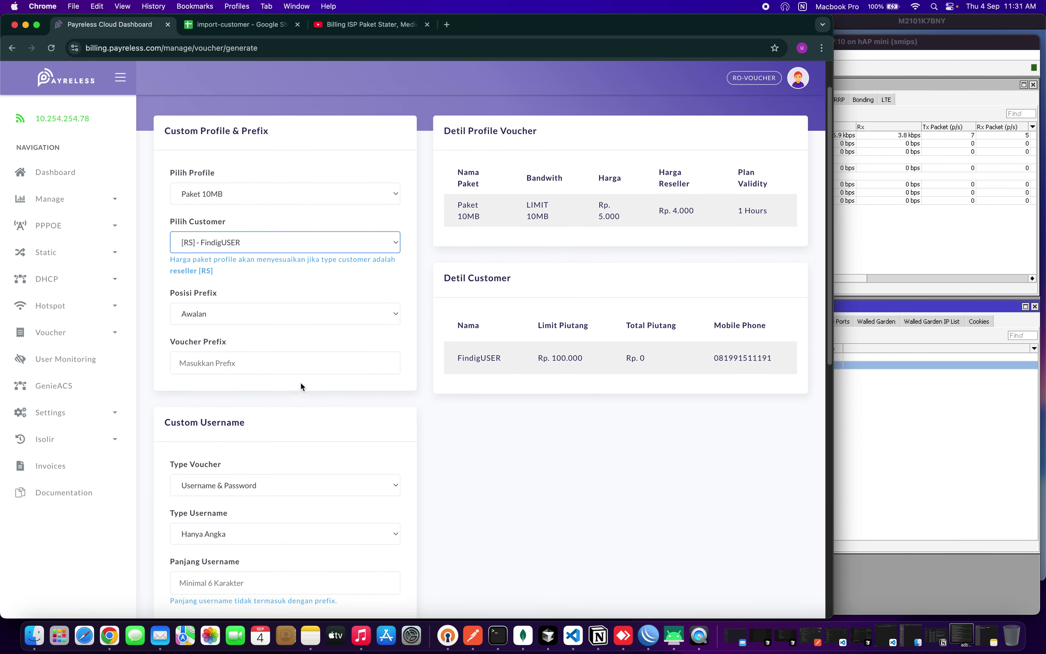
click(358, 256)
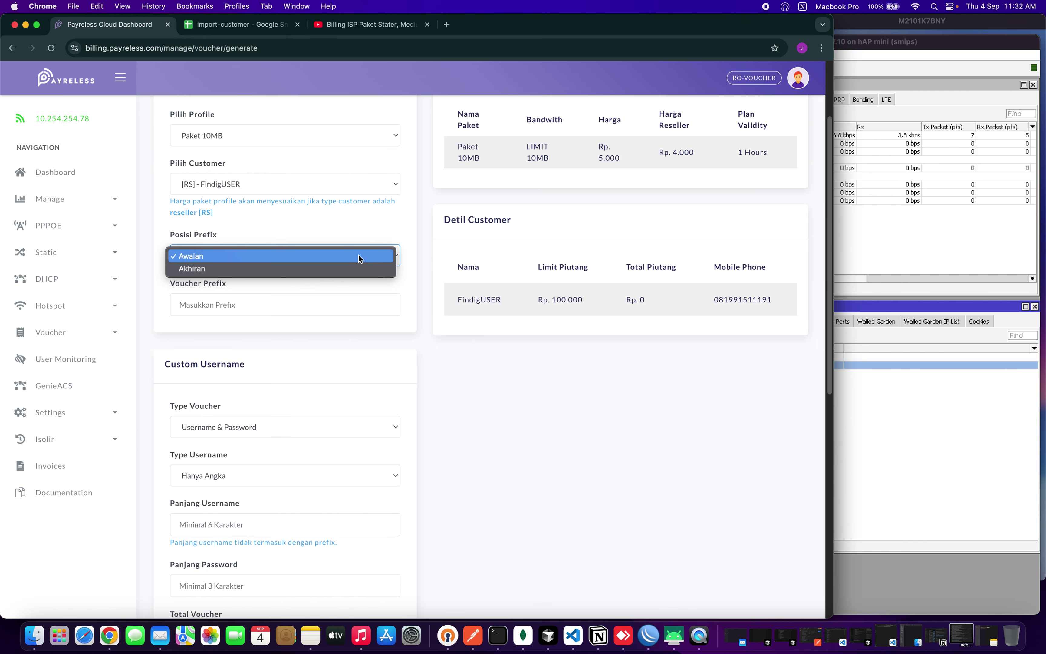
click(359, 256)
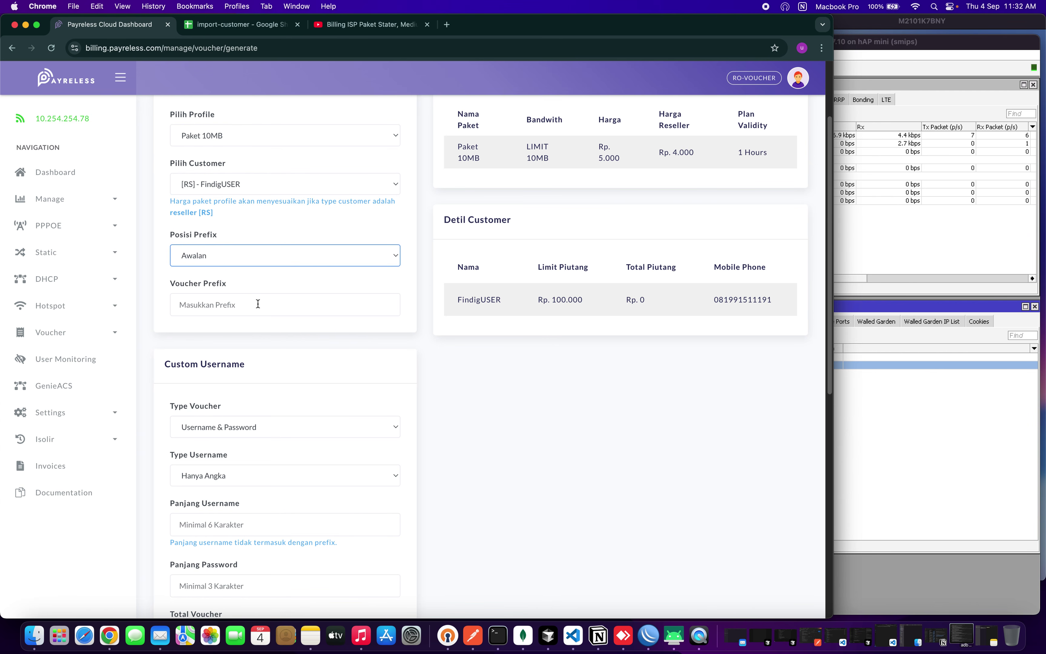
scroll(258, 304, down, 3)
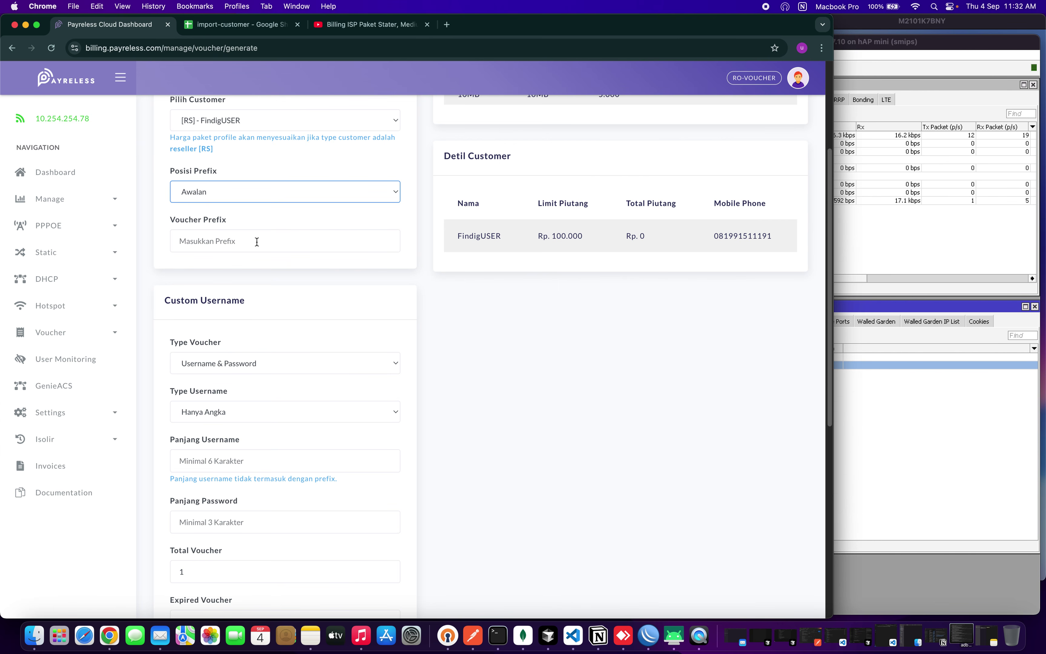
click(257, 241)
Make the vouchers username-only (Hanya Username) with numeric usernames of length 6
scroll(318, 366, down, 2)
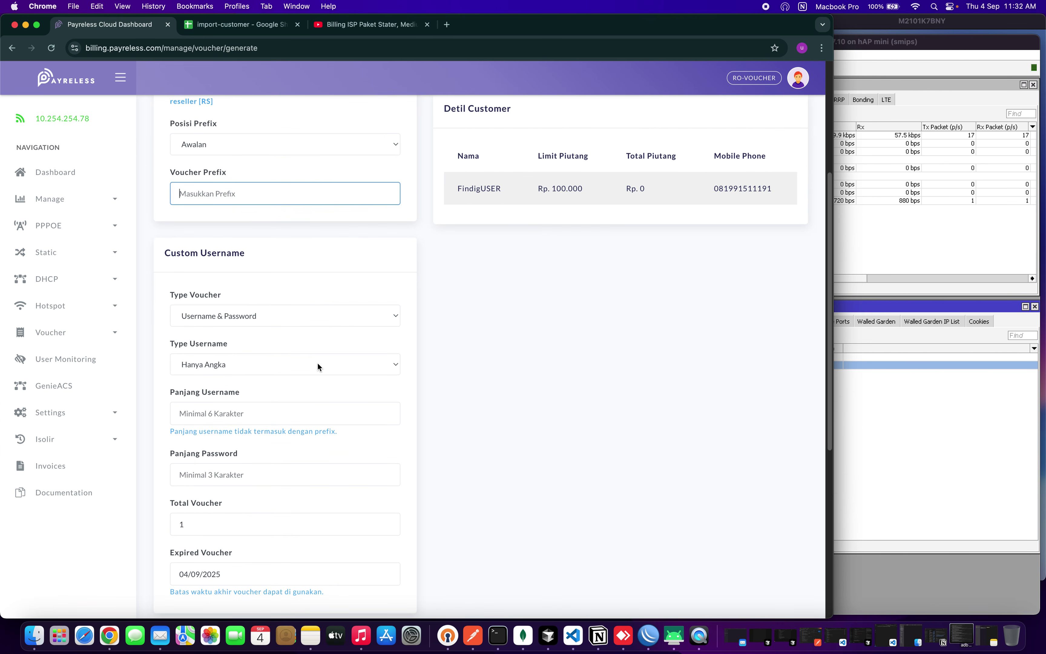
click(335, 319)
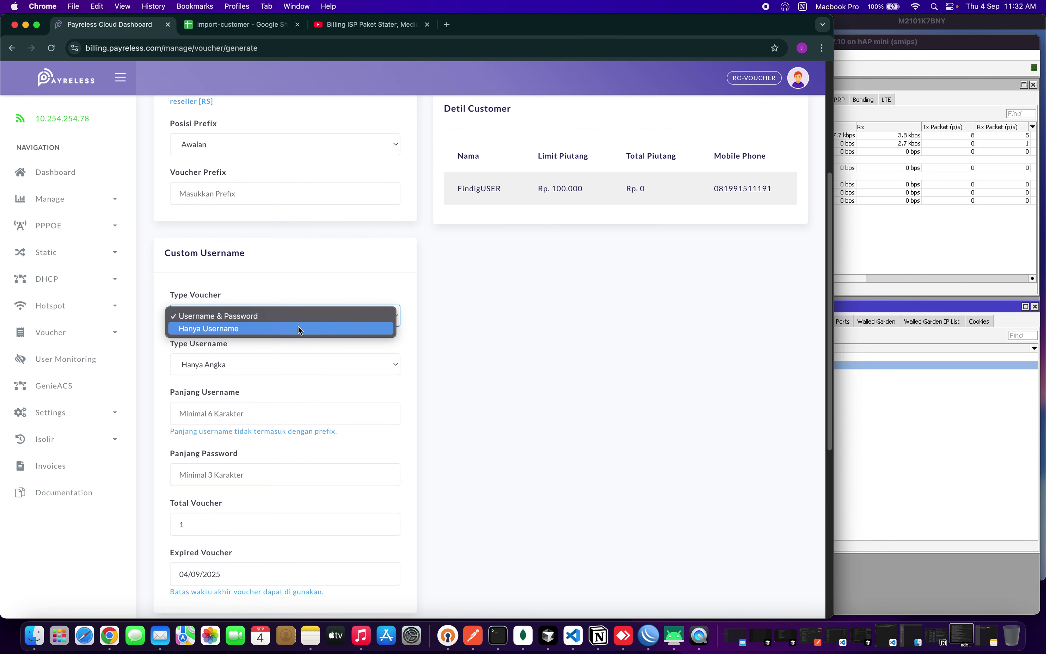
click(301, 329)
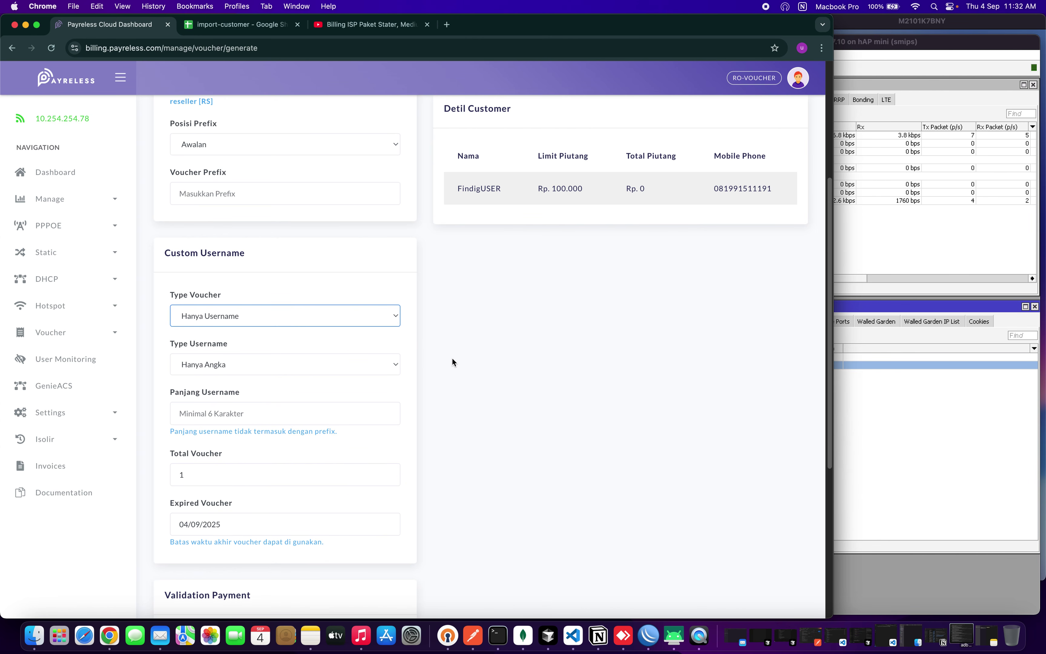
click(395, 321)
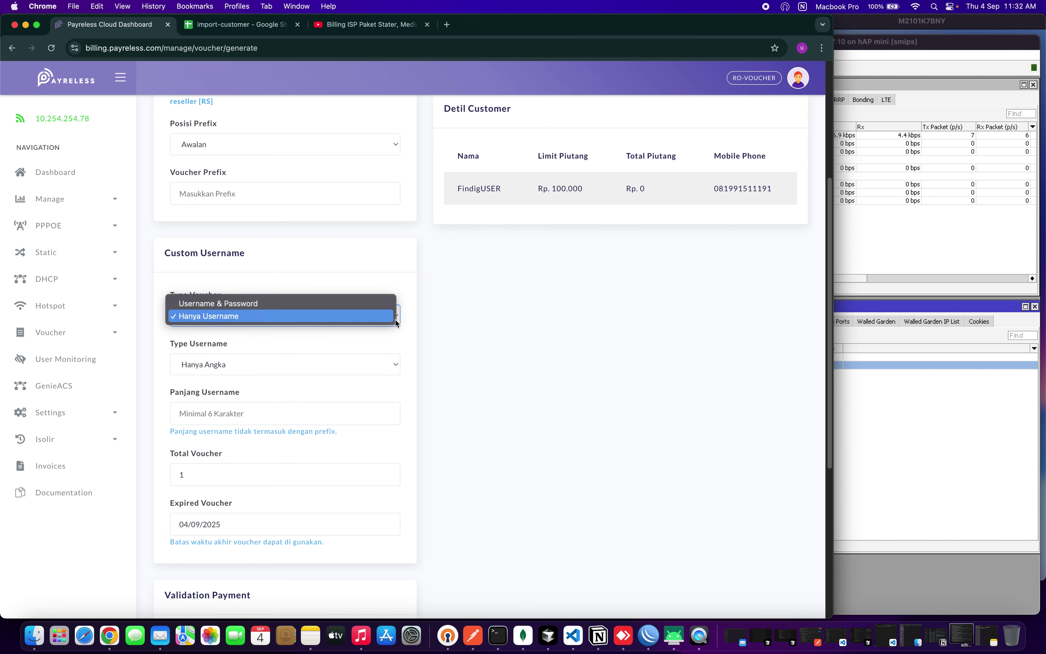
click(495, 368)
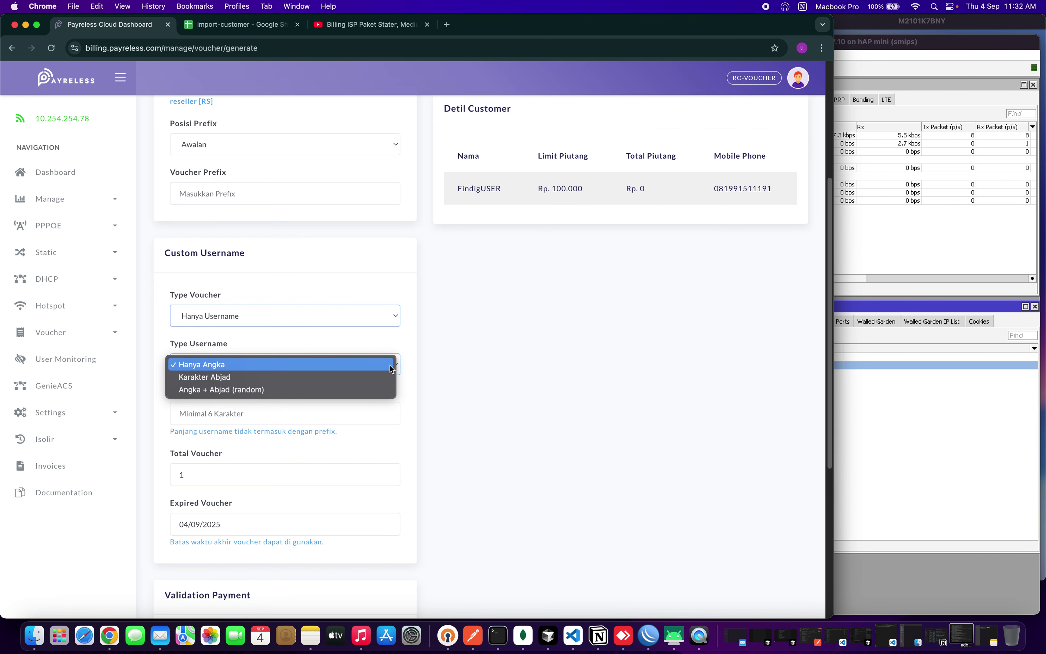
click(390, 365)
click(352, 367)
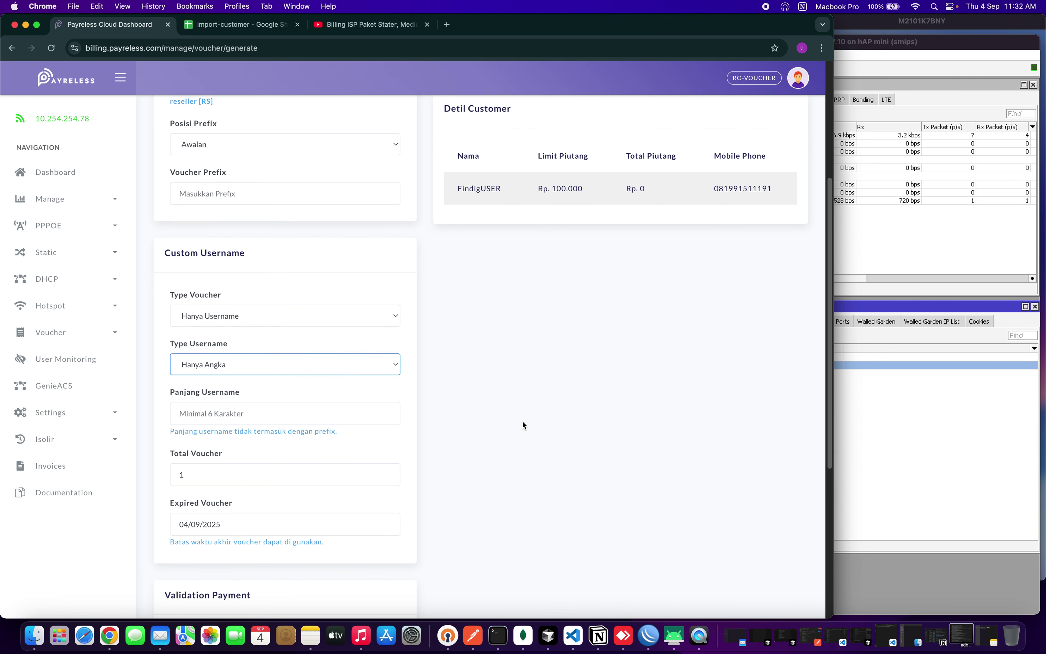
click(339, 420)
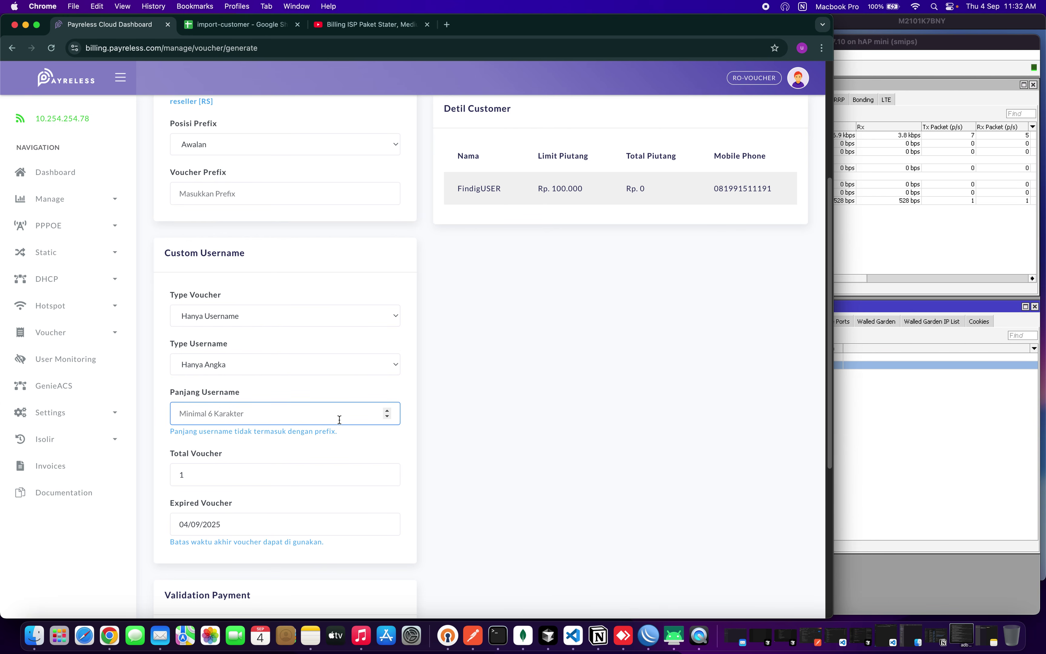
text(6)
click(474, 463)
Set 10 vouchers expiring 10 September 2025, paid CASH, and tick the data confirmation
scroll(474, 463, down, 5)
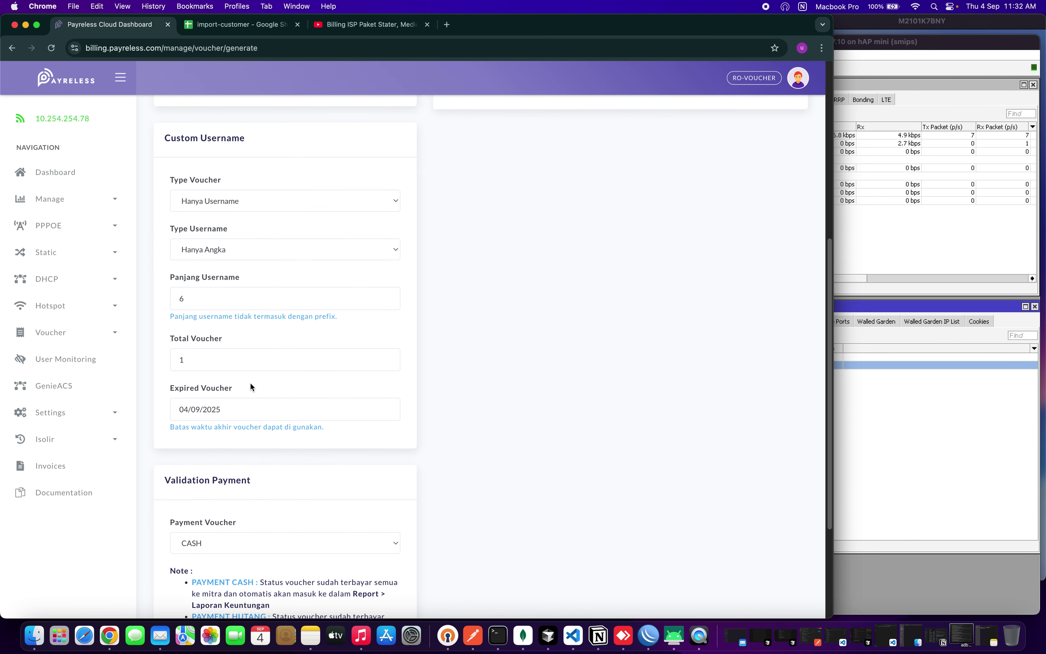
click(252, 367)
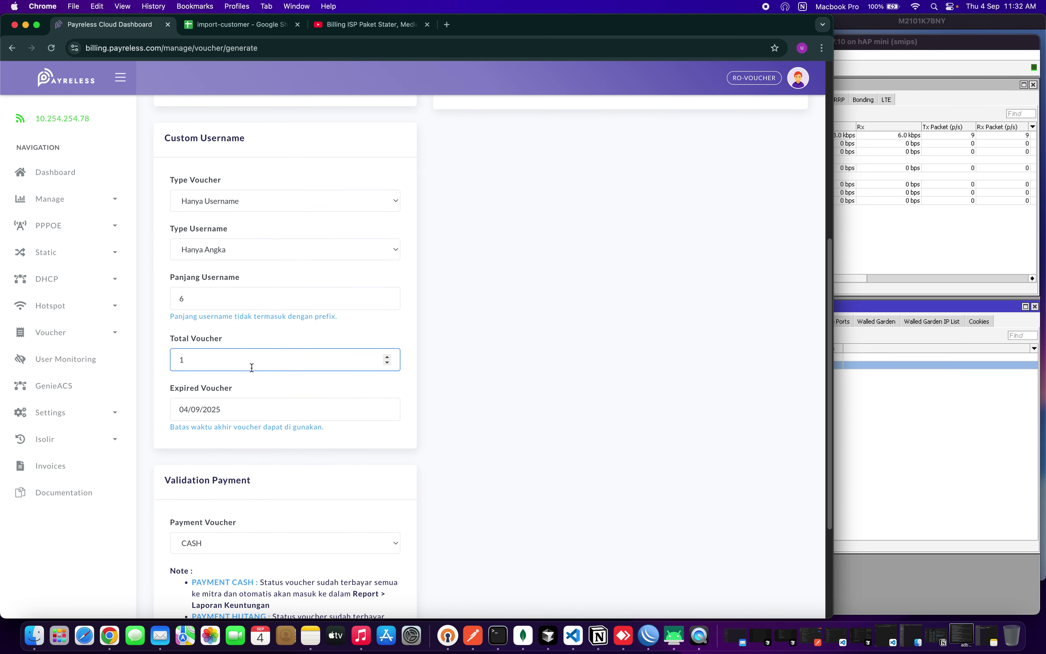
text(0)
click(598, 376)
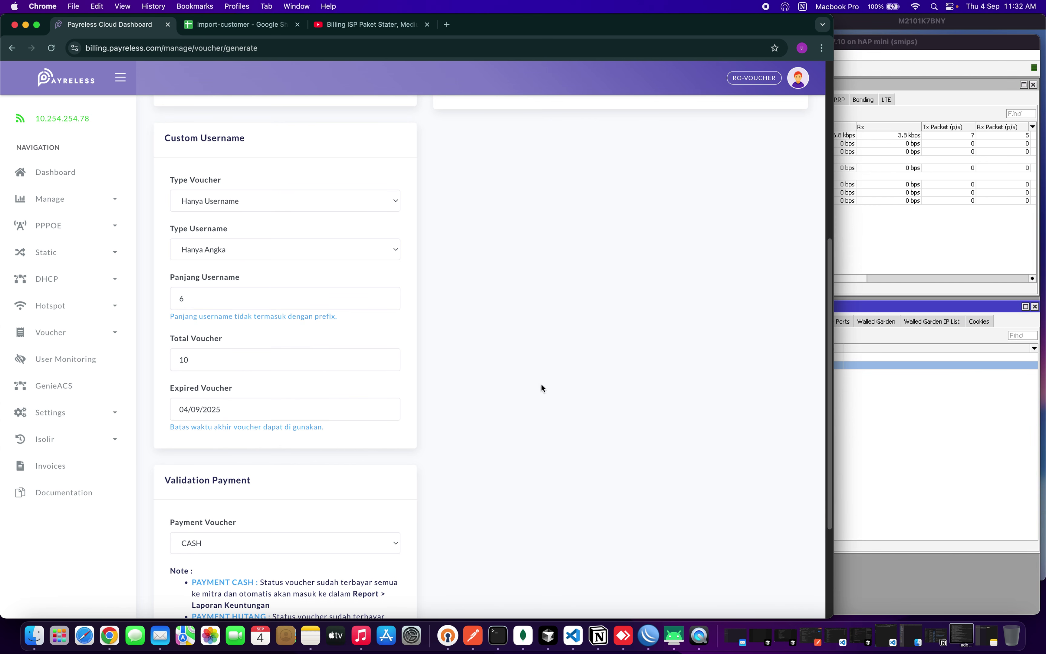
click(277, 418)
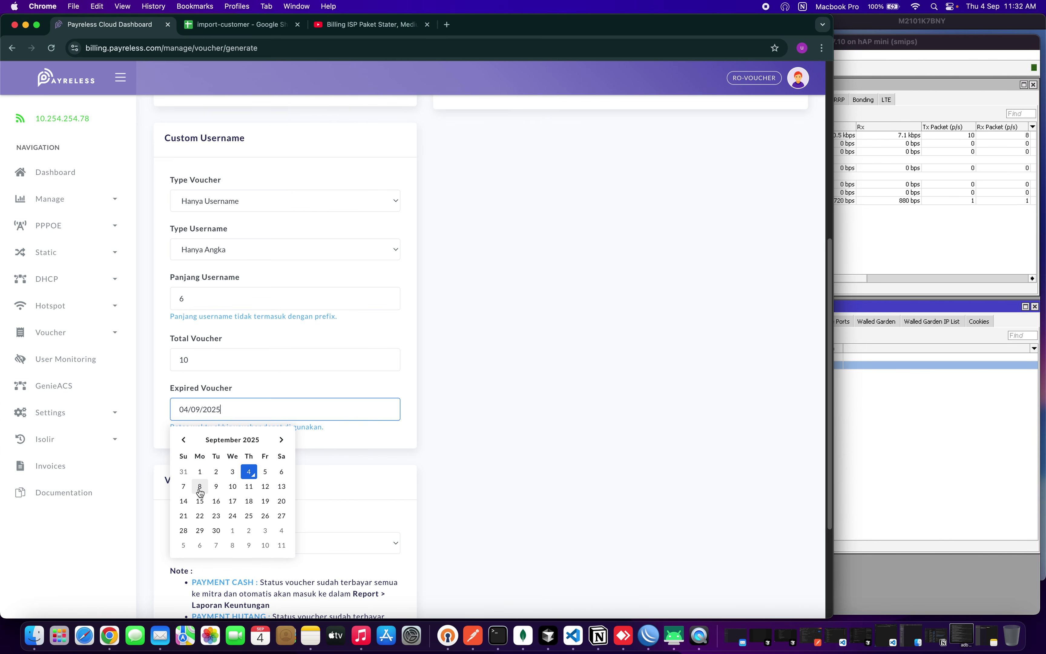
click(234, 485)
scroll(467, 482, down, 5)
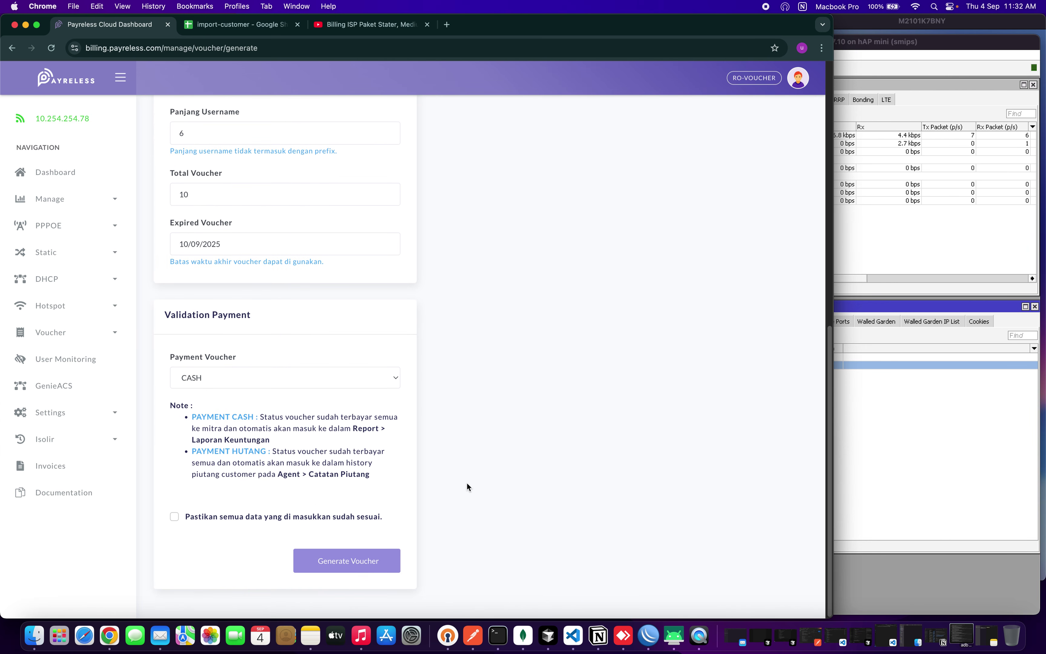
click(396, 379)
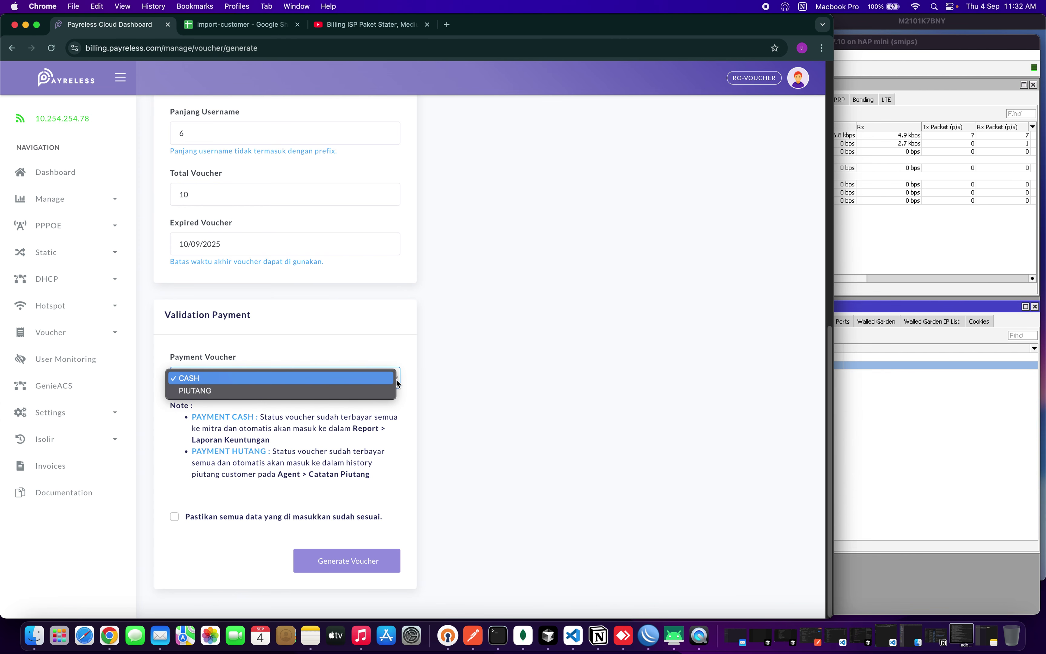
click(376, 379)
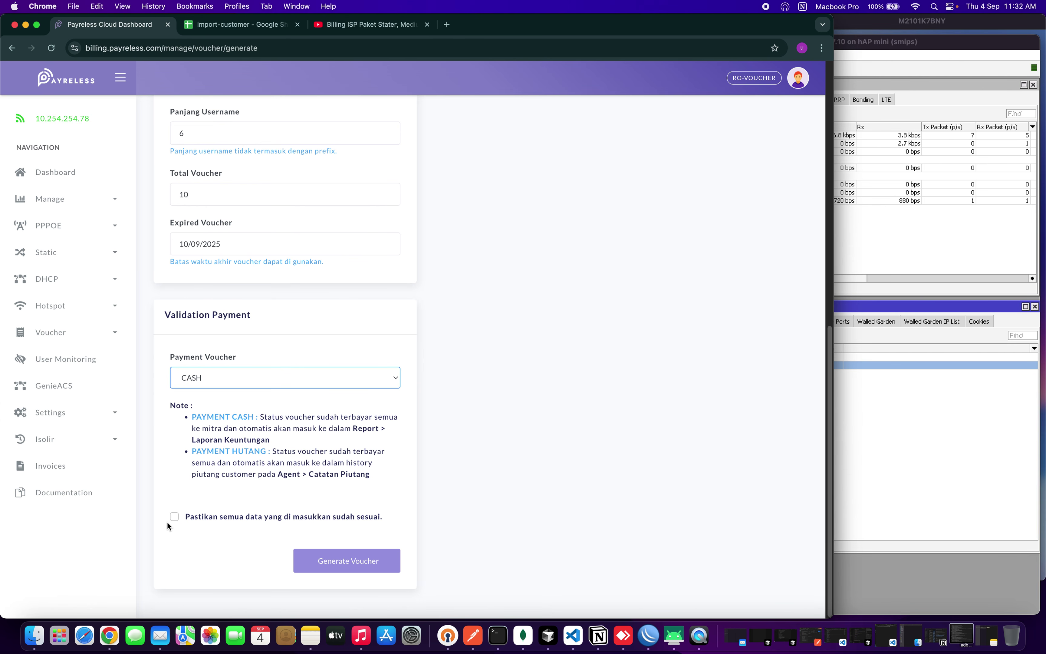
click(175, 518)
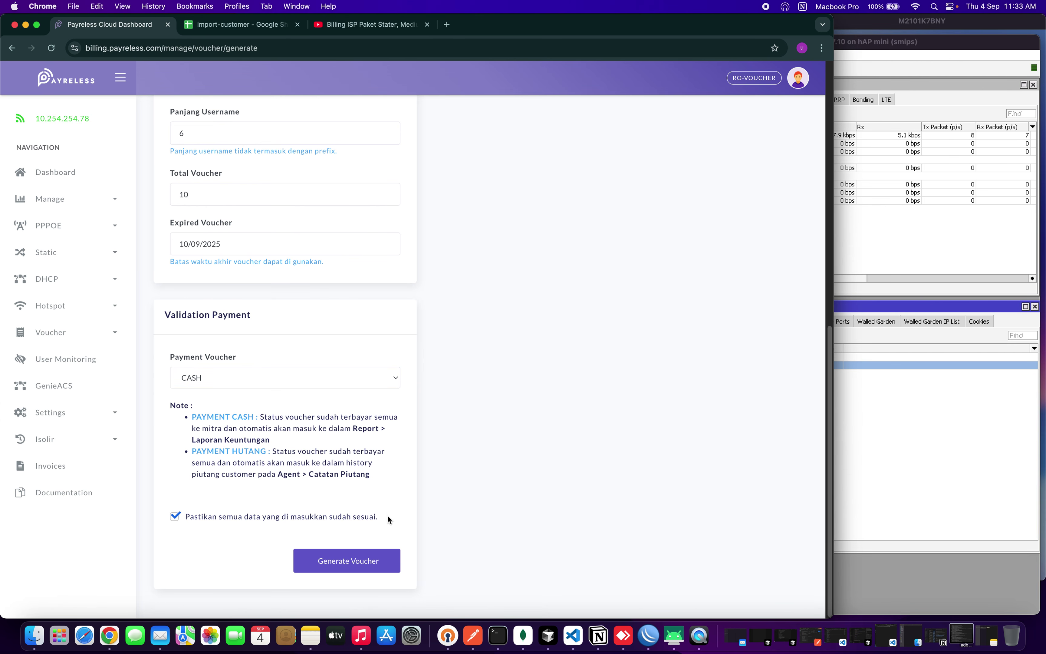
Generate the ten vouchers and scroll through the Vouchers Hotspot table to review them
click(355, 562)
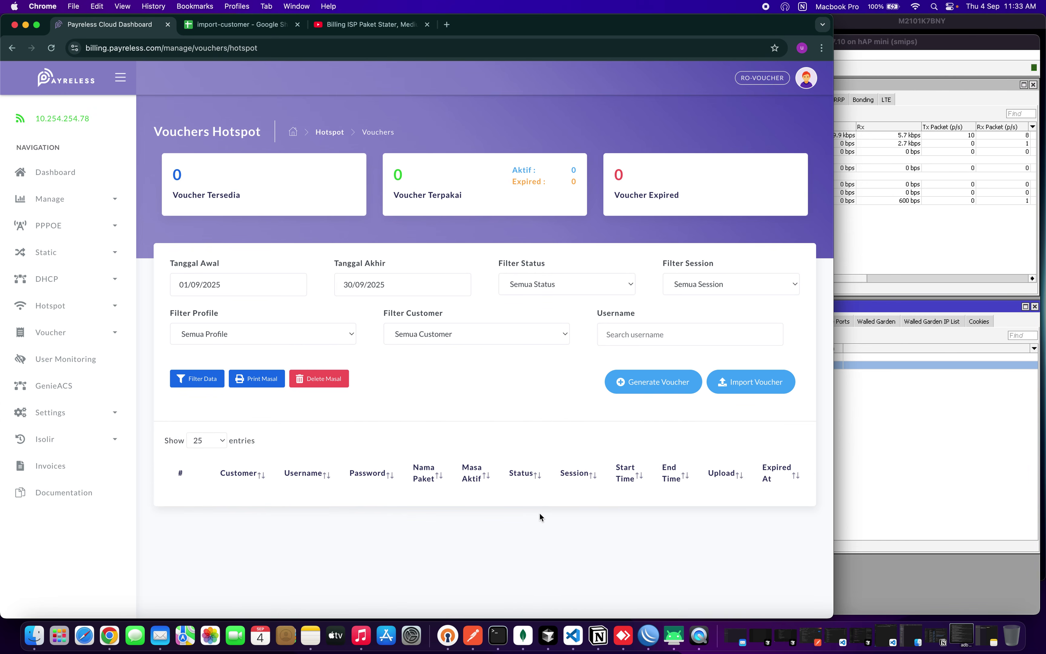
scroll(539, 513, down, 6)
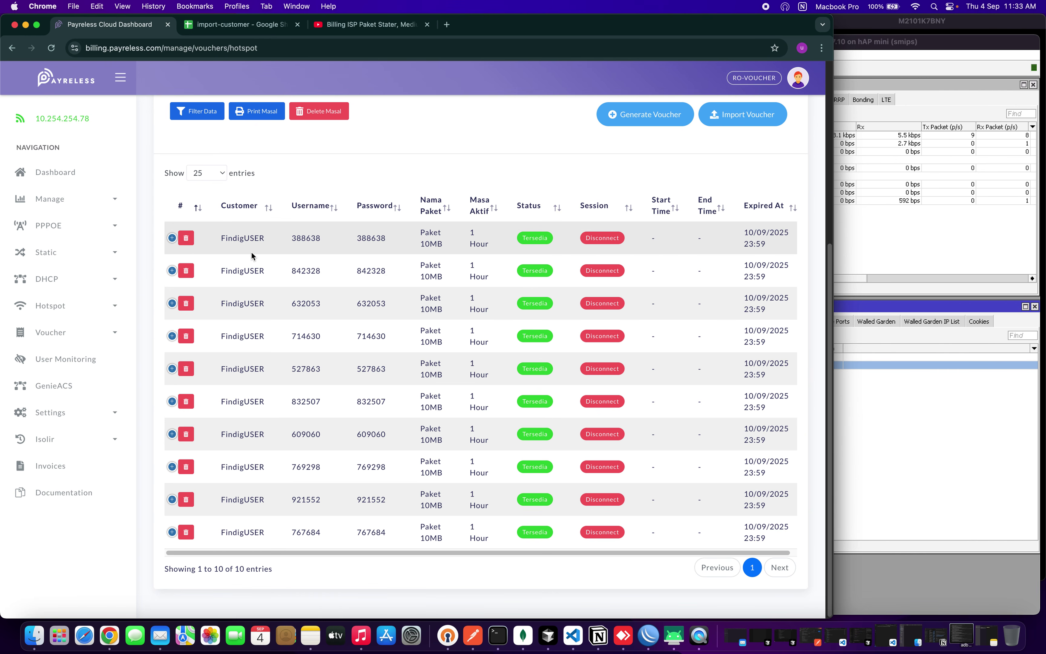
scroll(250, 252, up, 2)
scroll(250, 252, up, 3)
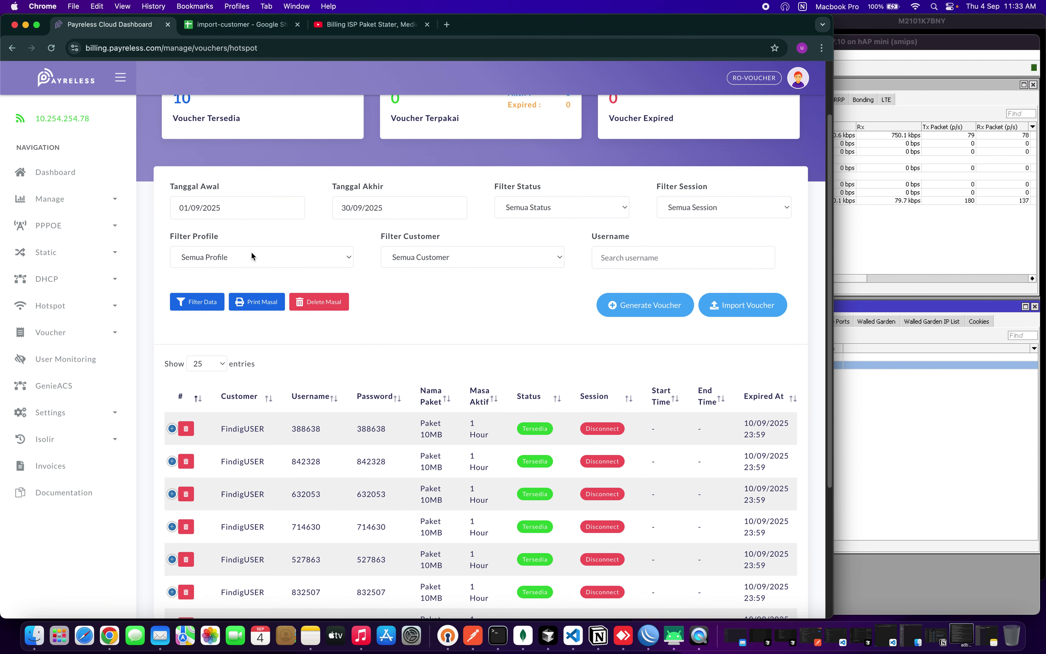
scroll(480, 336, down, 2)
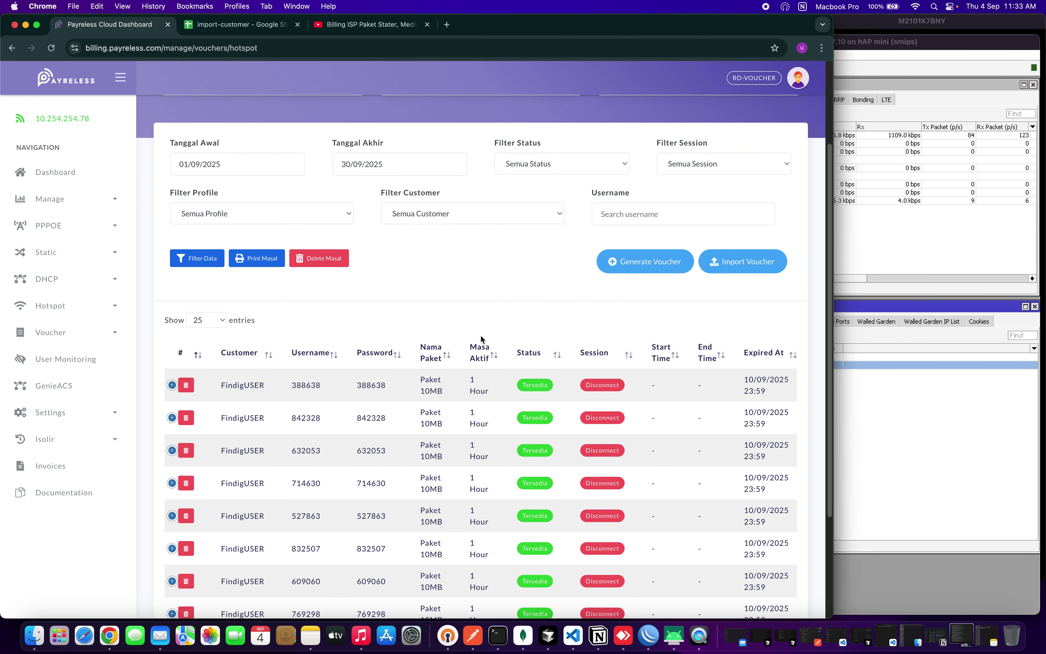
scroll(481, 337, down, 3)
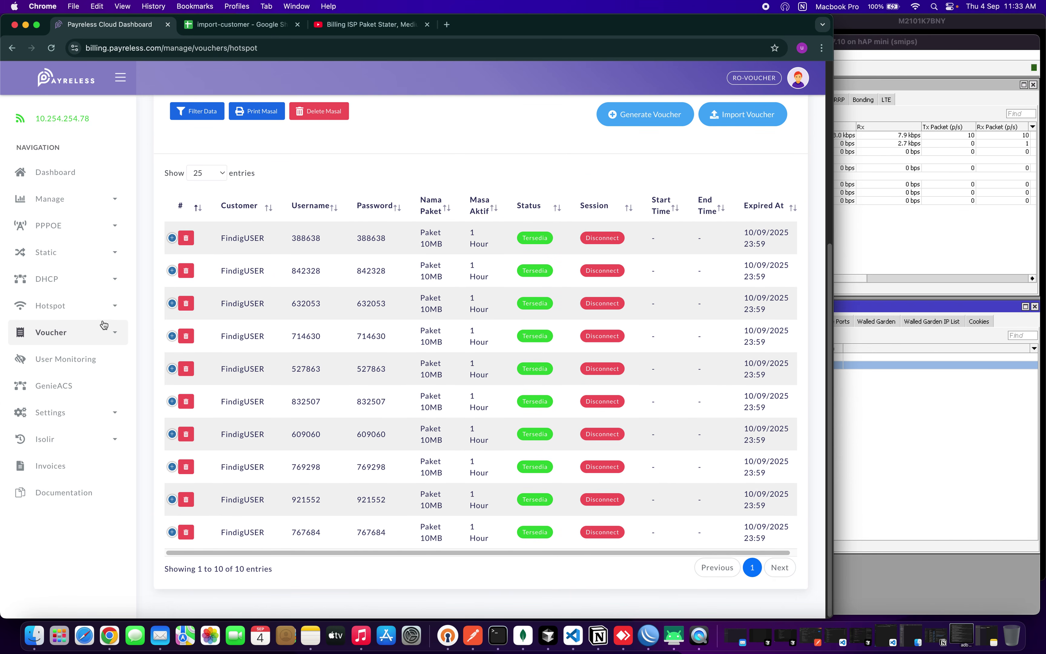
click(107, 334)
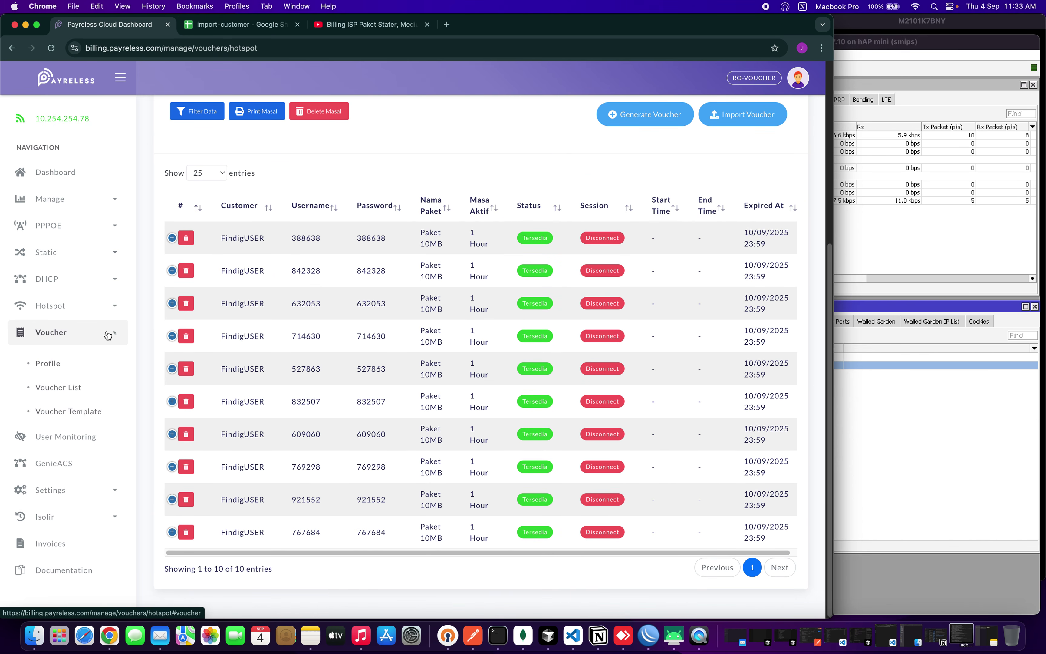
Activate the Andalan template on the Voucher Template page
click(82, 419)
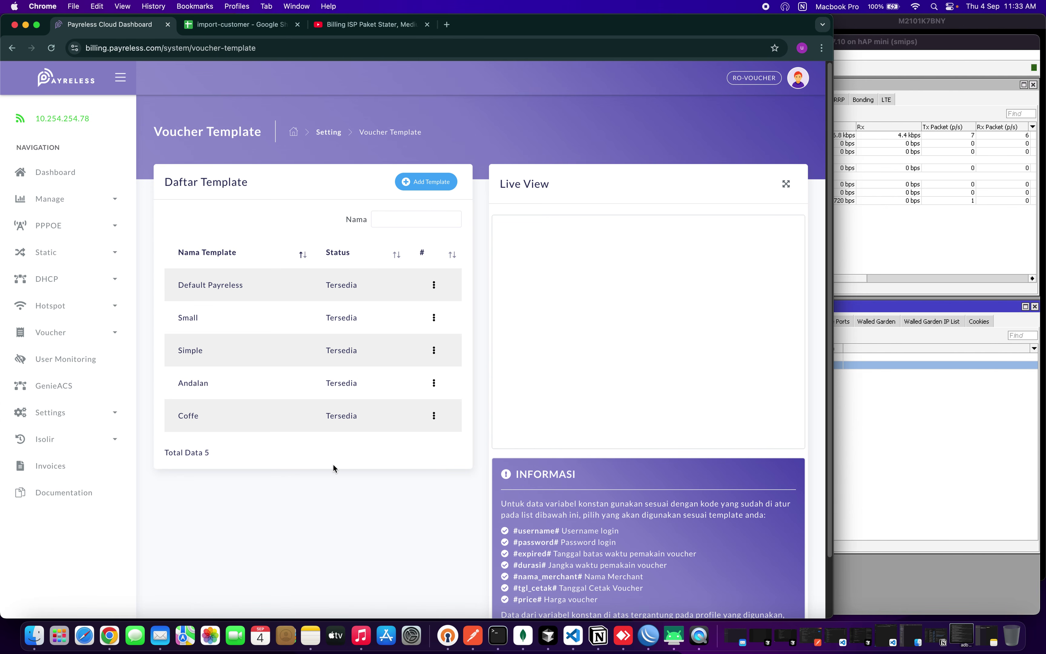
click(433, 382)
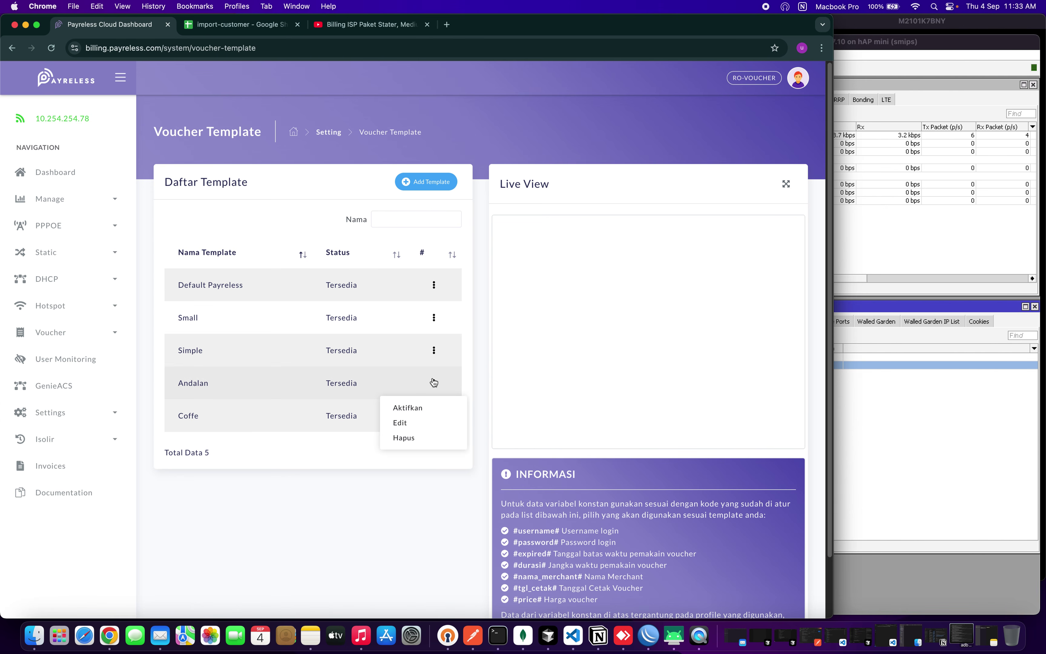
click(414, 408)
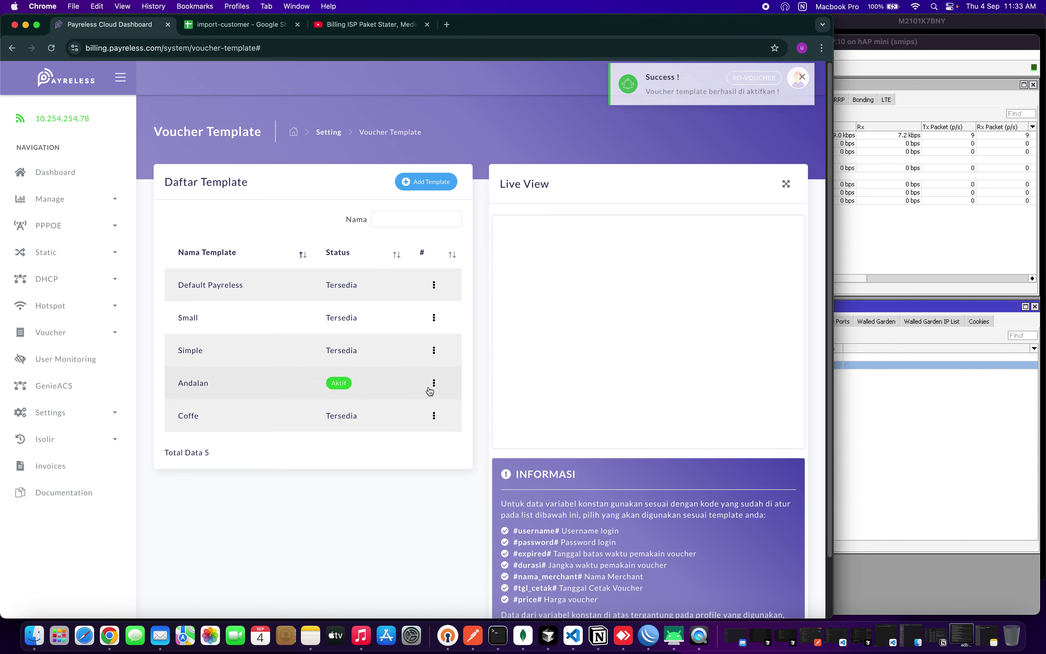
Preview the Andalan template full screen and in its editor, then return to Voucher List
click(786, 185)
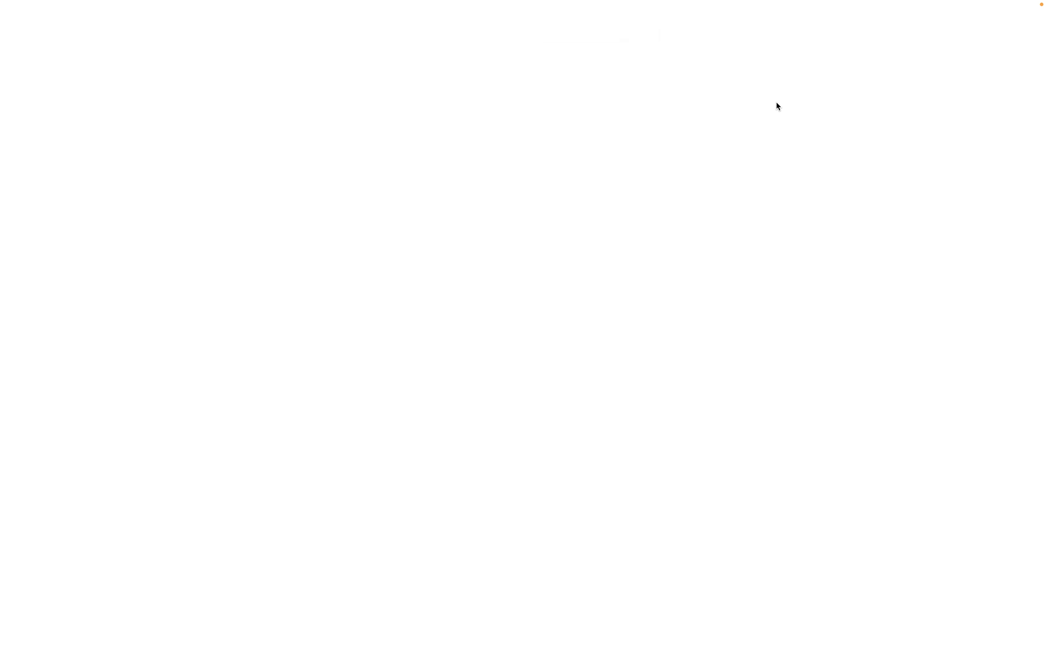
key(Escape)
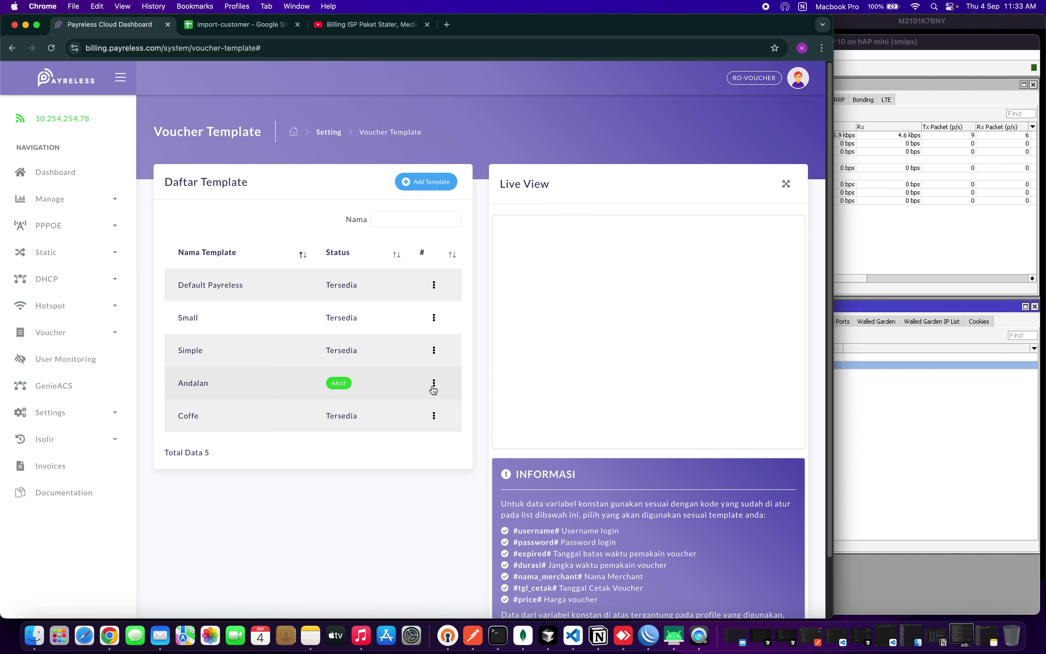
scroll(586, 352, down, 2)
scroll(586, 352, up, 2)
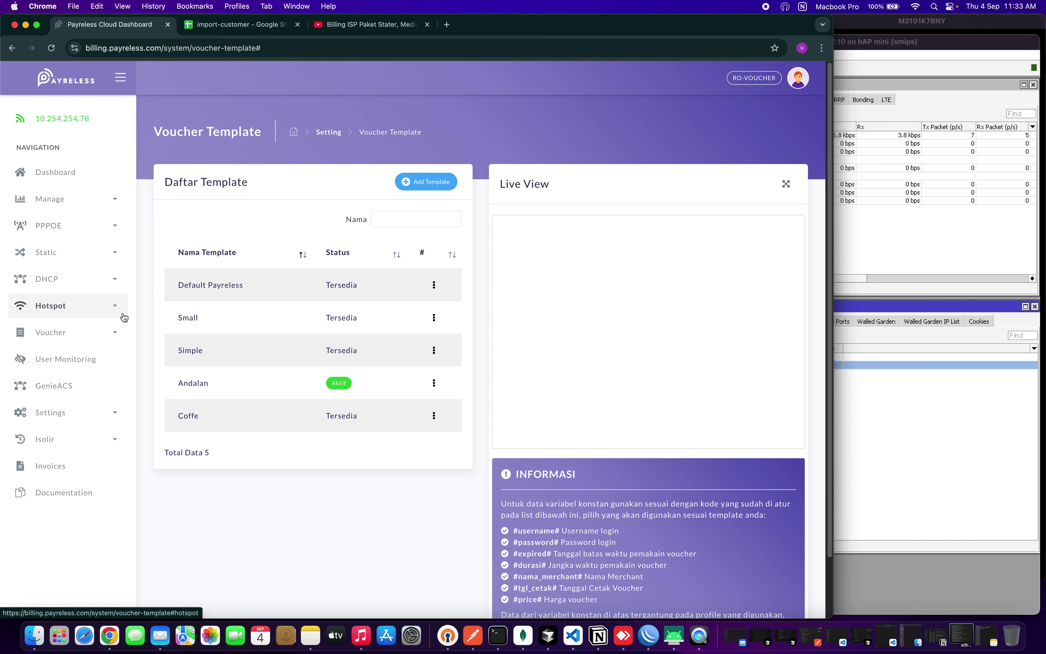
click(436, 383)
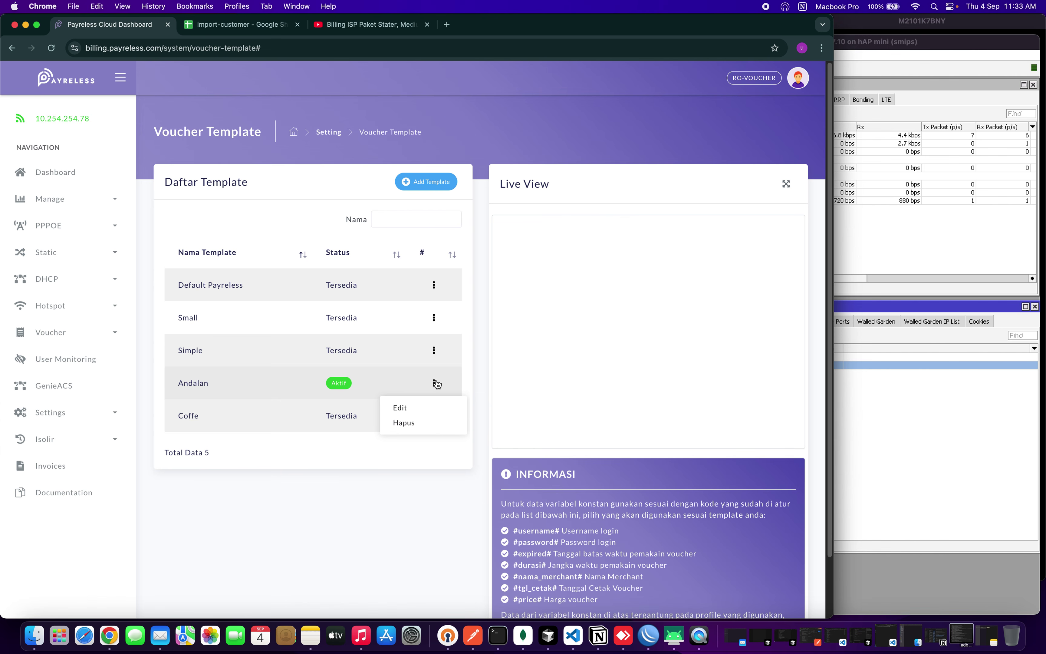
click(411, 406)
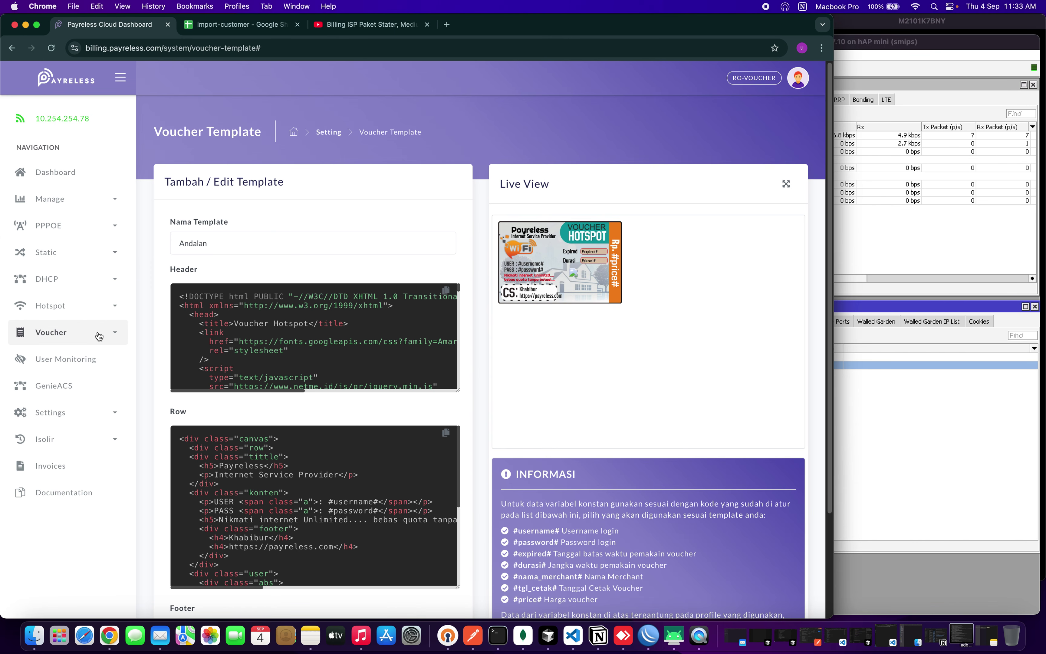
click(106, 336)
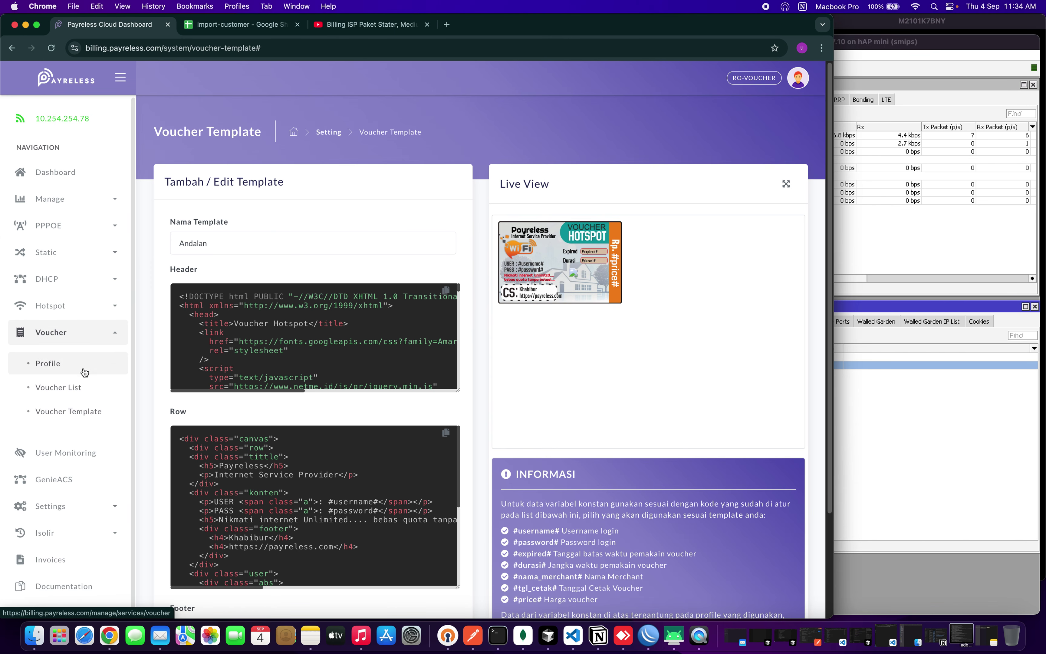
click(73, 387)
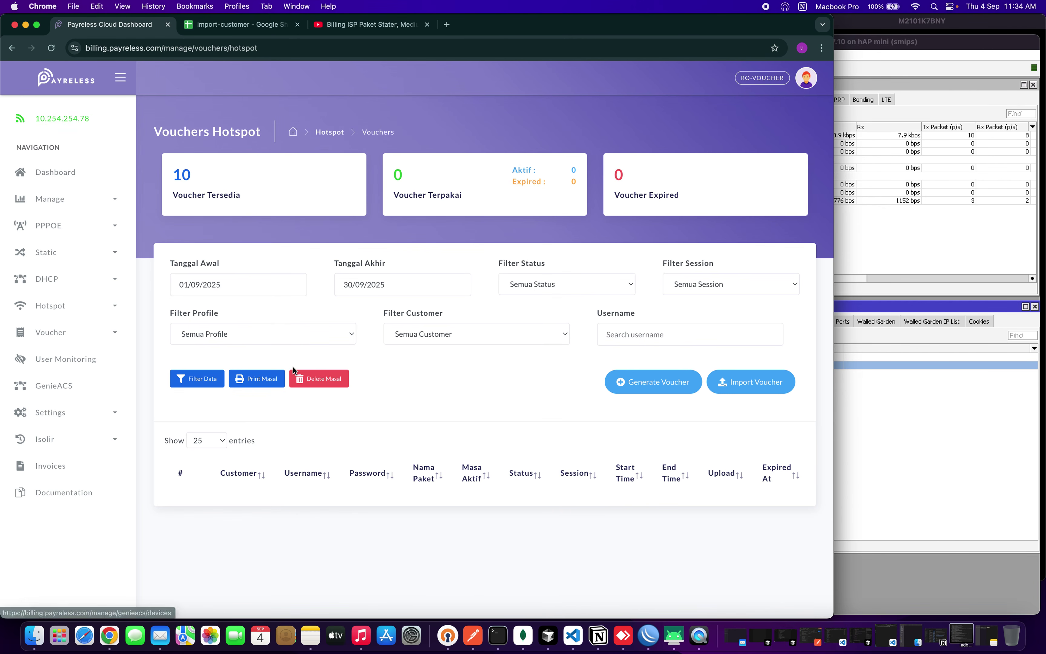
Inspect the first voucher's details and the user monitoring sessions page
scroll(429, 381, down, 2)
scroll(430, 381, down, 1)
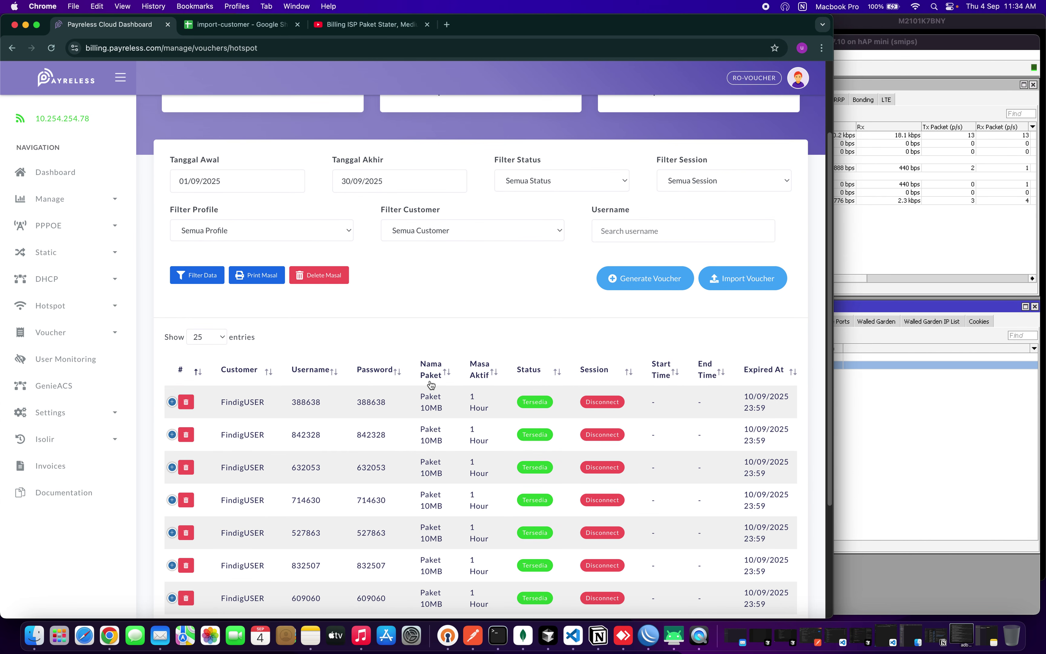
scroll(430, 384, down, 2)
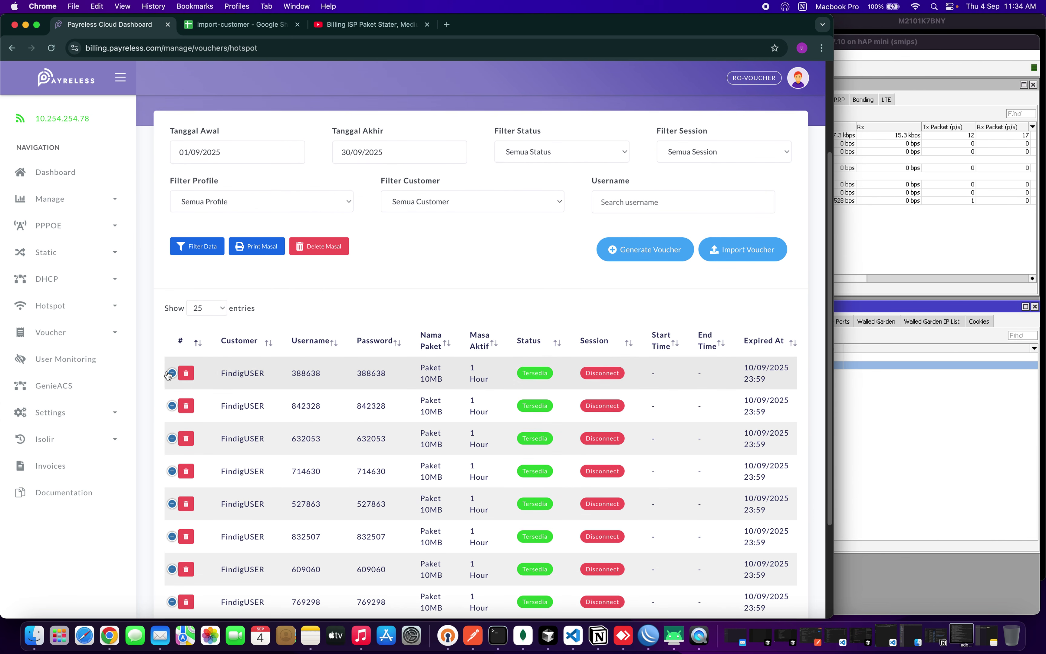
click(171, 374)
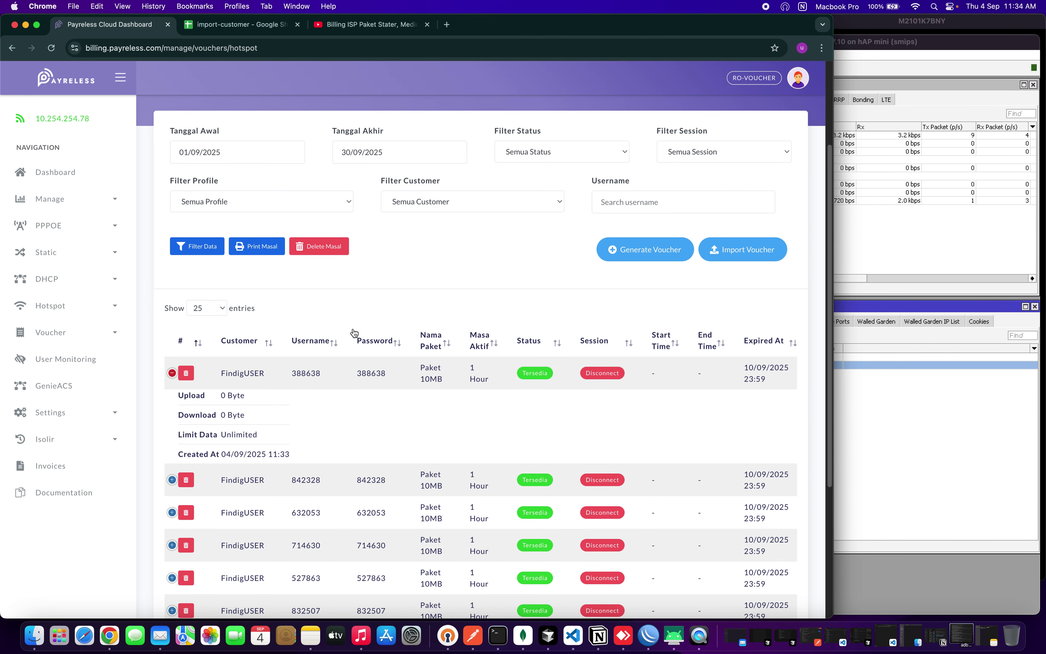
click(64, 358)
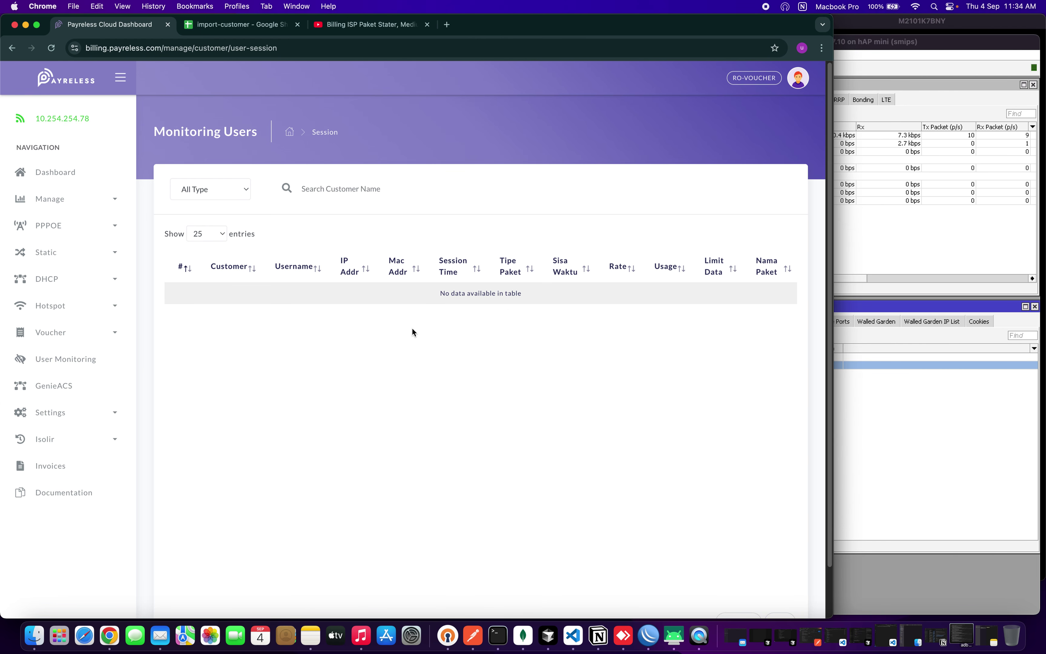
Return to the Vouchers Hotspot list with 10 available vouchers, then bring up the phone mirror
click(97, 316)
click(96, 314)
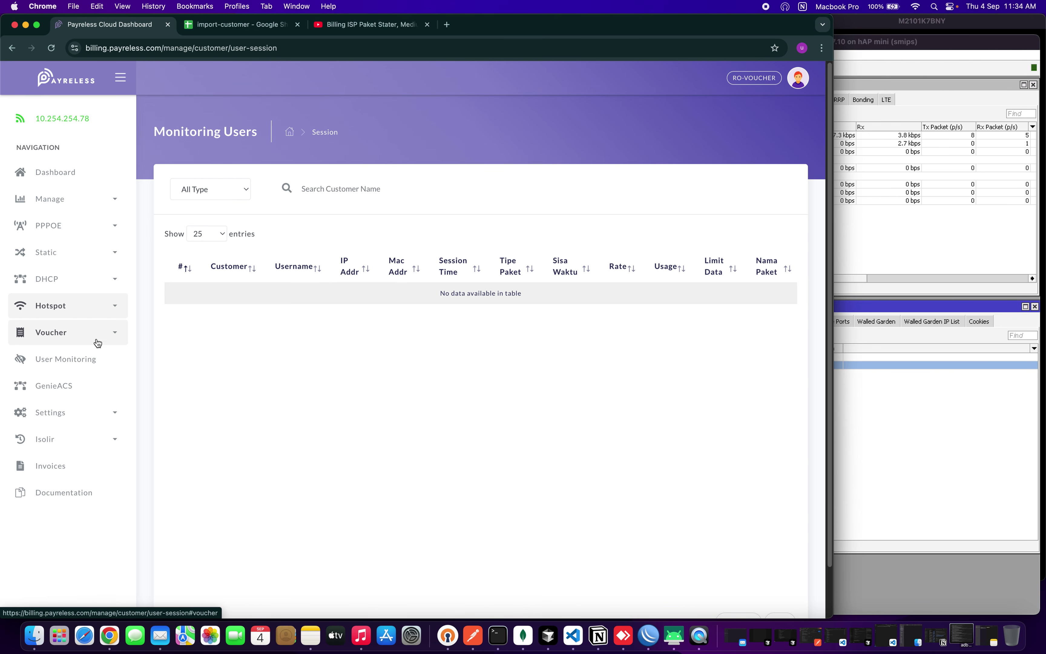
click(96, 340)
click(76, 394)
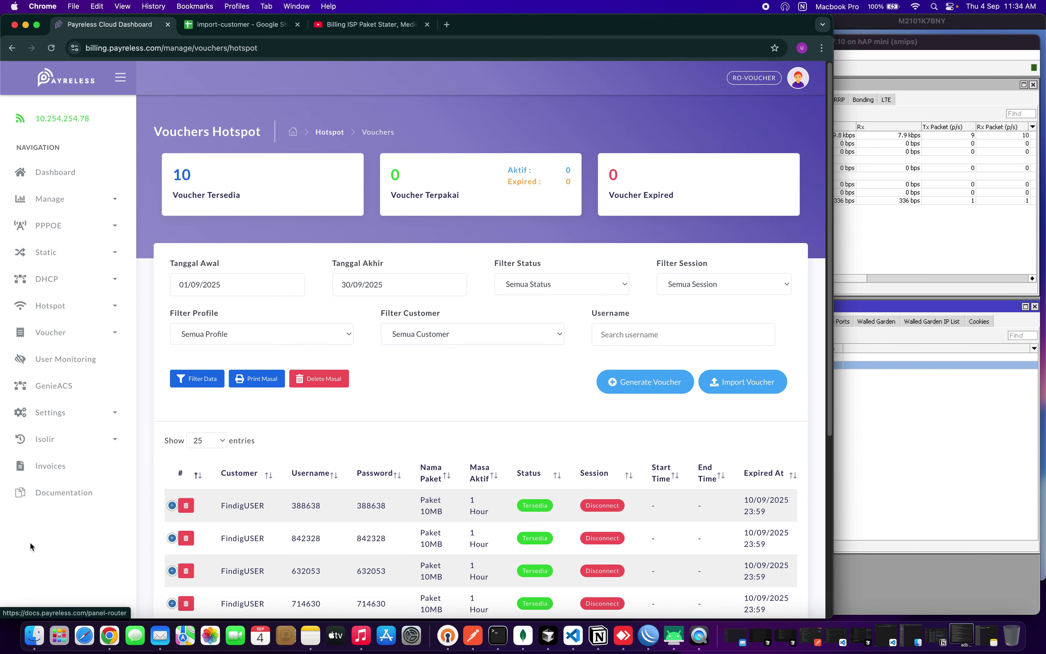
click(673, 634)
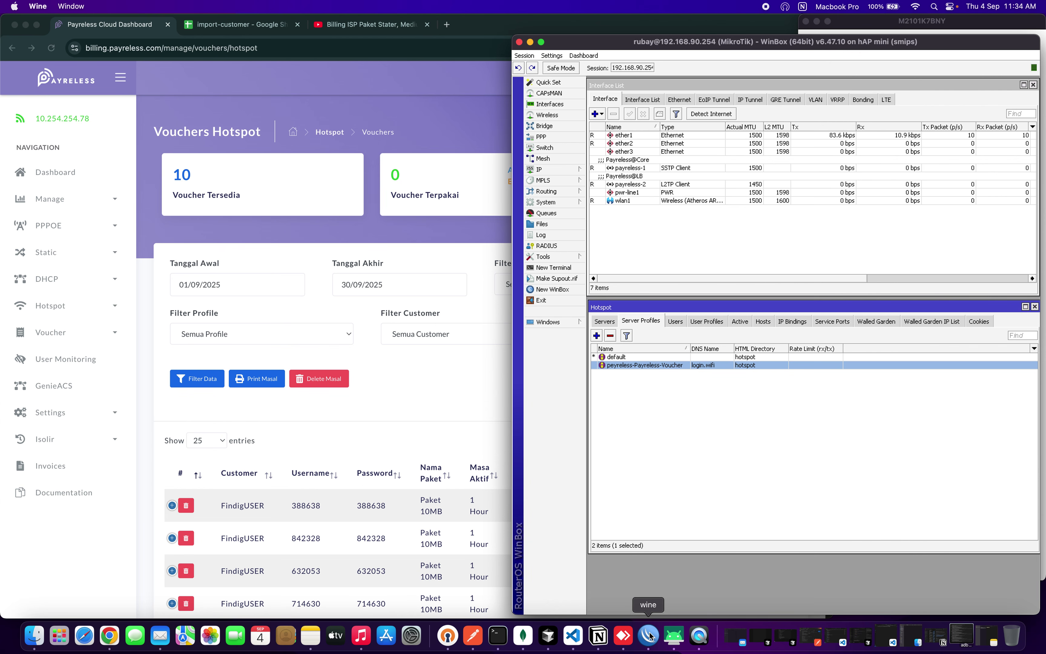
With the phone confirmed on WIFI DEVOPS, bring the WinBox router window to the front
click(648, 634)
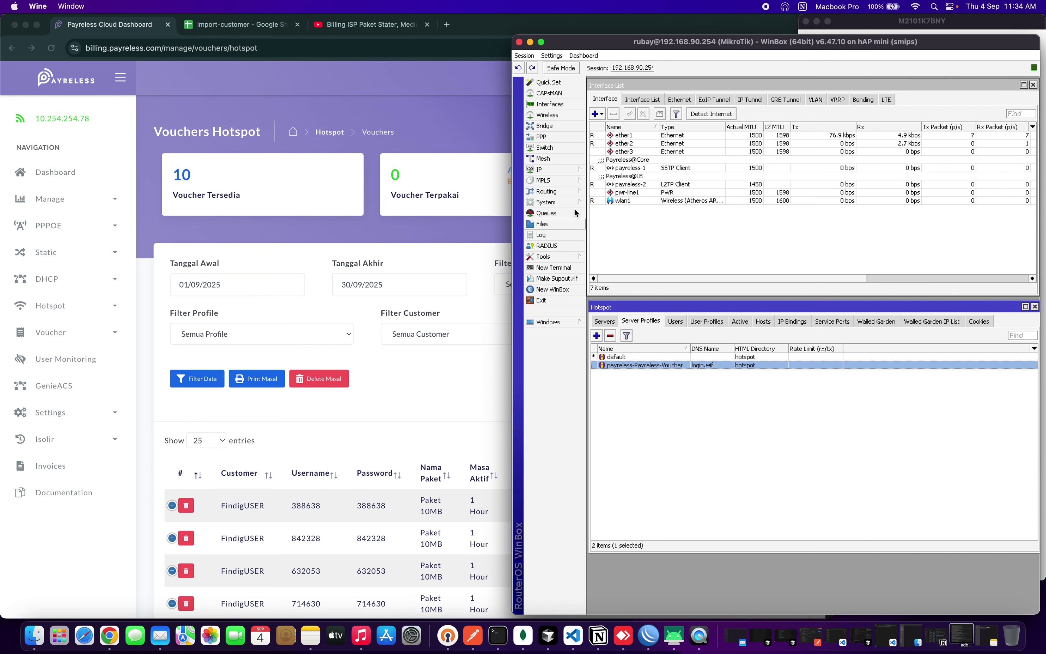
Remove the admin session at 10.55.55.253 from WinBox's Hotspot Active list
click(574, 168)
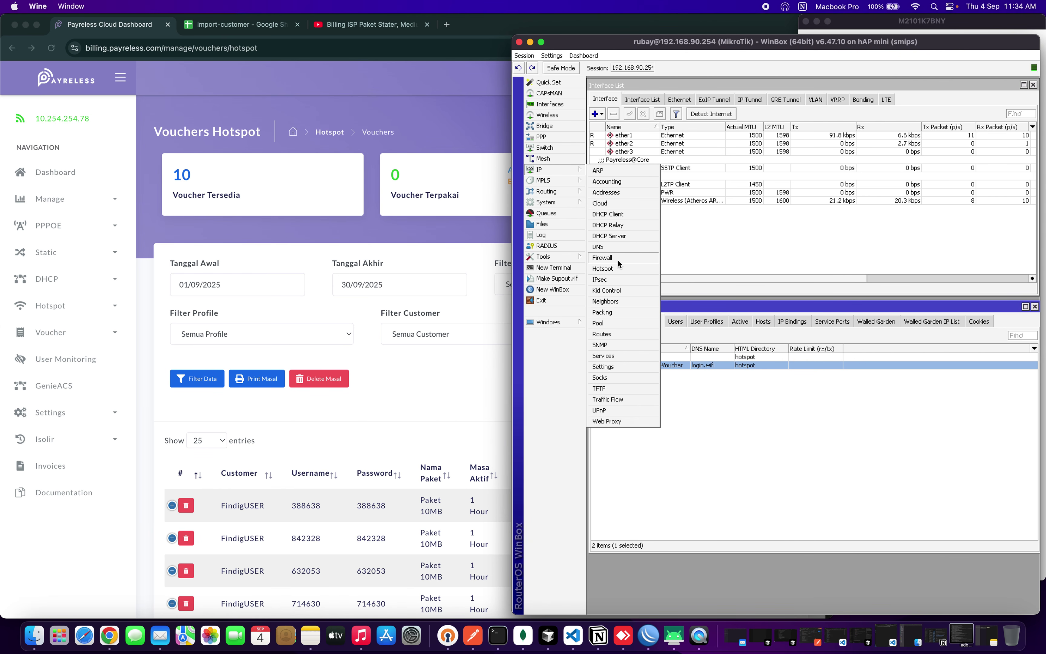
click(618, 268)
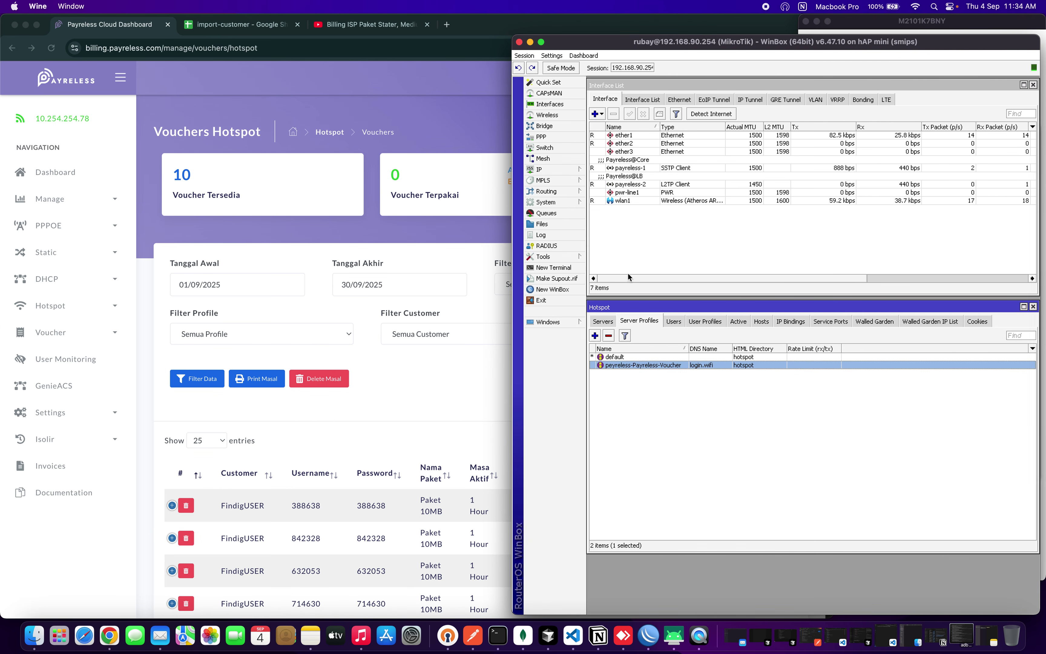
click(738, 320)
click(655, 359)
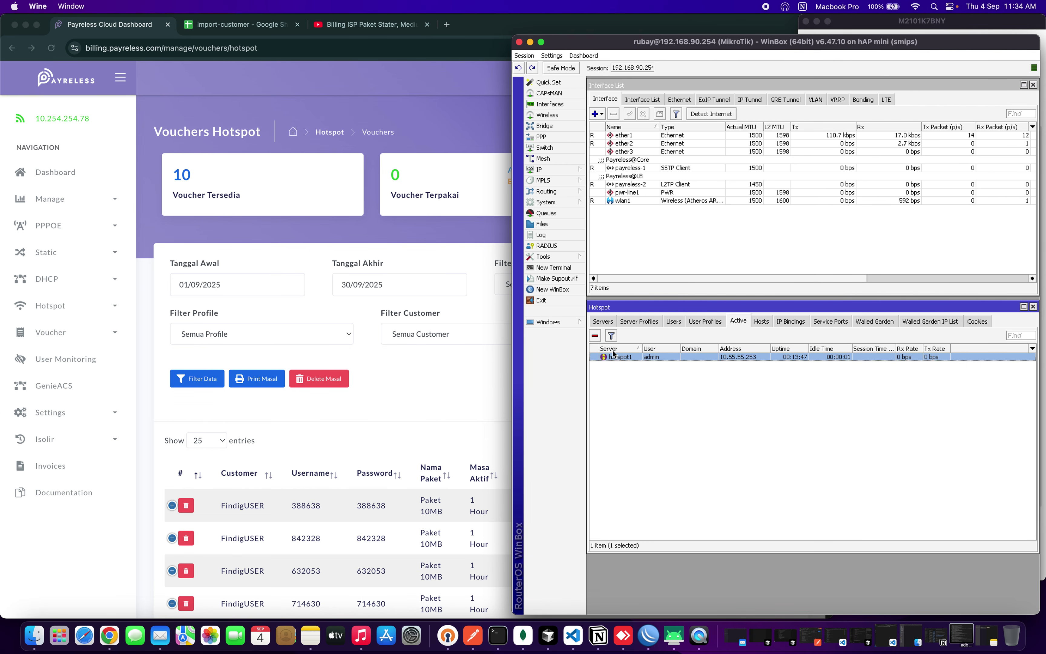
click(595, 337)
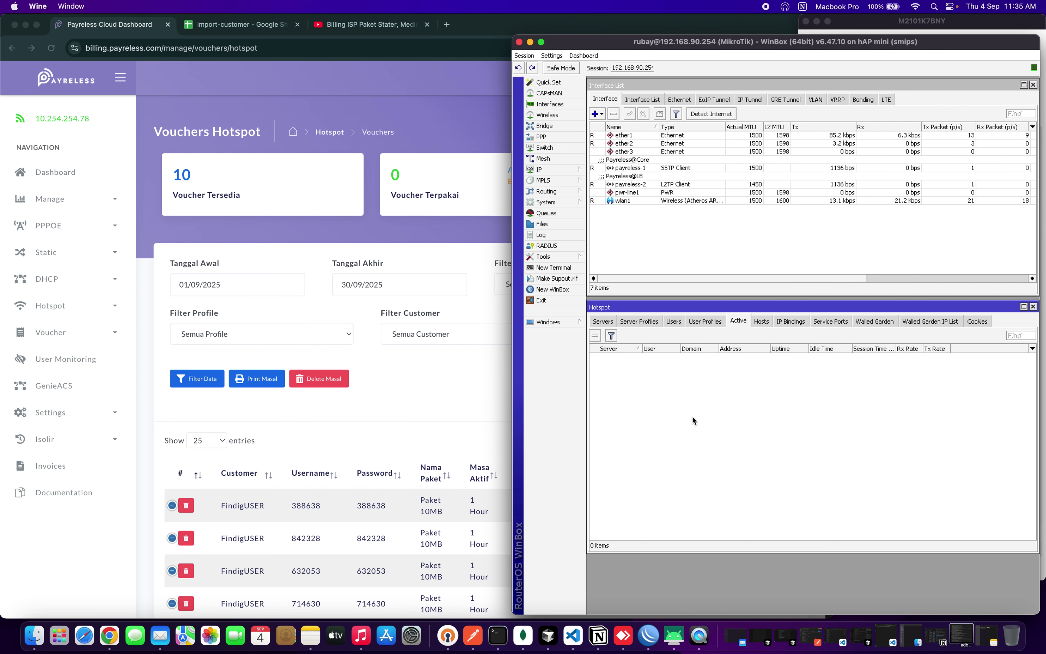
Bring the Payreless Vouchers Hotspot page forward and scroll through its voucher table
click(425, 407)
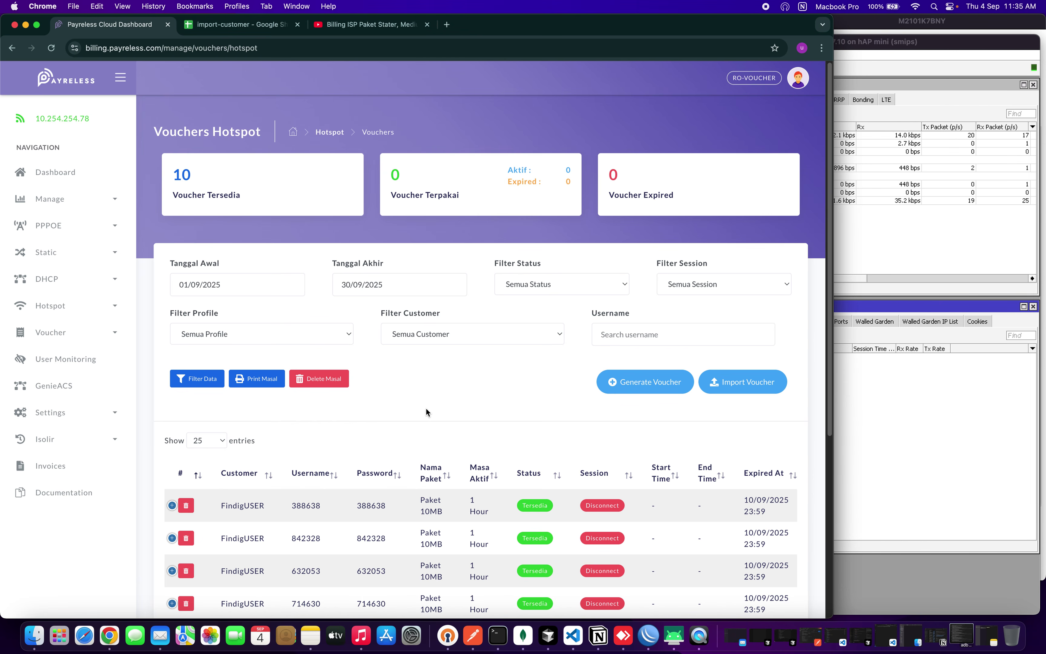
scroll(426, 408, down, 3)
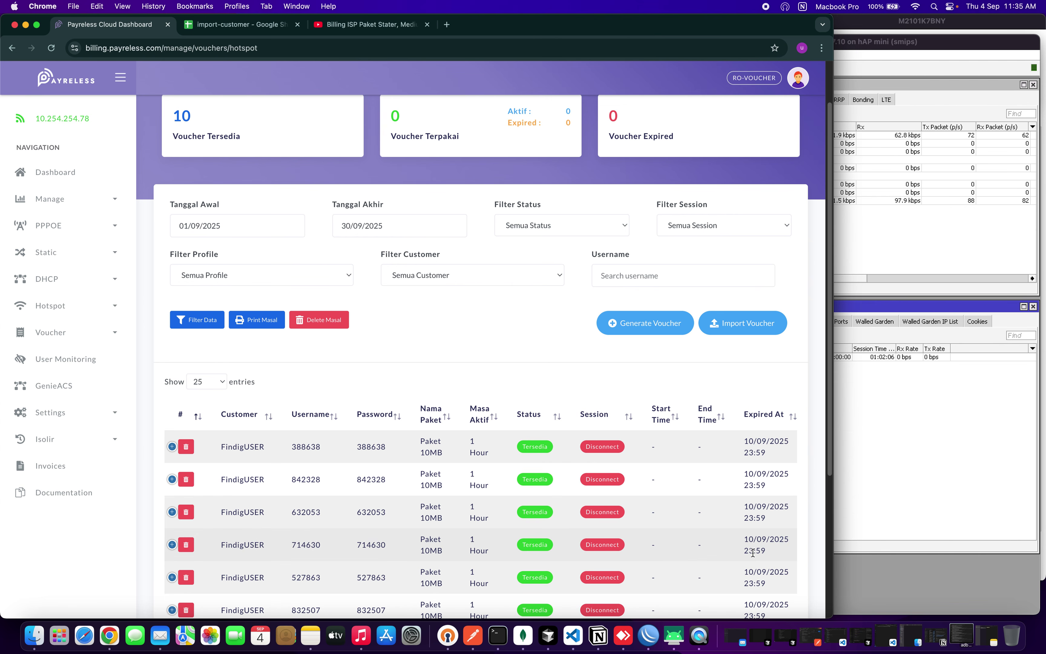
Select the newly logged-in voucher session on hotspot1 in WinBox's Active list, then return to Payreless
click(930, 441)
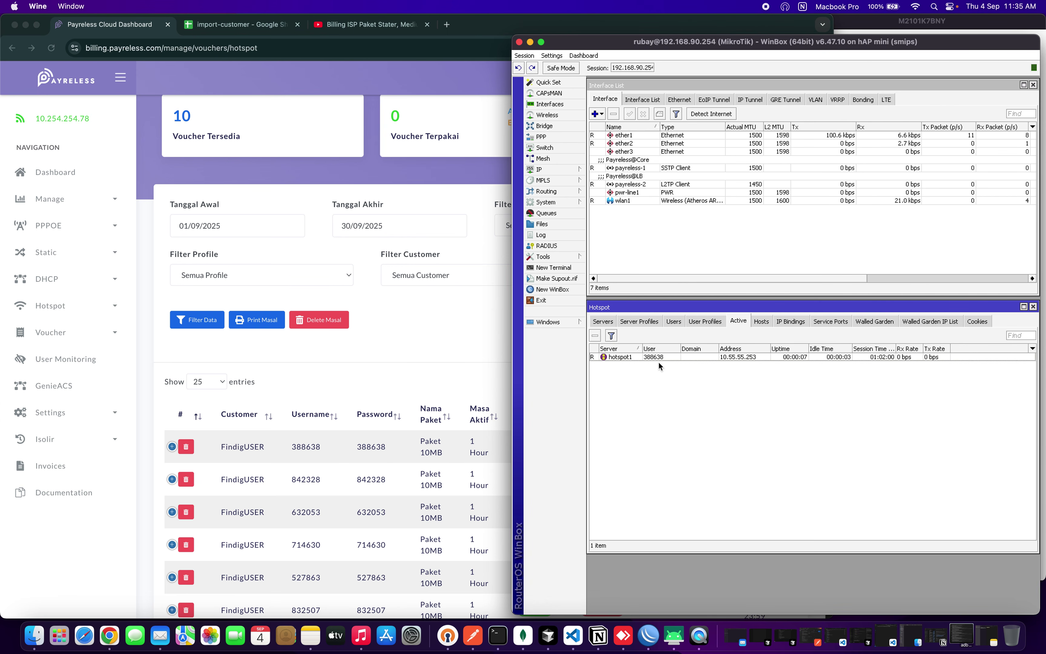
click(666, 360)
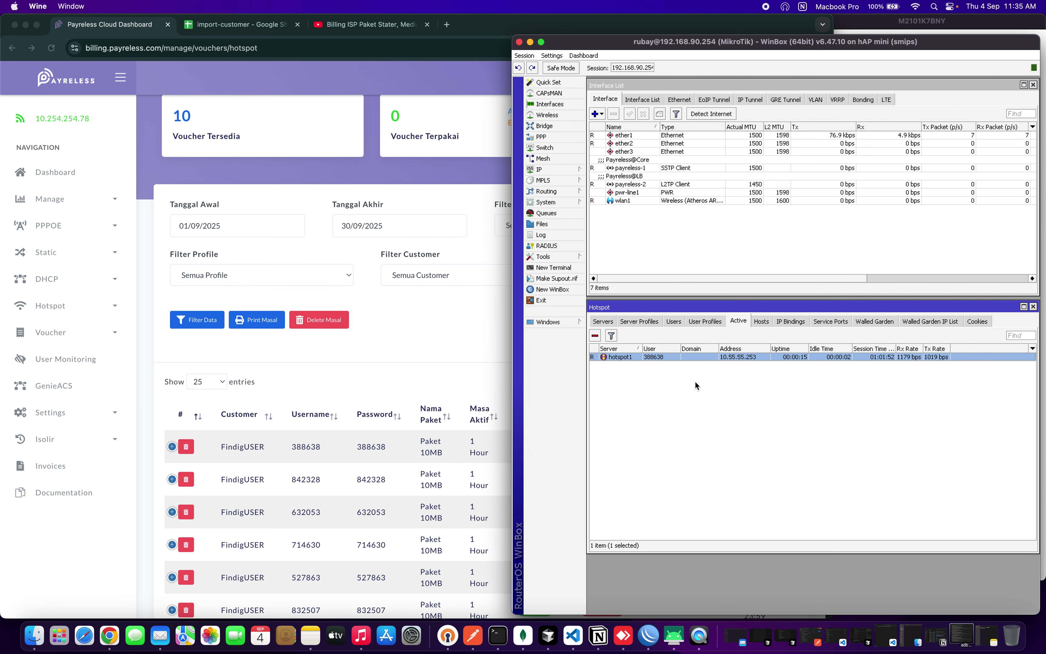
click(383, 336)
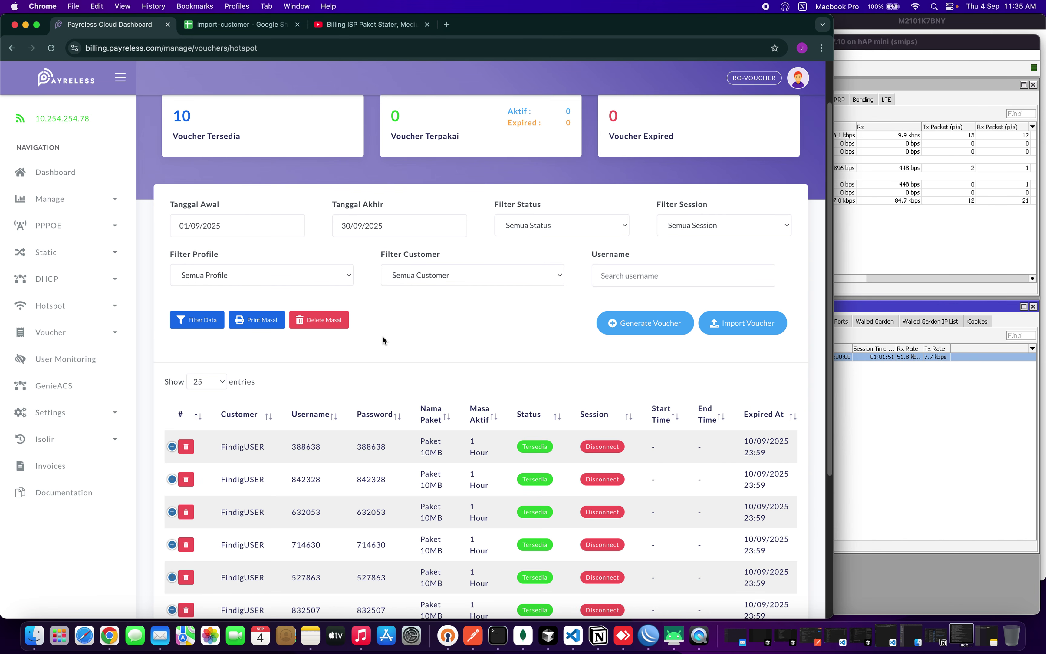
Open User Monitoring and expand the connected voucher's session details
click(108, 332)
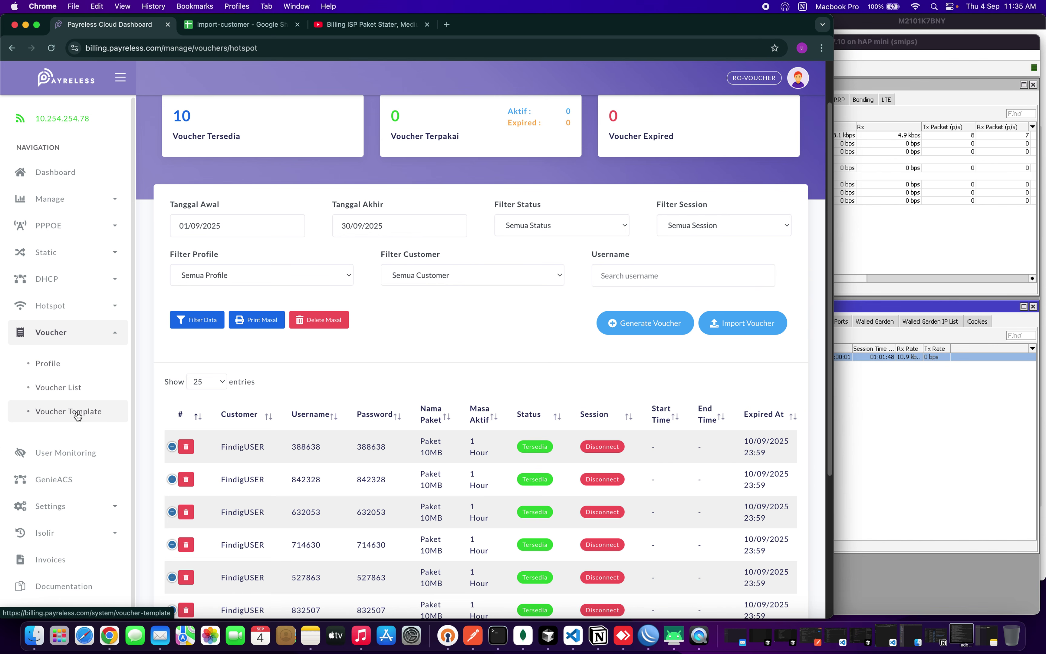
click(85, 458)
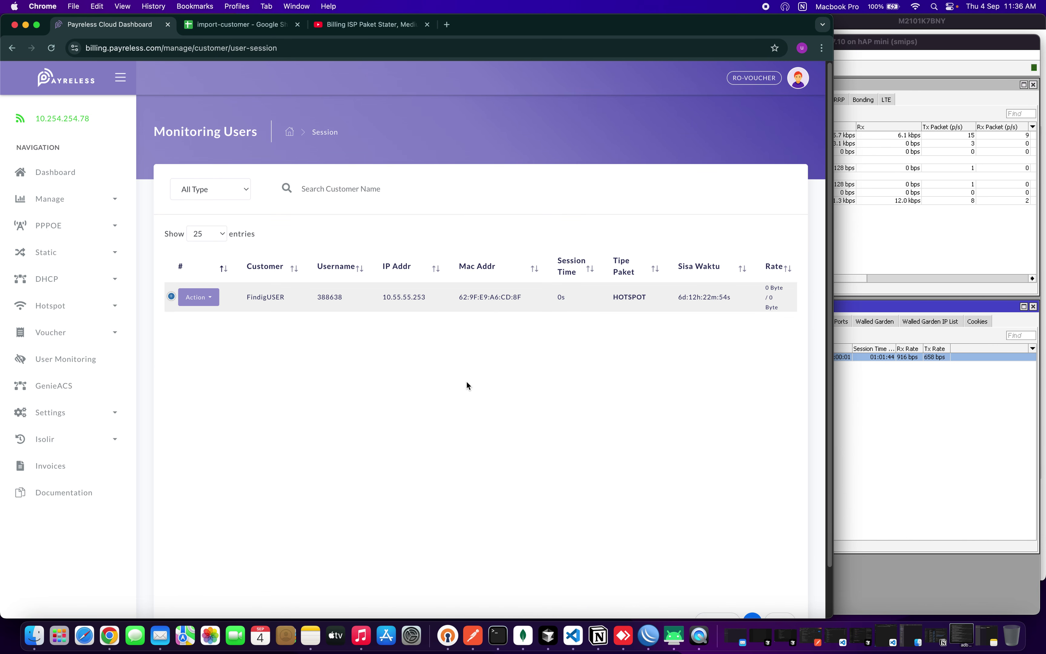
click(172, 297)
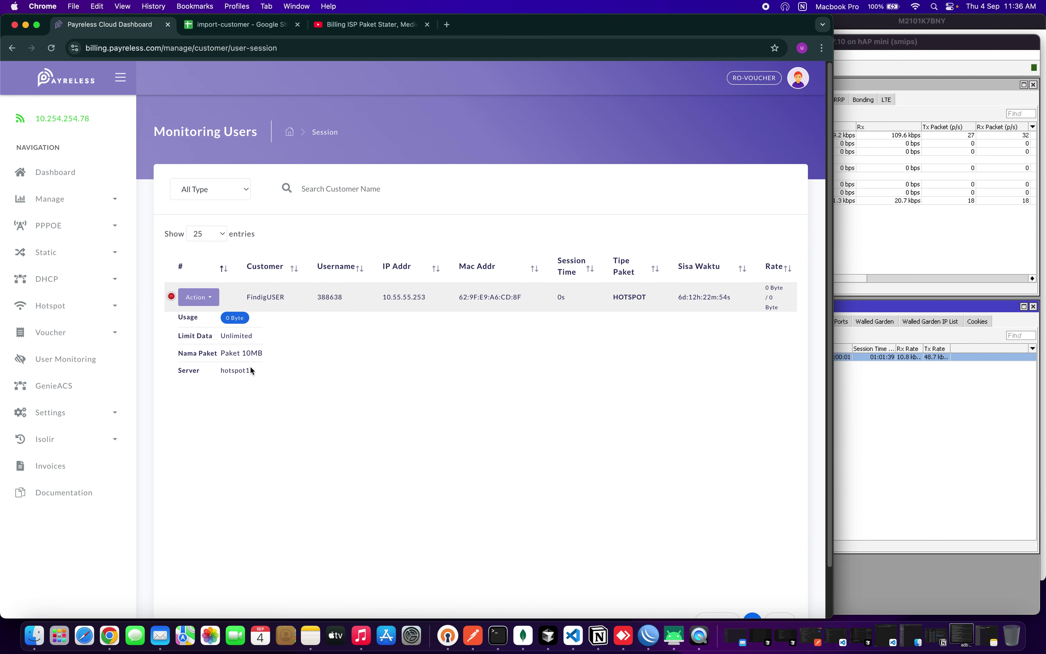
In the widened Voucher List, expand the first voucher to confirm it shows Terpakai - aktif and Connected
click(109, 340)
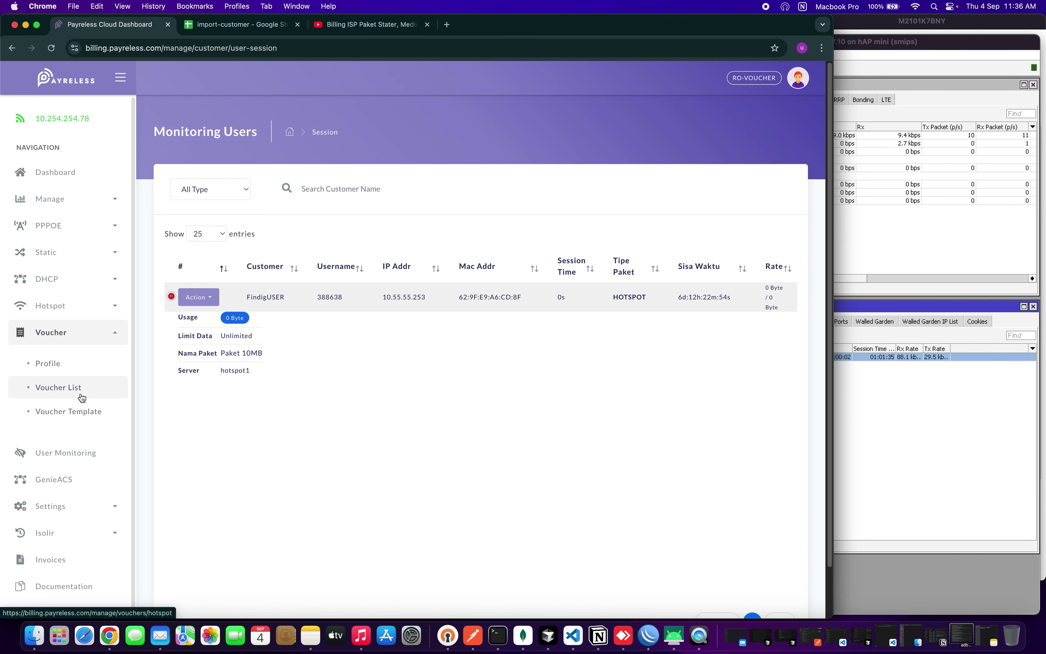
click(81, 396)
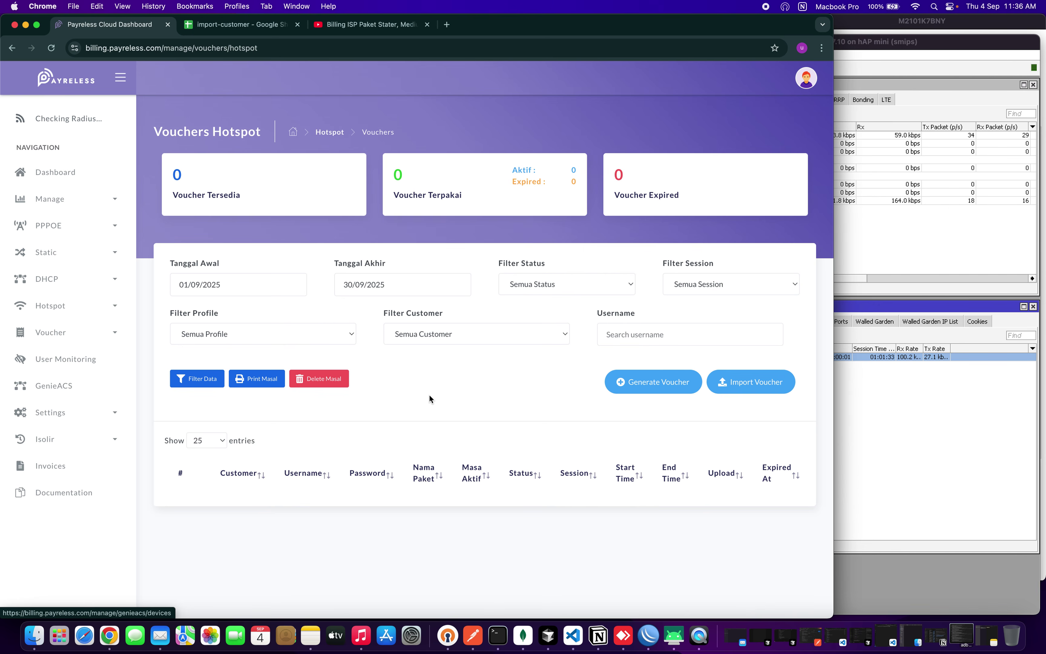
scroll(517, 393, down, 2)
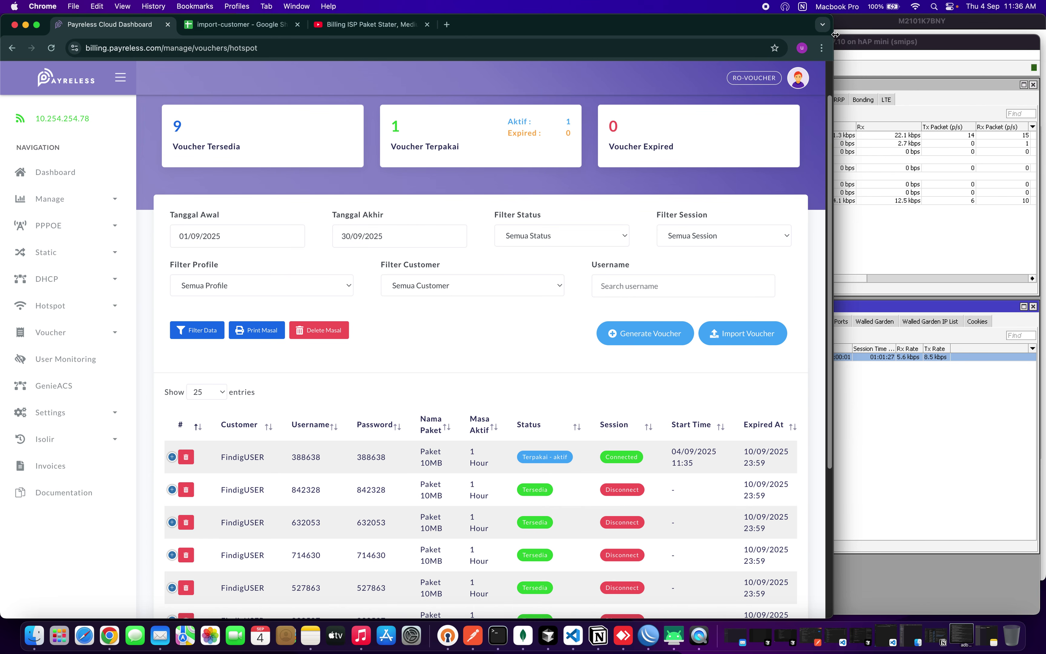
drag(832, 36, 979, 50)
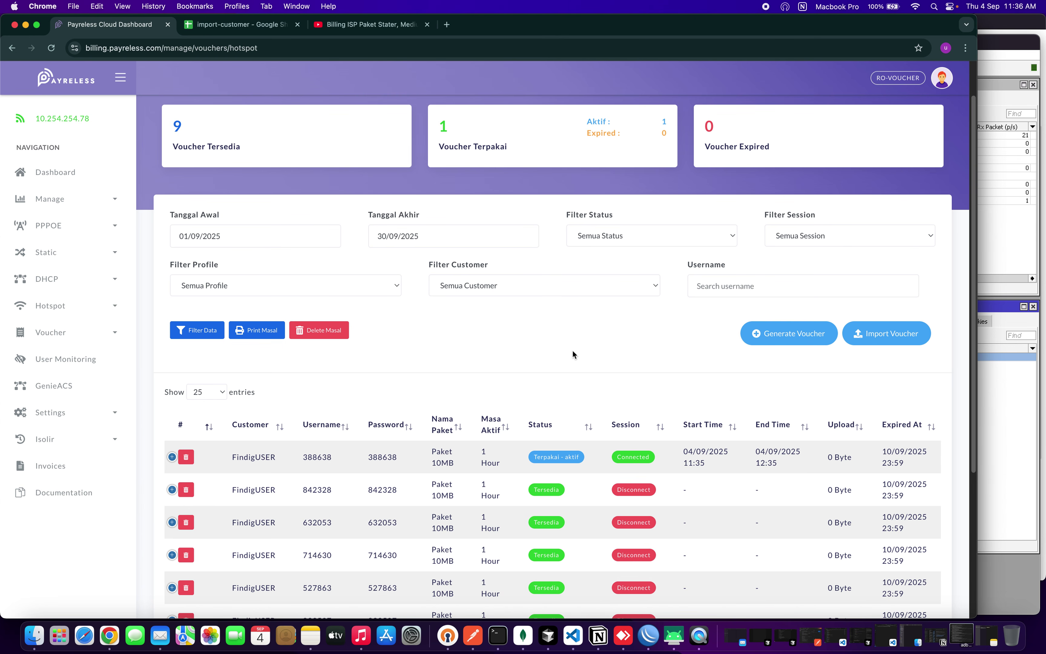
scroll(472, 418, down, 2)
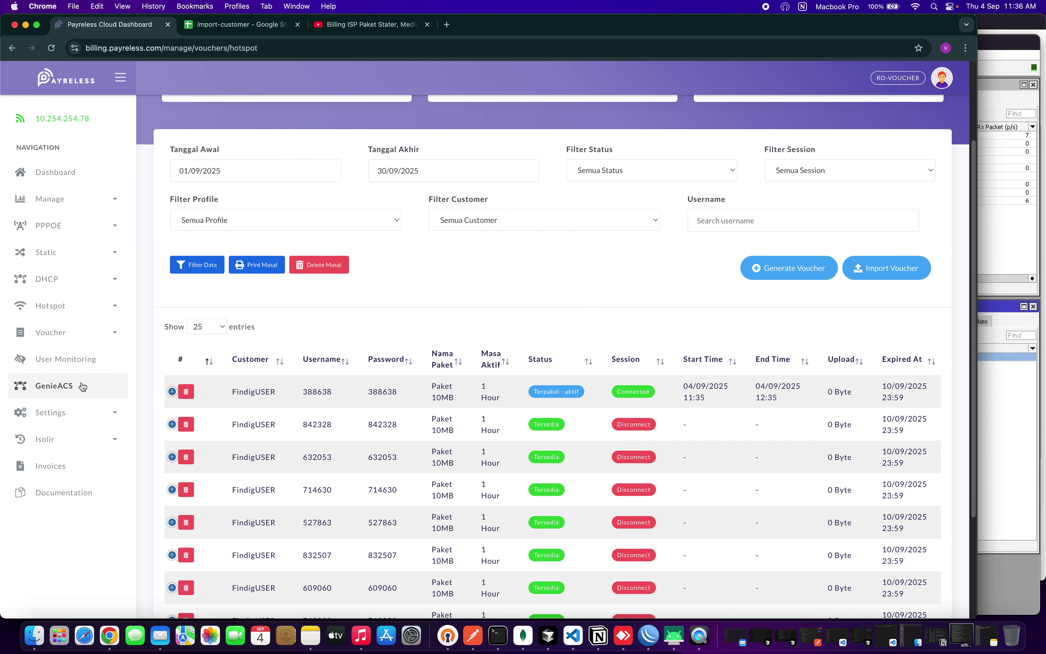
click(172, 391)
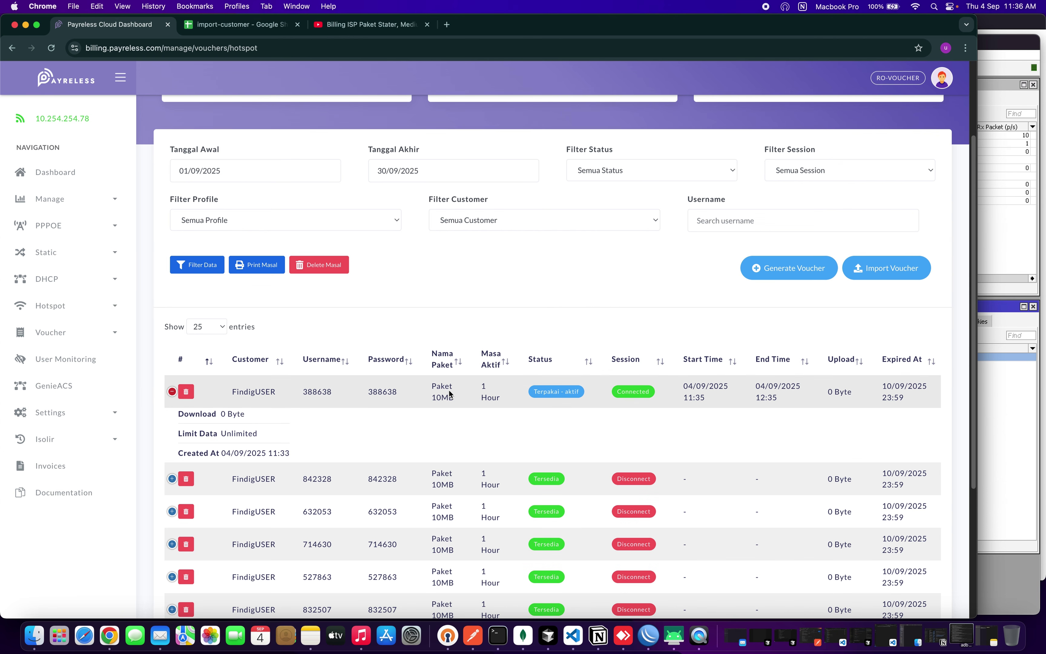
click(173, 391)
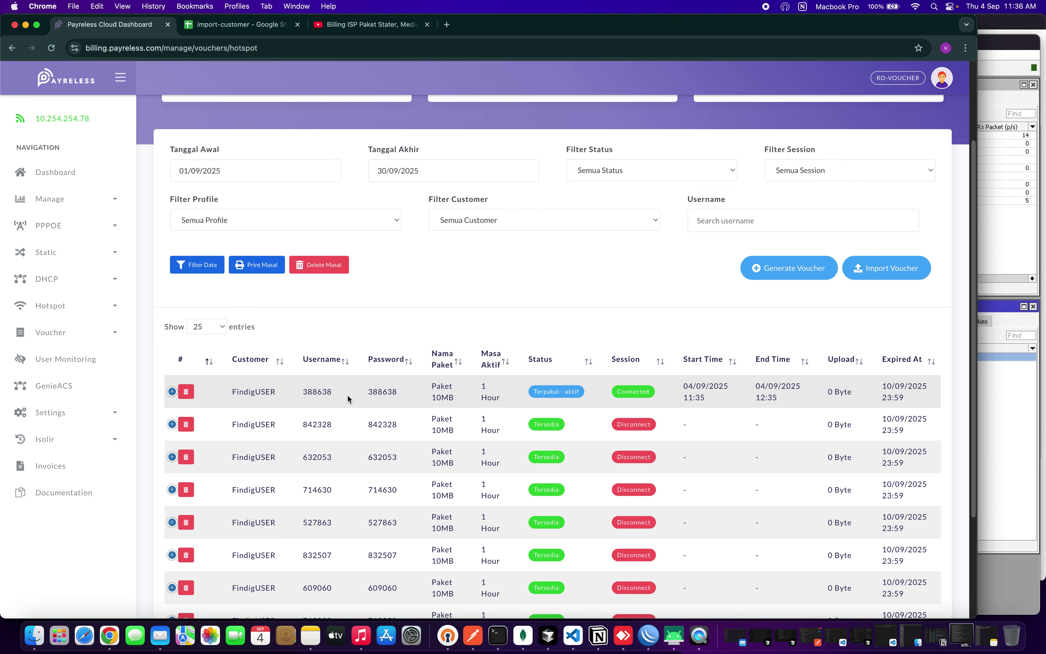
scroll(520, 427, down, 5)
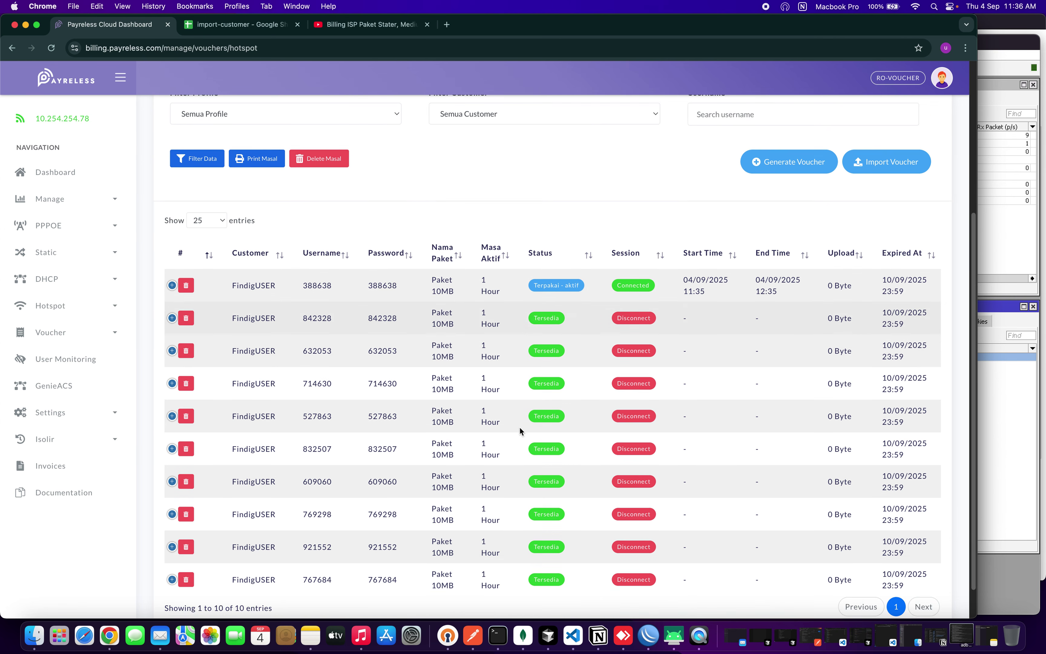
scroll(538, 356, up, 9)
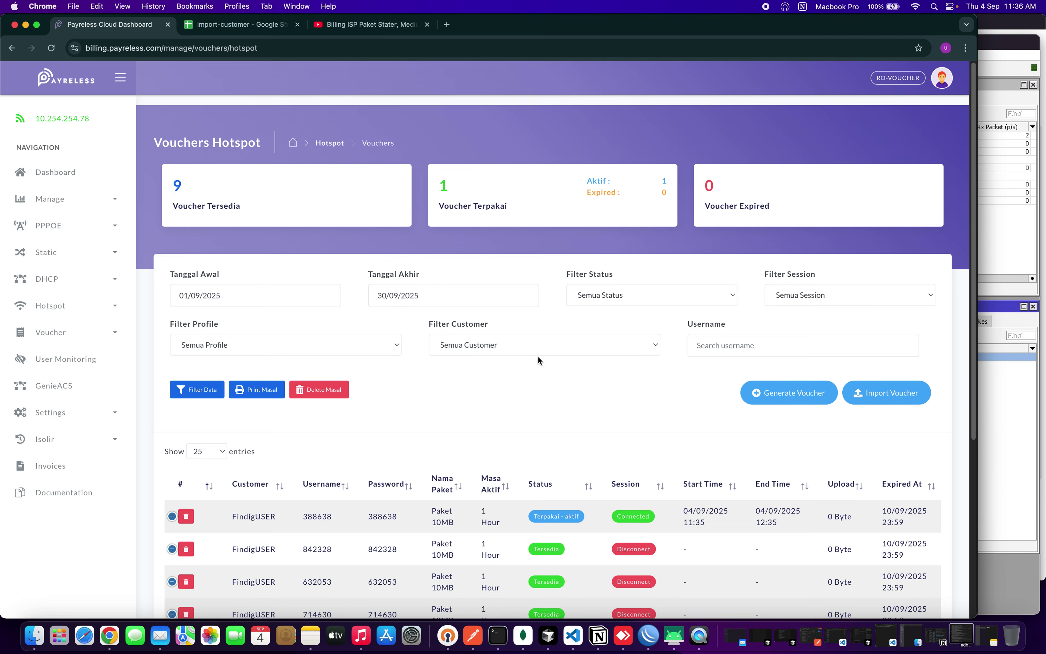
scroll(538, 356, down, 9)
scroll(537, 356, up, 6)
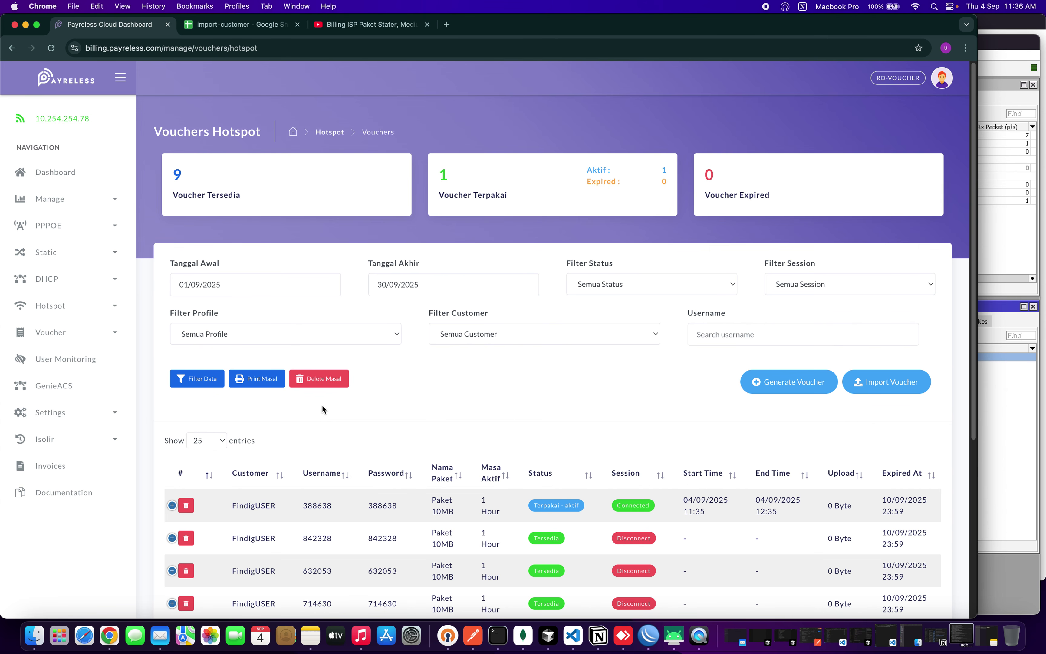
click(673, 638)
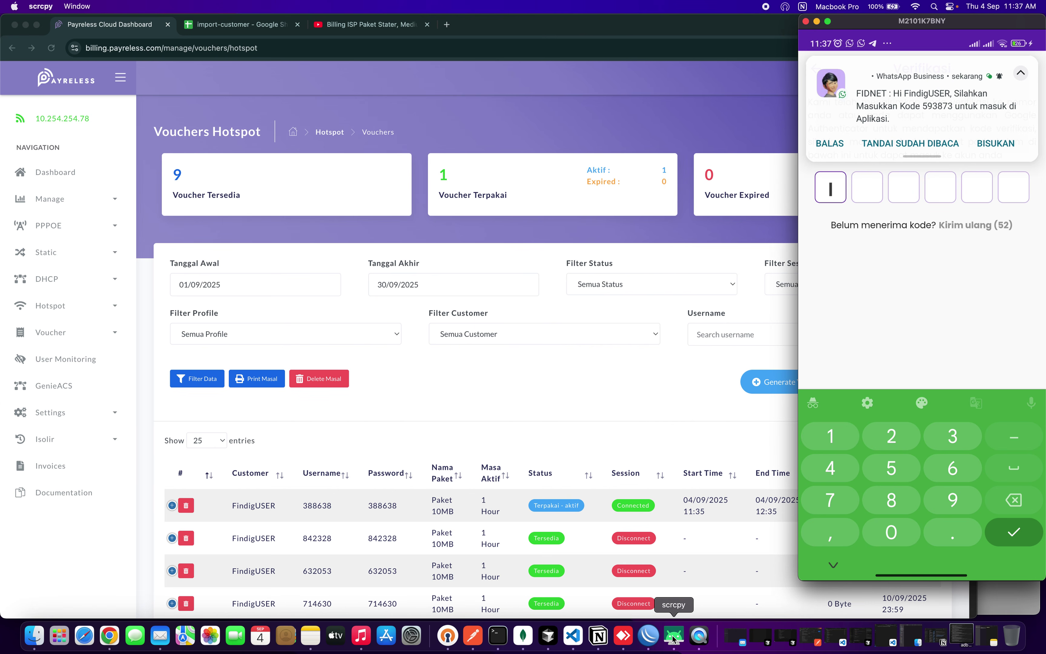
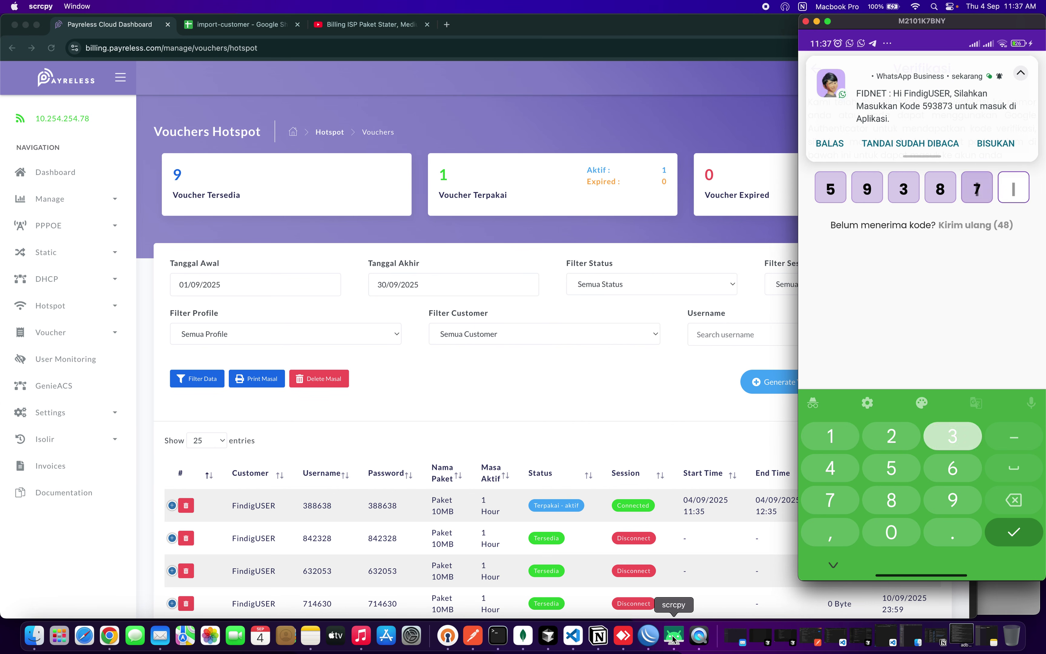